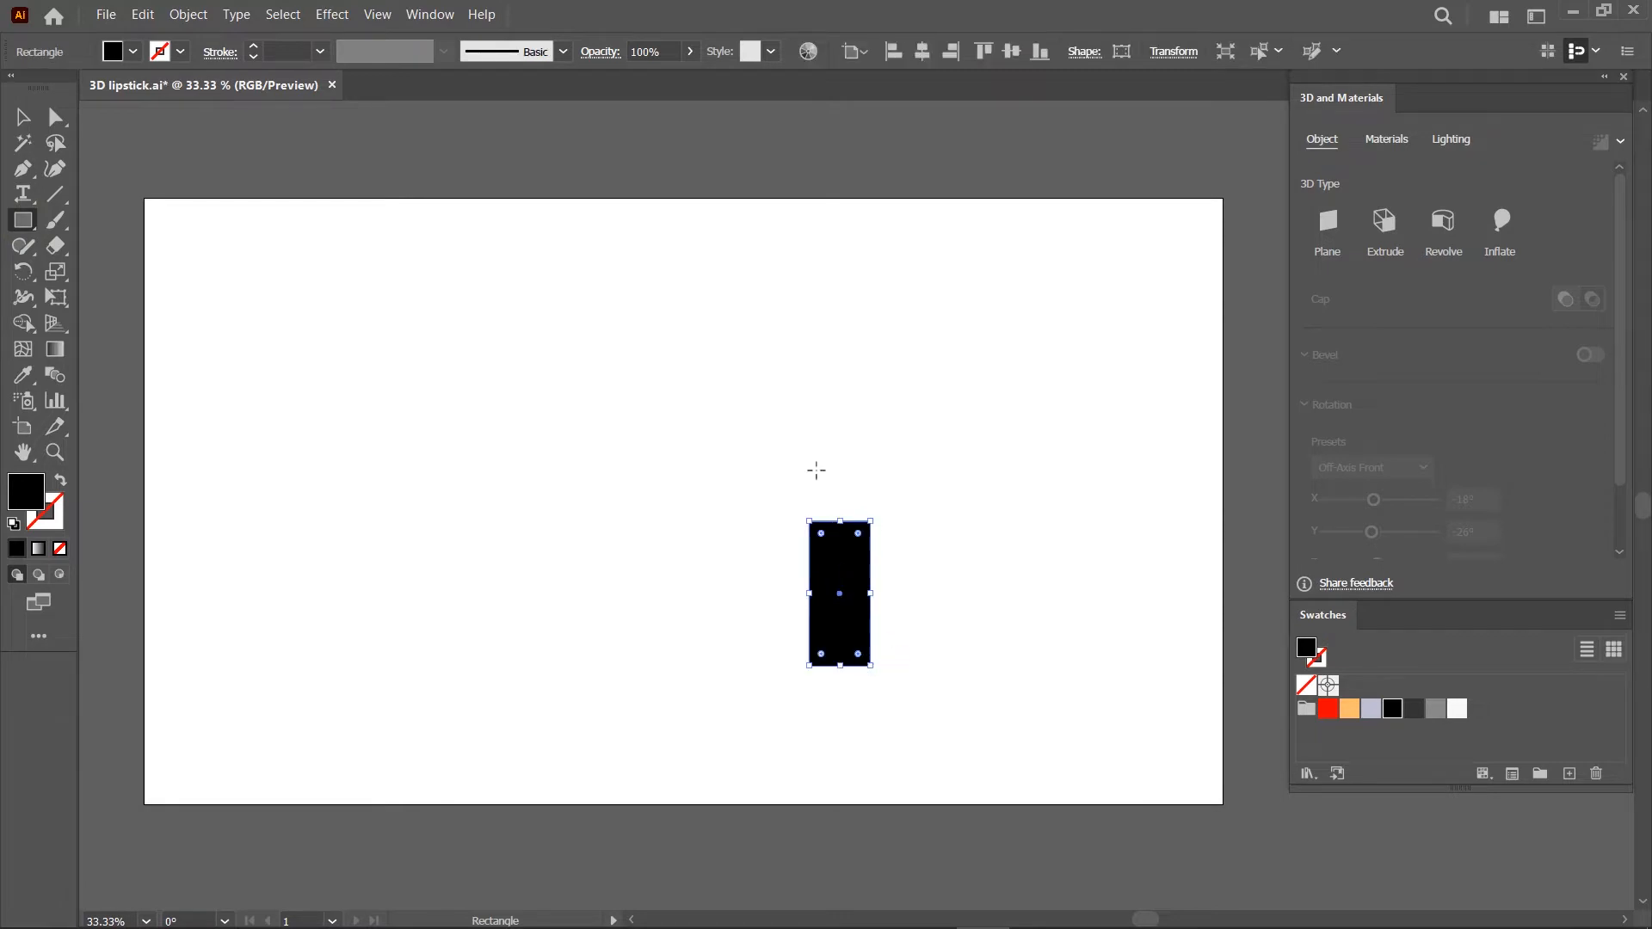
Draw a small rectangle and a tall narrow rectangle above the existing black one, and align all three to their right edges
left_click_drag(816, 479, 864, 501)
left_click_drag(856, 268, 824, 456)
key("v")
left_click_drag(938, 344, 805, 550)
left_click(949, 51)
left_click(988, 310)
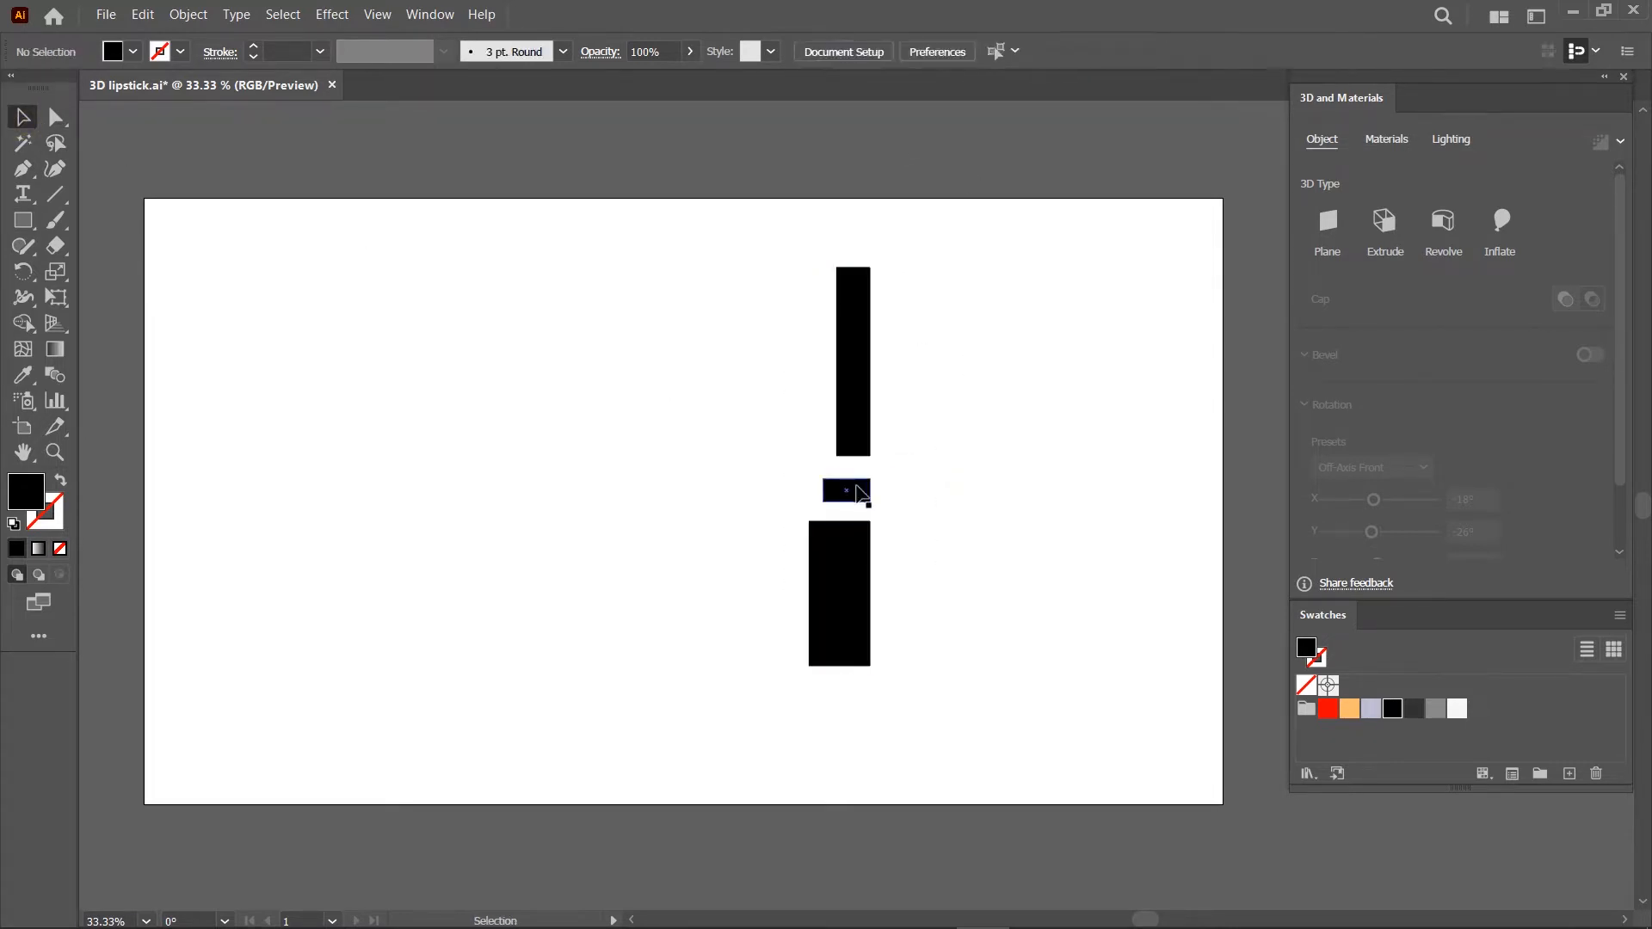
Move the small and tall rectangles down to stack them on the base rectangle, and fill the tall one red
left_click(868, 497)
scroll(869, 499, "up", 1)
scroll(868, 497, "up", 1)
left_click_drag(855, 483, 857, 523)
left_click_drag(864, 387, 866, 477)
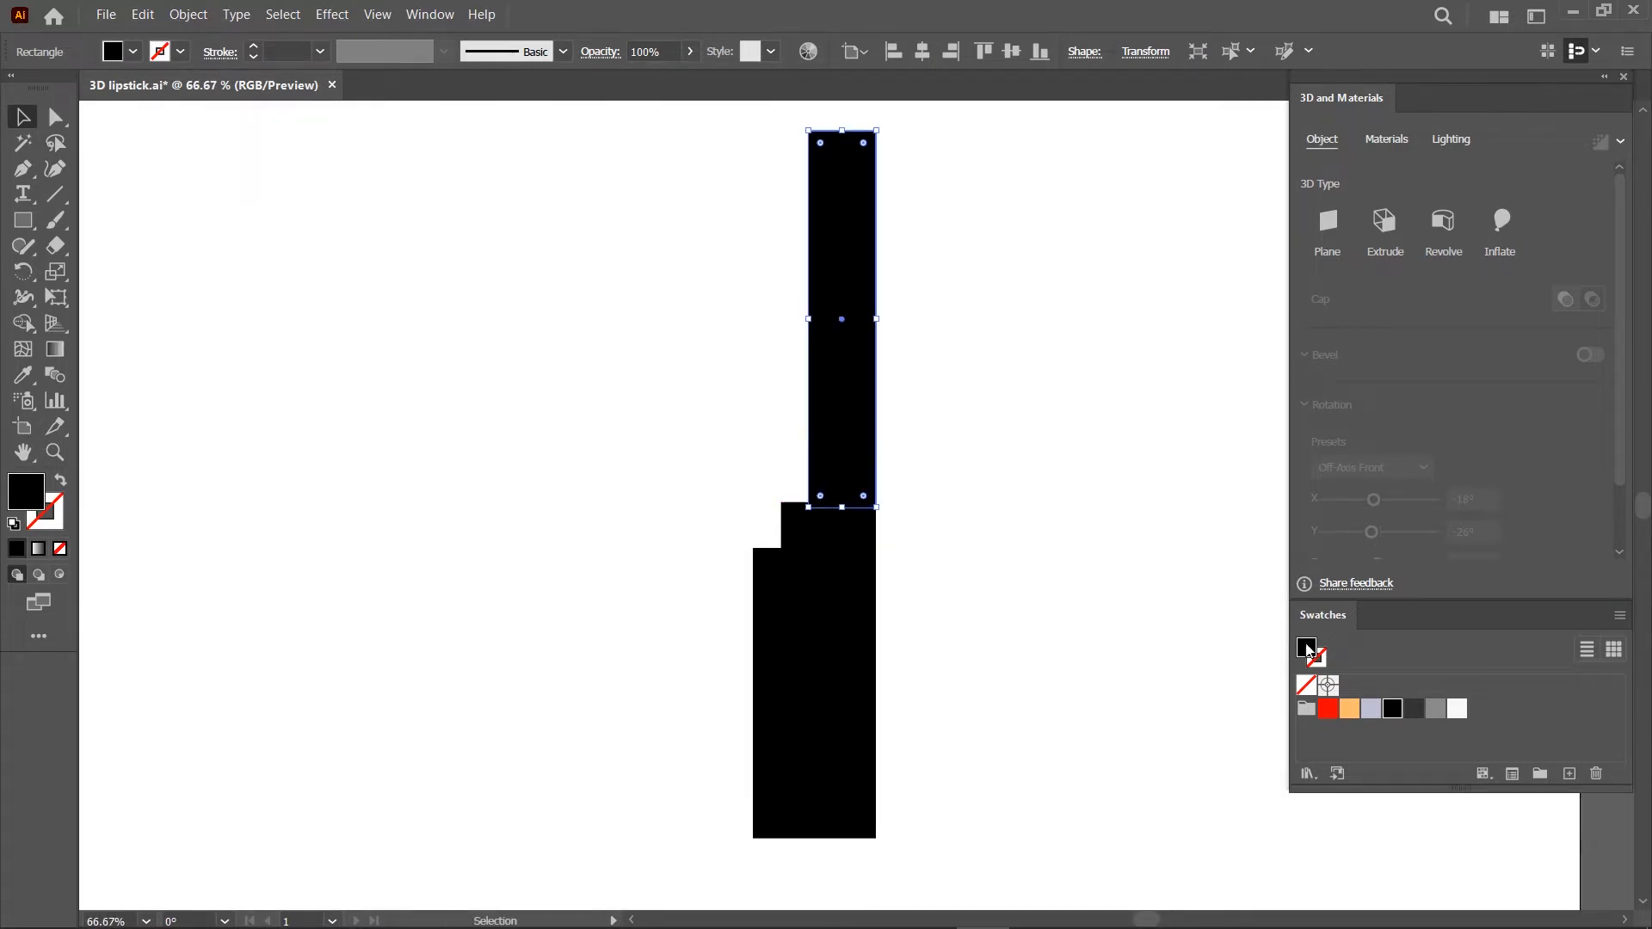
left_click(1329, 711)
Round the red rectangle's upper-left corner into a long curve and move its side anchor inward to X 1241 px, adjusting the curve handle
left_click(55, 117)
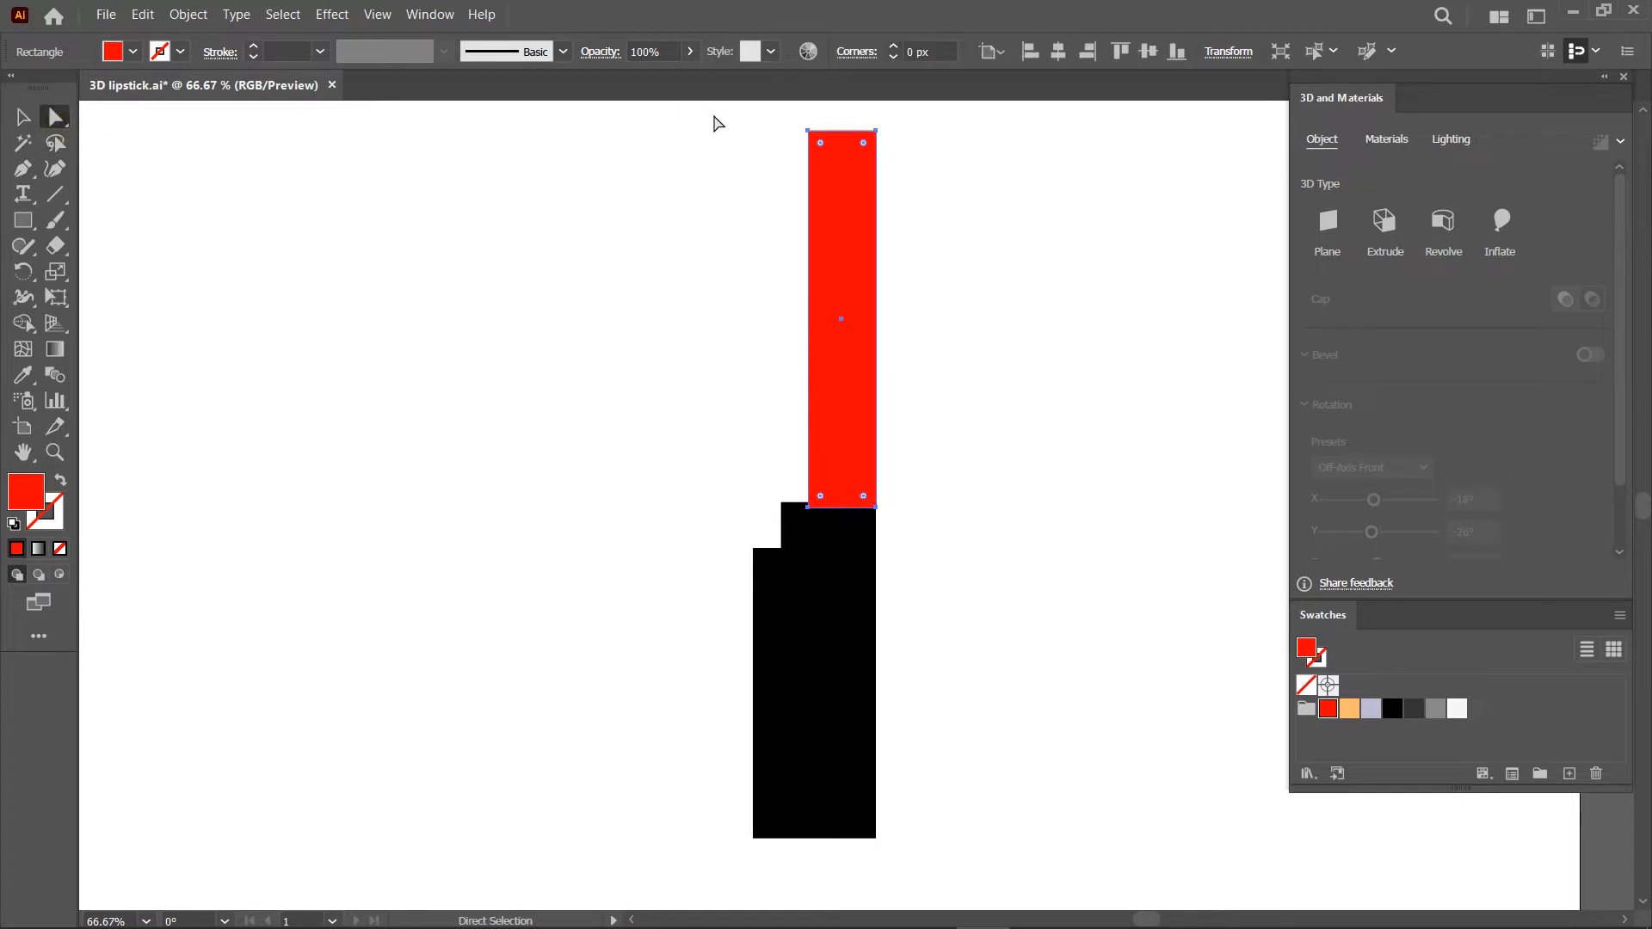
left_click_drag(820, 144, 811, 265)
left_click(809, 200)
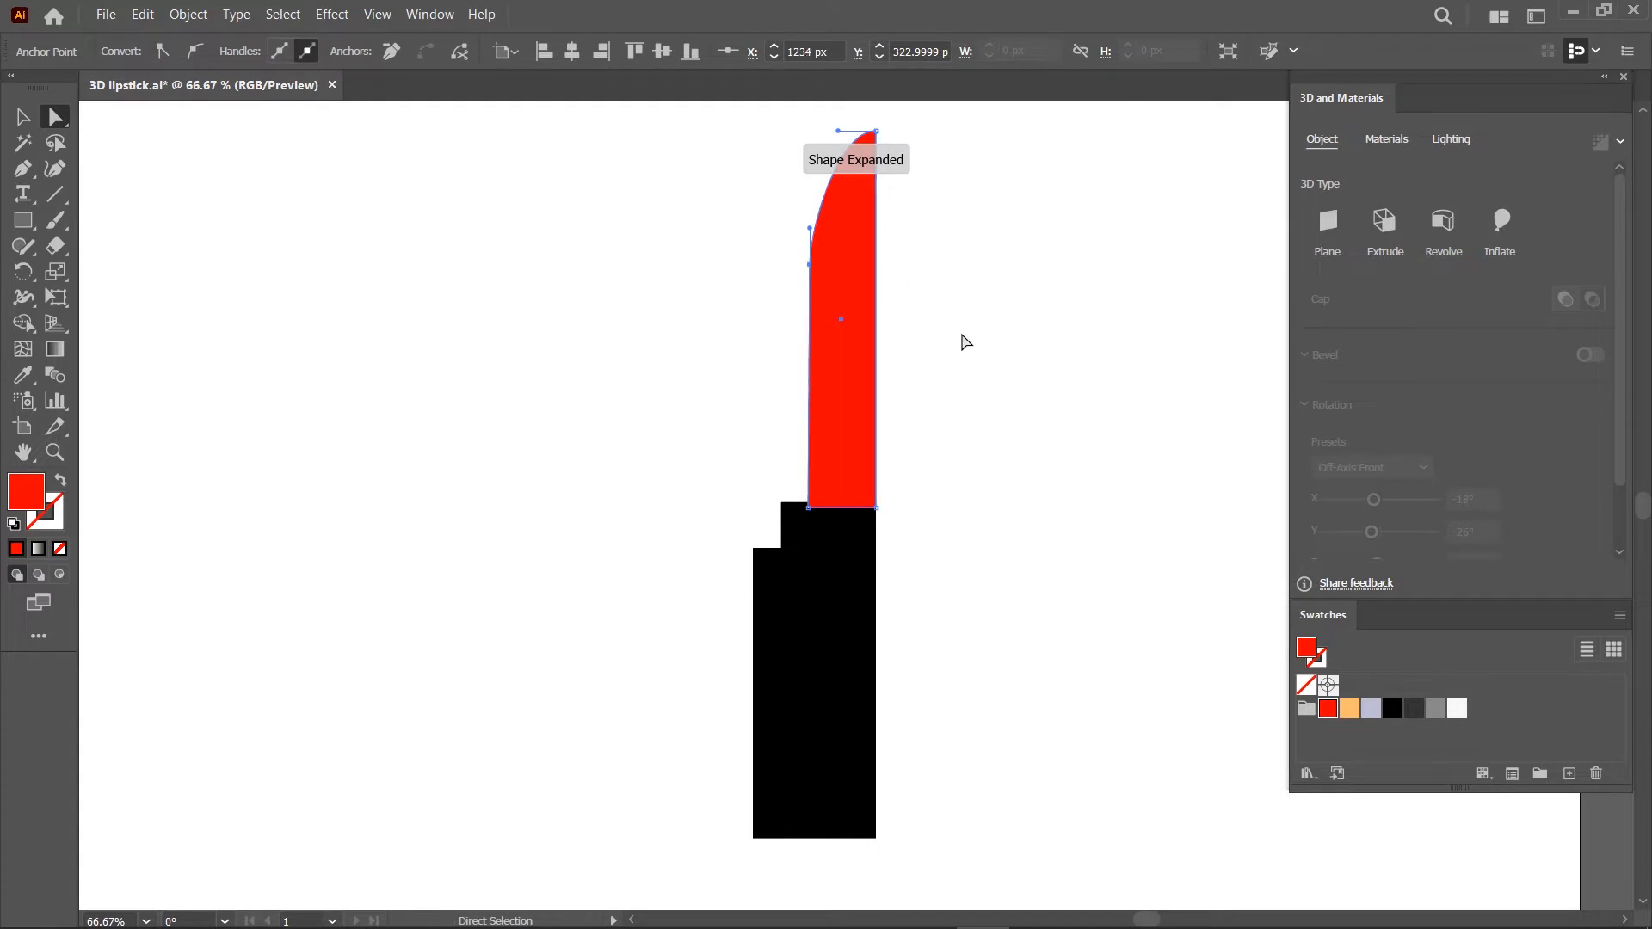
key("Right")
key("Right")
key("Right")
left_click_drag(816, 233, 817, 201)
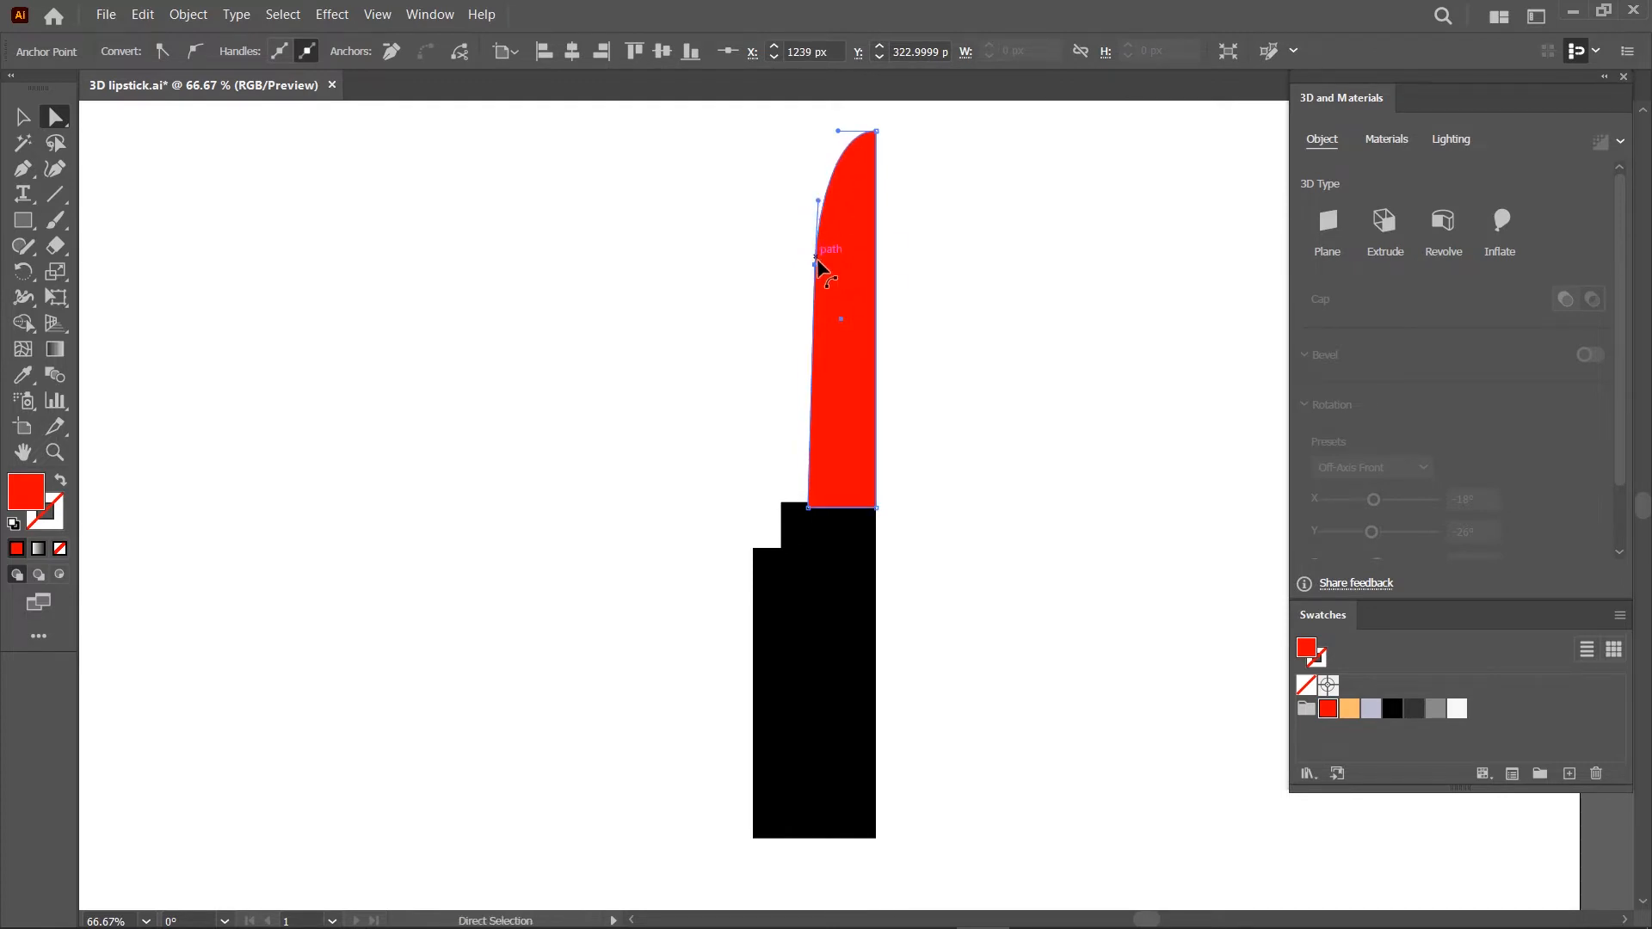
key("Right")
key("Right")
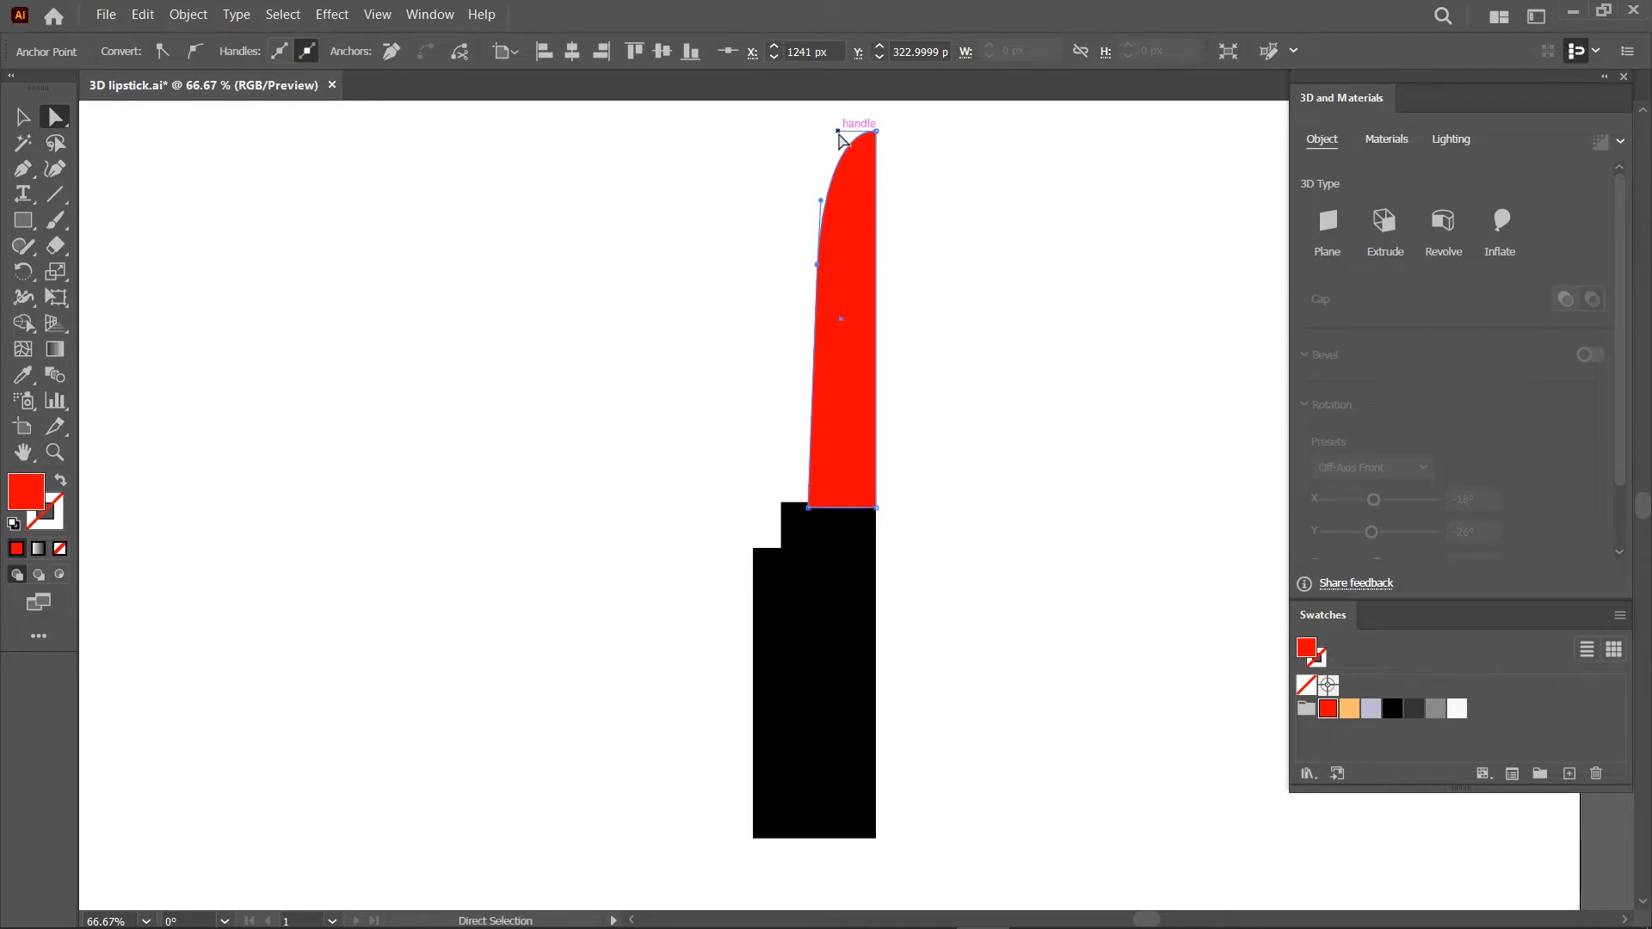
Round the upper-left corner of the small black middle rectangle by about 8.7 px
left_click(789, 528)
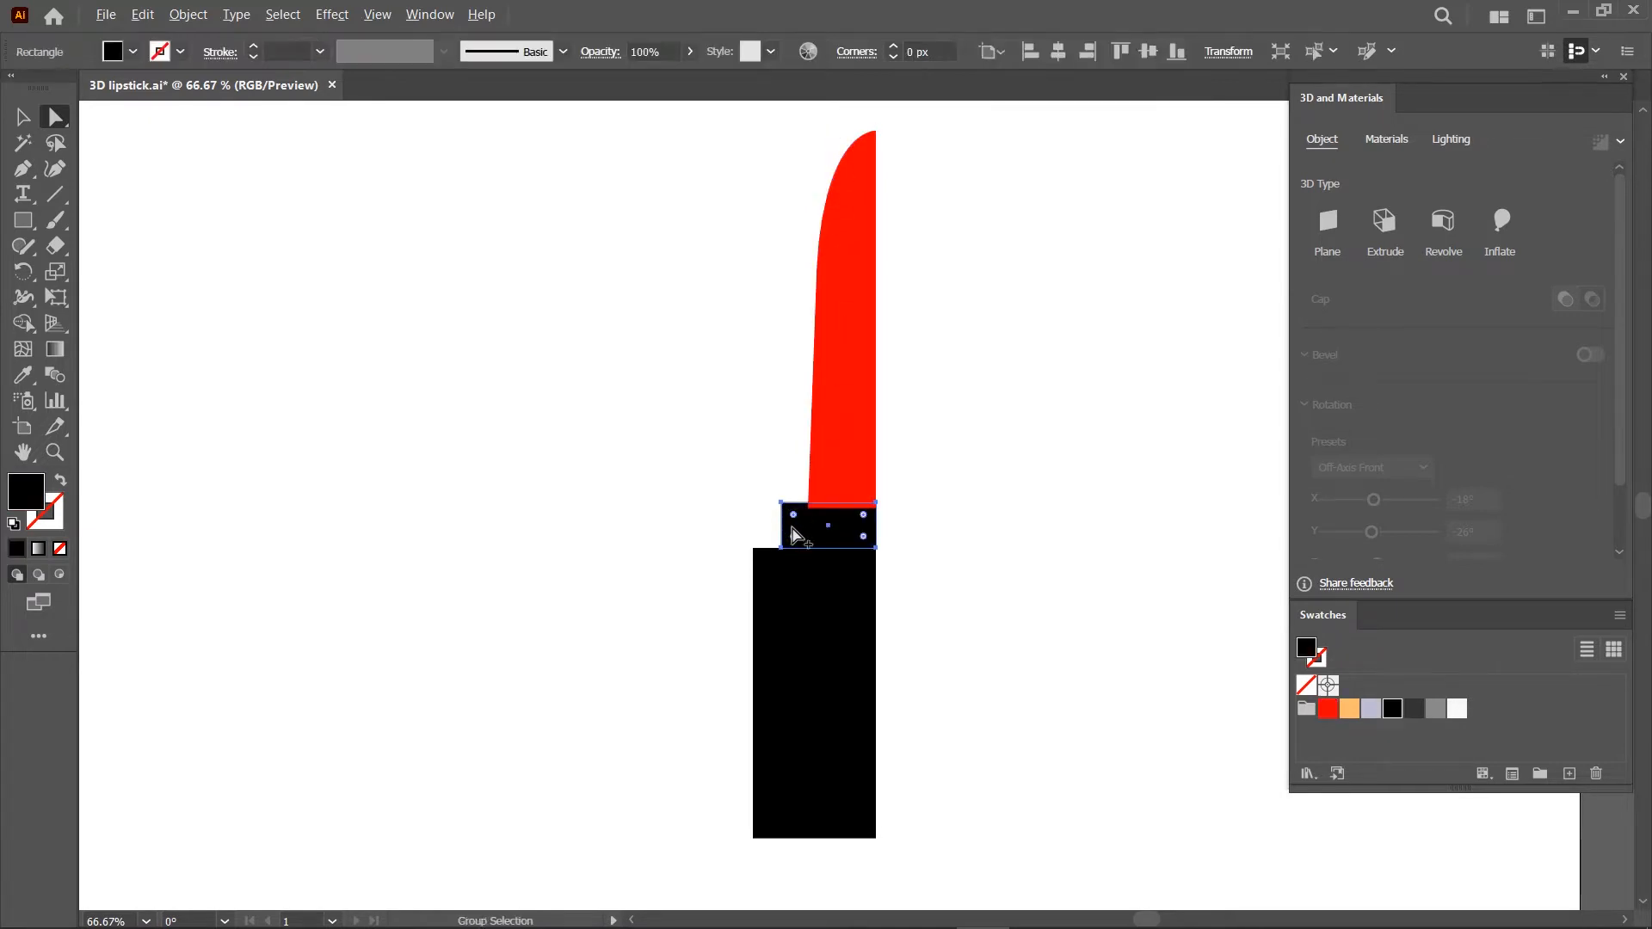
scroll(792, 527, "up", 2)
left_click_drag(780, 497, 782, 488)
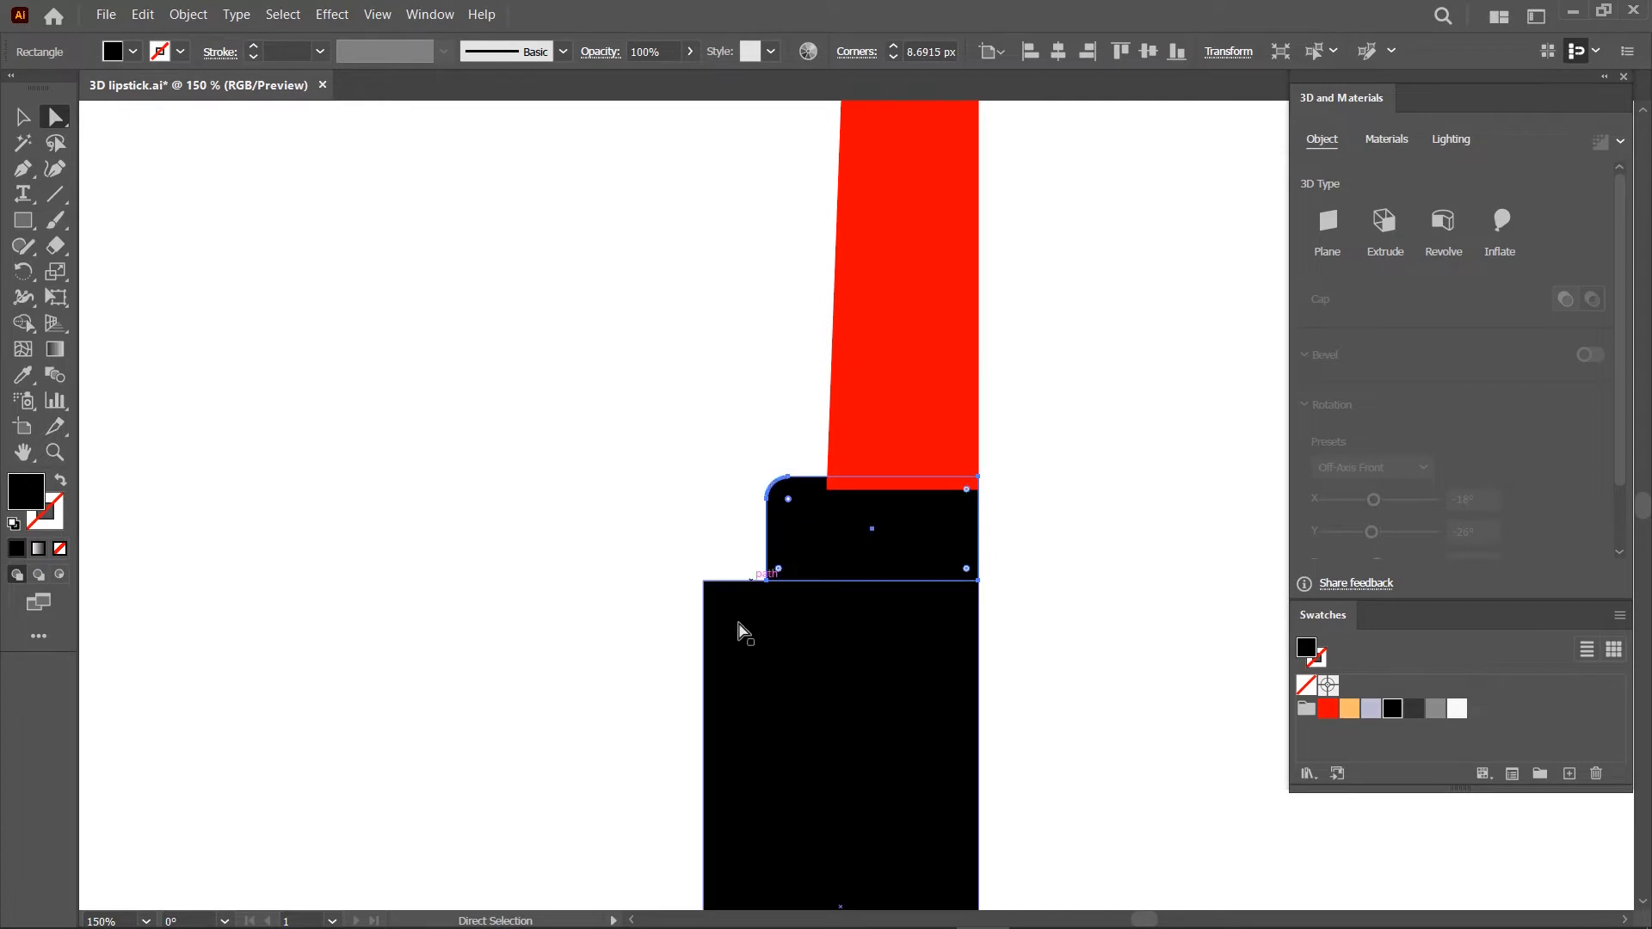
Taper the large base rectangle inward at its upper-left corner, rounding that corner by about 7.5 px and also rounding the lower-left corner
scroll(734, 613, "down", 1)
left_click_drag(707, 562, 749, 582)
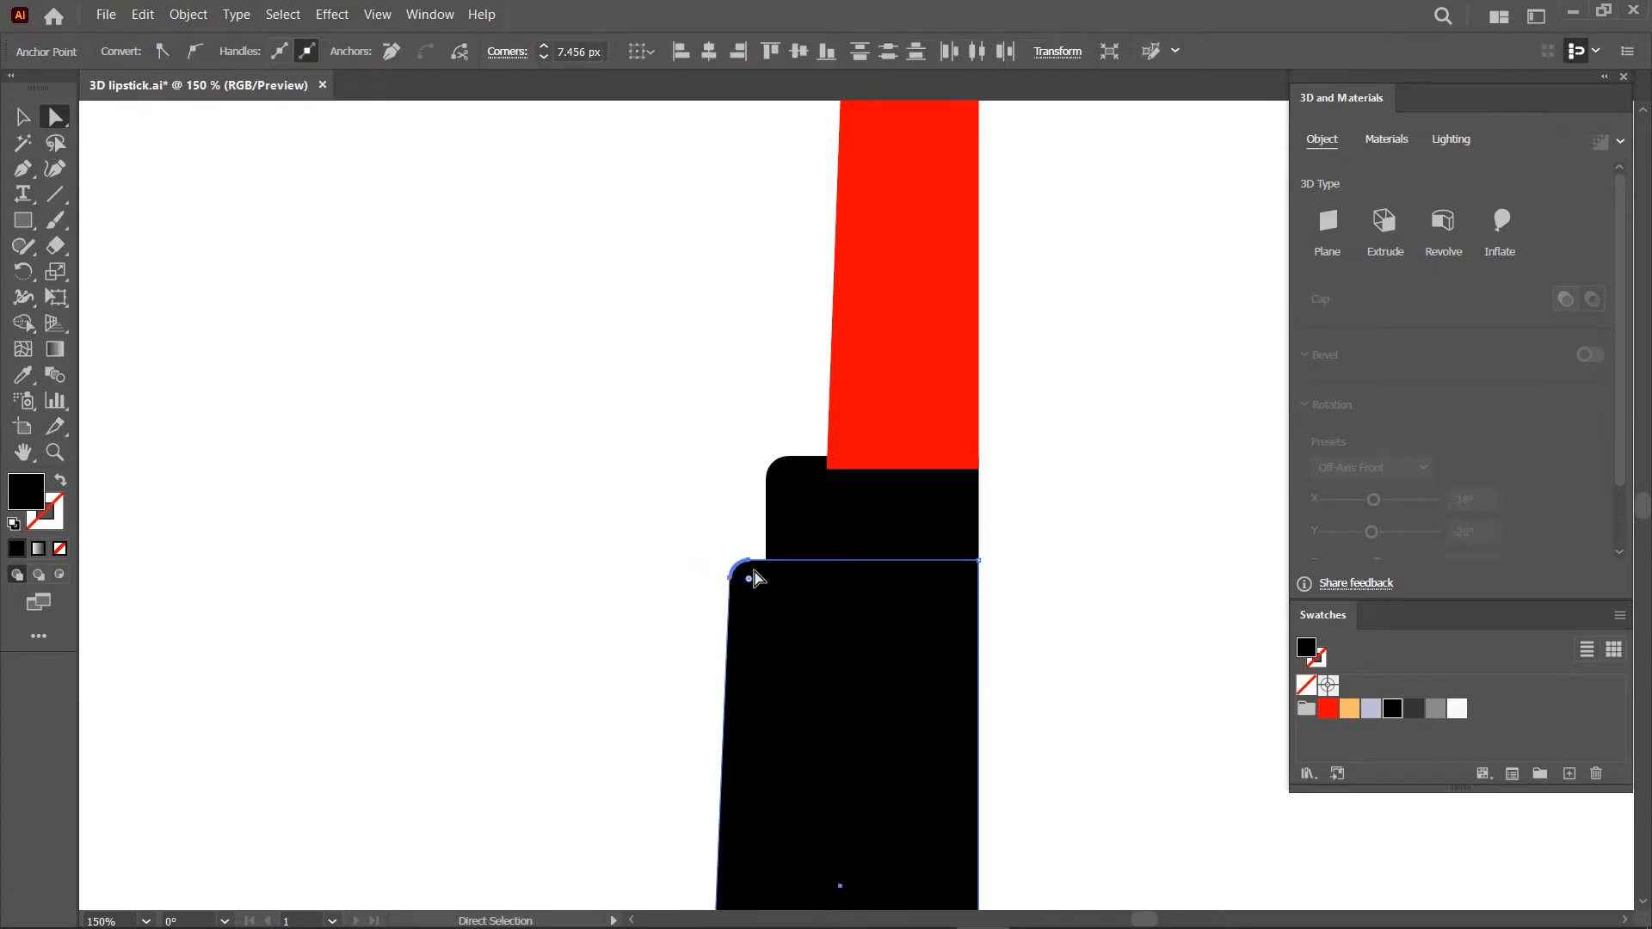
scroll(766, 589, "down", 5)
left_click(762, 739)
left_click(716, 767)
left_click_drag(716, 766, 760, 748)
left_click(626, 683)
scroll(813, 623, "down", 3)
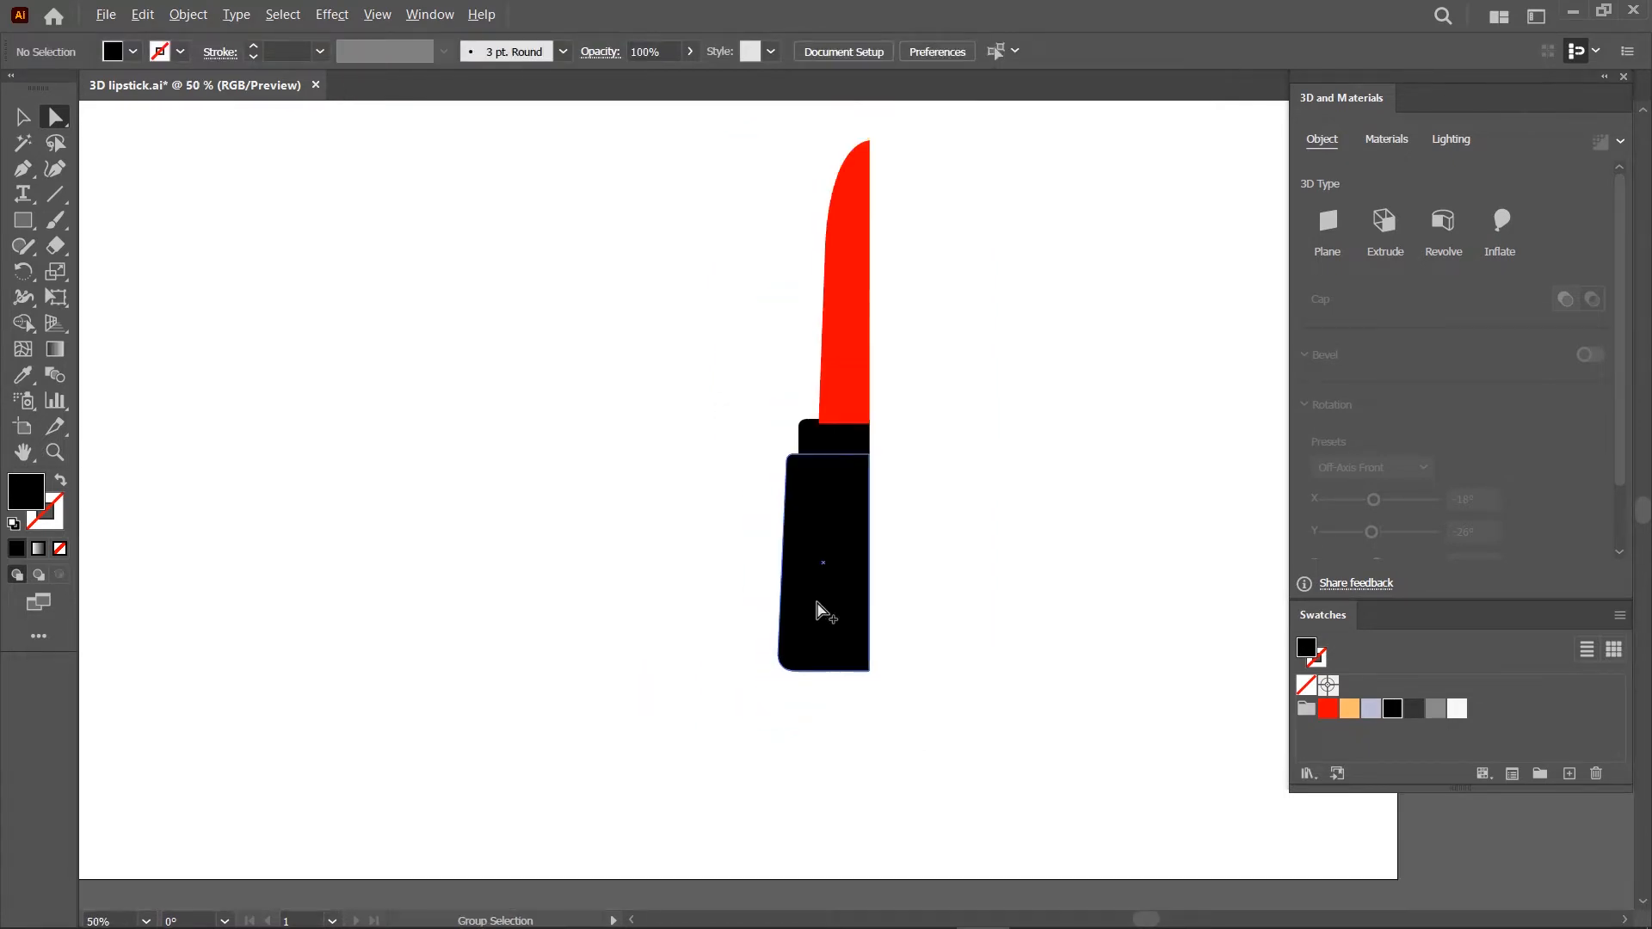
Group the red and two black shapes of the half lipstick profile
left_click(21, 117)
left_click_drag(924, 263, 754, 575)
right_click(849, 398)
left_click(945, 506)
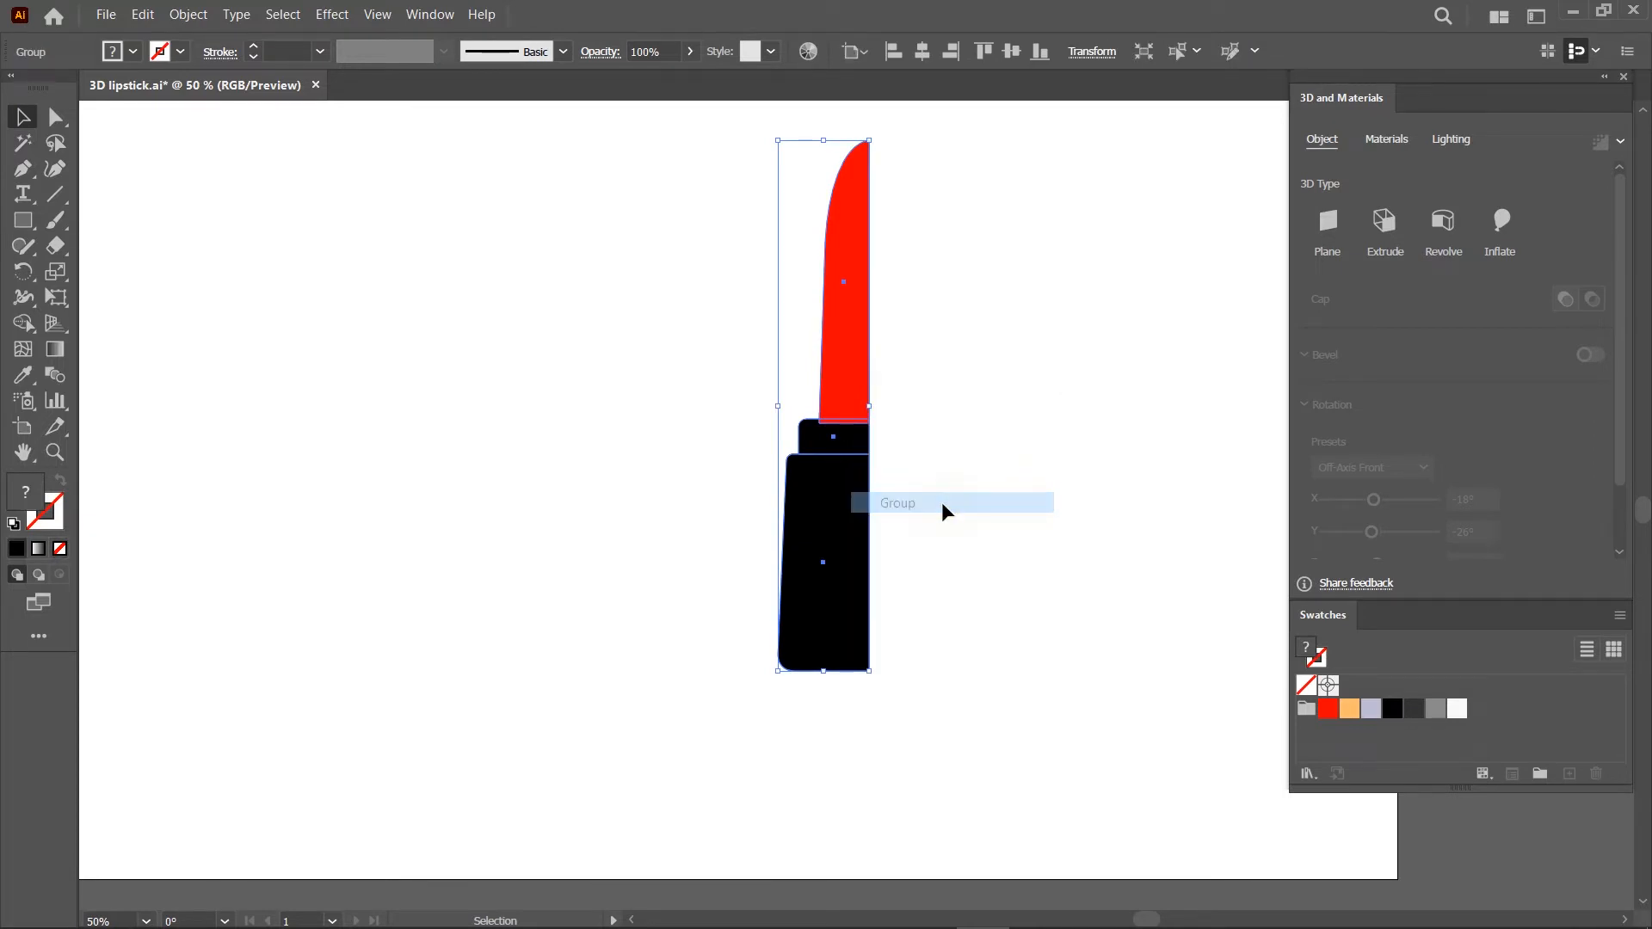
Apply a 360° 3D Revolve to the group with the offset direction from the right edge, and adjust its 3D rotation freehand
left_click(1442, 224)
left_click(1355, 425)
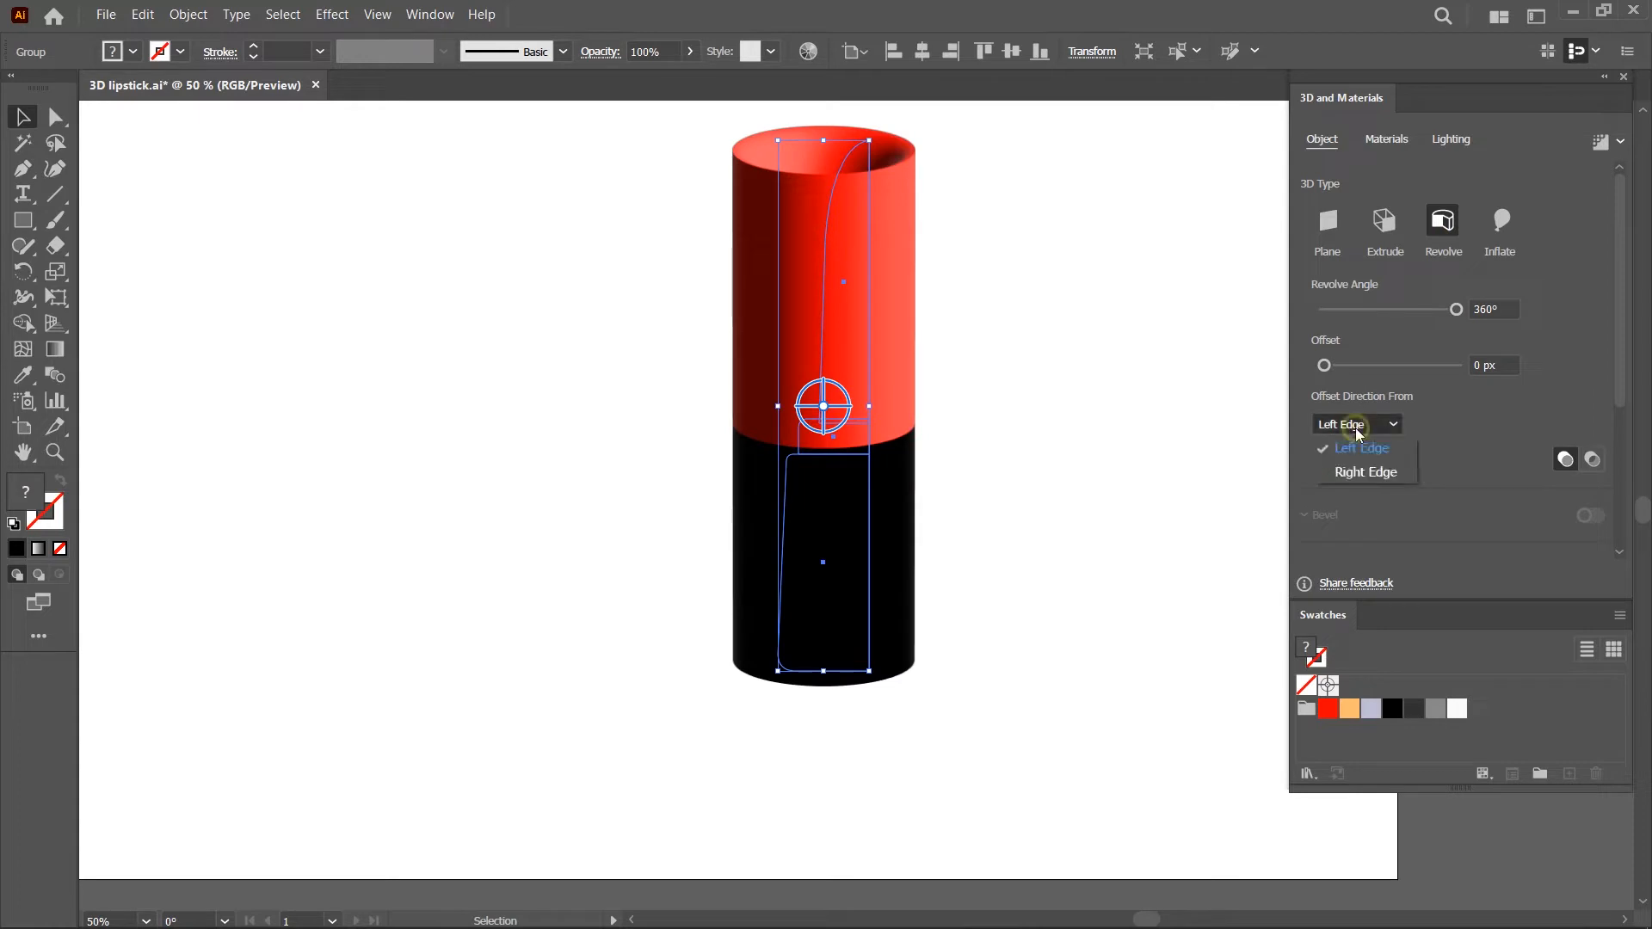
left_click(1368, 473)
left_click_drag(876, 419, 811, 339)
scroll(833, 428, "up", 1)
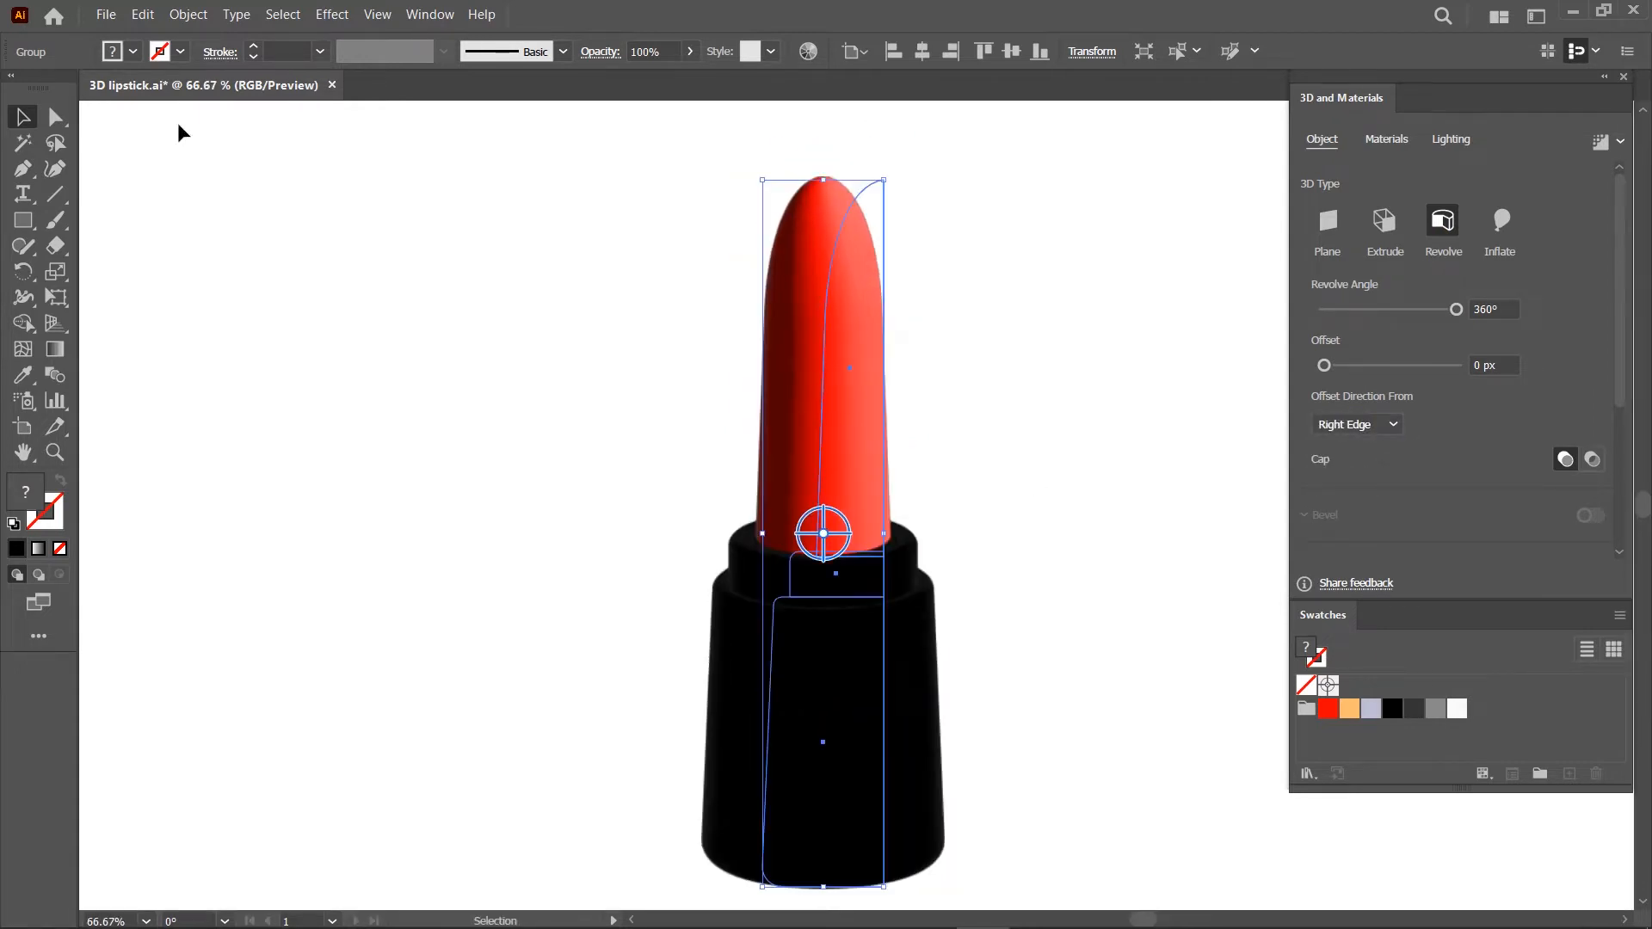
Reshape the red lipstick tip by shifting the top and side anchor points of its profile slightly
left_click(55, 117)
left_click(885, 181)
left_click(824, 315)
mouse_move(824, 315)
left_mouse_down()
mouse_move(828, 296)
mouse_move(833, 311)
left_mouse_up()
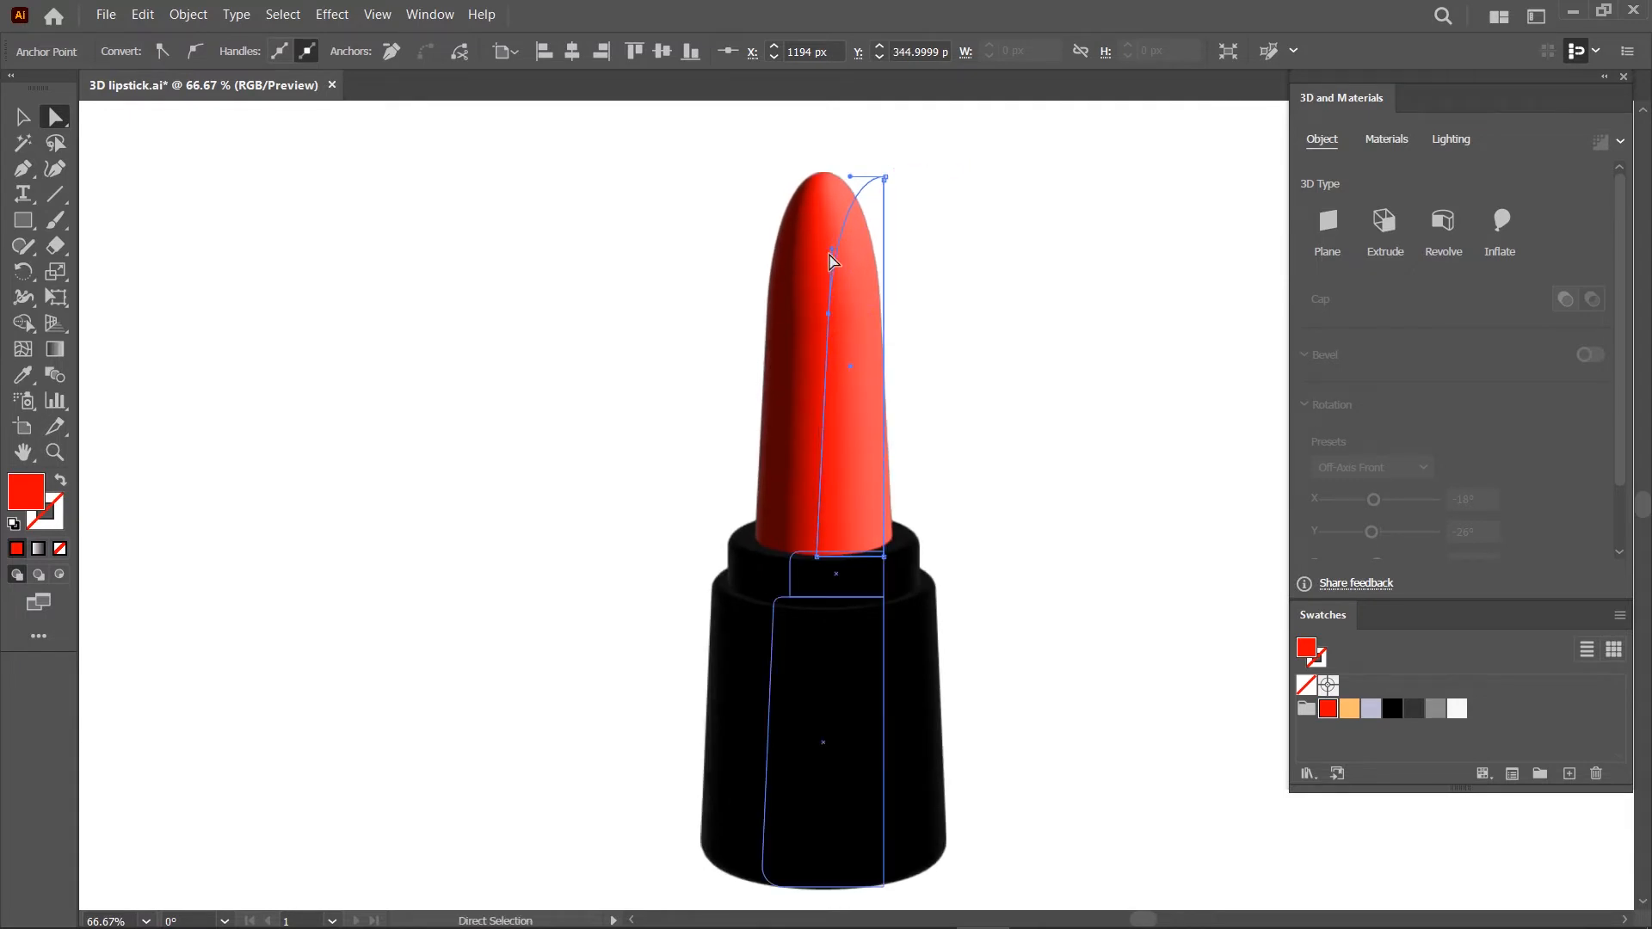
left_click(626, 298)
Set the roughness of the lipstick group's default 3D material to 0.25
key("v")
left_click(824, 499)
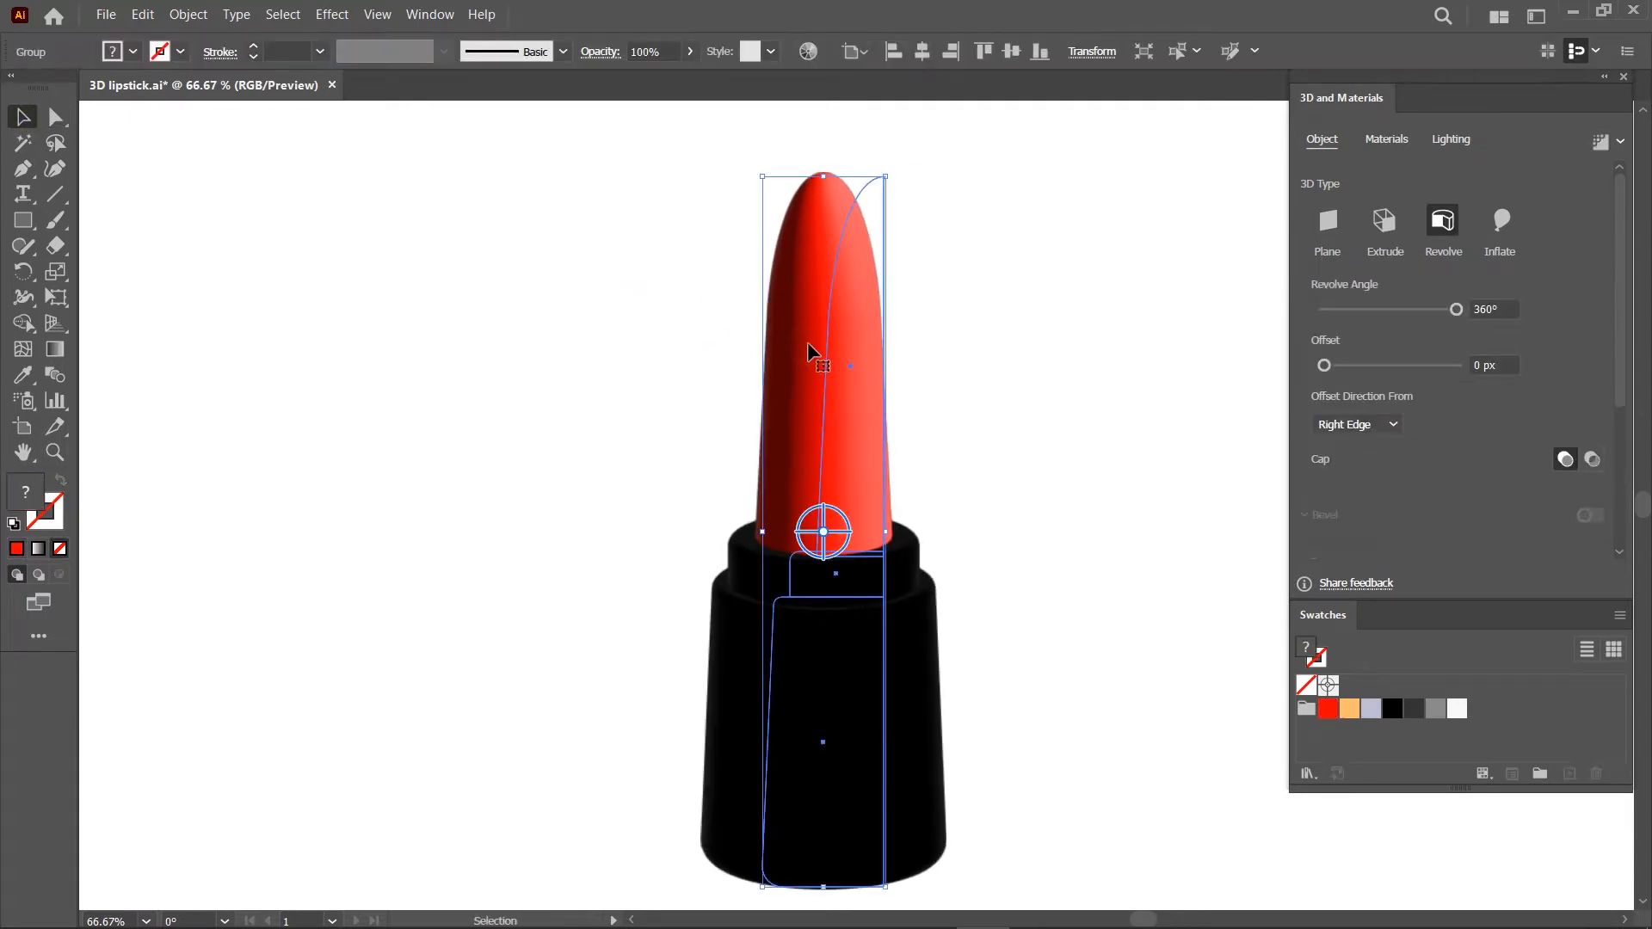
left_click(1373, 148)
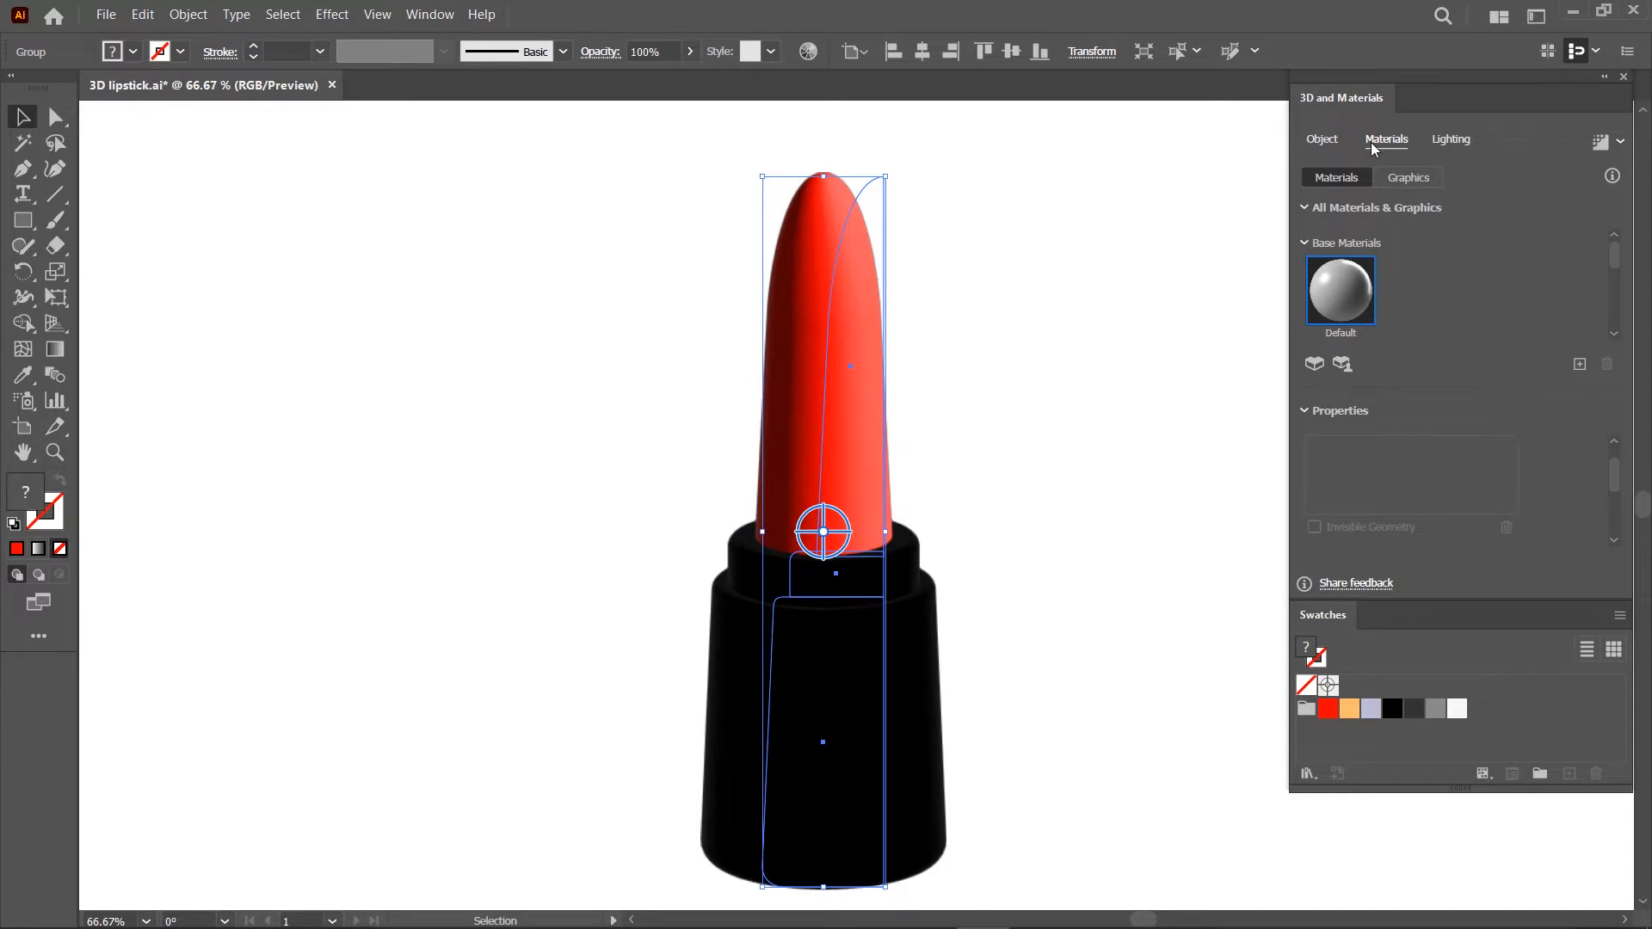
left_click(1486, 510)
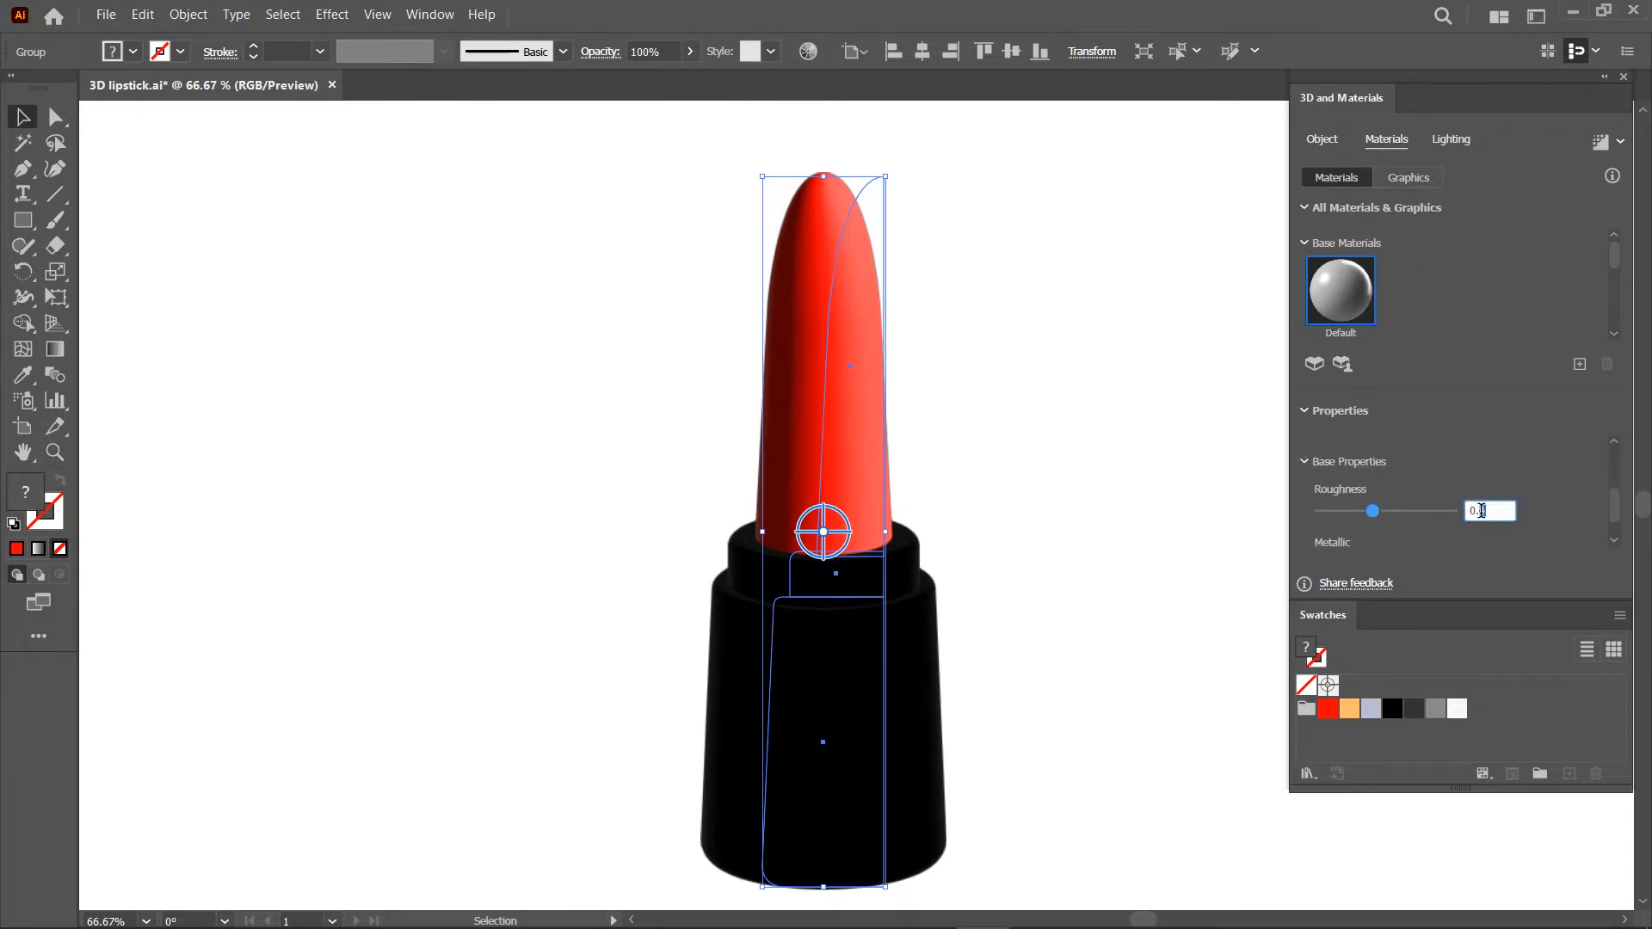
key("Return")
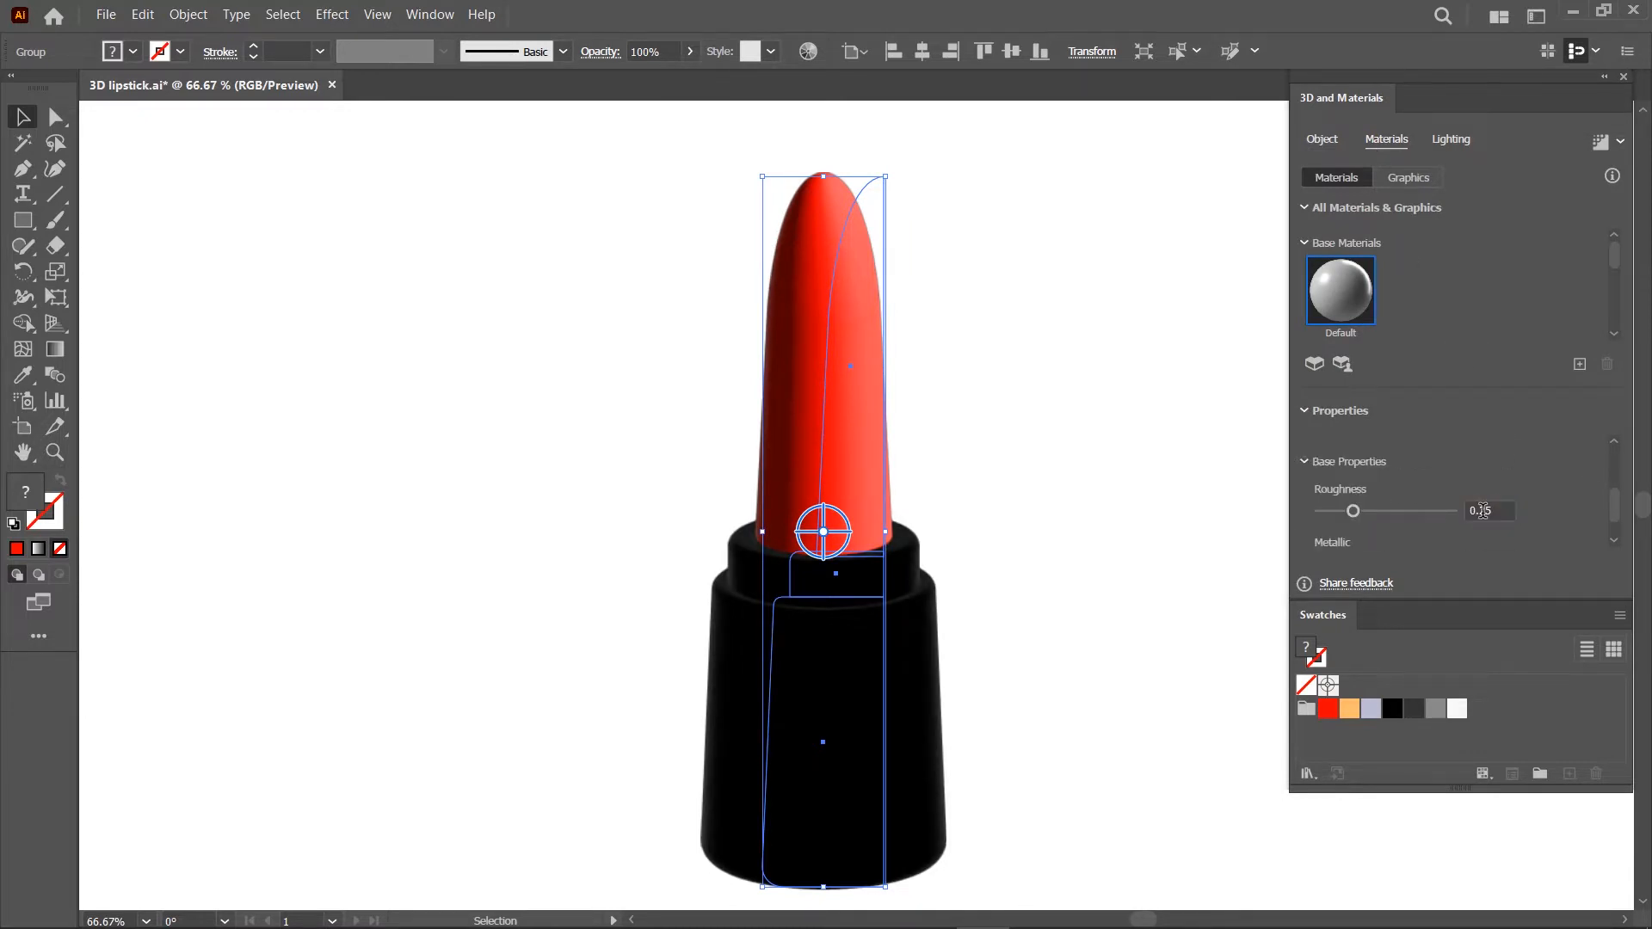
Set the lipstick's 3D lighting to intensity 75%, rotation 175°, height 62° and softness 63%
left_click(1452, 140)
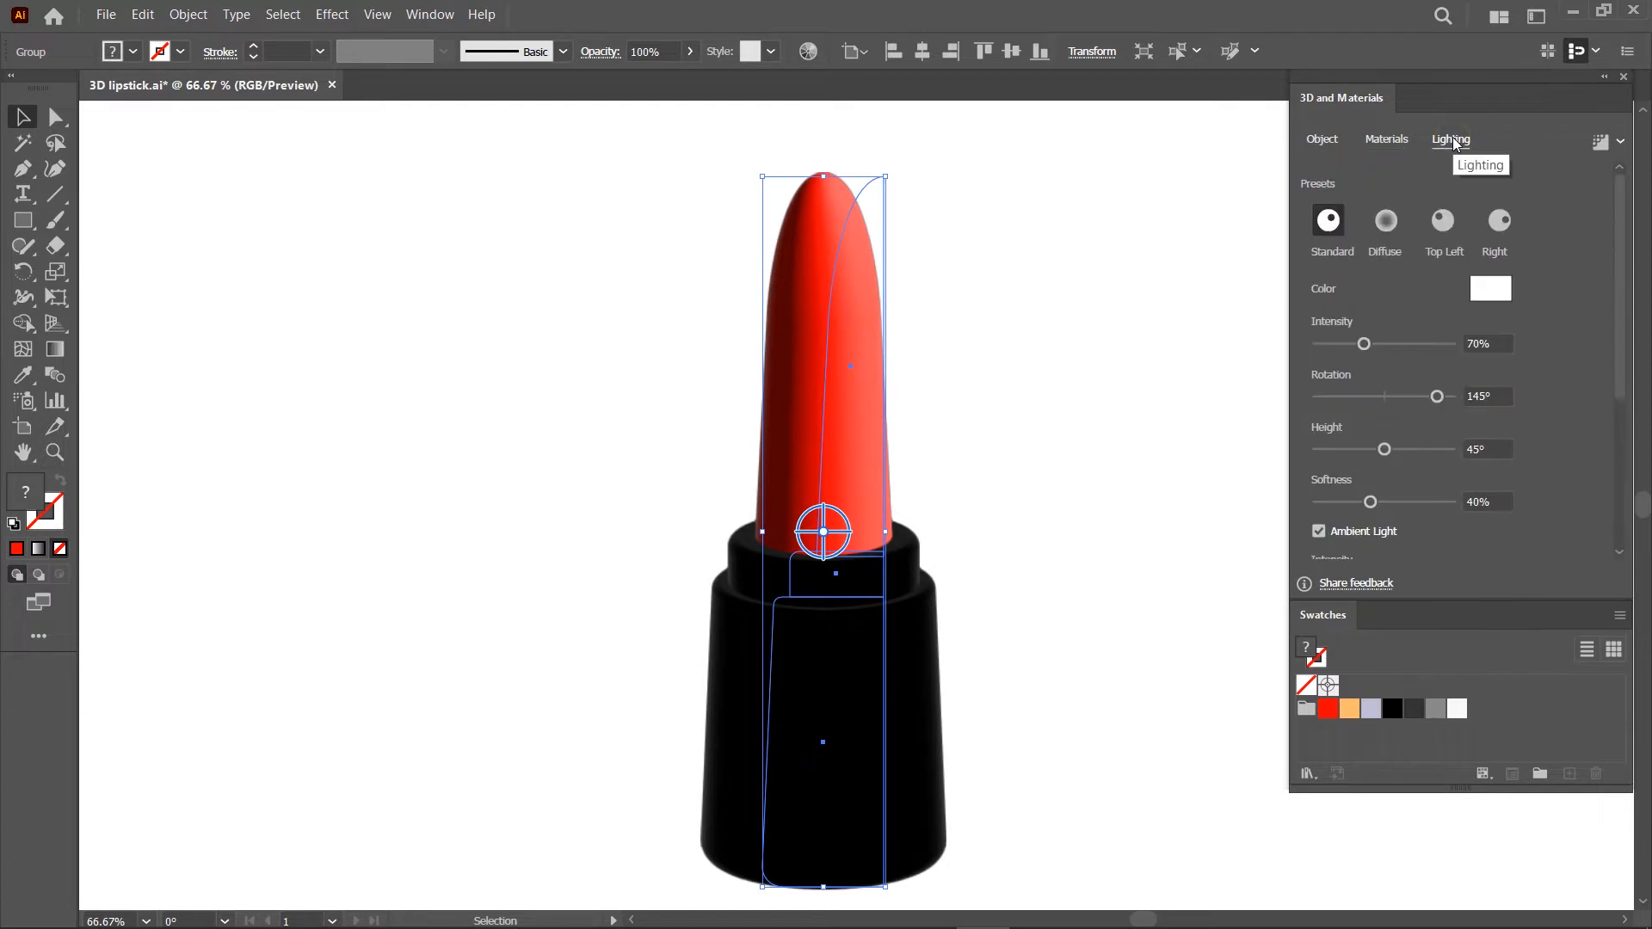
left_click(1497, 344)
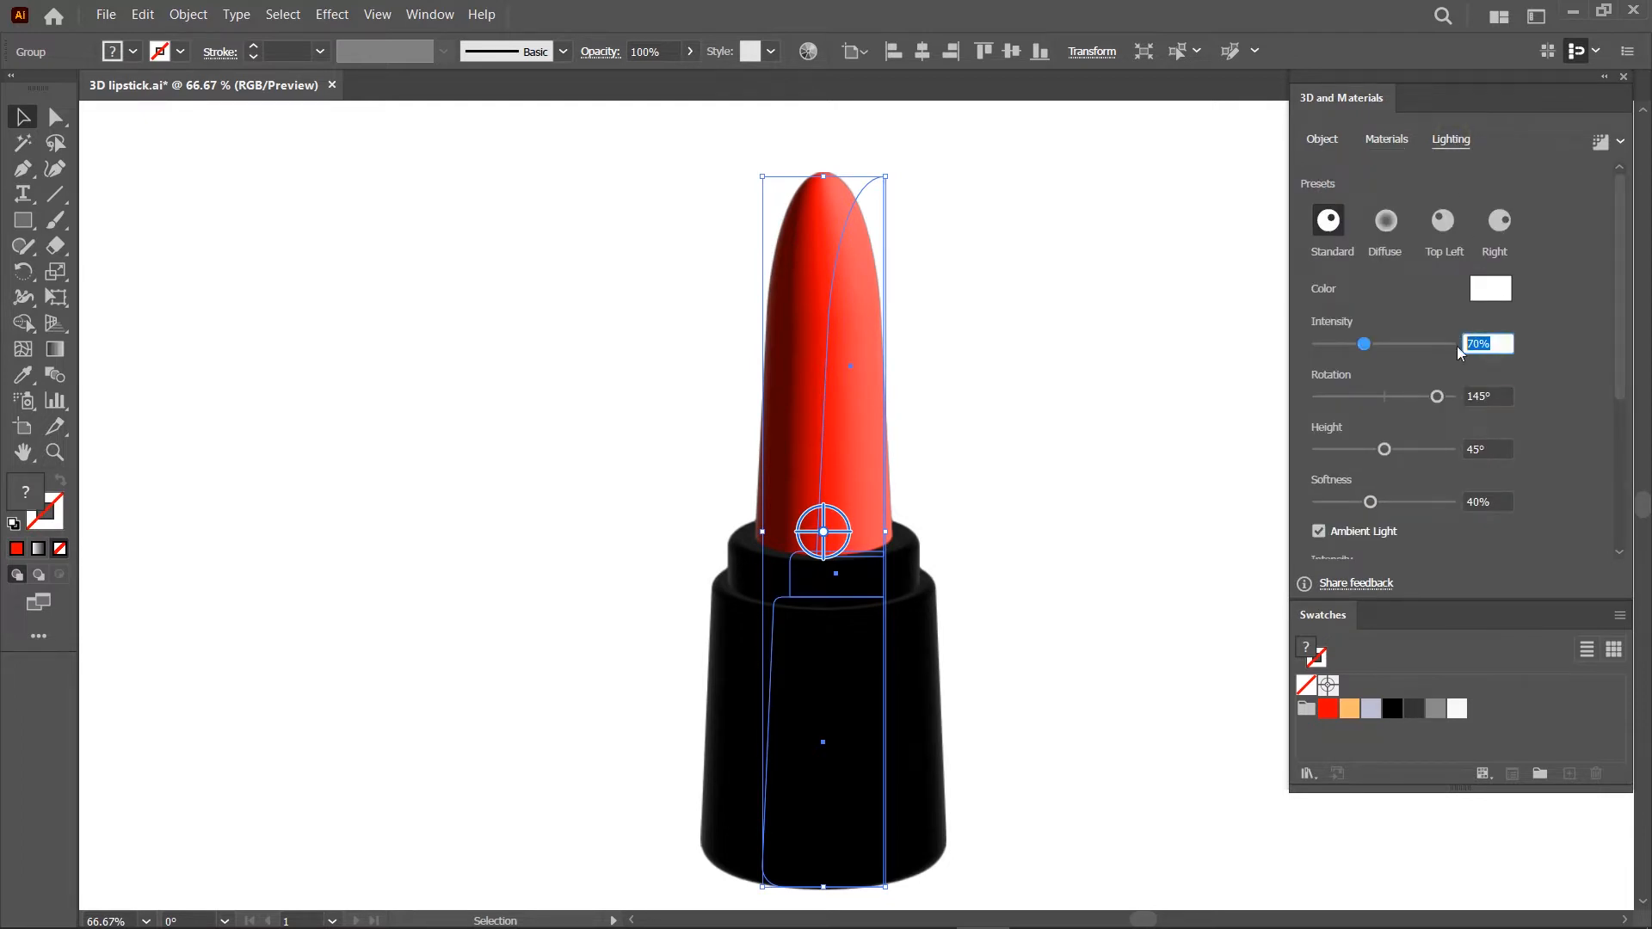
type("75")
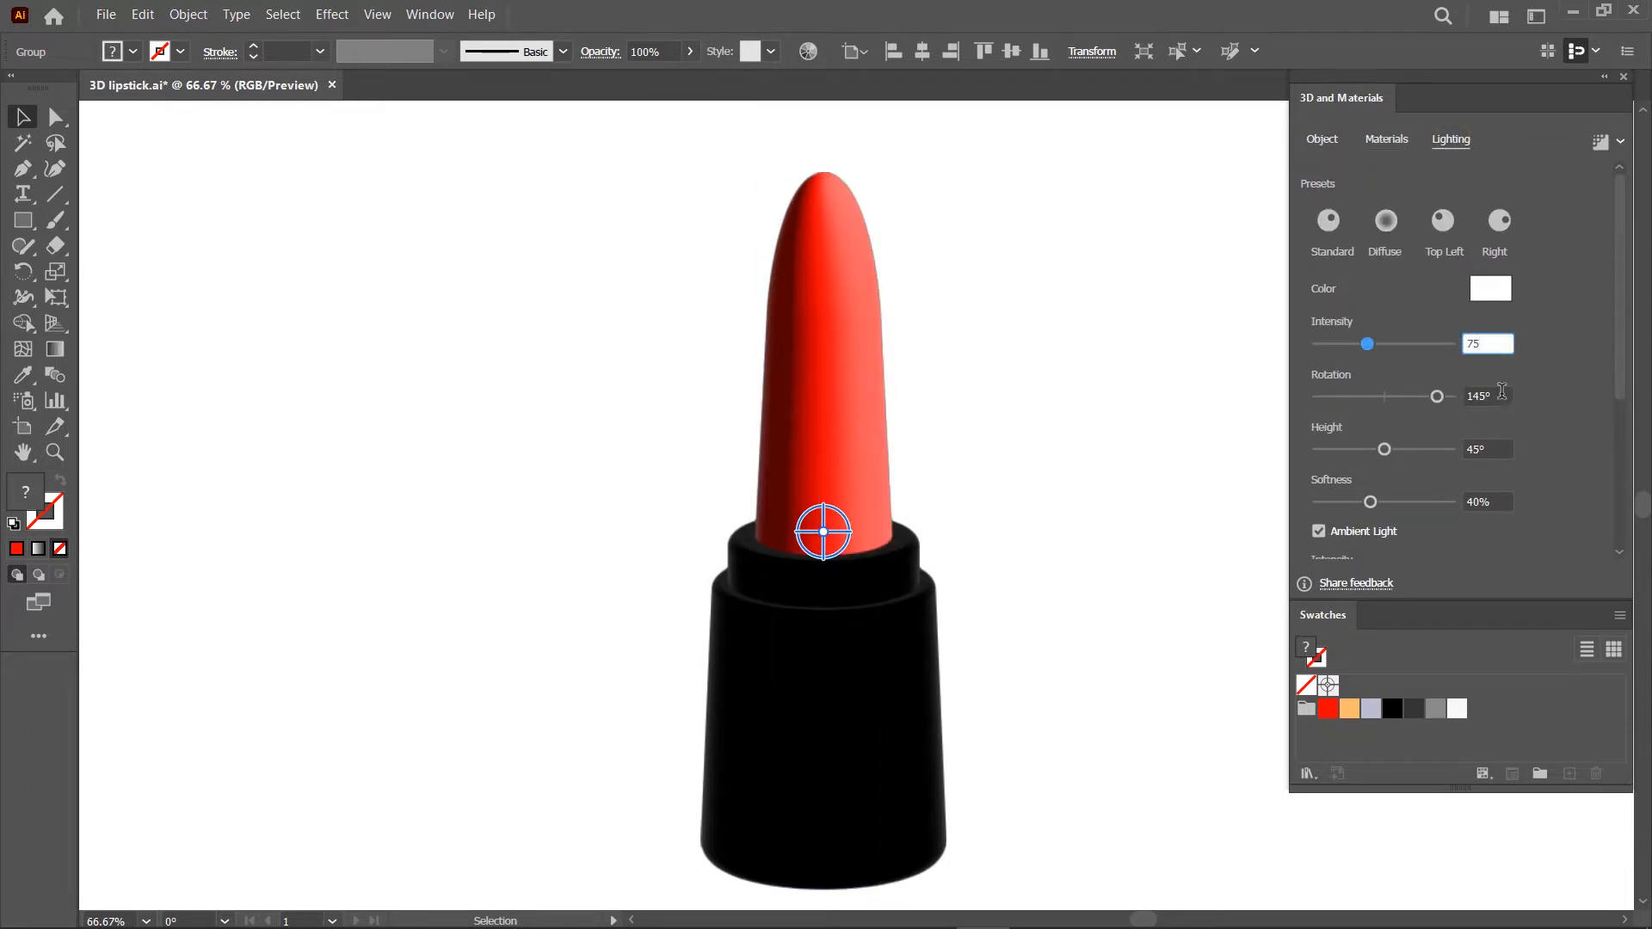
key("Tab")
type("175")
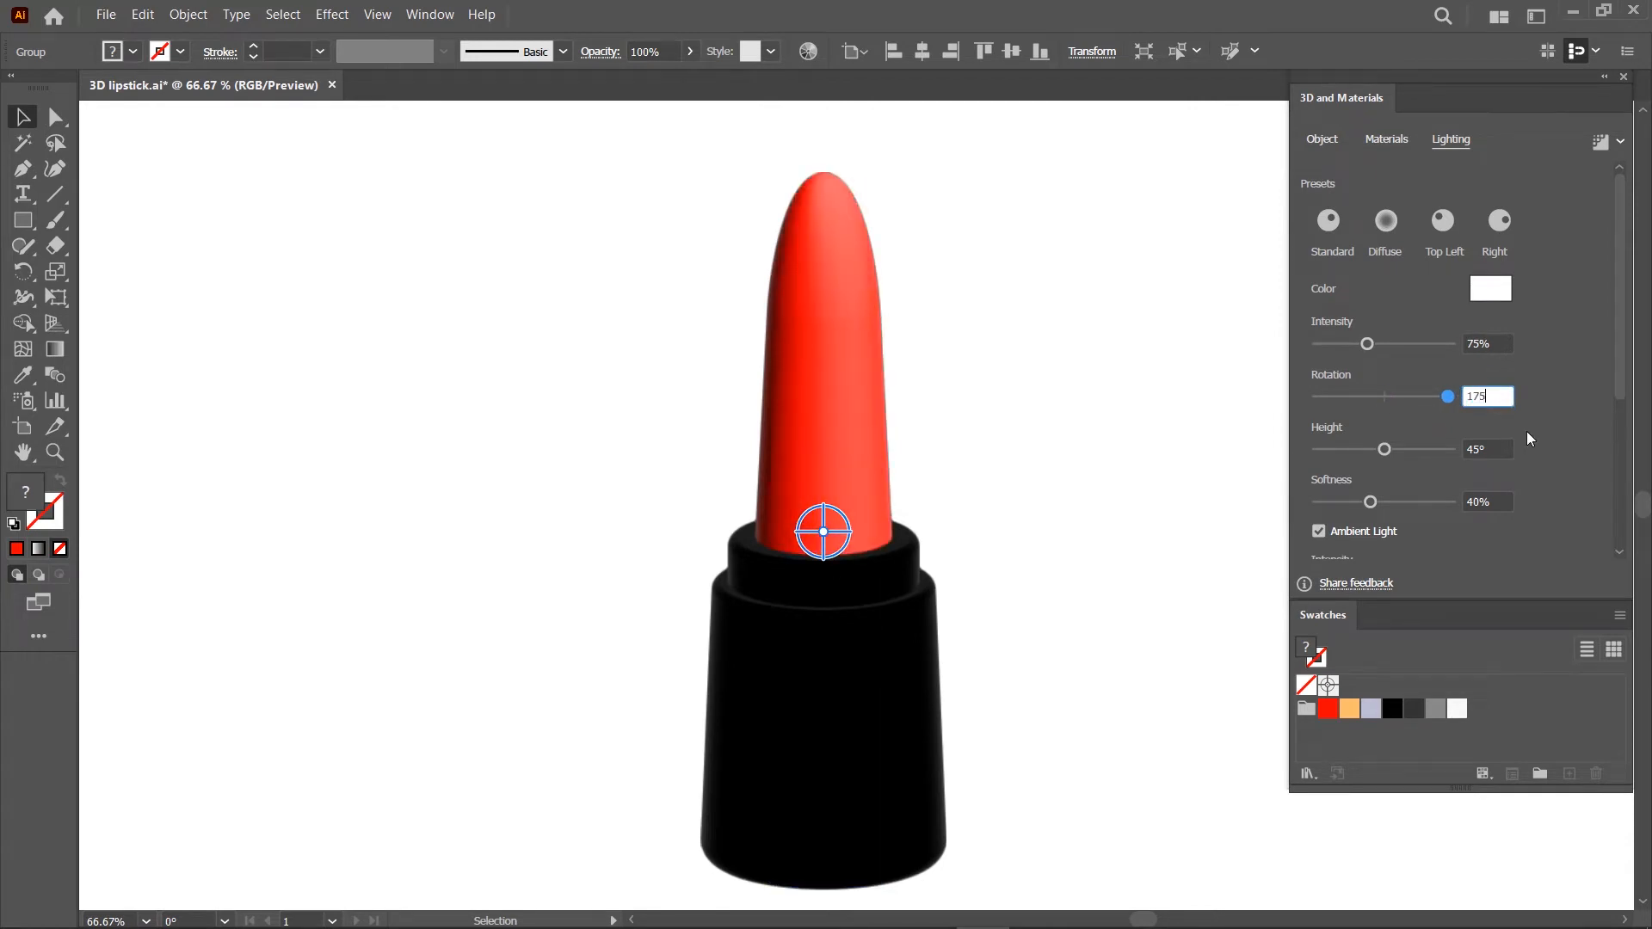
key("Tab")
type("62")
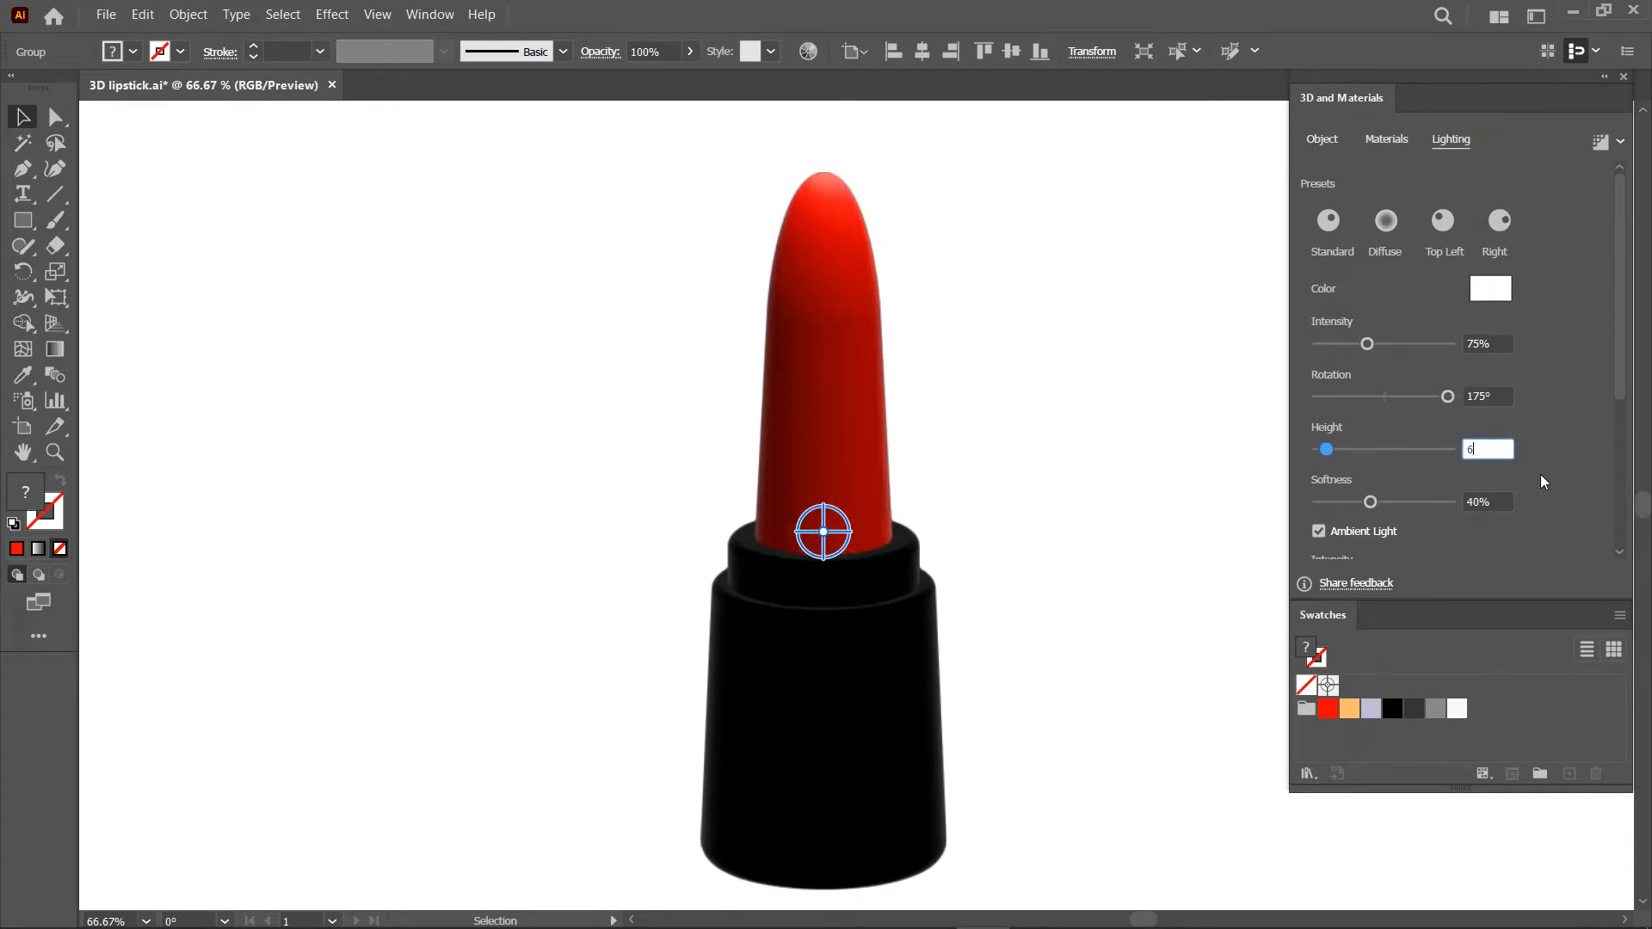
left_click(1495, 501)
type("63")
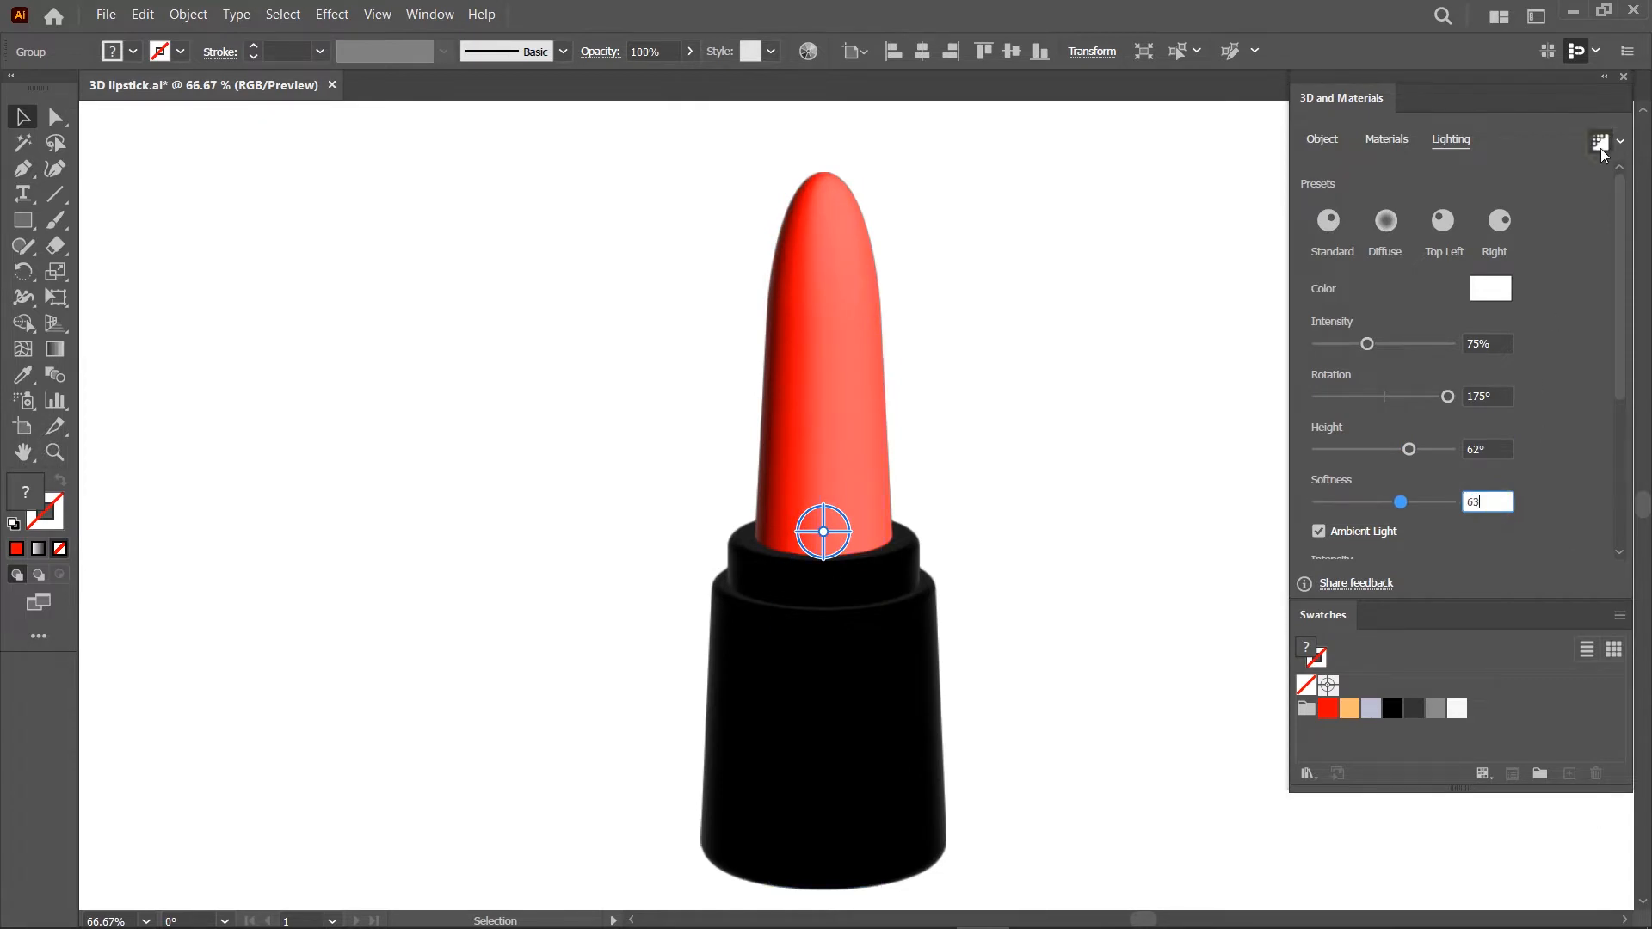
key("Return")
Render the lipstick with ray tracing and raise the ambient light intensity to about 105%
left_click(1599, 144)
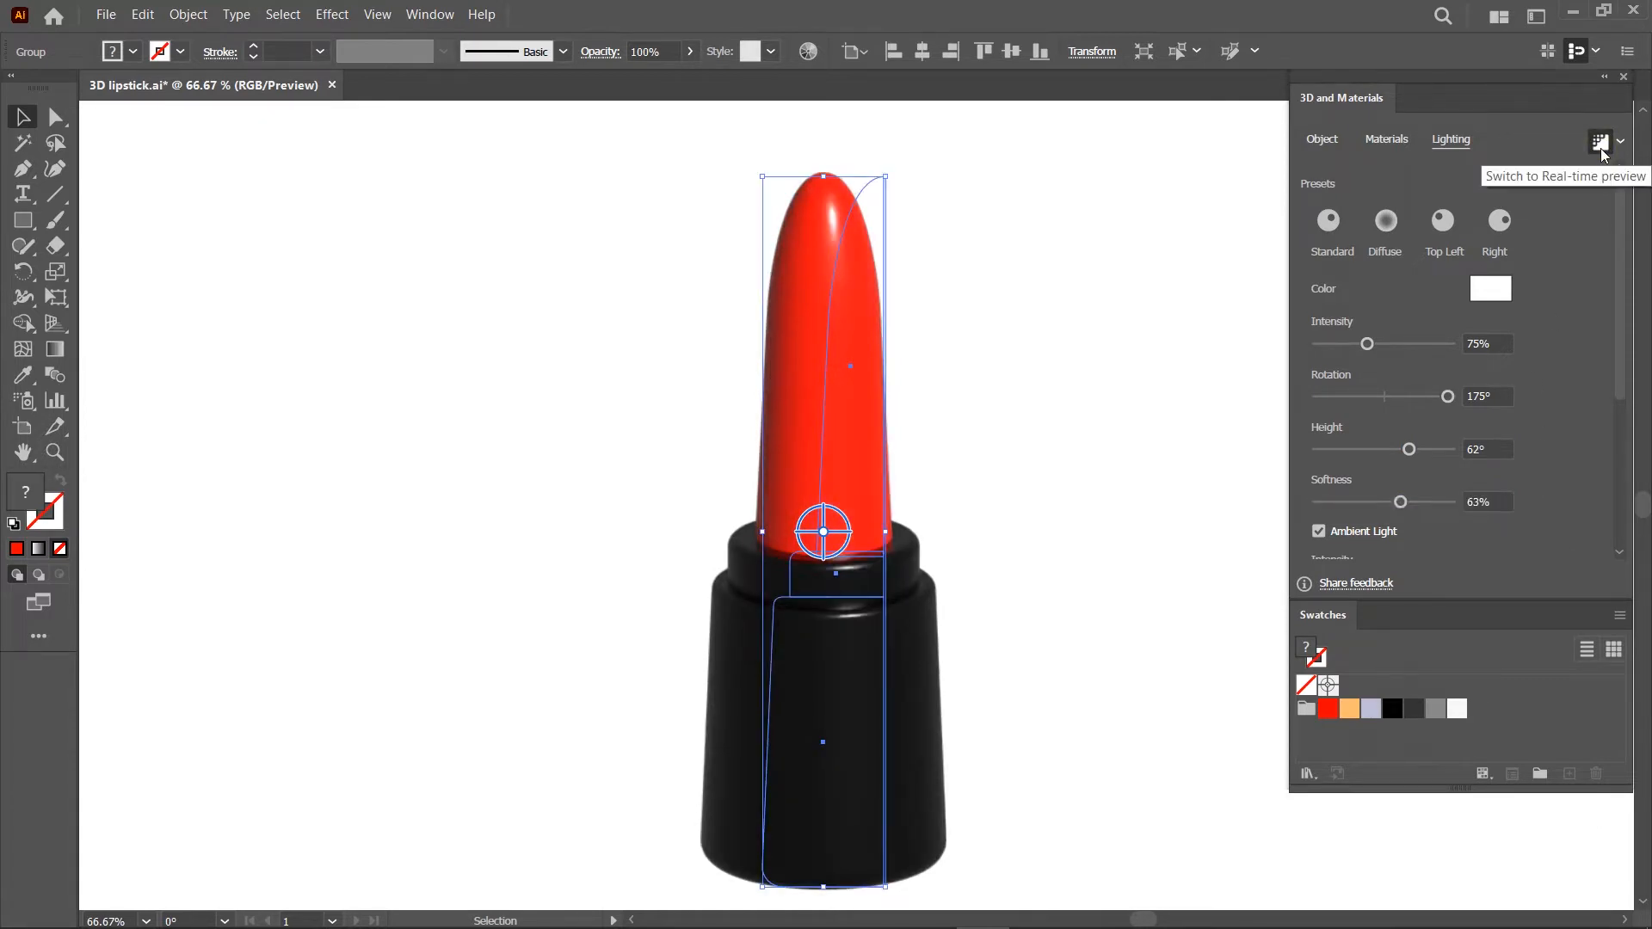
scroll(1476, 420, "down", 3)
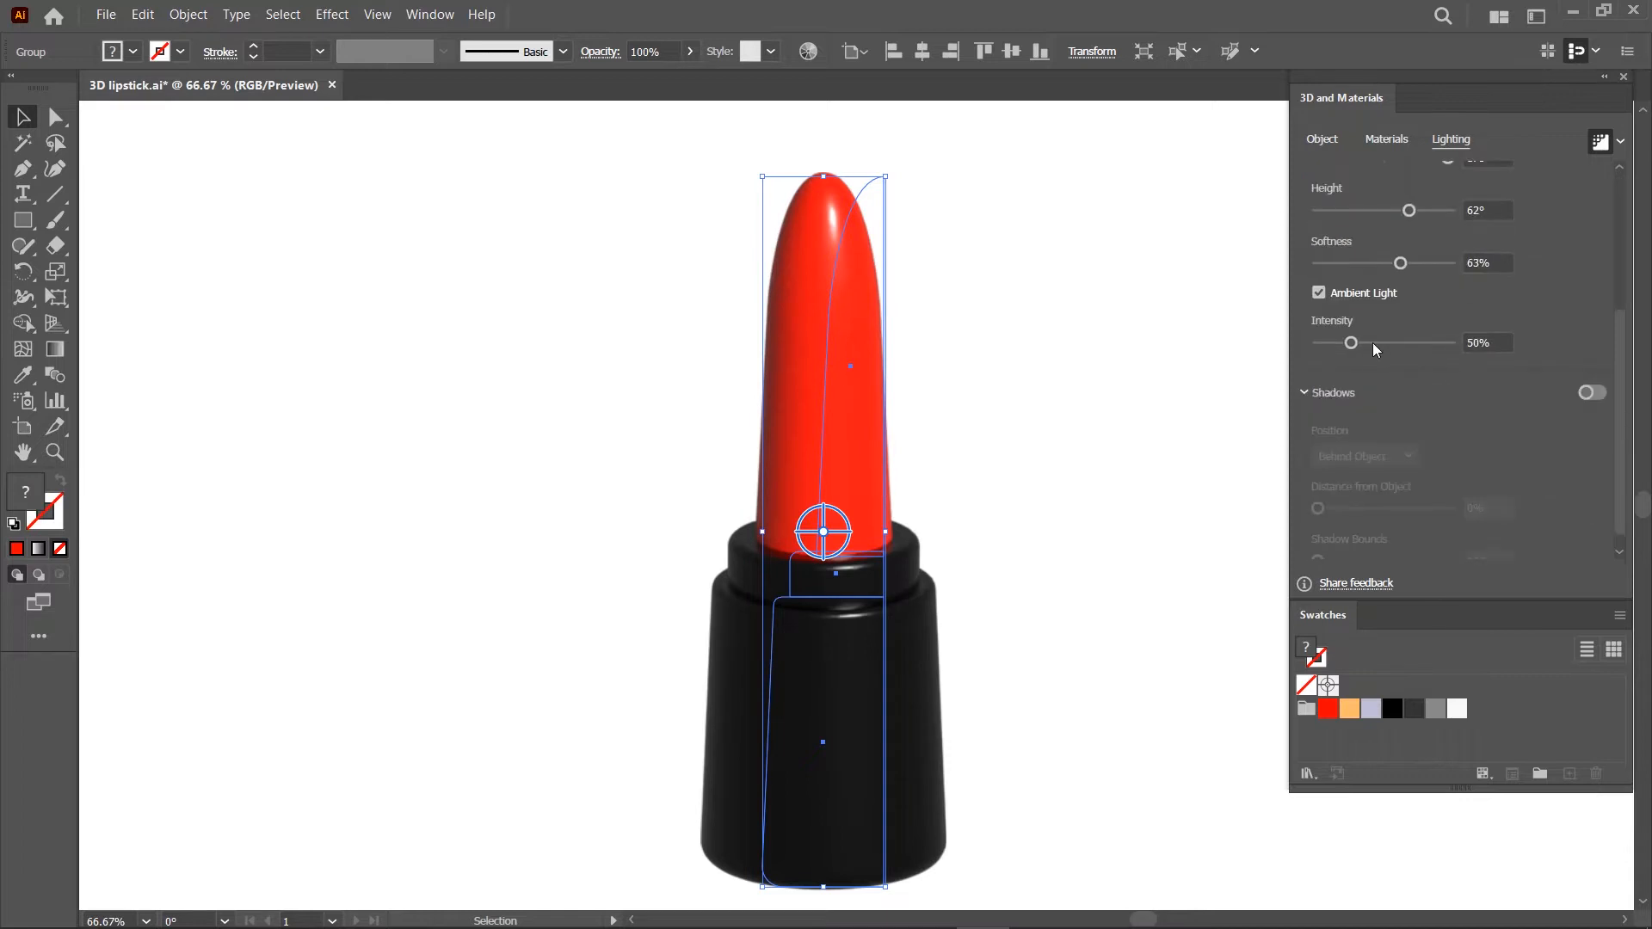
left_click_drag(1370, 342, 1391, 341)
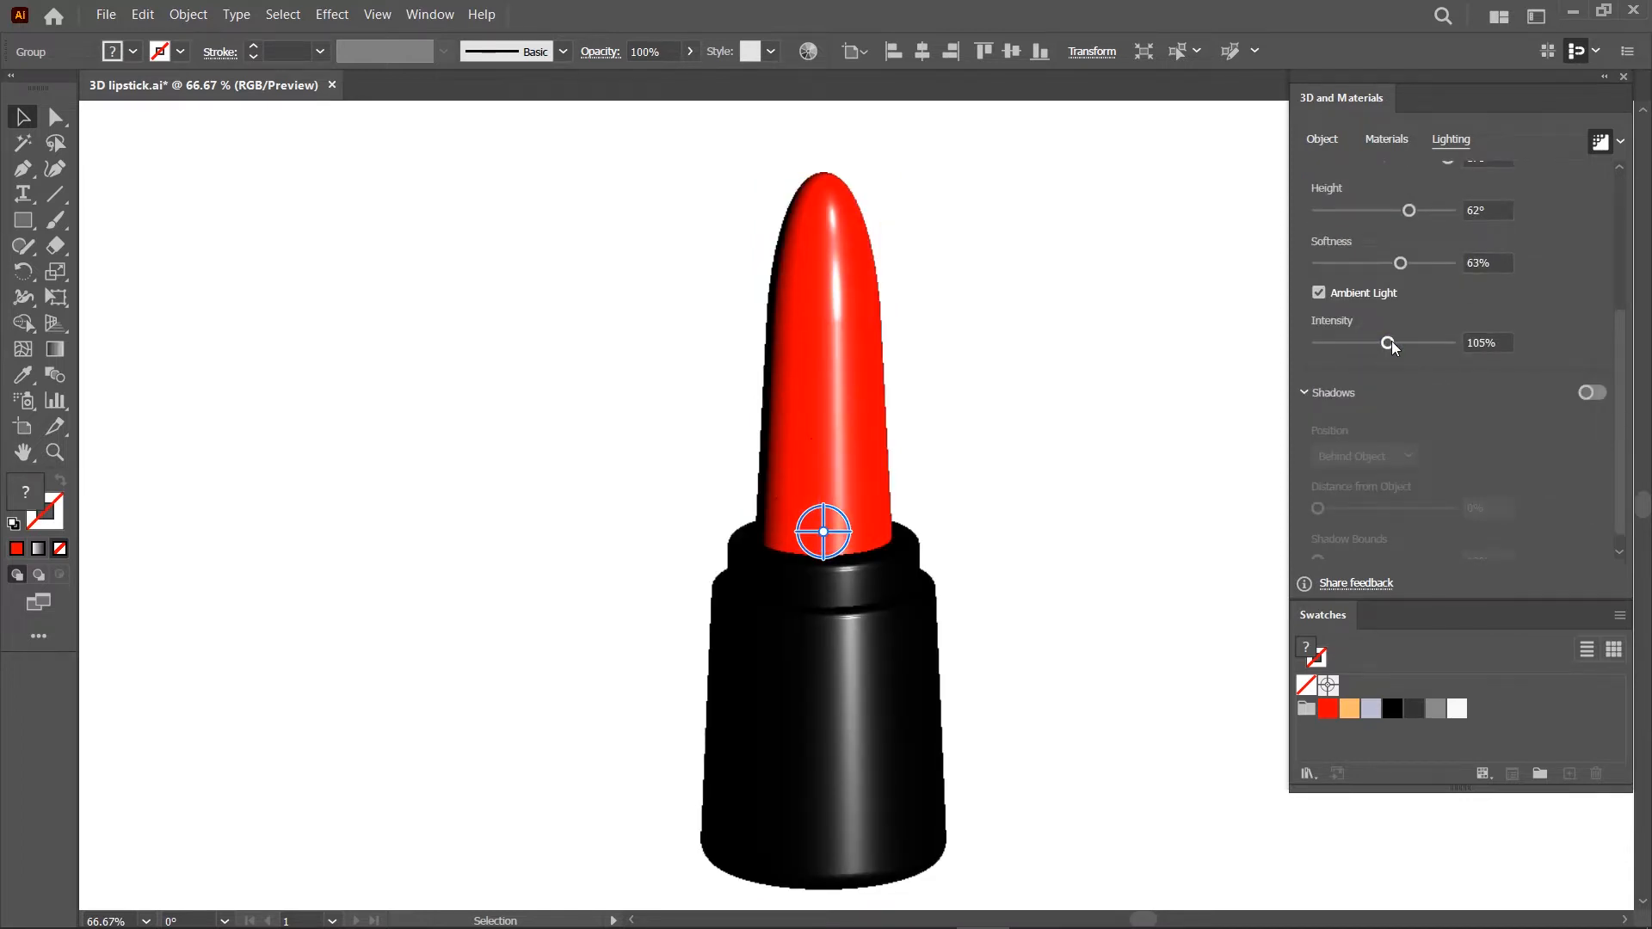
left_click(989, 587)
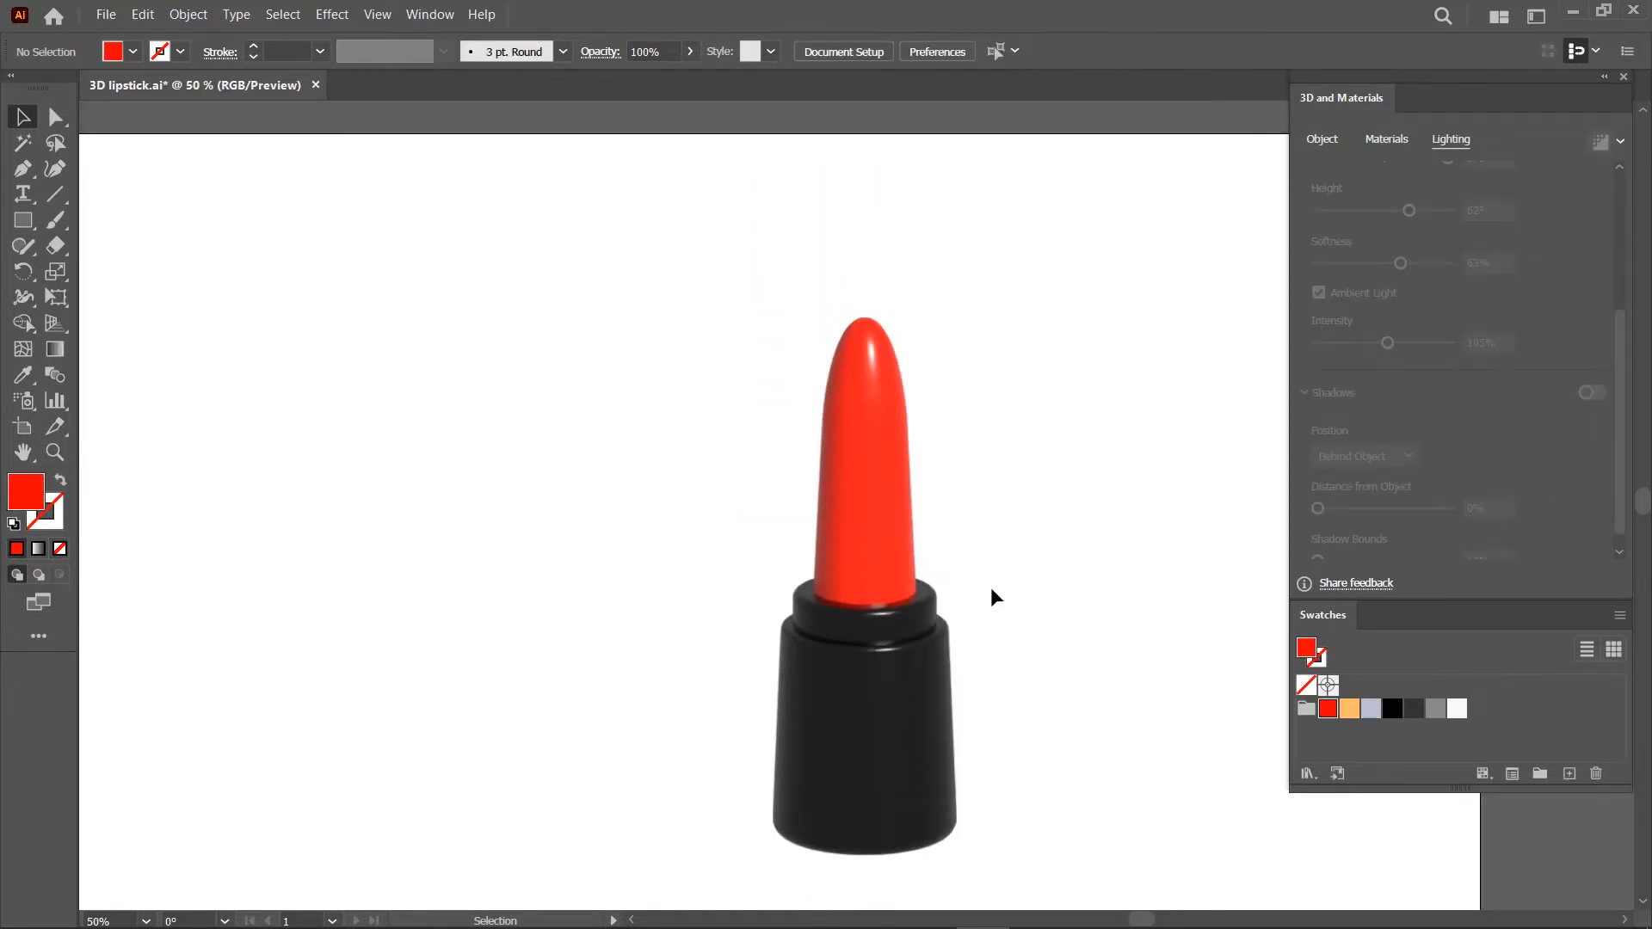
Draw a rectangle about 158 by 341 px beside the lipstick and fully round its two upper corners, with a radius of about 79 px
scroll(989, 587, "down", 1)
scroll(985, 534, "down", 1)
left_click(21, 222)
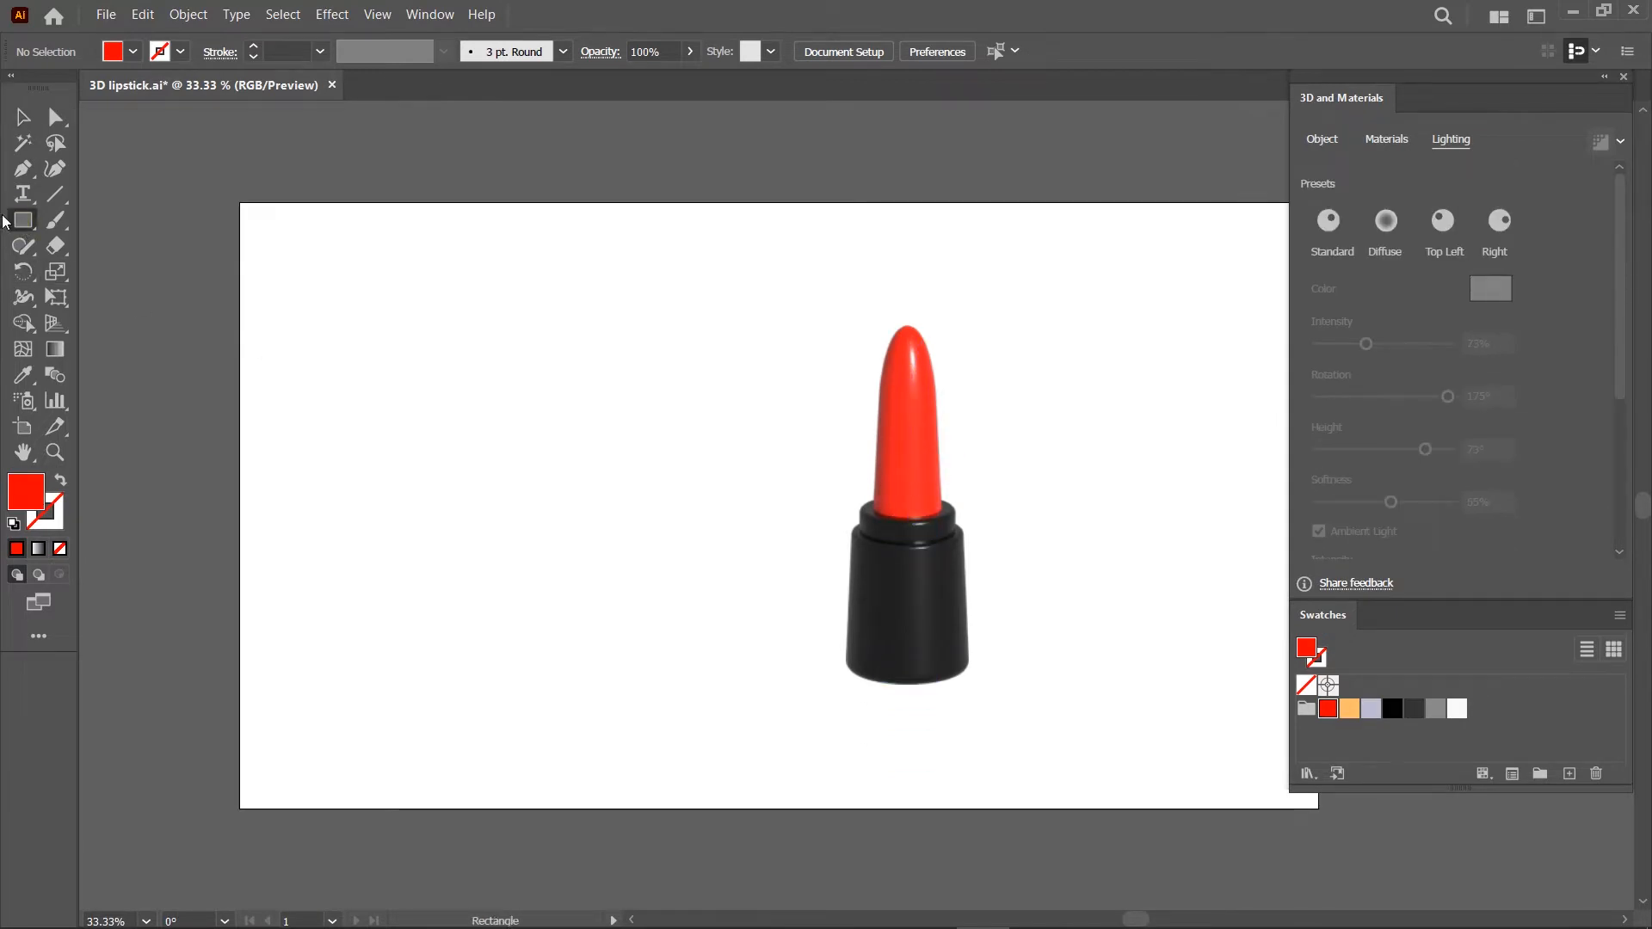
left_click_drag(1058, 538, 1147, 729)
key("a")
left_click_drag(1203, 482, 1115, 563)
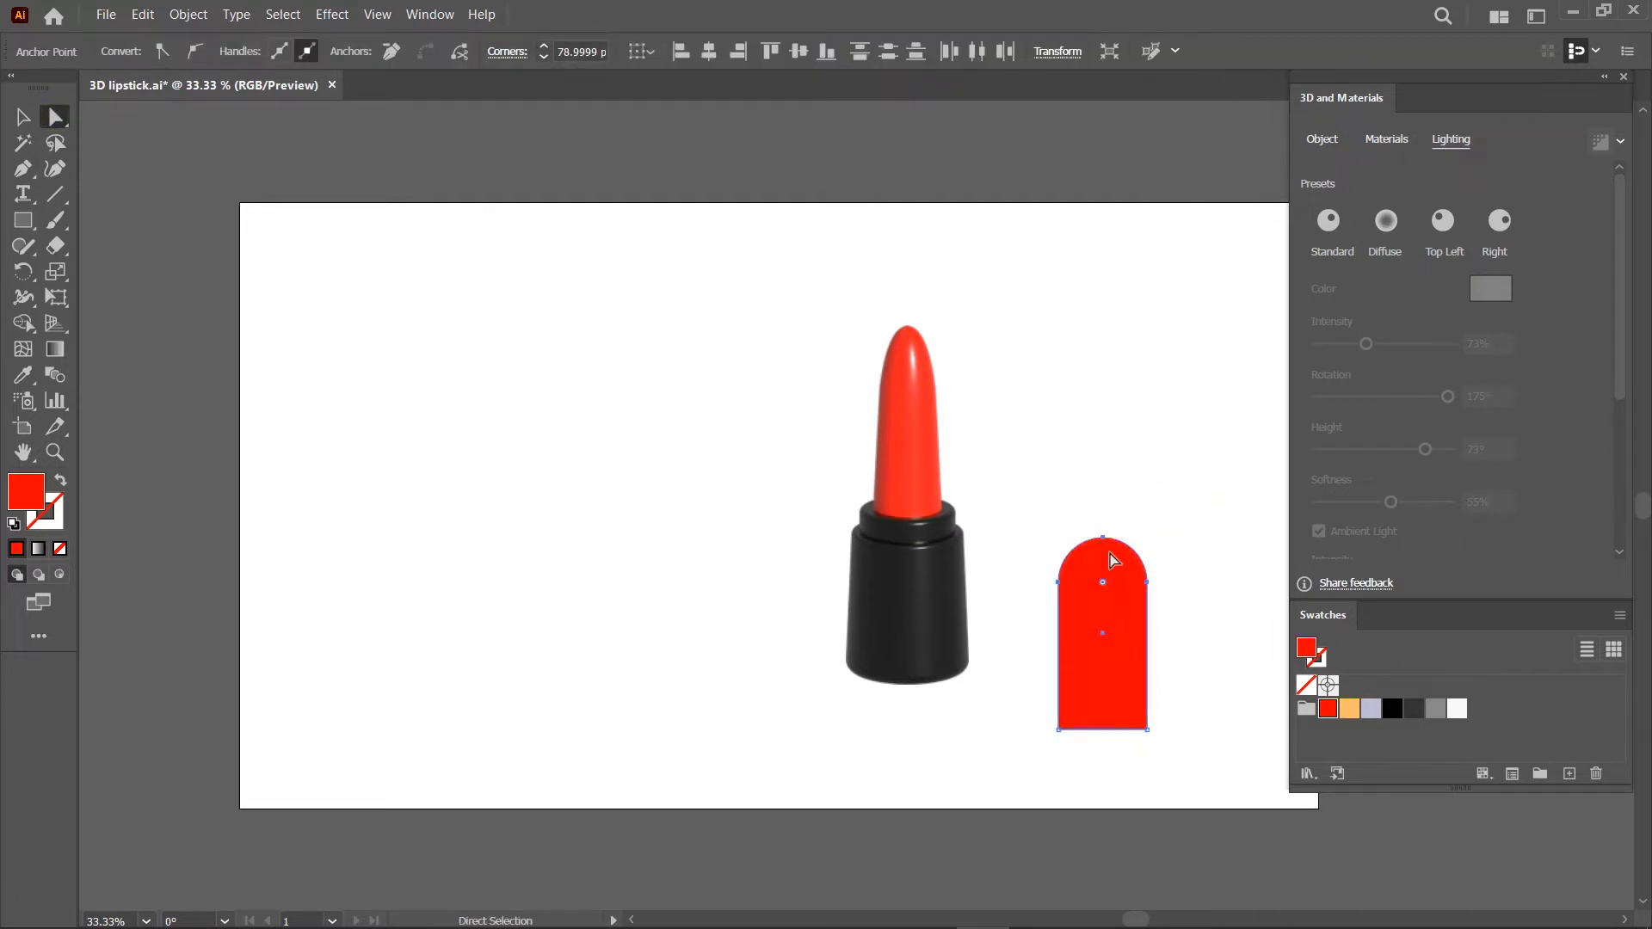
Cut the red arch's path at its top anchor and remove the right-side anchors, leaving only the left half
left_click(1103, 540)
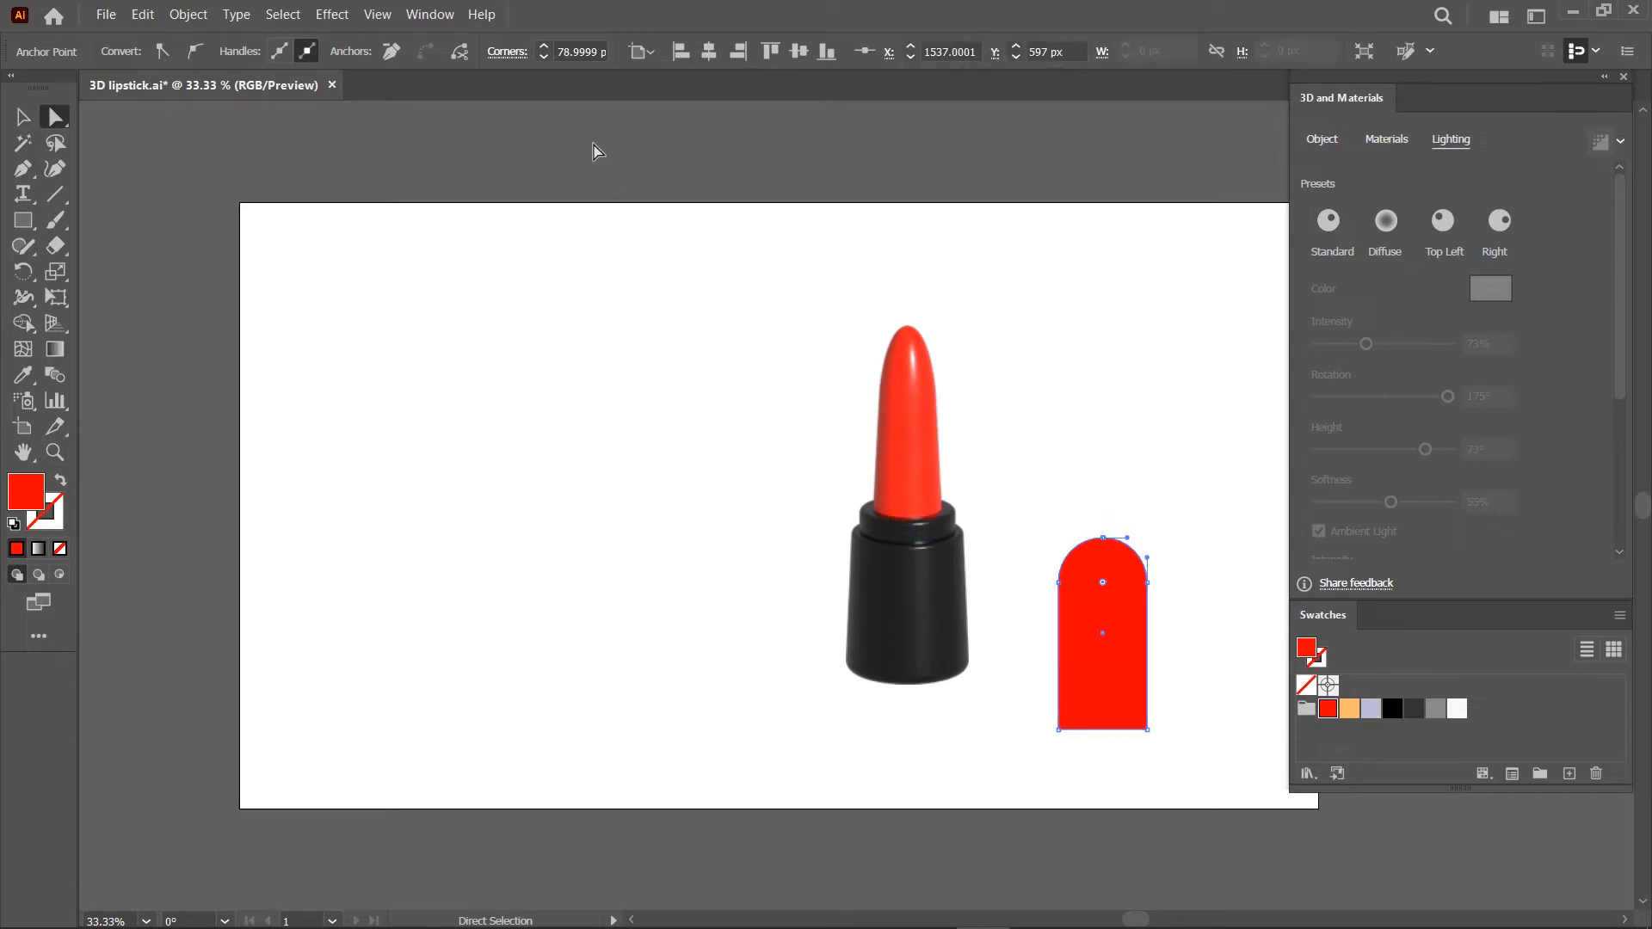
left_click(461, 54)
left_click(392, 52)
left_click(393, 53)
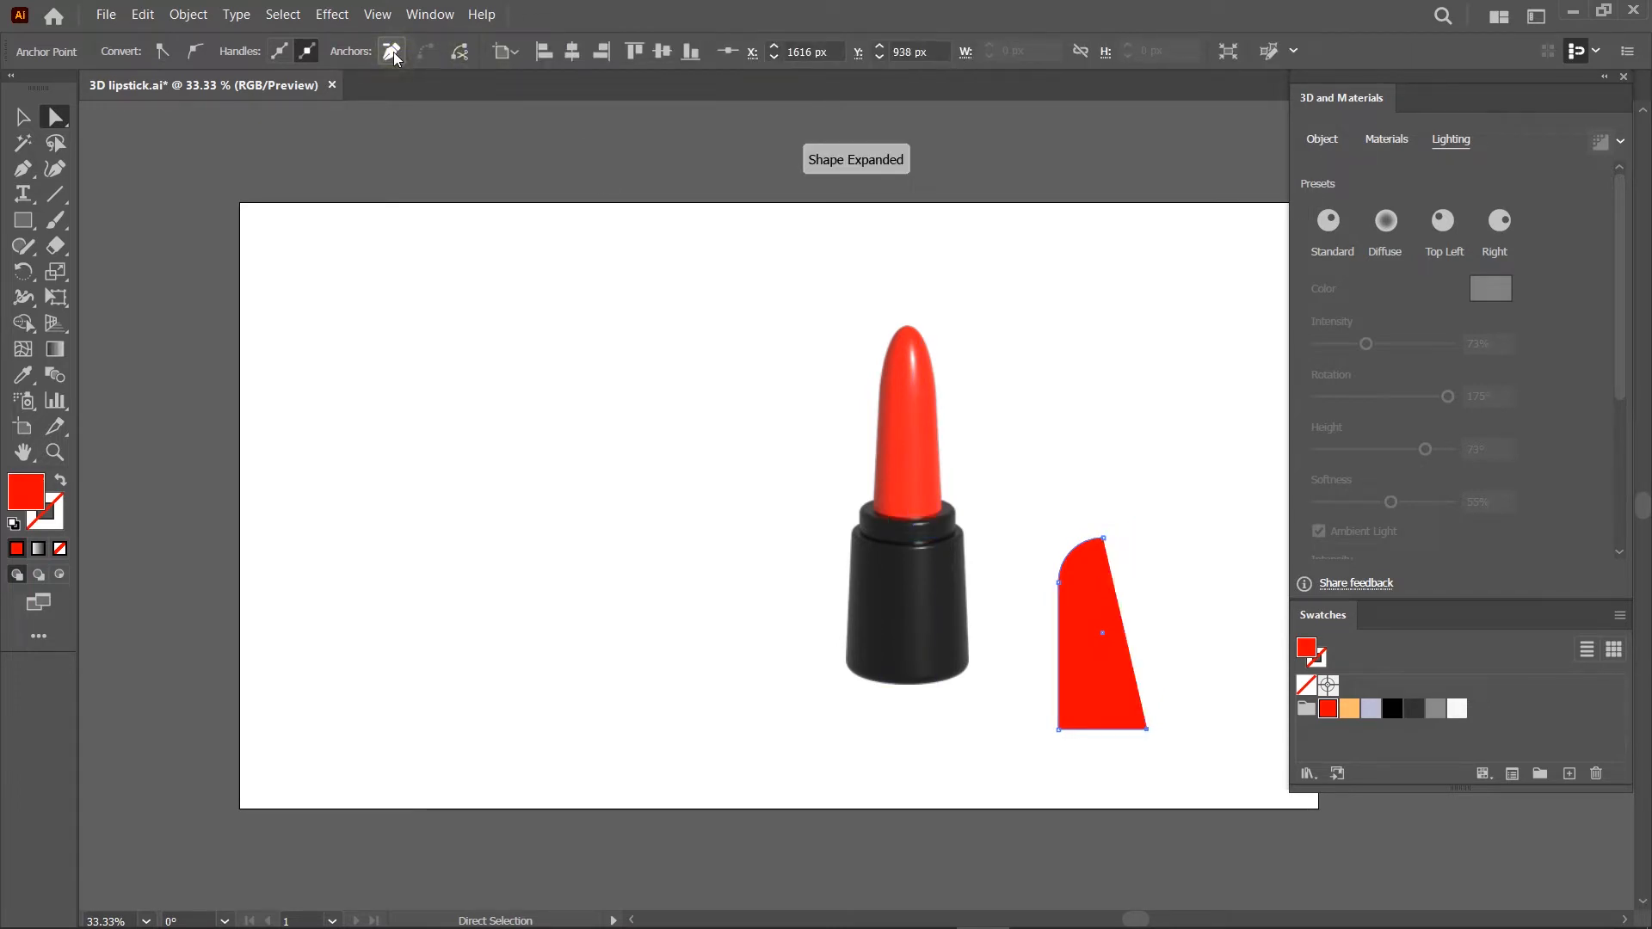
left_click(392, 52)
left_click(22, 116)
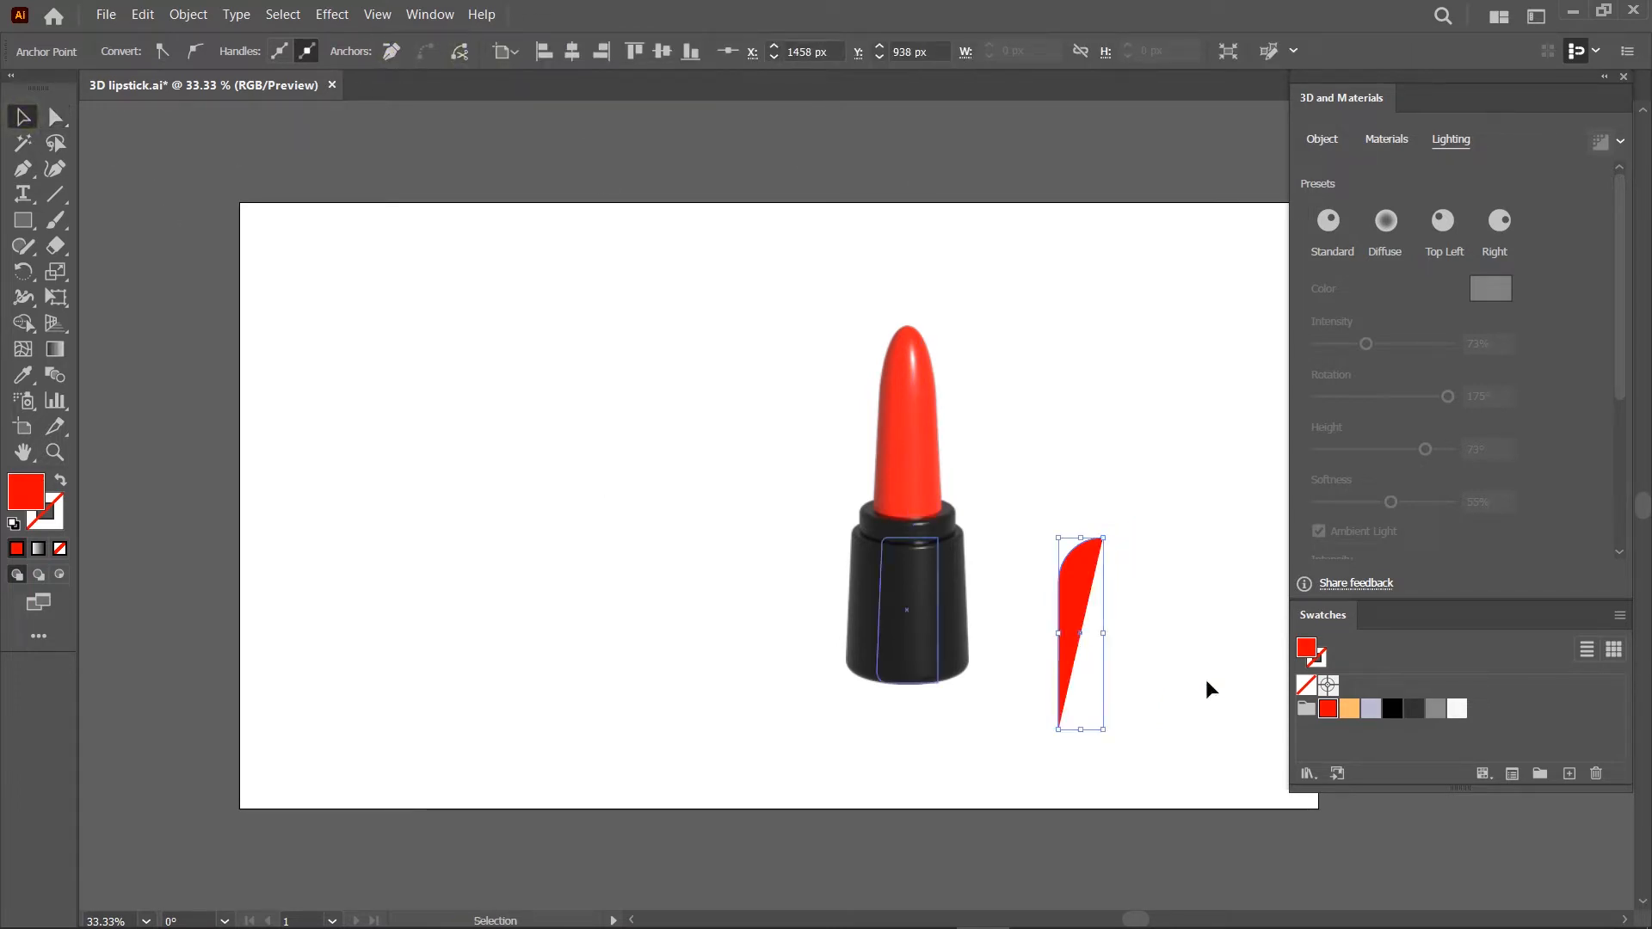
Give the half-arch path a black 15 pt stroke with round caps and no fill
left_click(1393, 709)
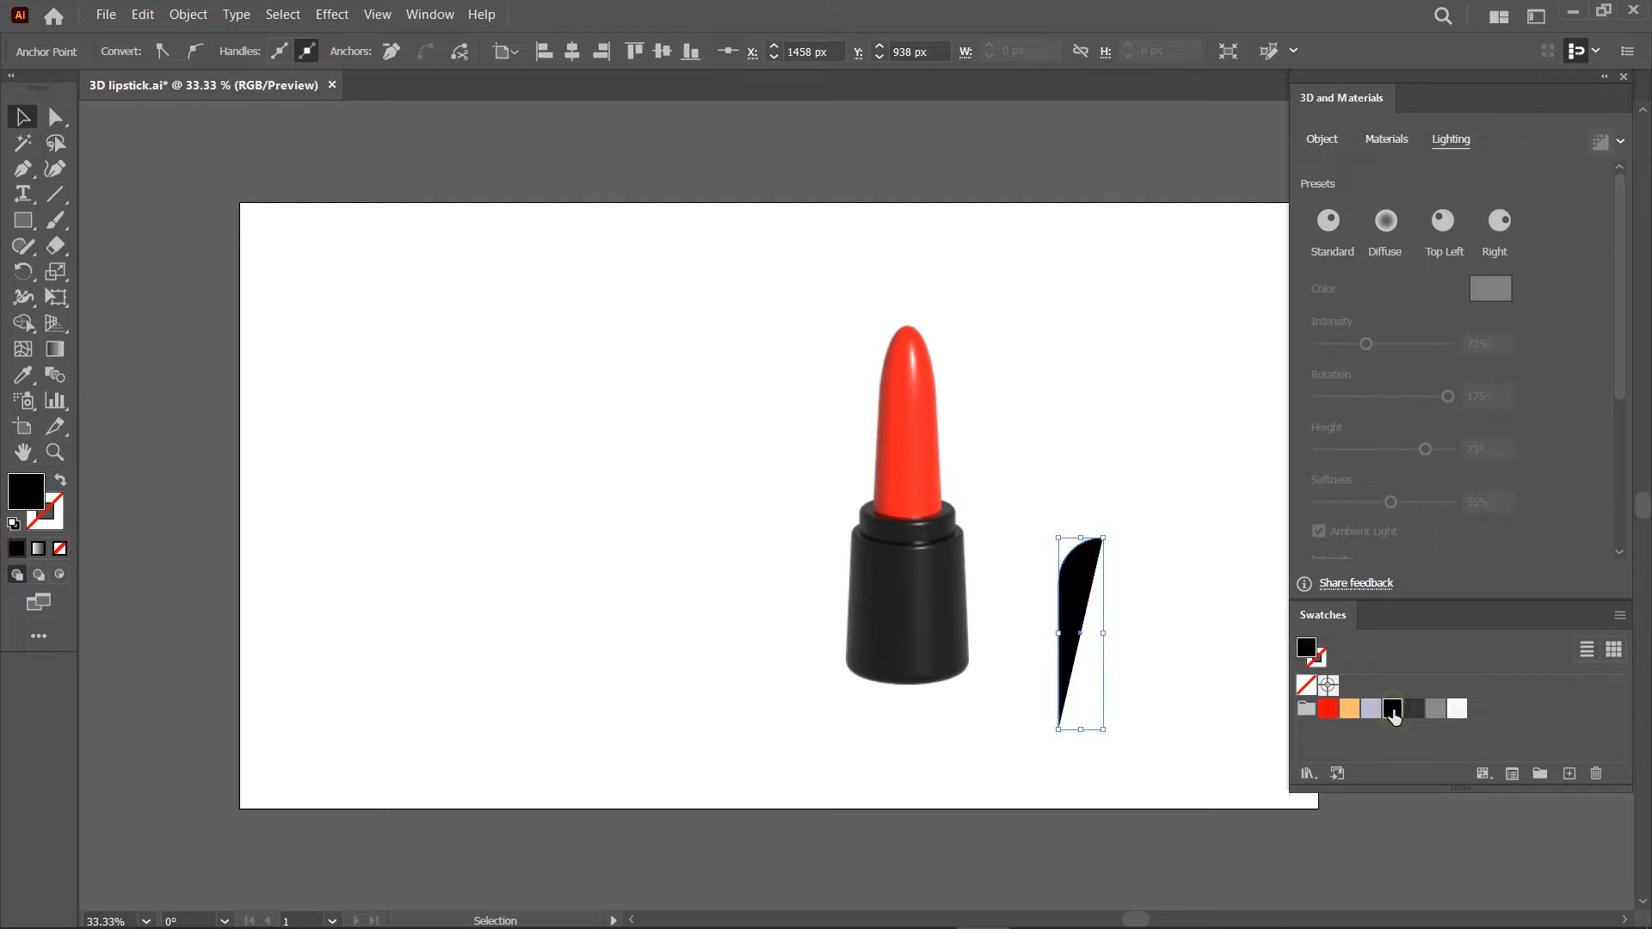
left_click(60, 483)
left_click(1057, 499)
left_click_drag(1069, 525, 1122, 592)
left_click(274, 51)
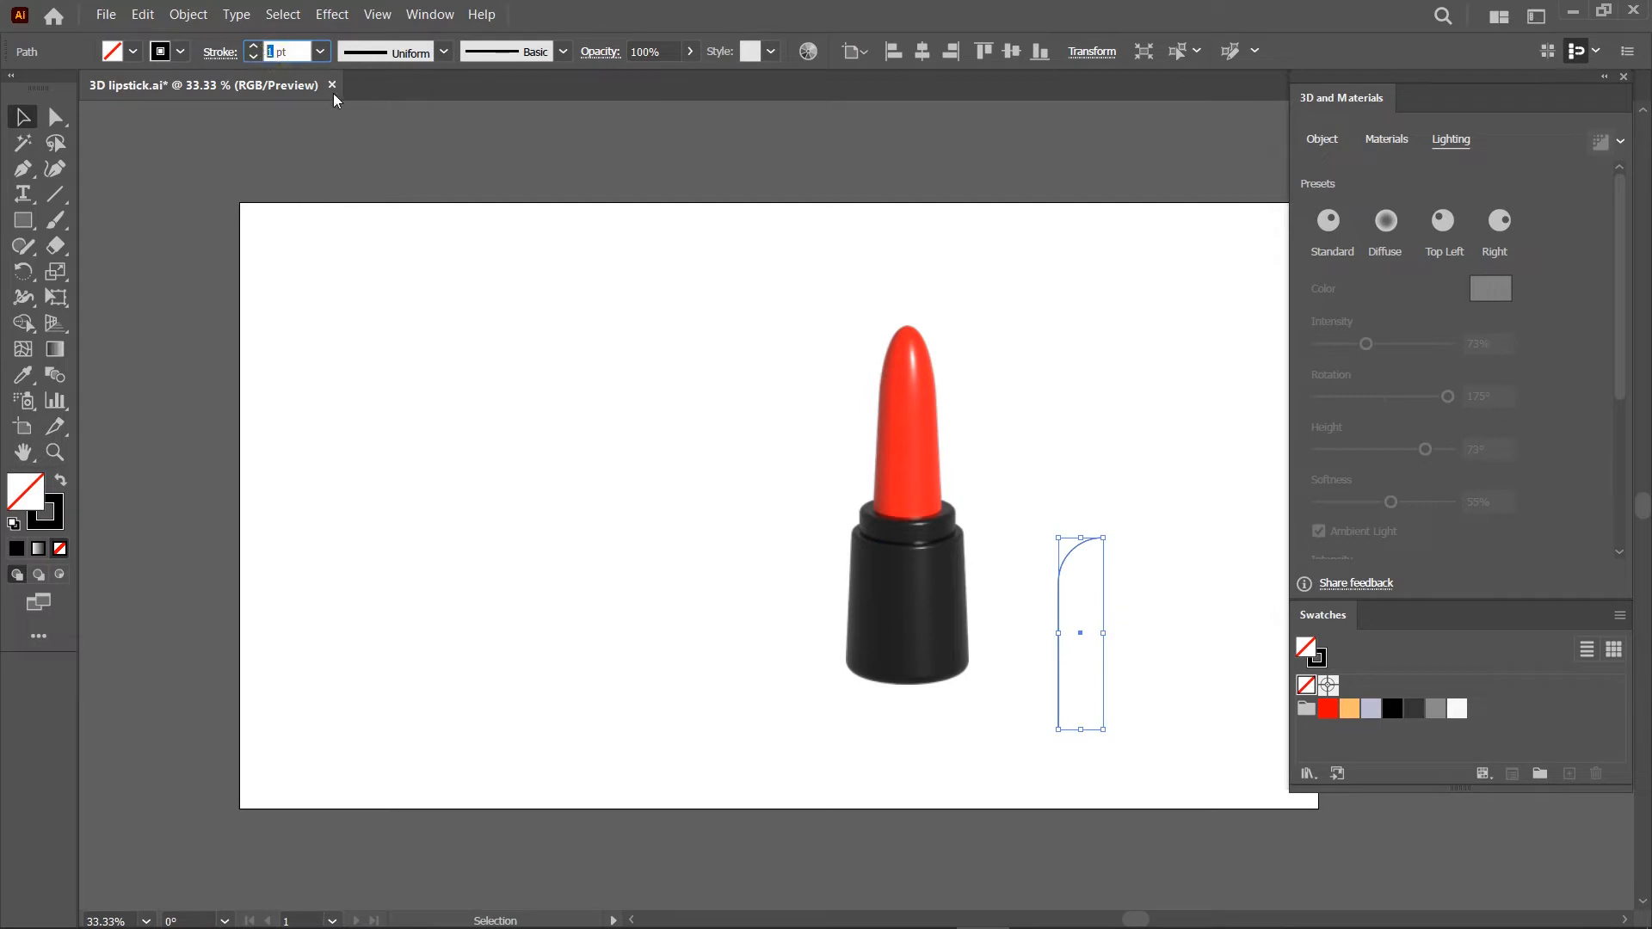
key("Return")
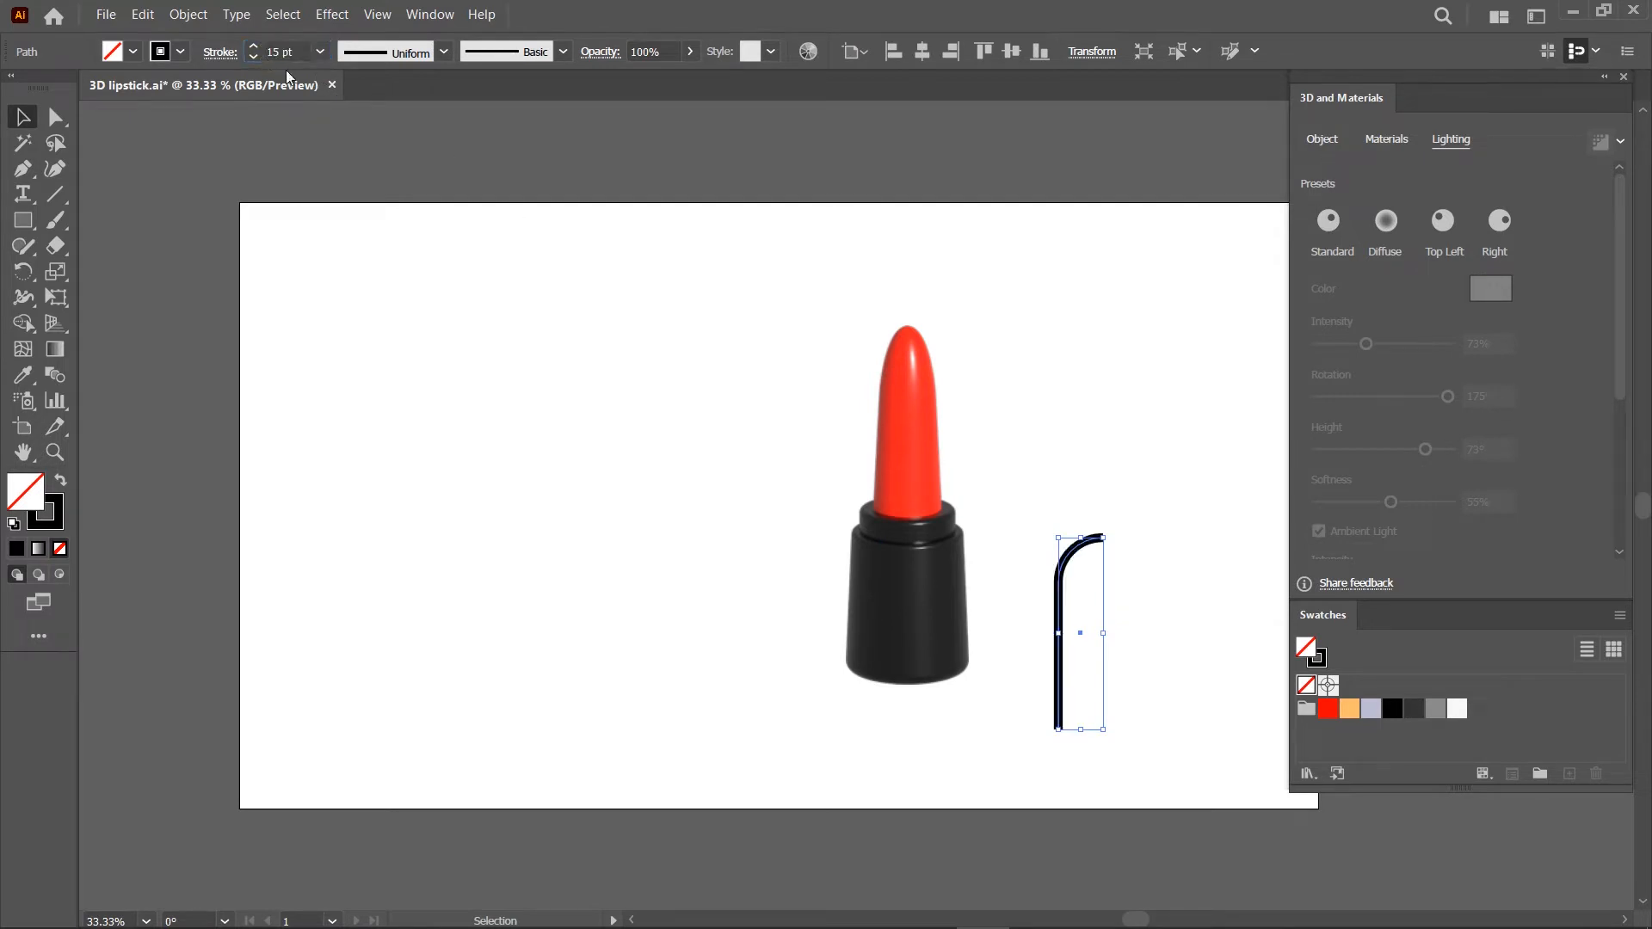
left_click(231, 53)
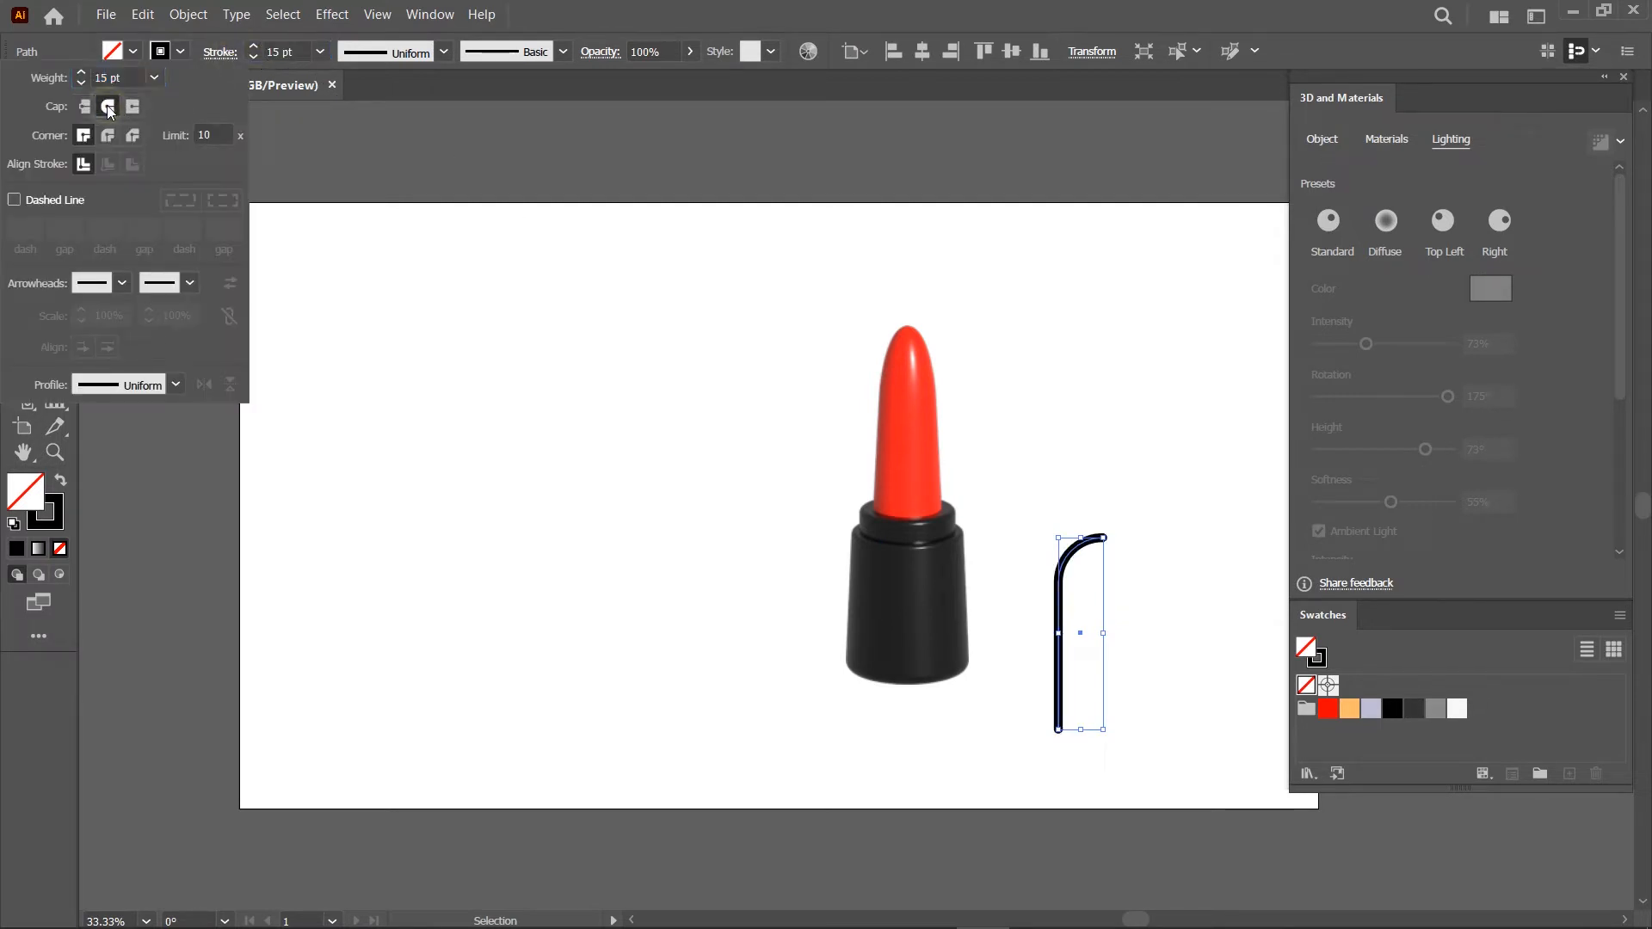
left_click(473, 380)
Revolve the half-arch path 360° in 3D, with the offset direction from the right edge, to form the cap
scroll(1095, 698, "up", 2)
scroll(1088, 692, "right", 5)
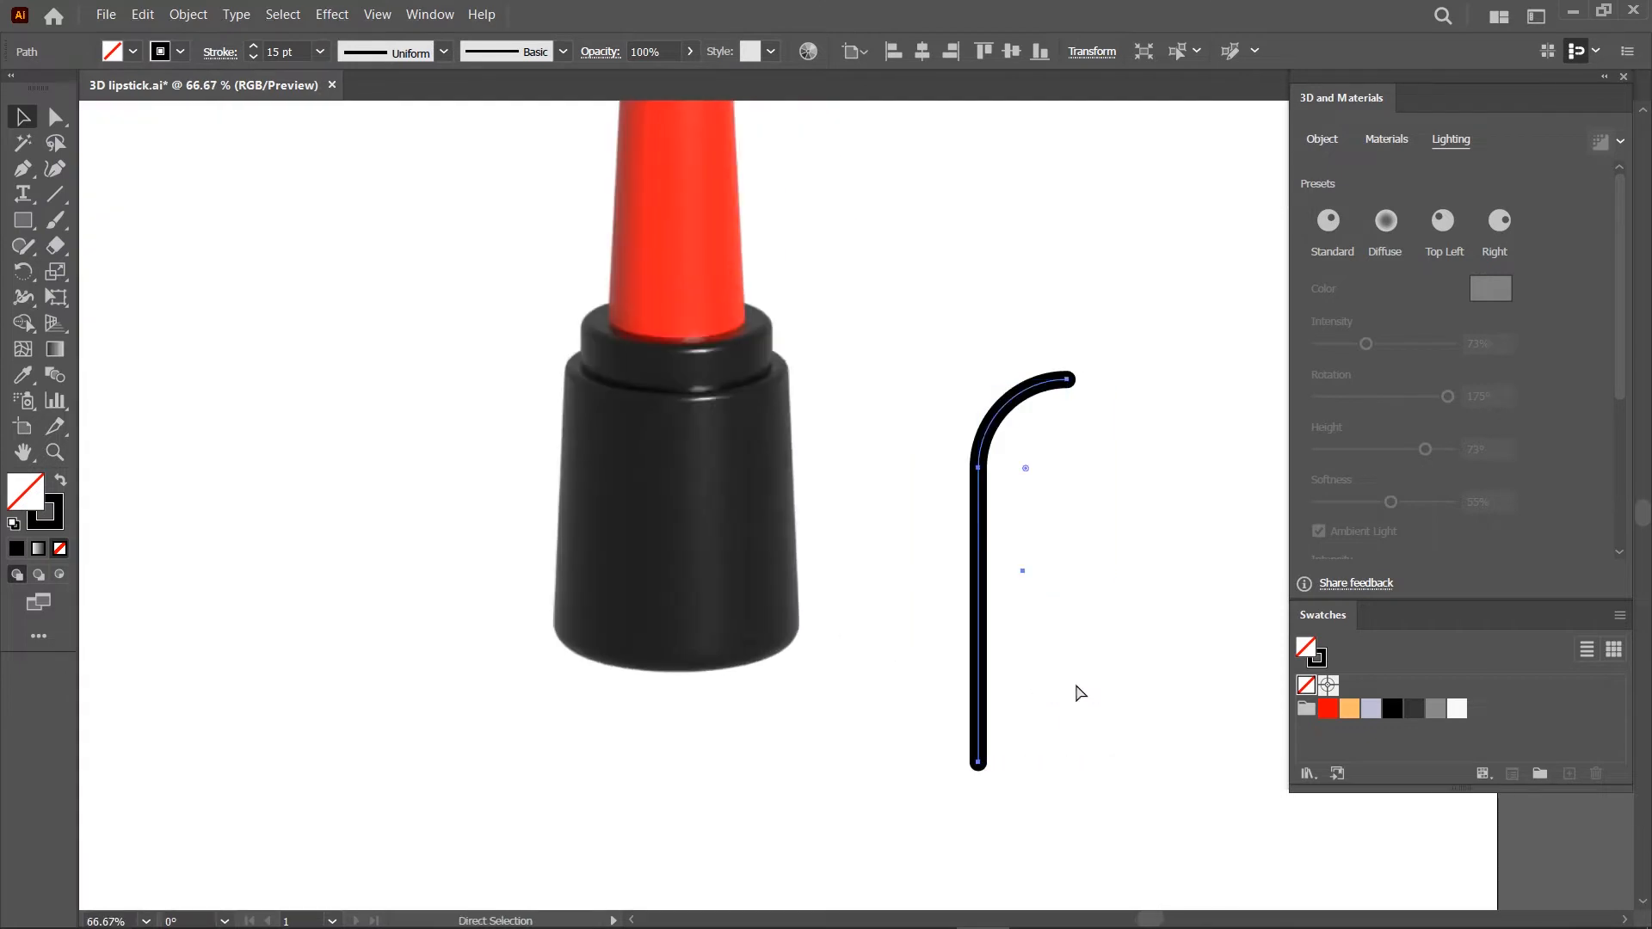
left_click_drag(833, 607, 825, 532)
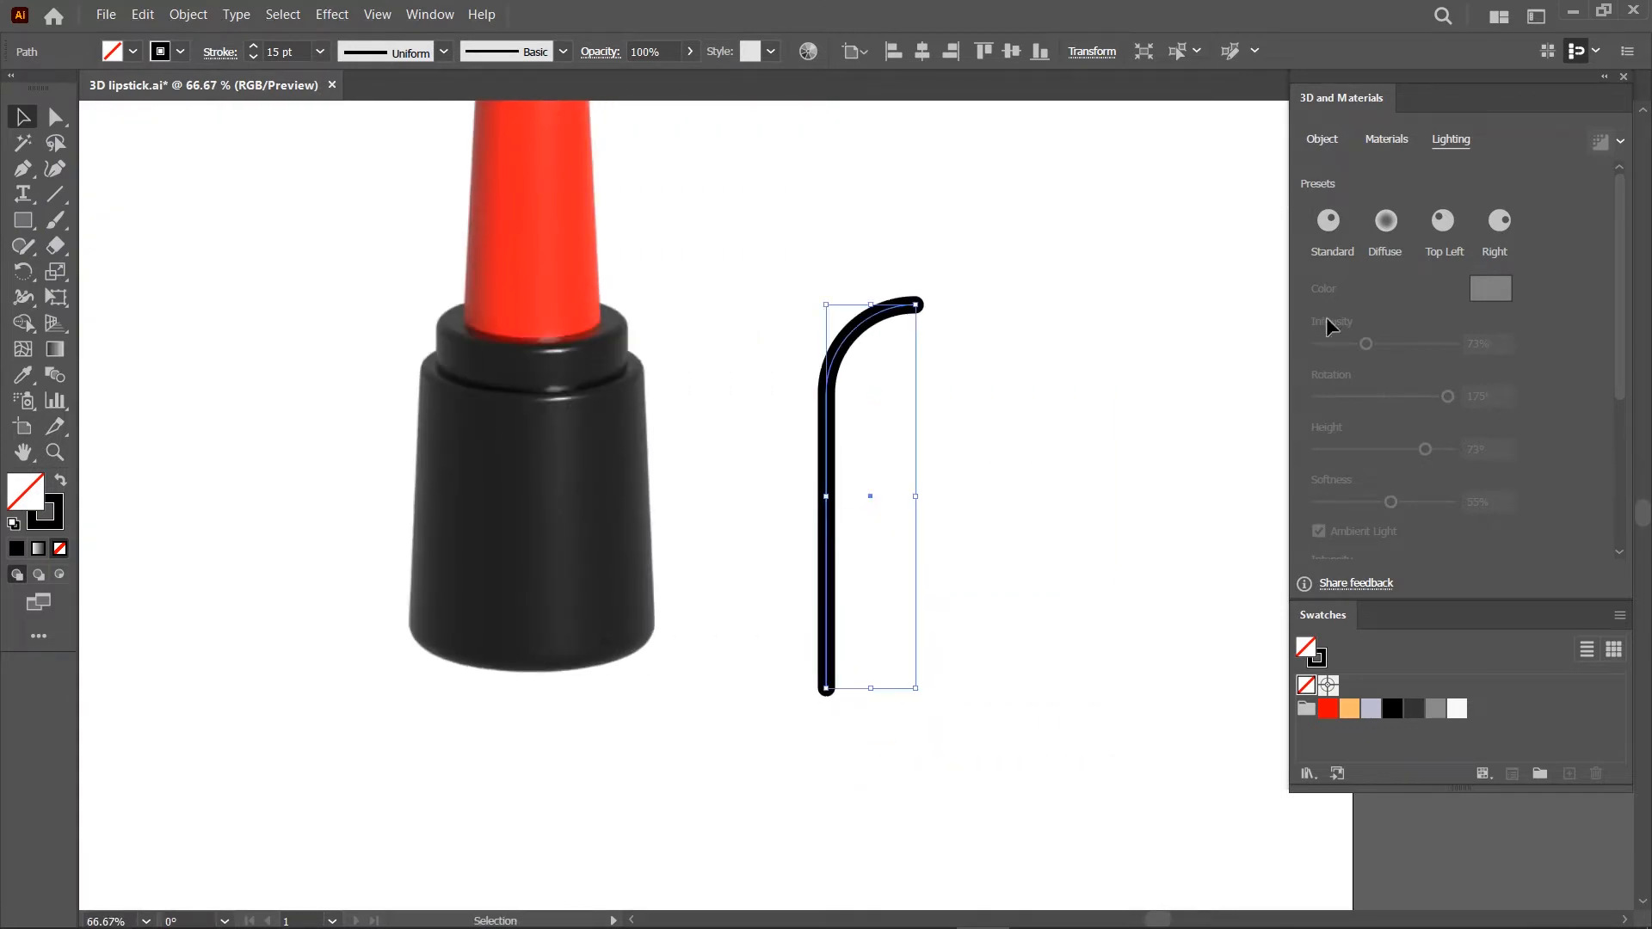
left_click(1323, 141)
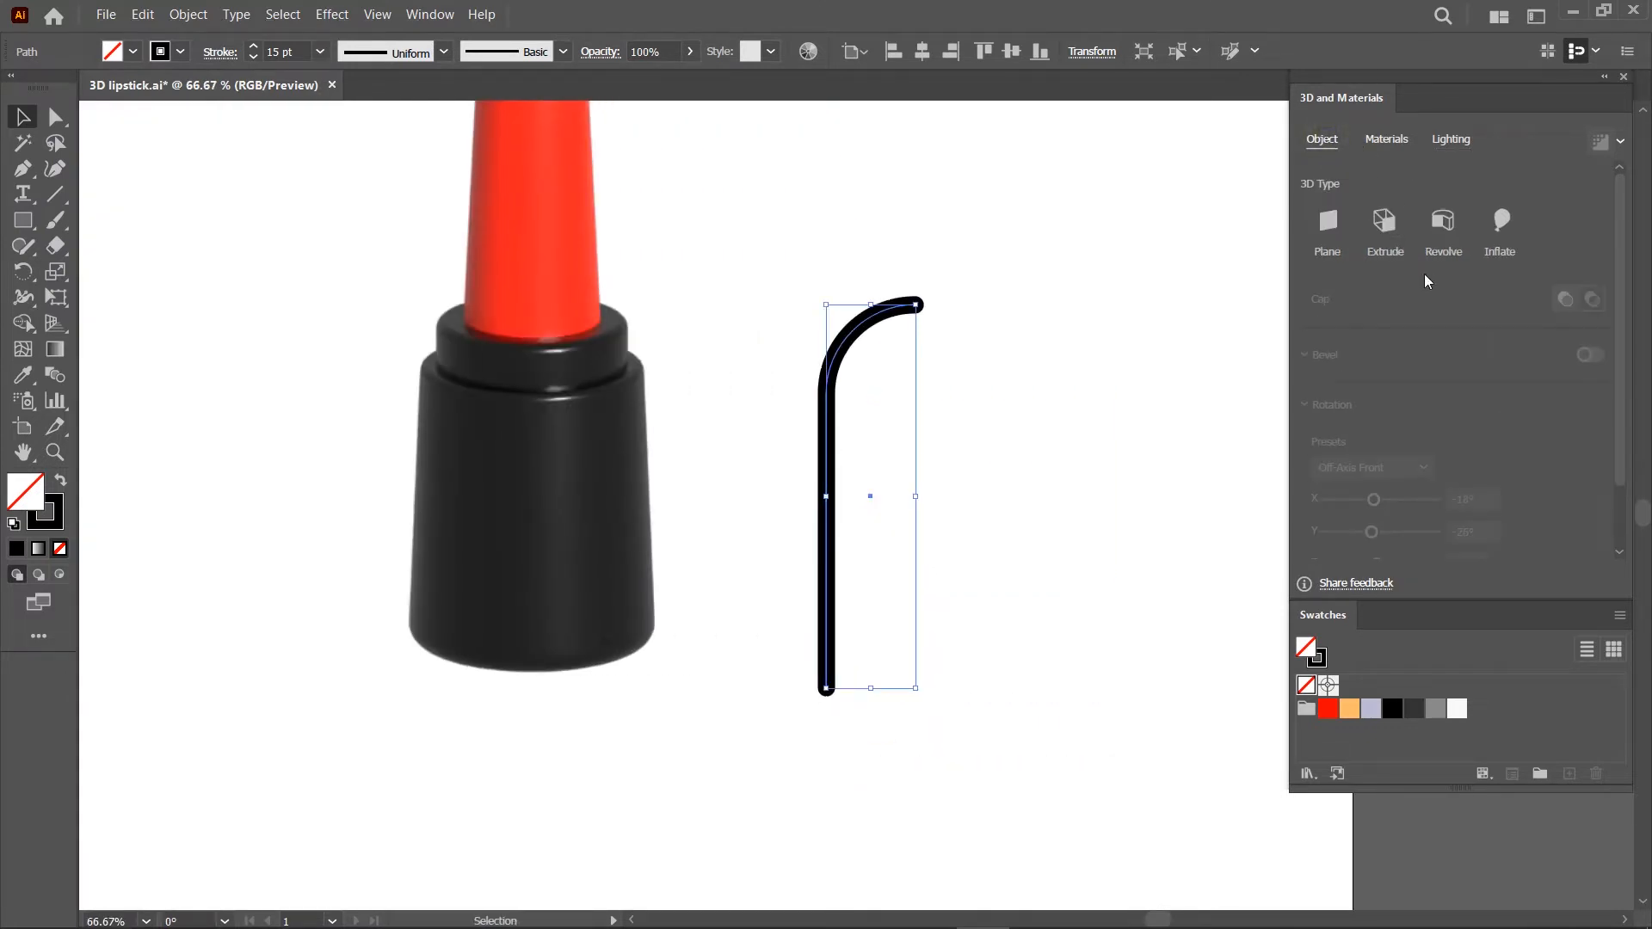
left_click(1444, 231)
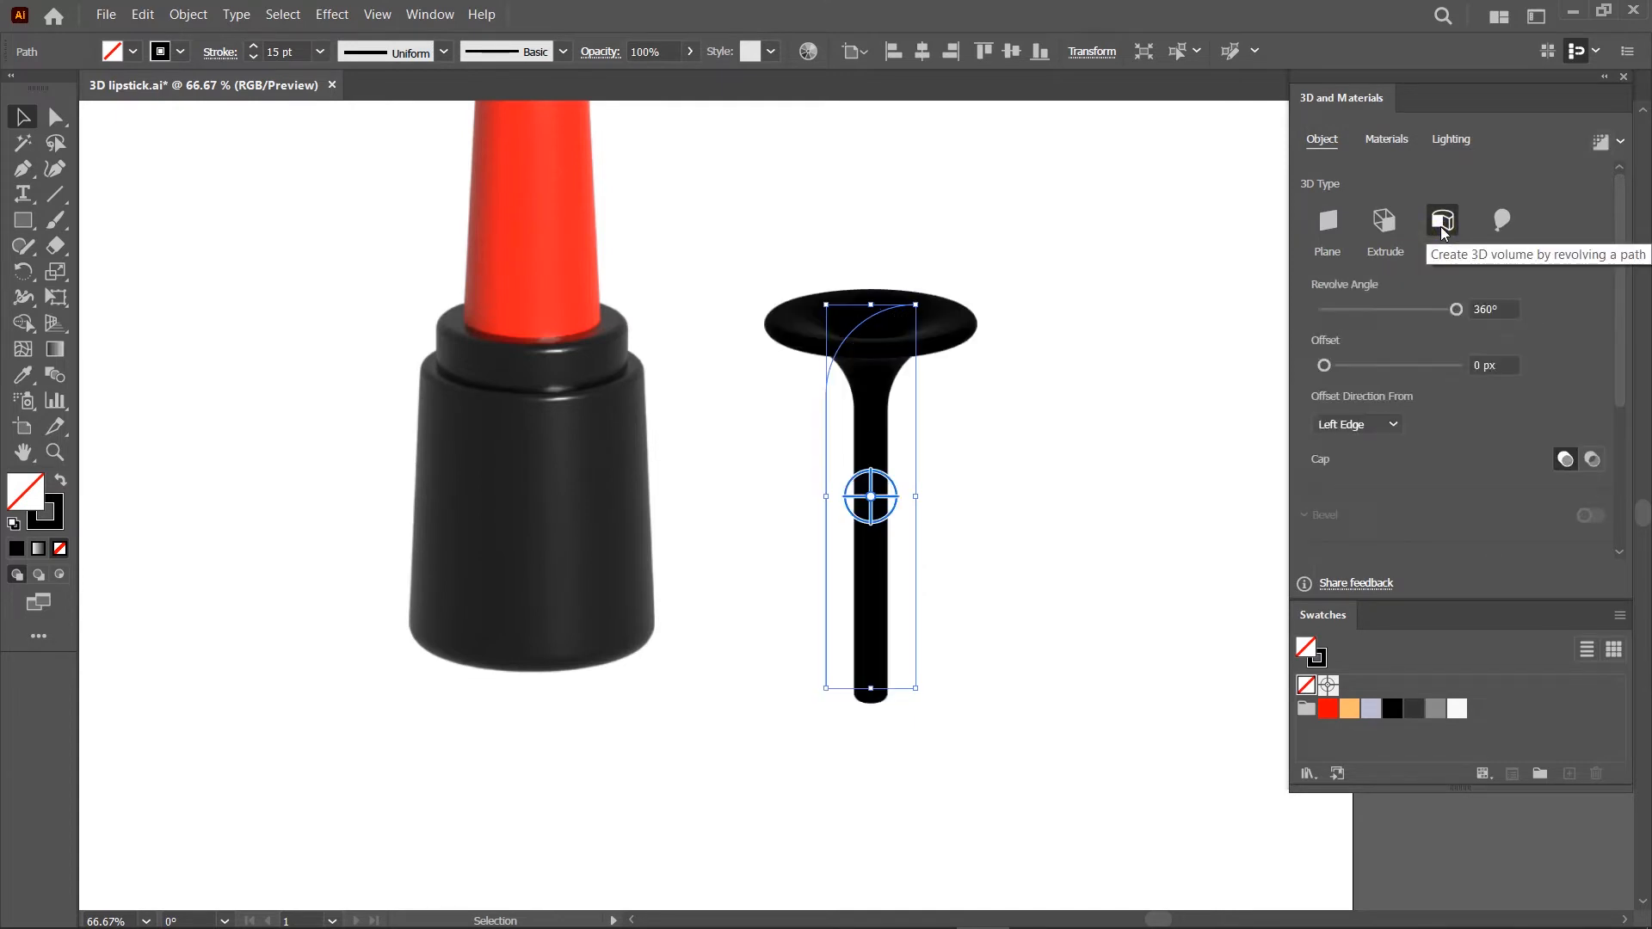
left_click(1385, 422)
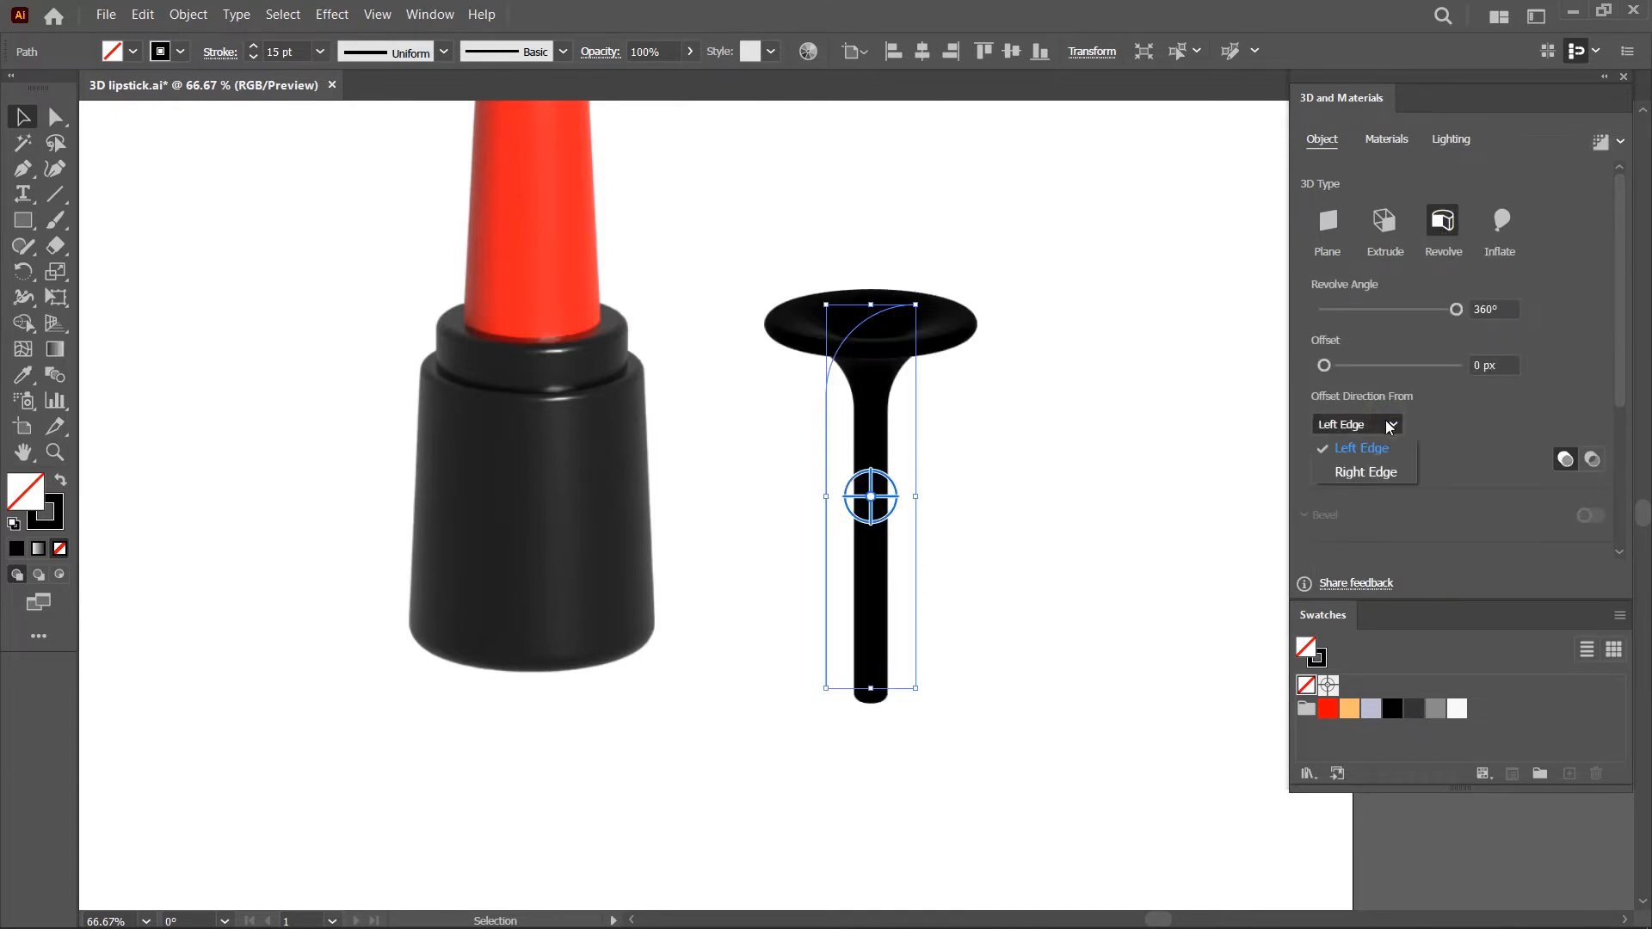
left_click(1381, 468)
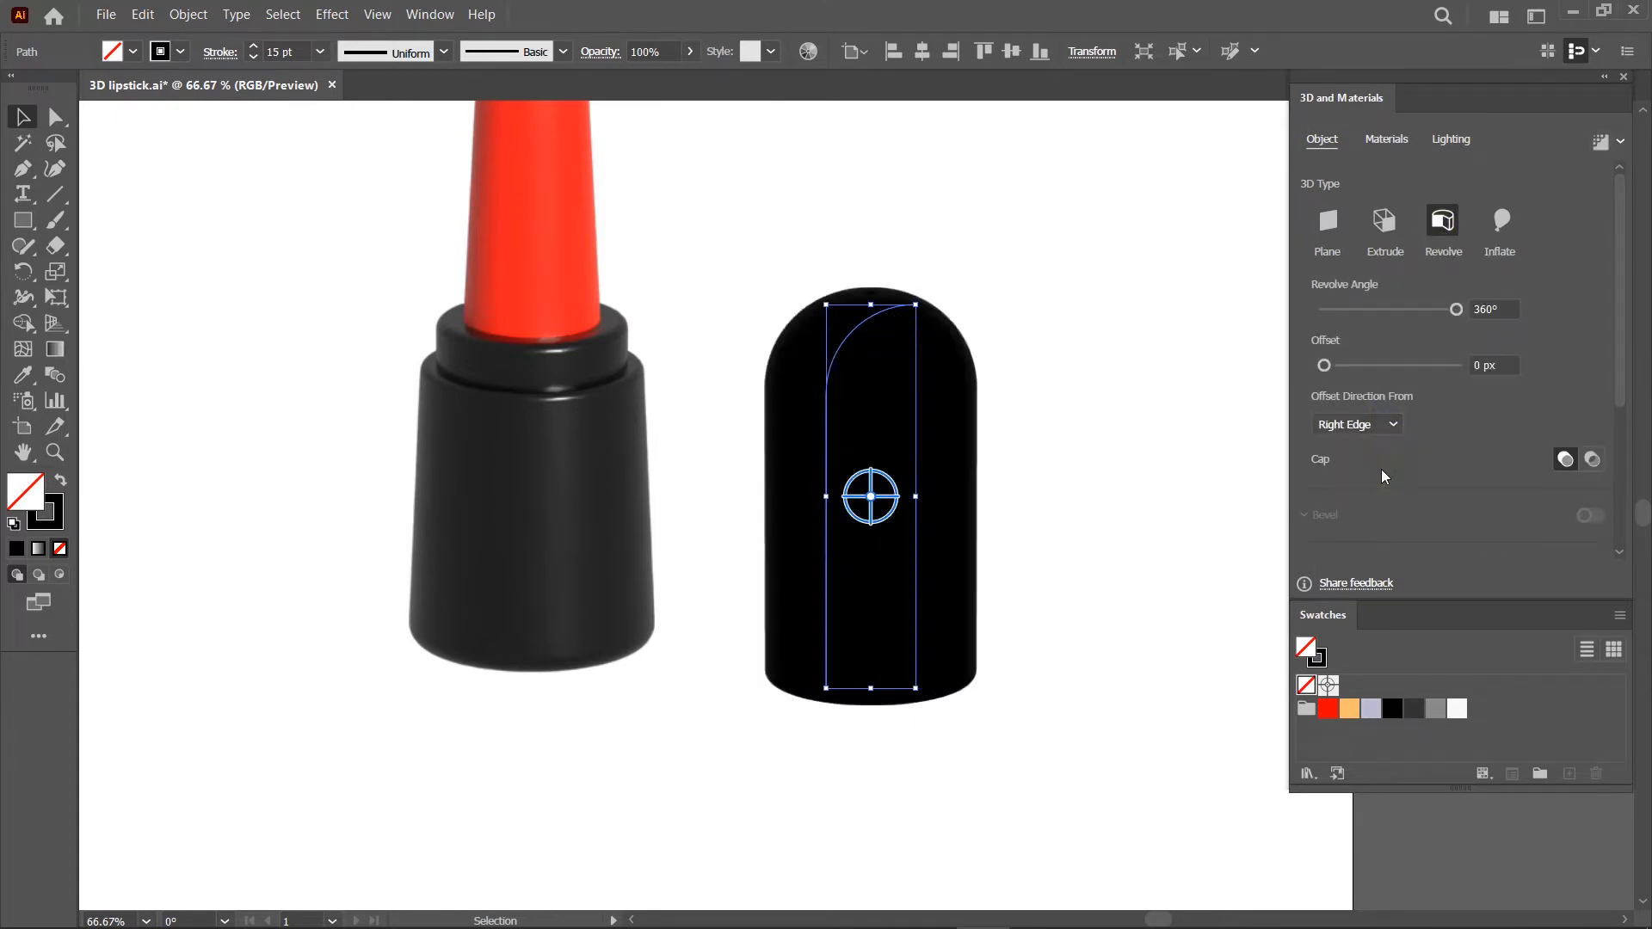
Set the cap's base material roughness to 0.4
left_click(1384, 141)
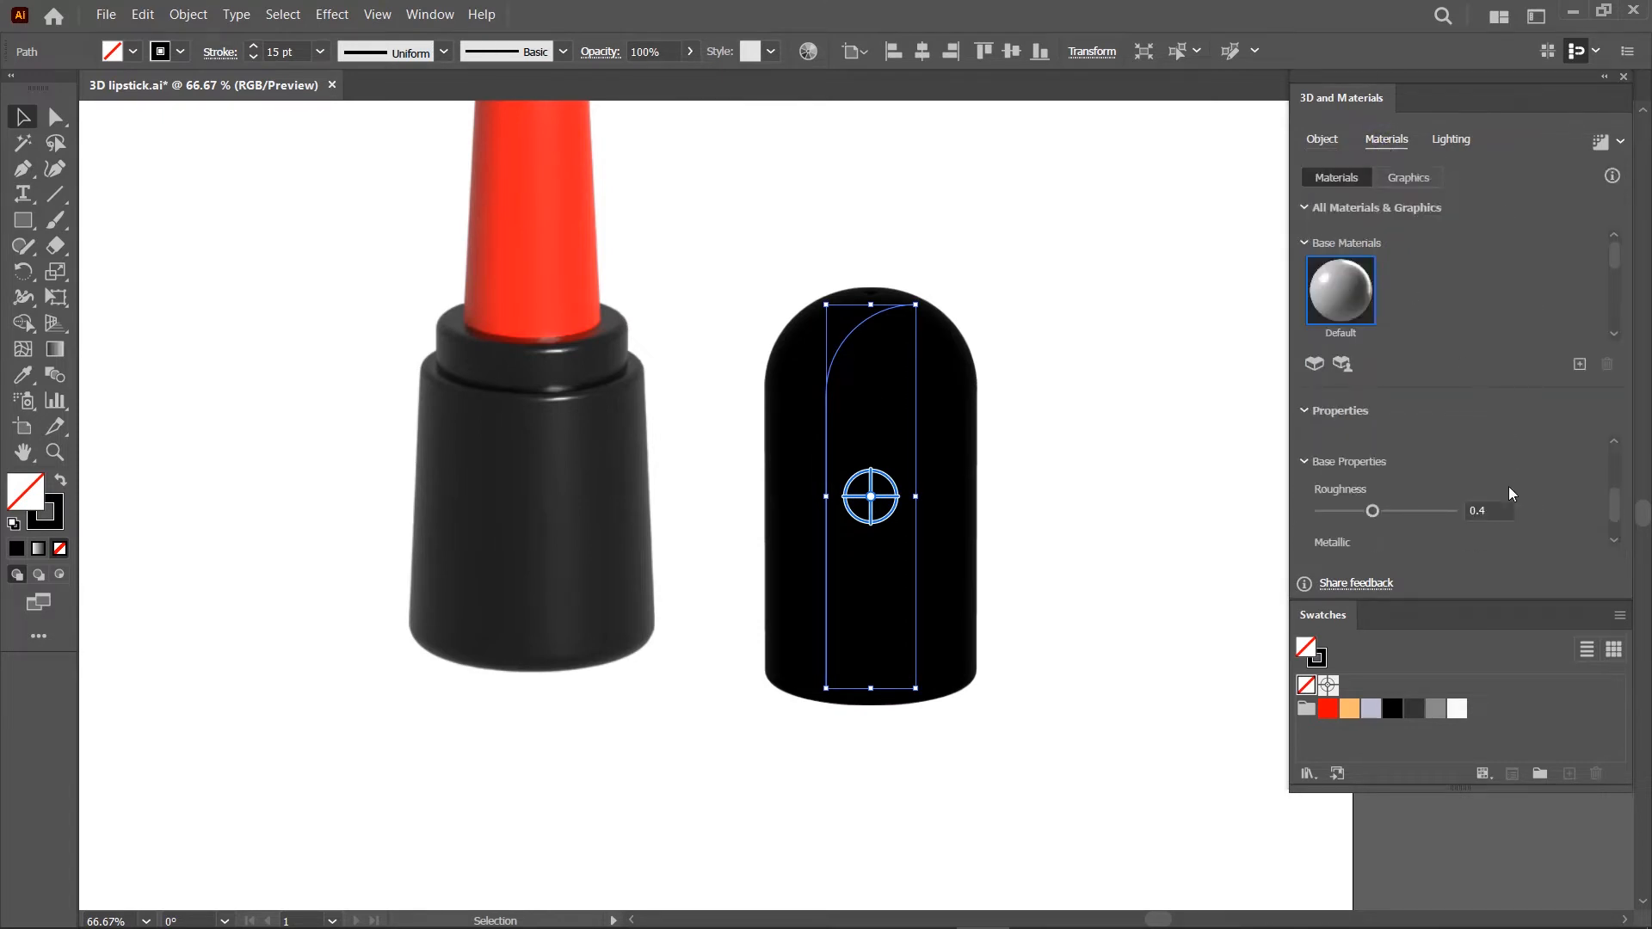
left_click(1481, 511)
type("4")
Set the cap's lighting to intensity 72%, rotation -136° and height 13°, and render it with ray tracing
left_click(1454, 141)
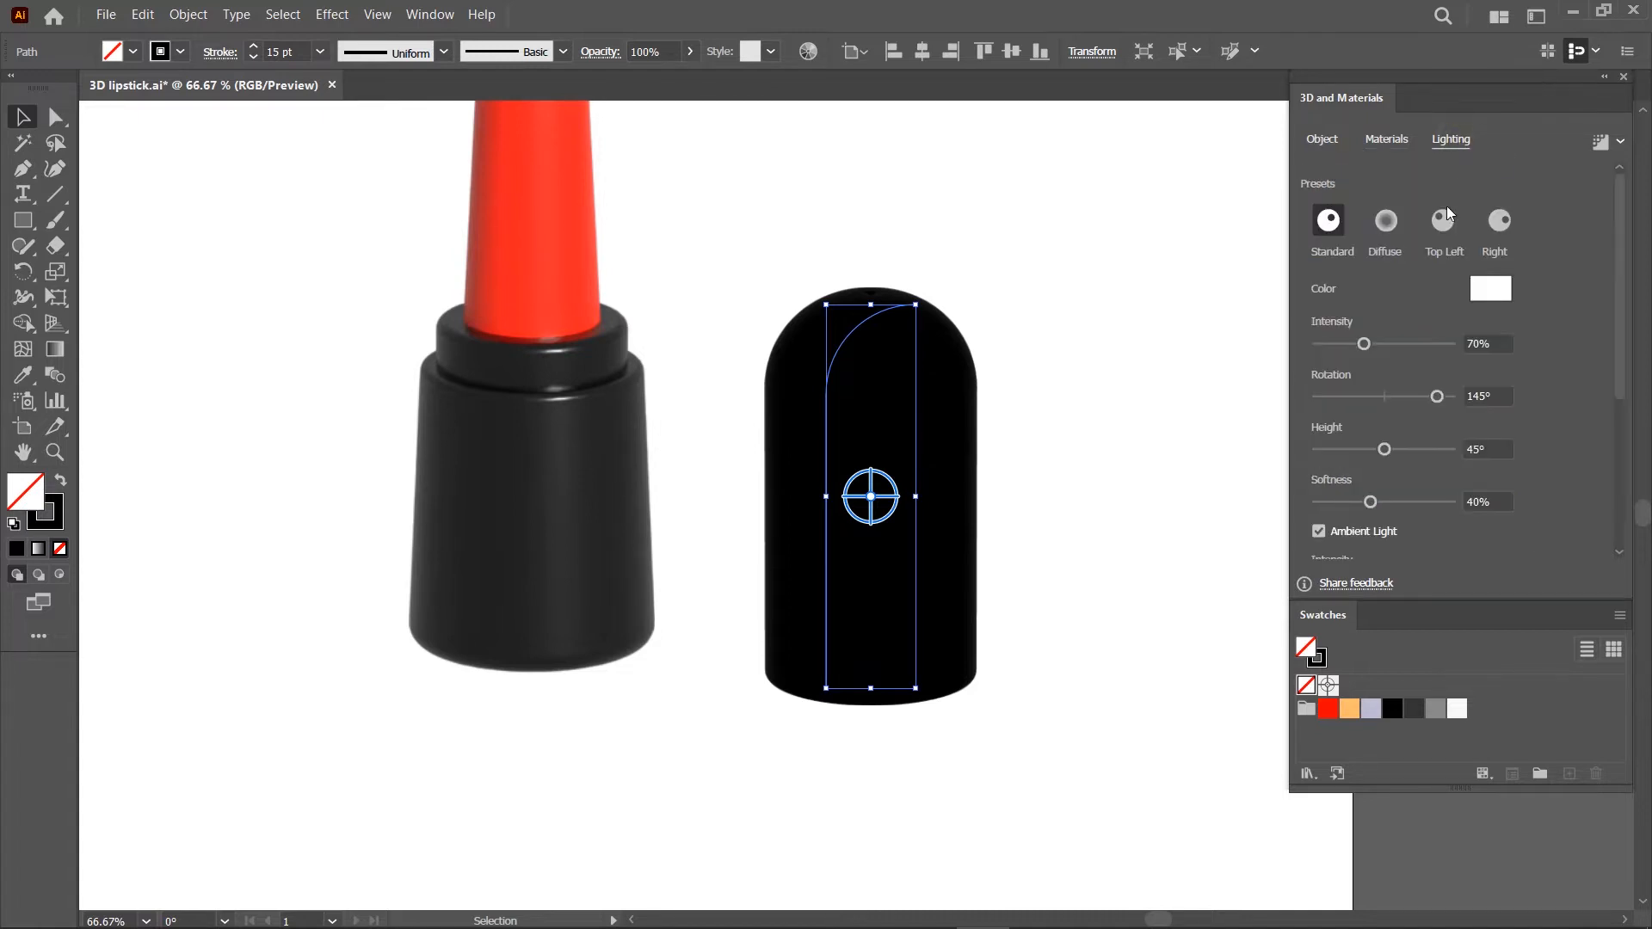
left_click(1480, 344)
type("72")
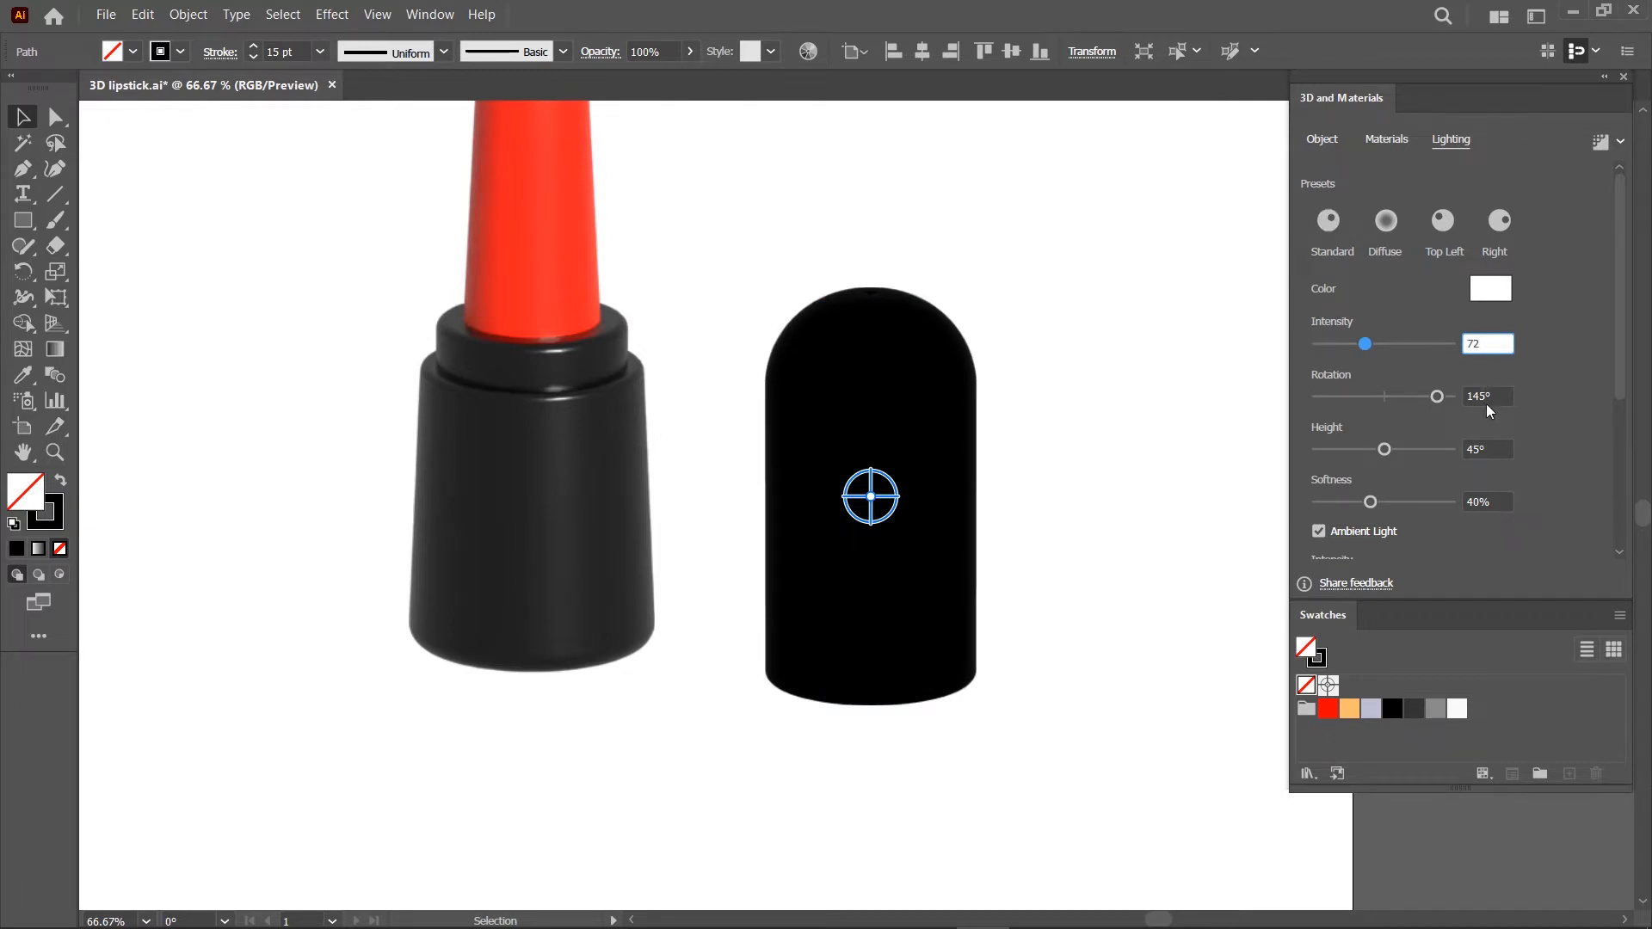
key("Tab")
type("-1")
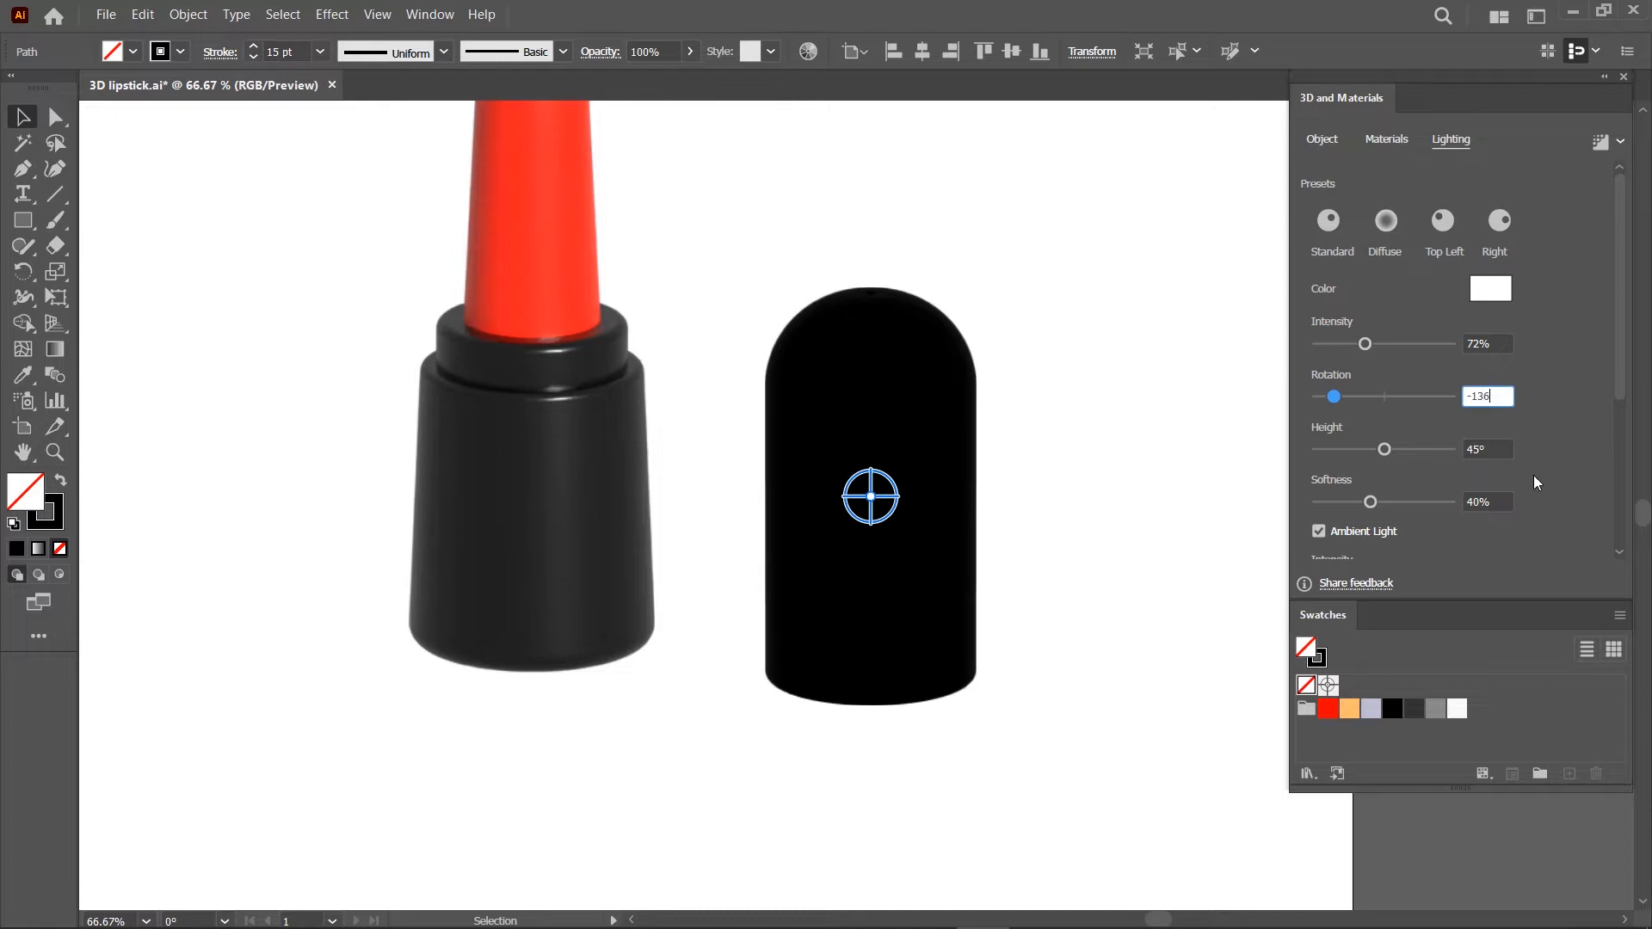
type("36")
left_click(1491, 449)
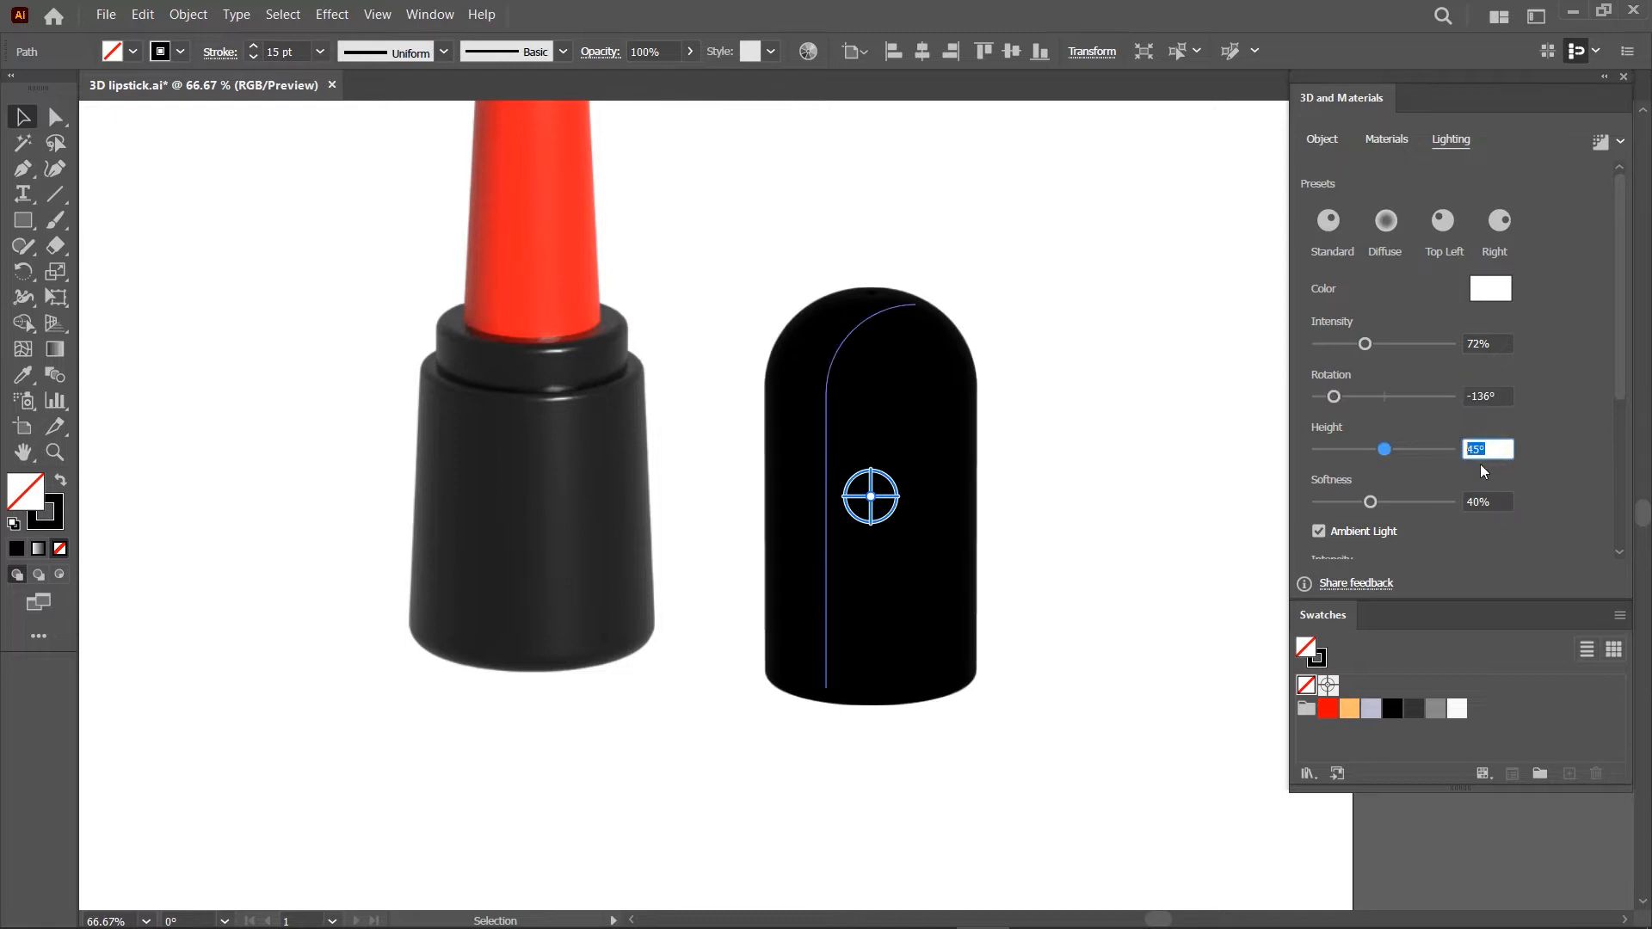
type("13")
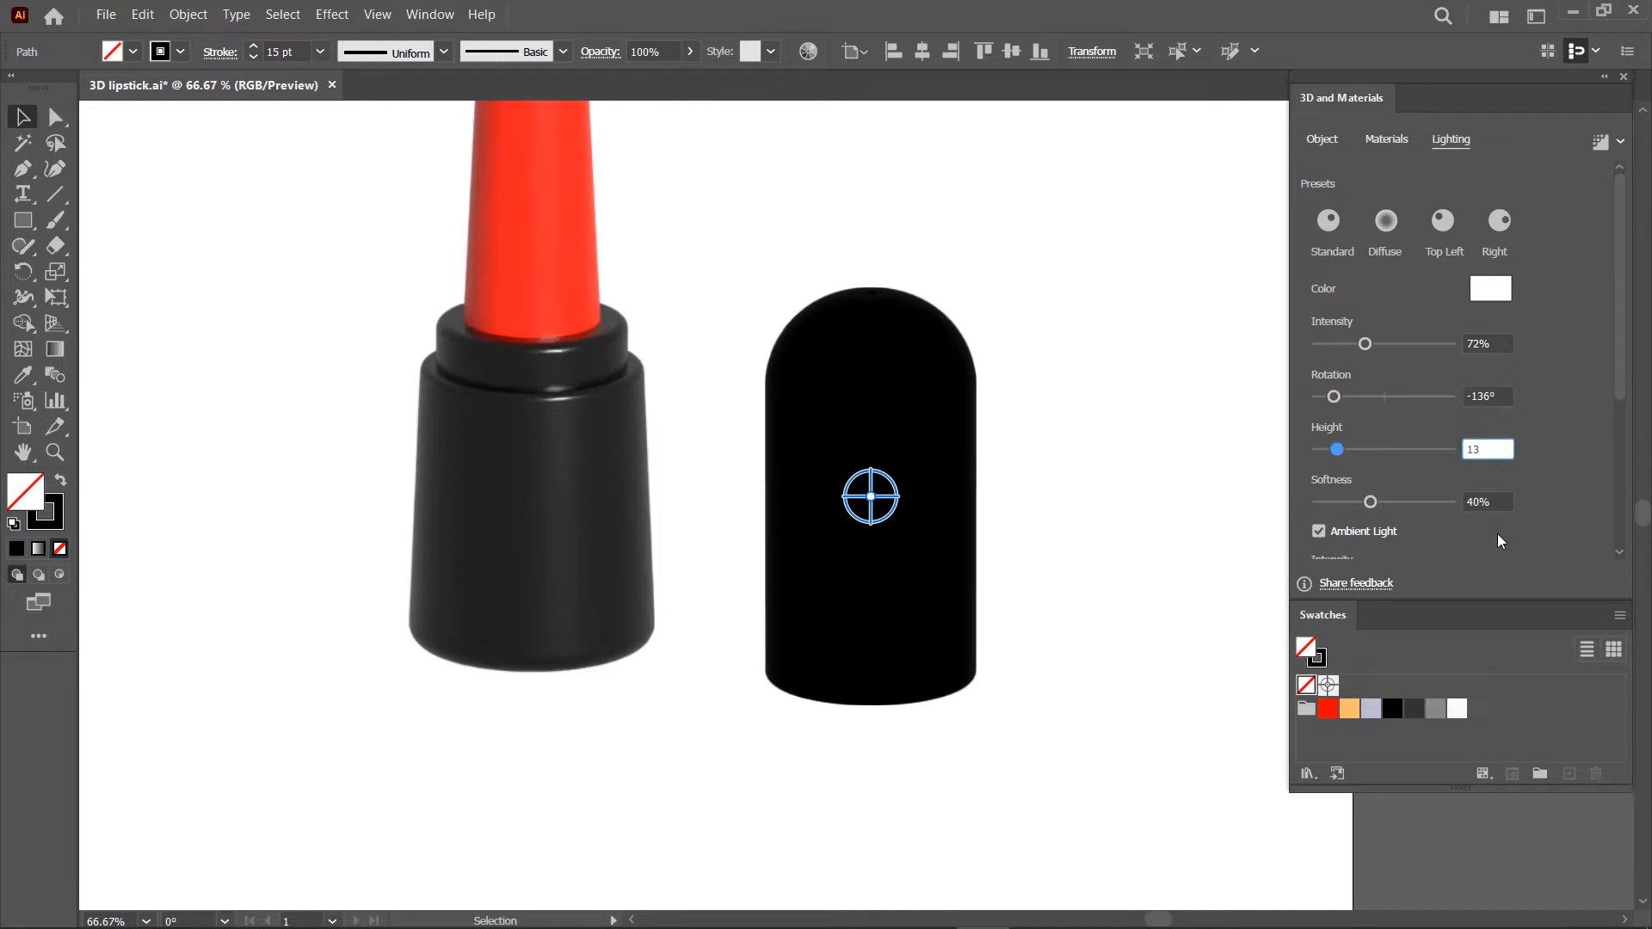
left_click(1605, 146)
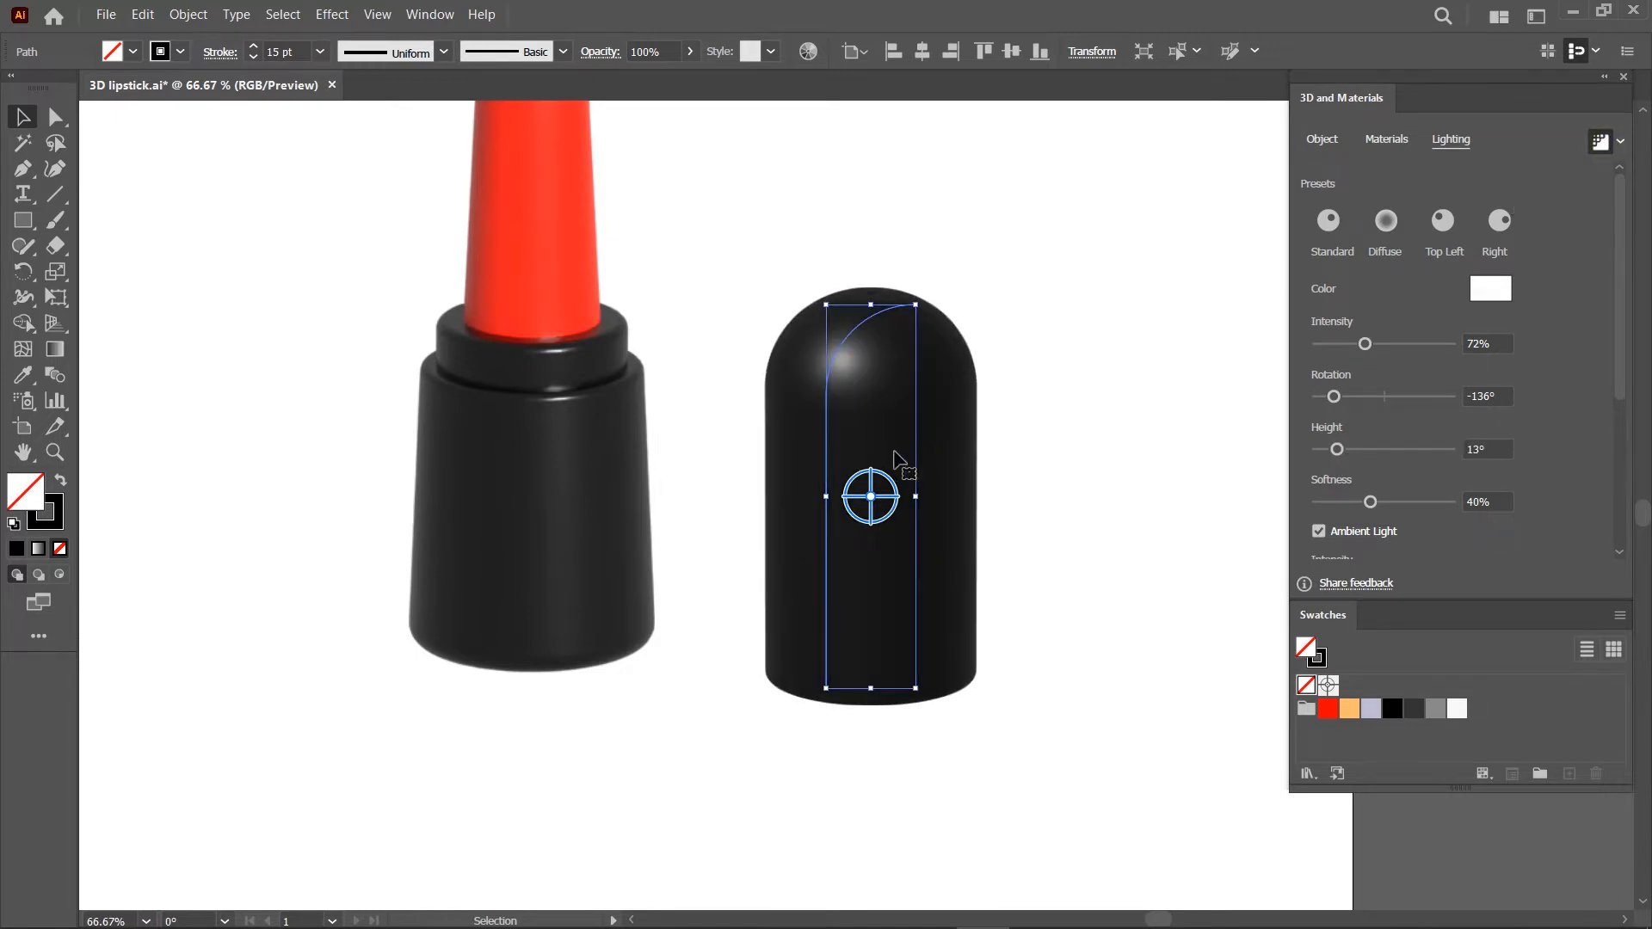
Rotate the 3D cap so it lies on its side with the open end facing forward, and place it against the lipstick's base
mouse_move(894, 505)
left_mouse_down()
mouse_move(889, 601)
mouse_move(844, 671)
mouse_move(807, 690)
left_mouse_up()
left_click_drag(869, 490, 935, 501)
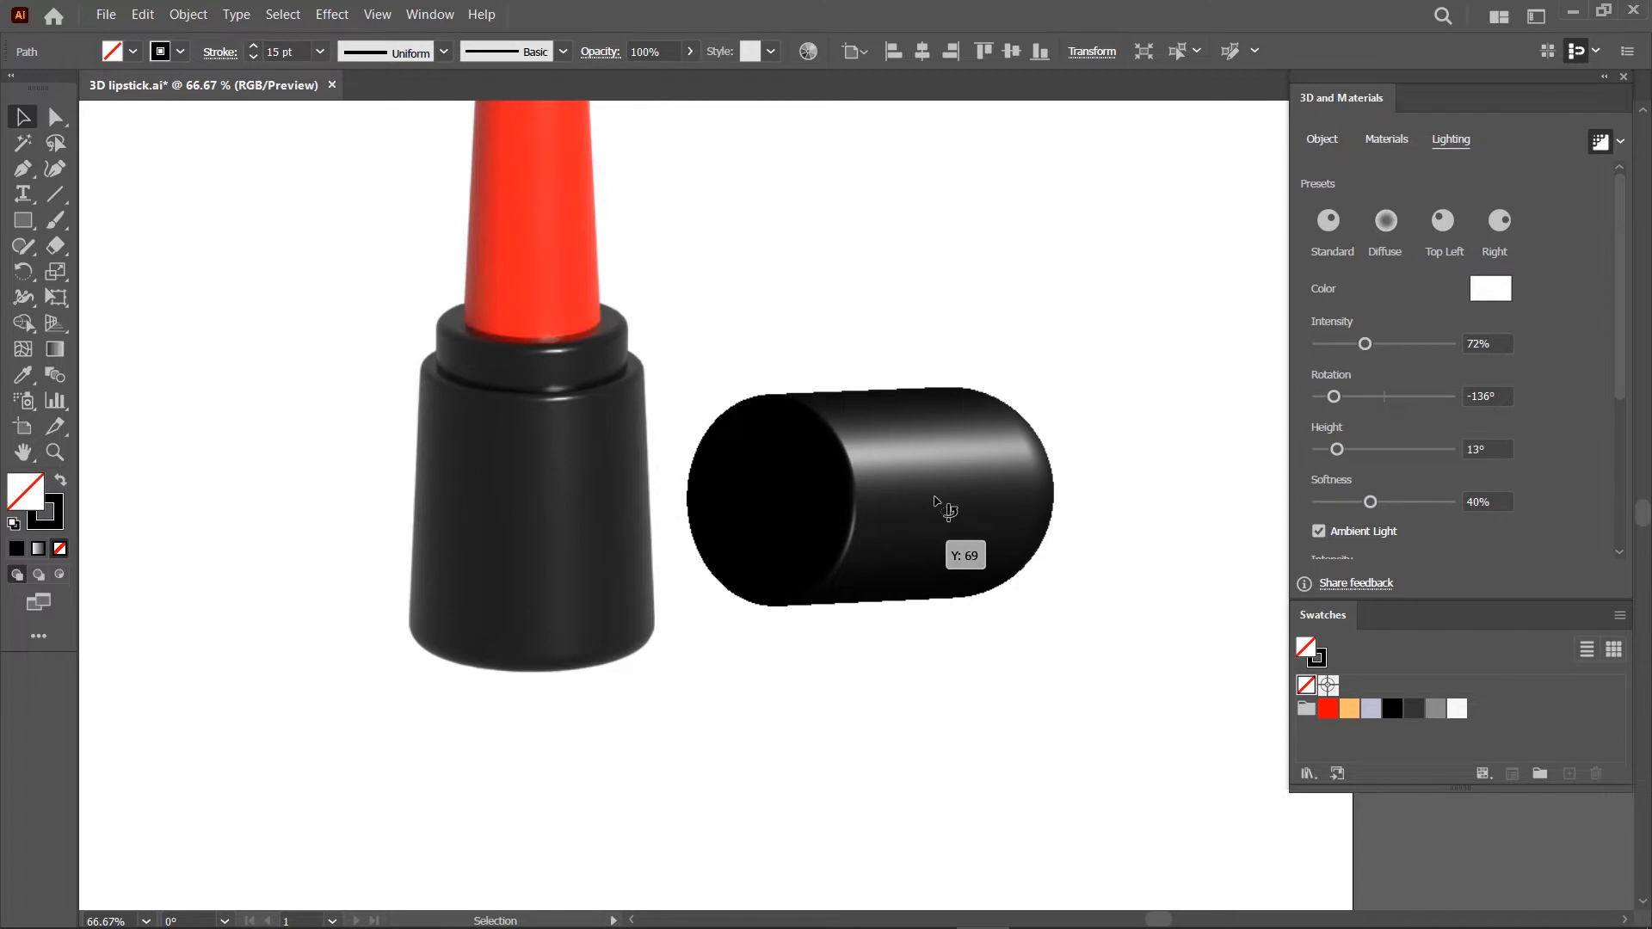
left_click_drag(870, 488, 870, 638)
left_click(1098, 422)
key("ctrl+minus")
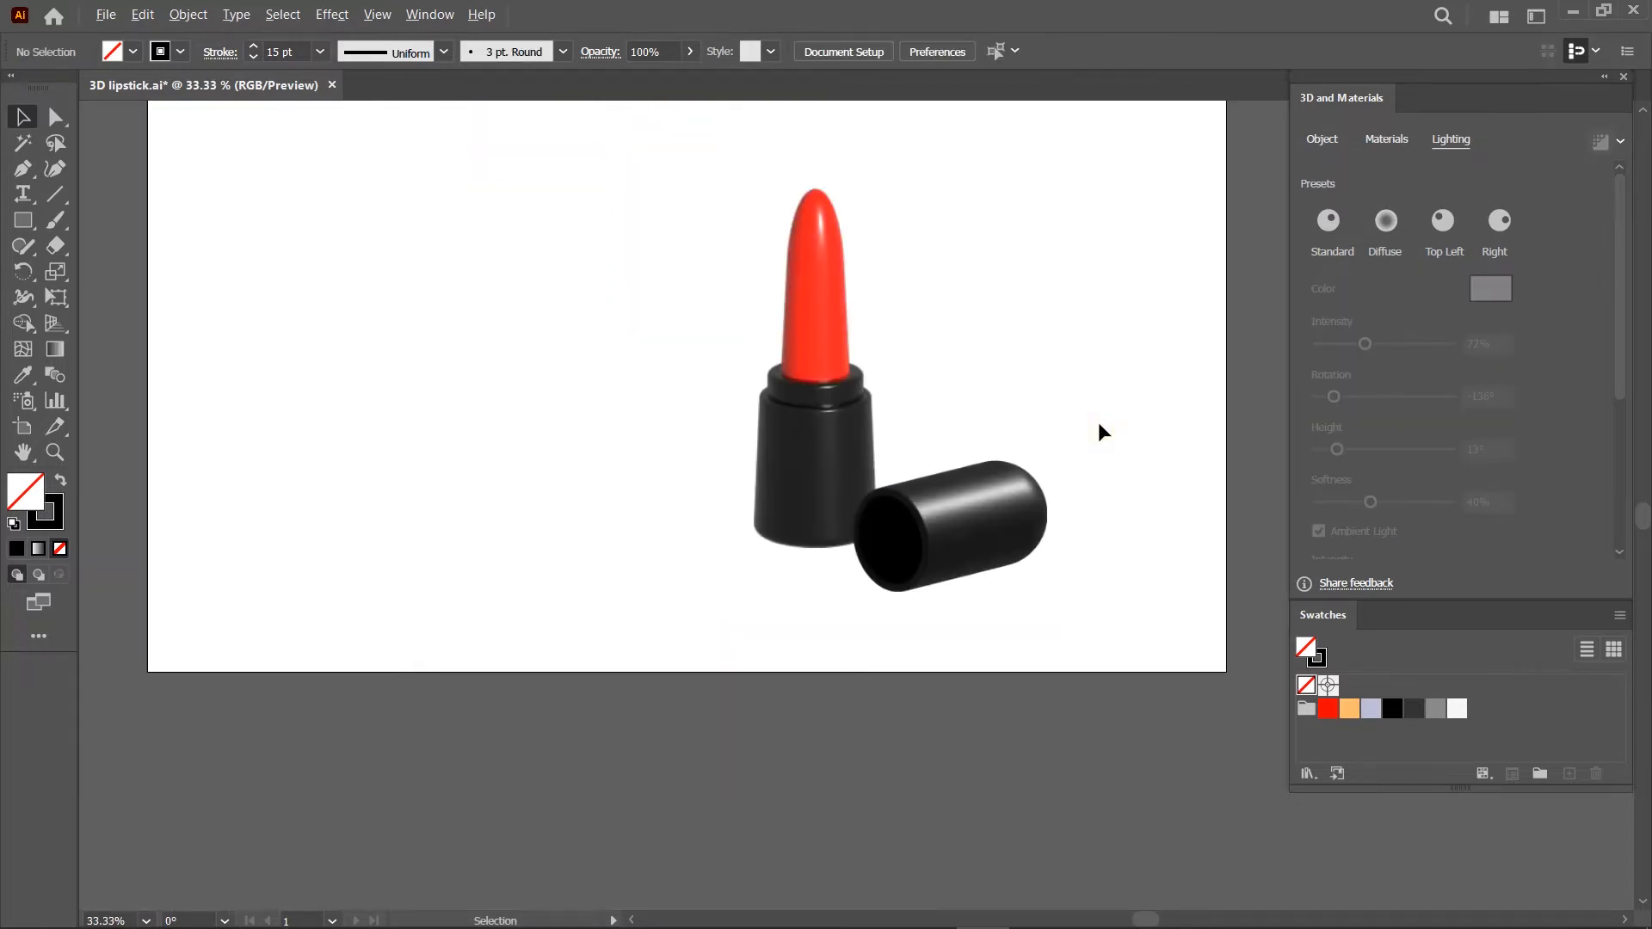
left_click_drag(1029, 479, 999, 502)
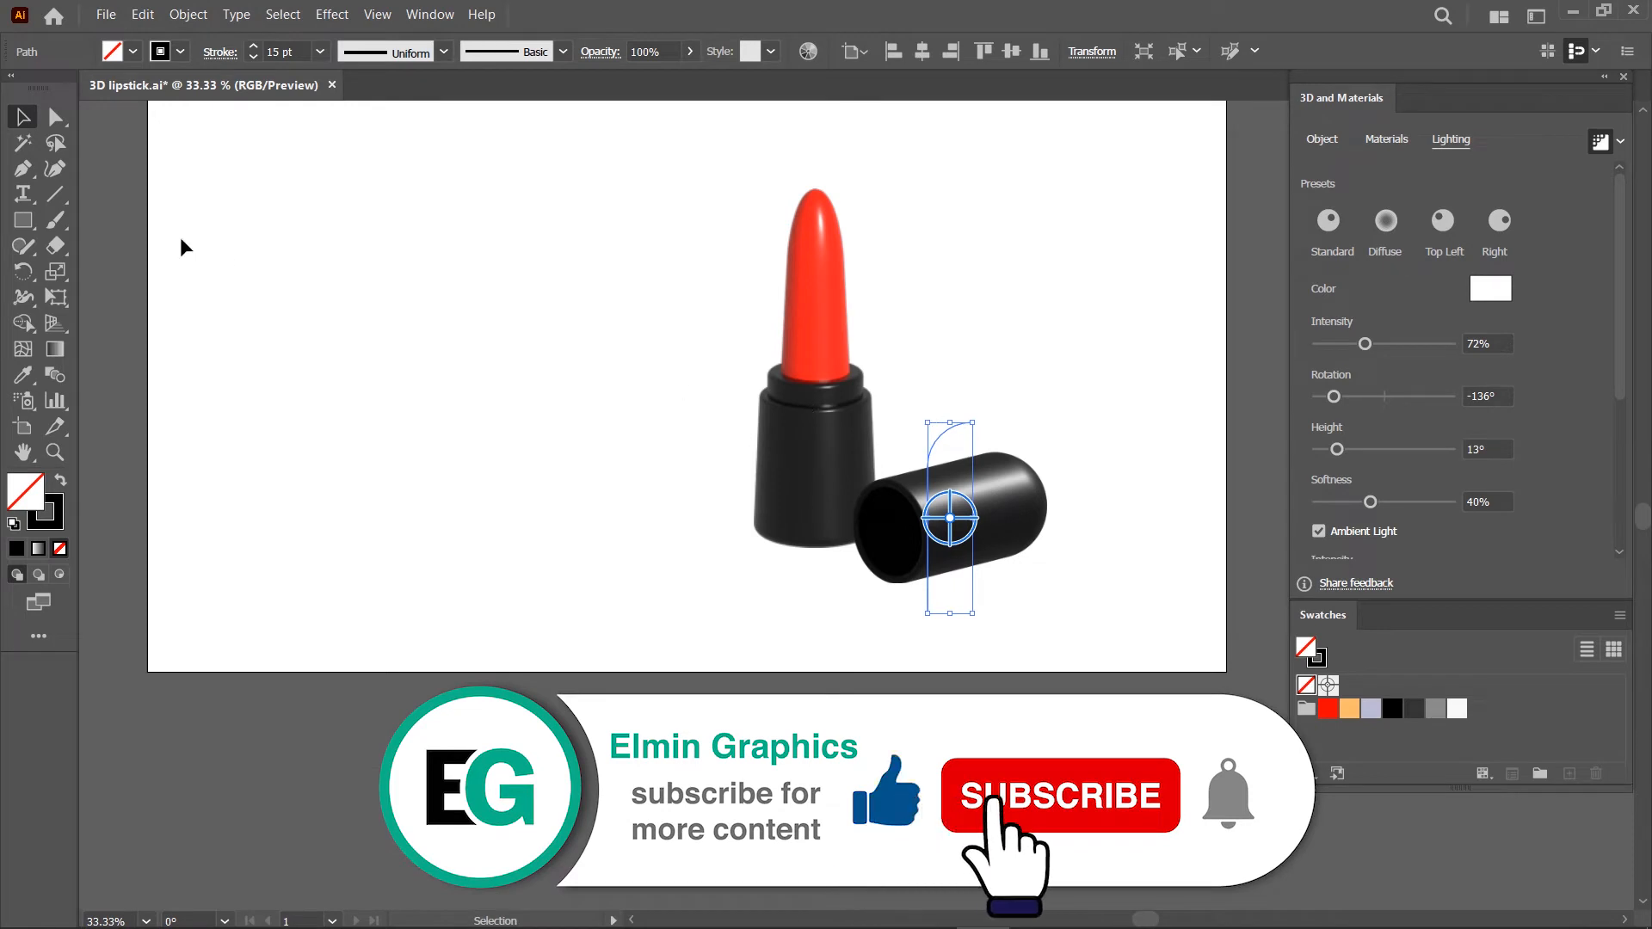
Draw three progressively smaller circles with a black fill and no stroke on and around the artboard
left_click(24, 220)
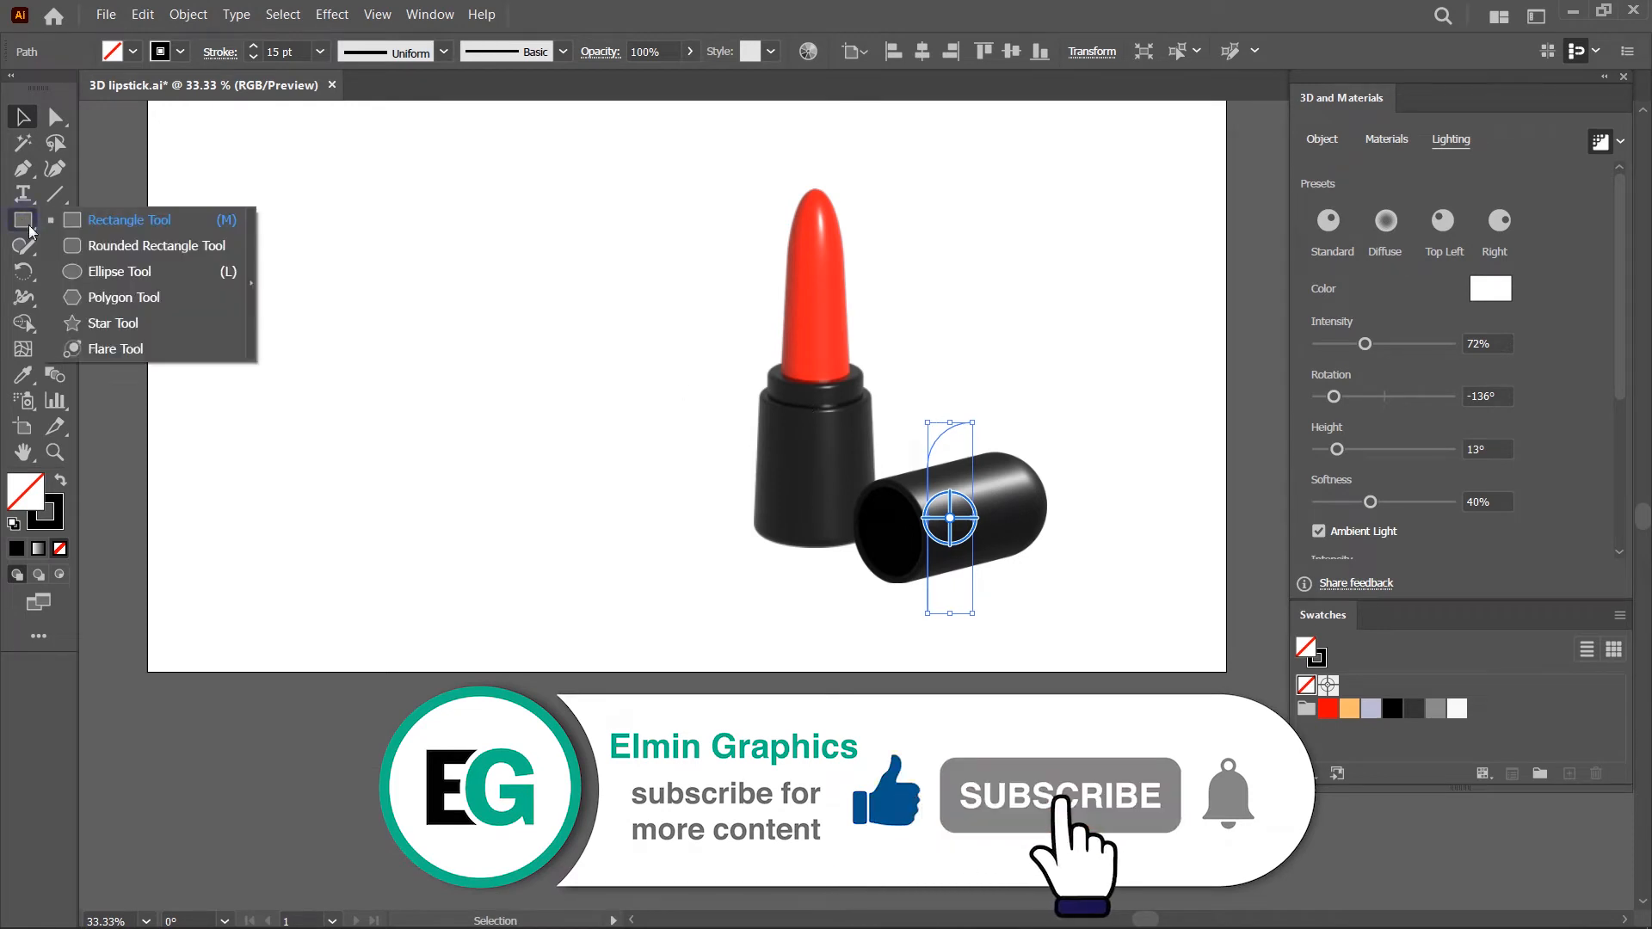
left_click(102, 272)
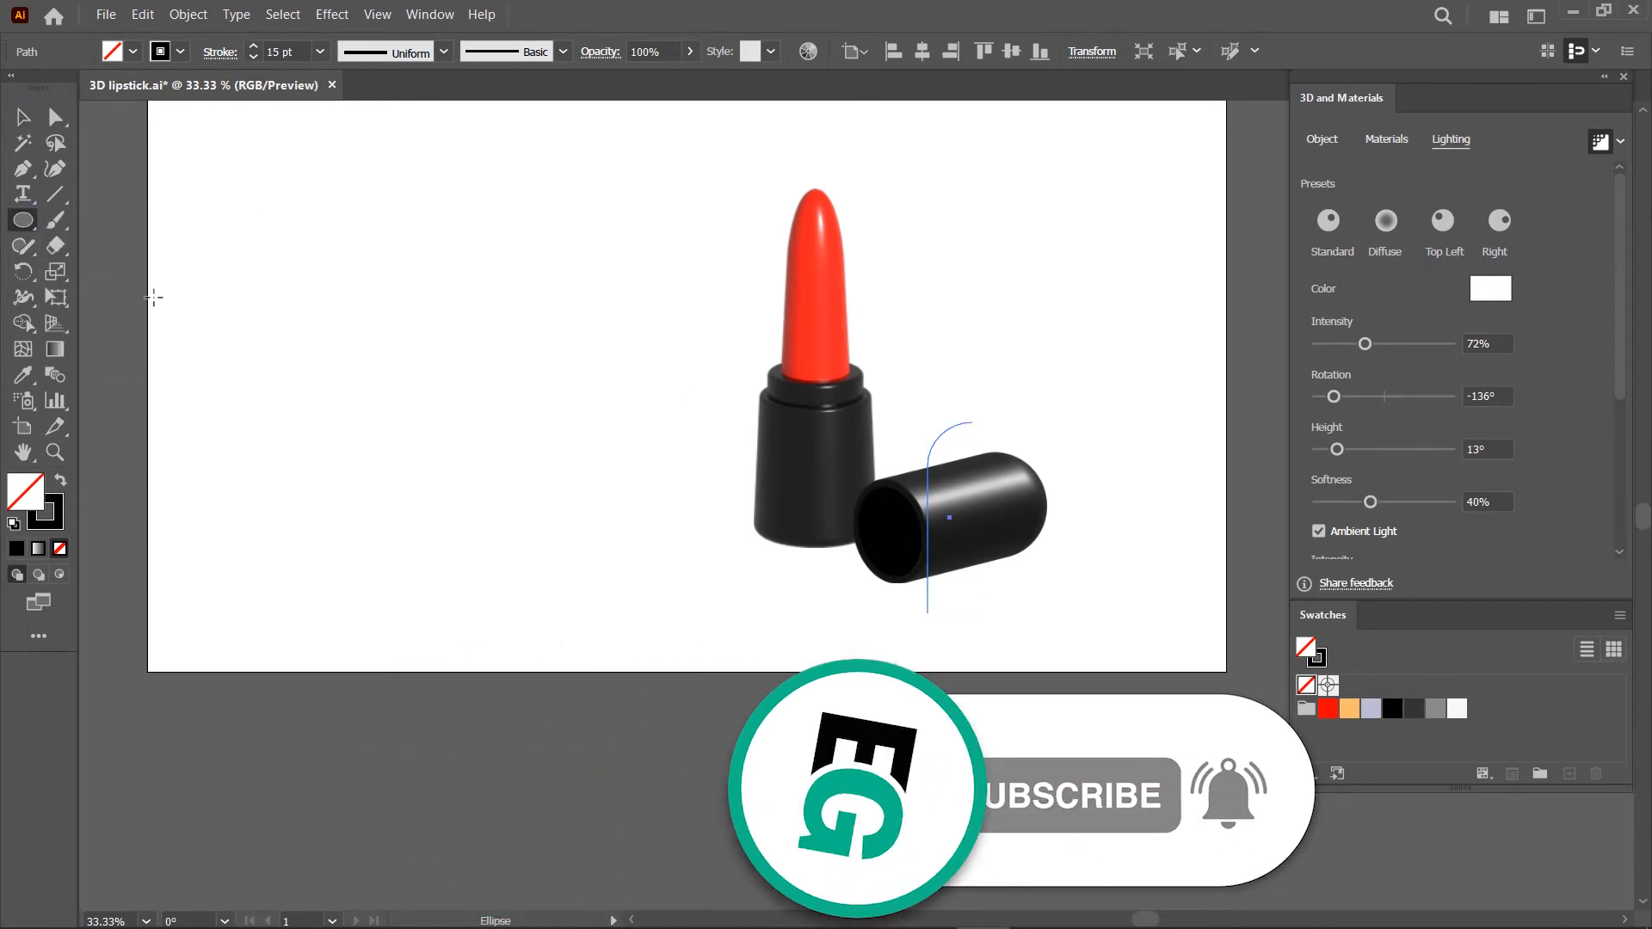
left_click_drag(360, 285, 551, 229)
left_click(59, 479)
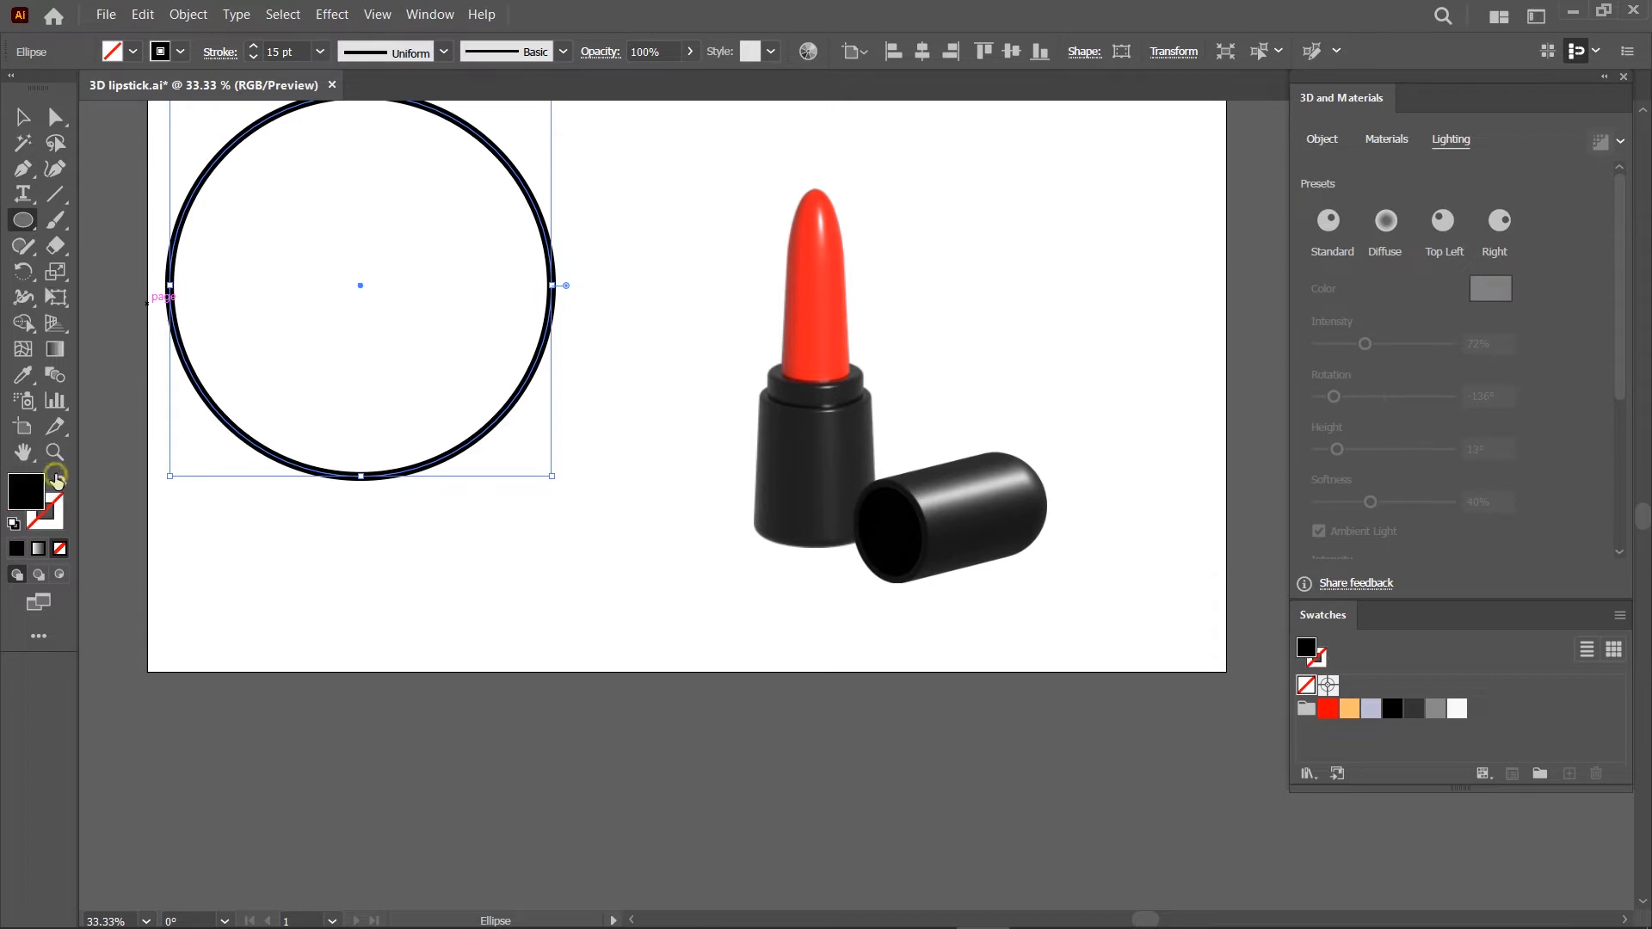
left_click_drag(580, 547, 774, 512)
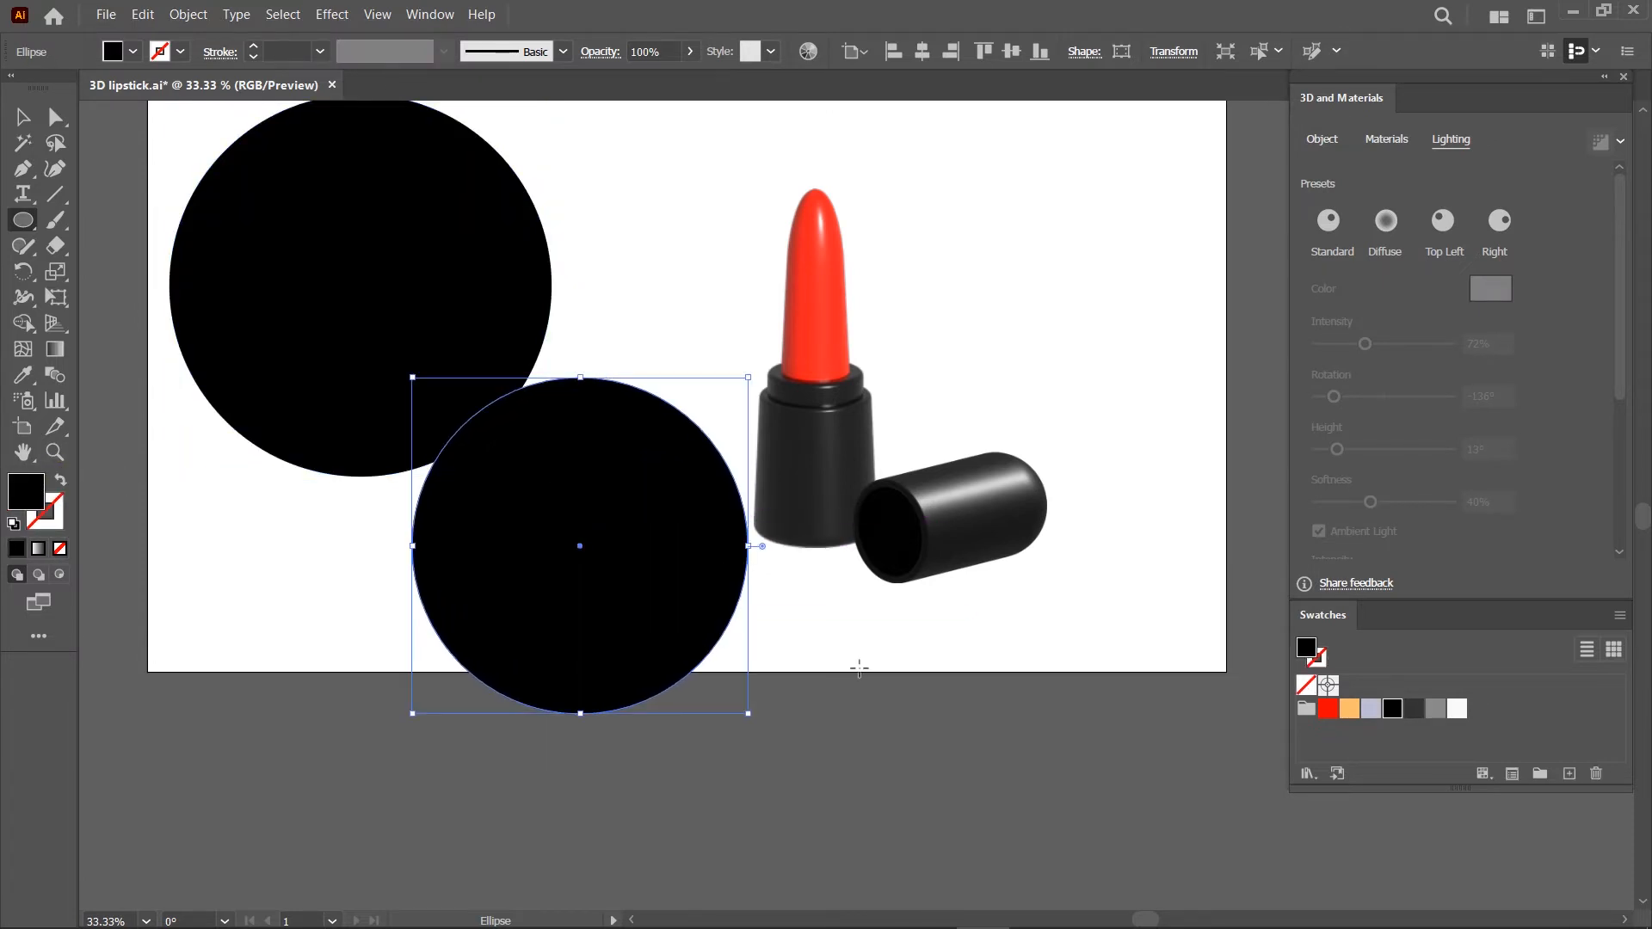
left_click_drag(918, 699, 1072, 634)
left_click_drag(1074, 630, 1075, 631)
Fill the smallest circle with light orange and the middle circle with dark grey
key("v")
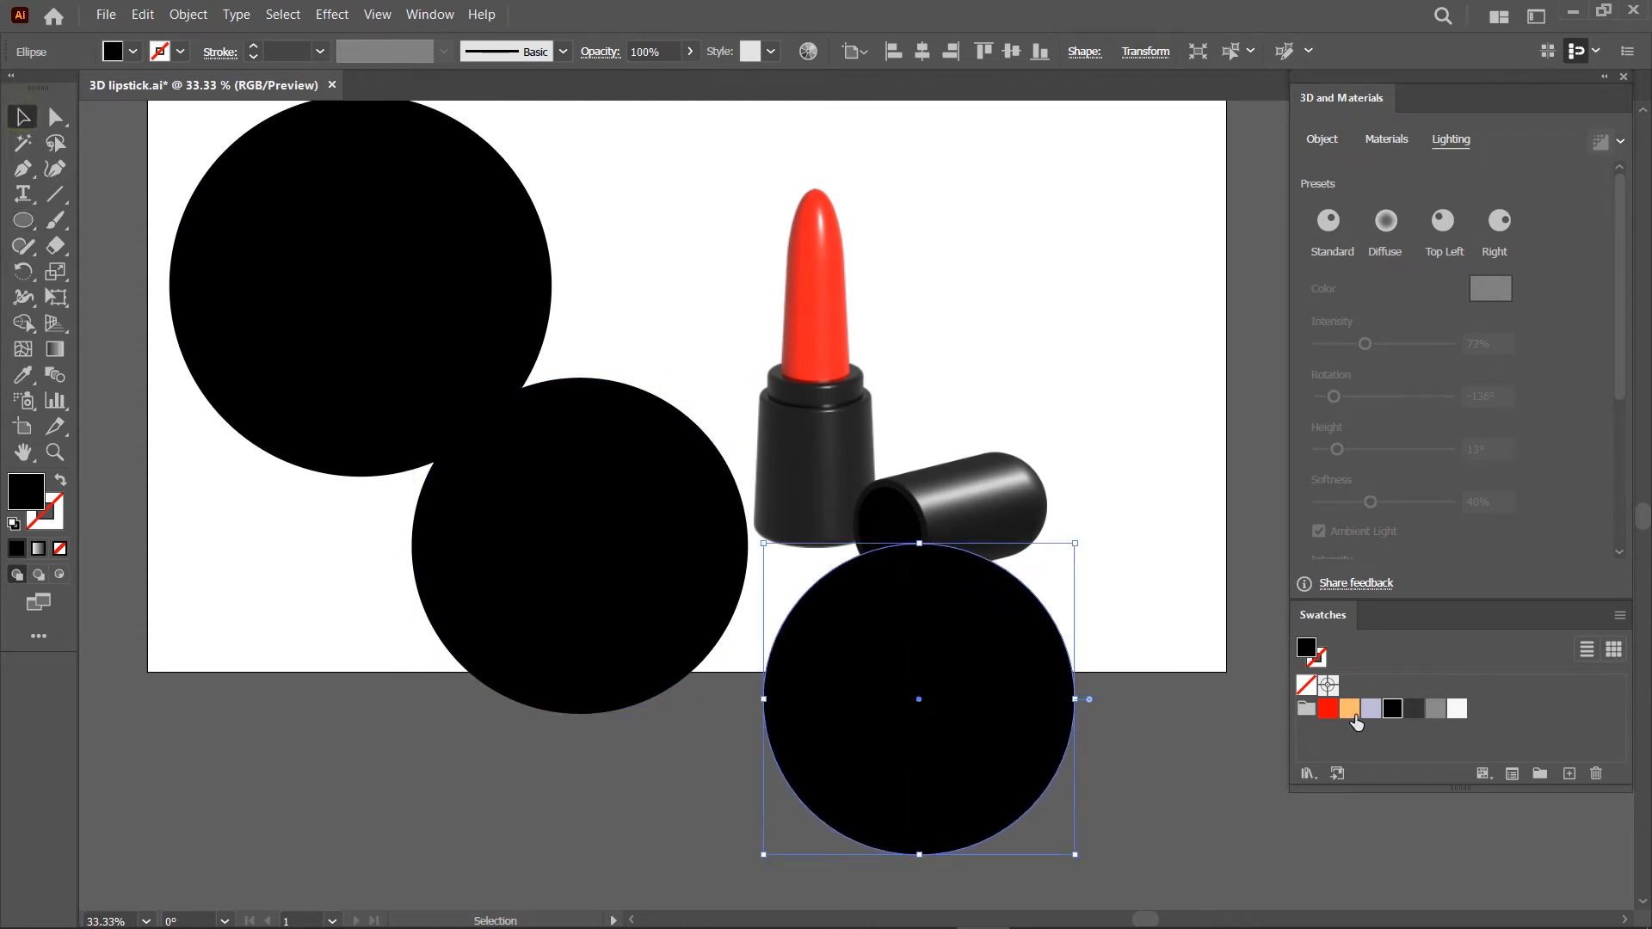
left_click(1349, 709)
left_click(689, 607)
left_click(1413, 709)
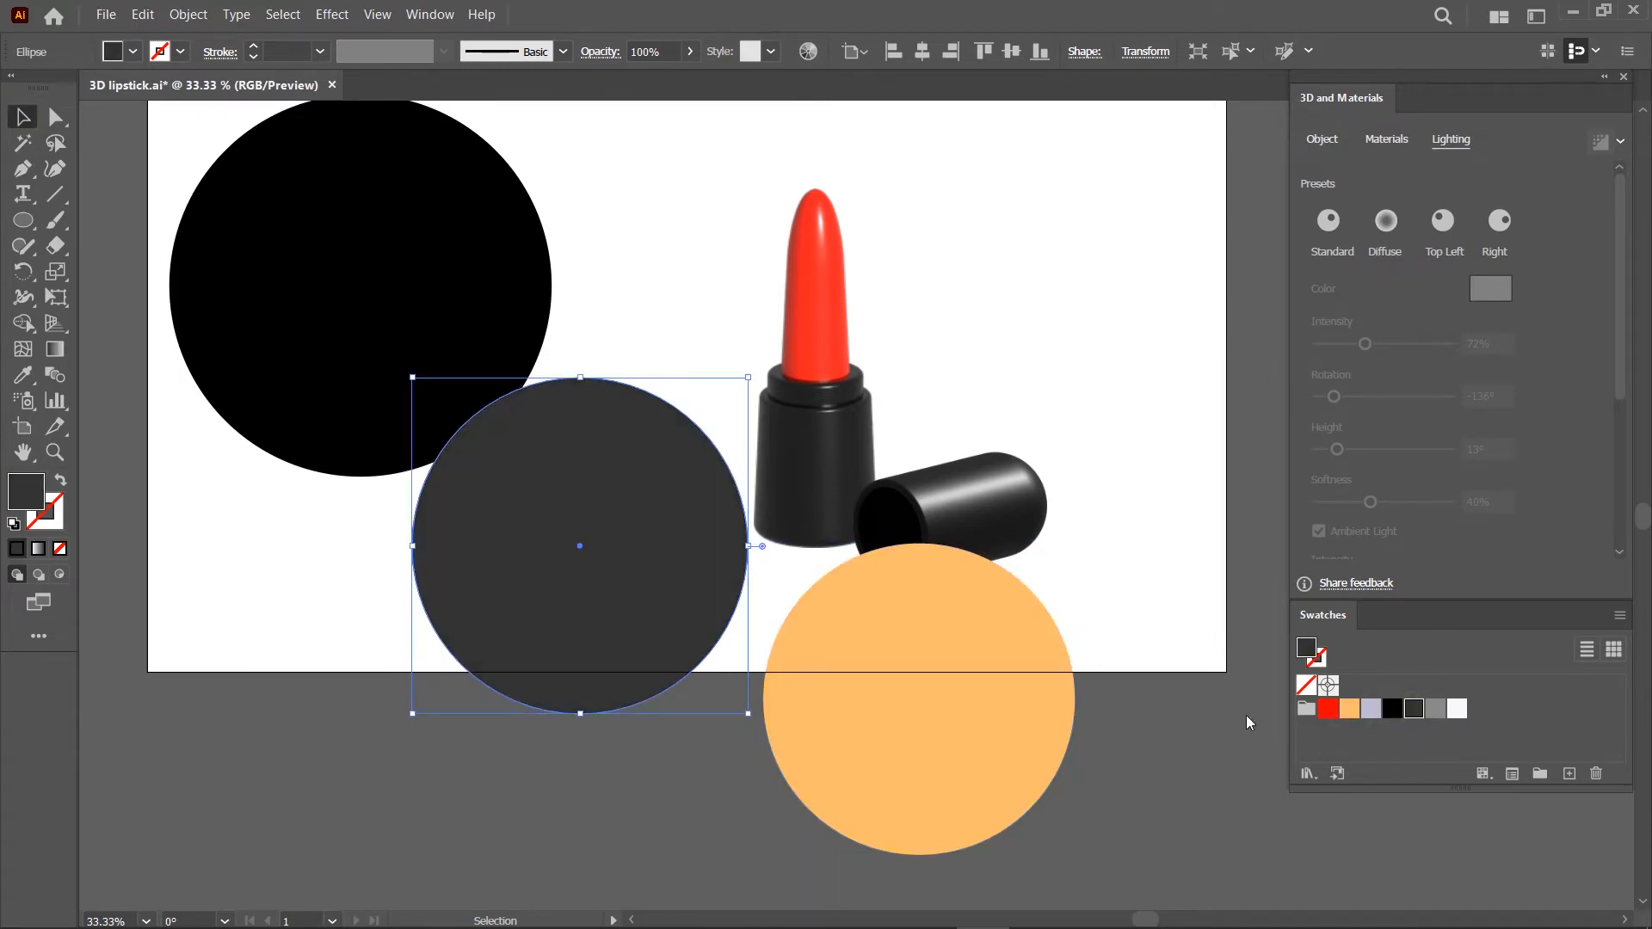
Centre the three circles on each other horizontally and vertically, and move them into the empty area beside the lipstick
left_click(994, 733, "shift")
left_click(361, 331, "shift")
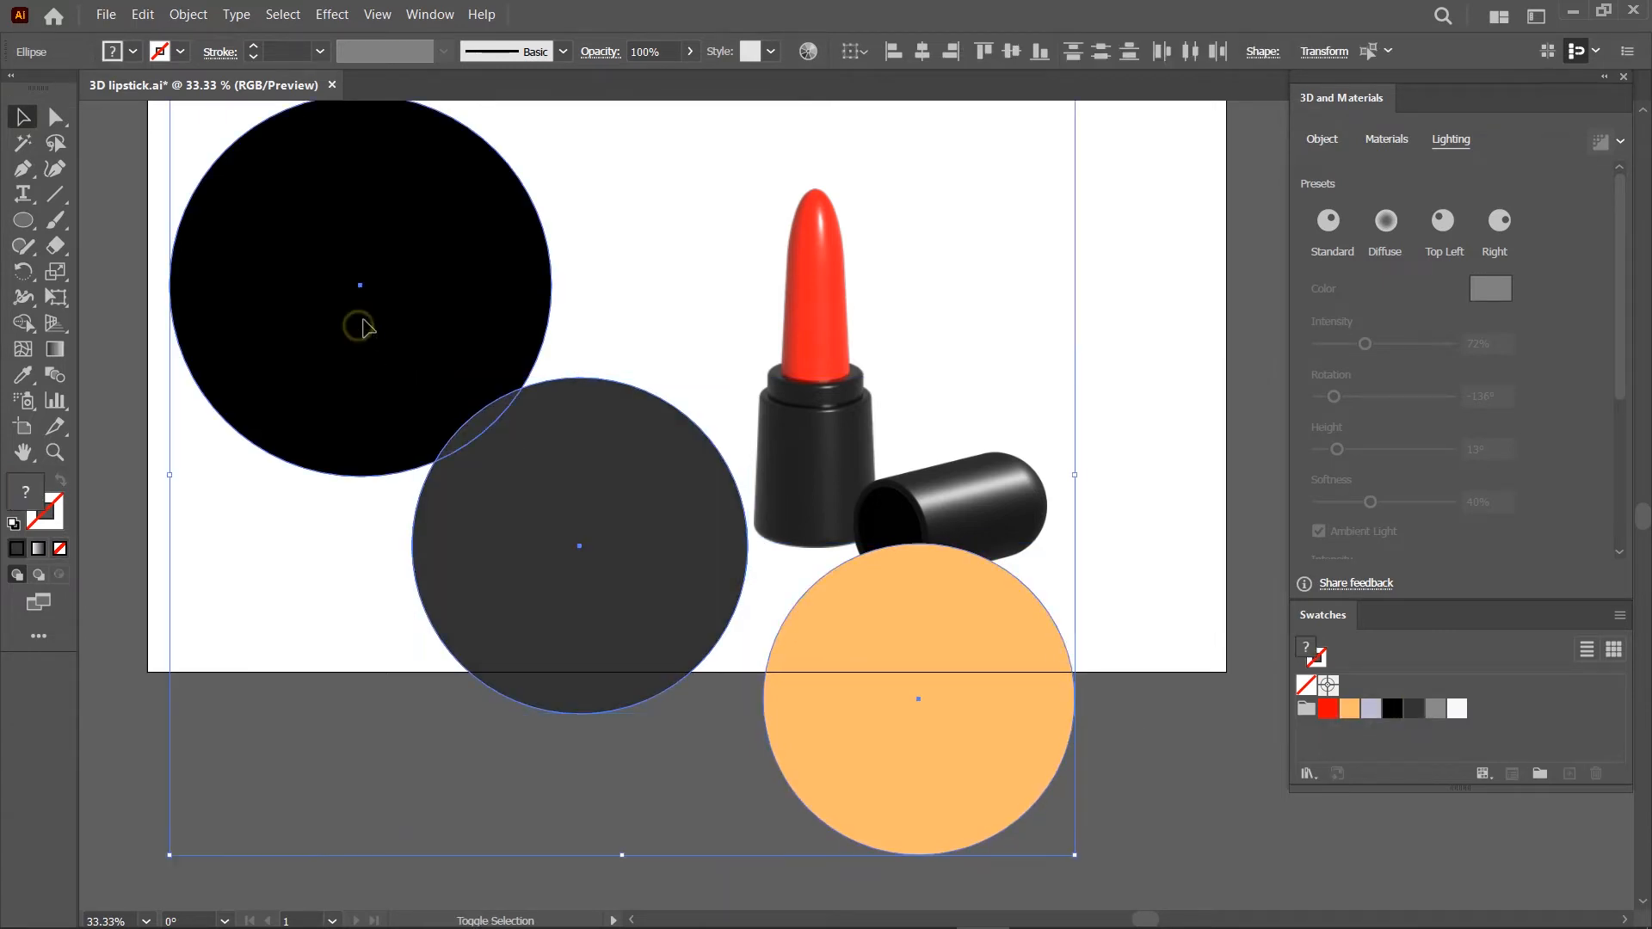
left_click(923, 51)
left_click(1010, 52)
left_click_drag(640, 435, 493, 293)
Group the three concentric circles
left_click(684, 322)
left_click(566, 349)
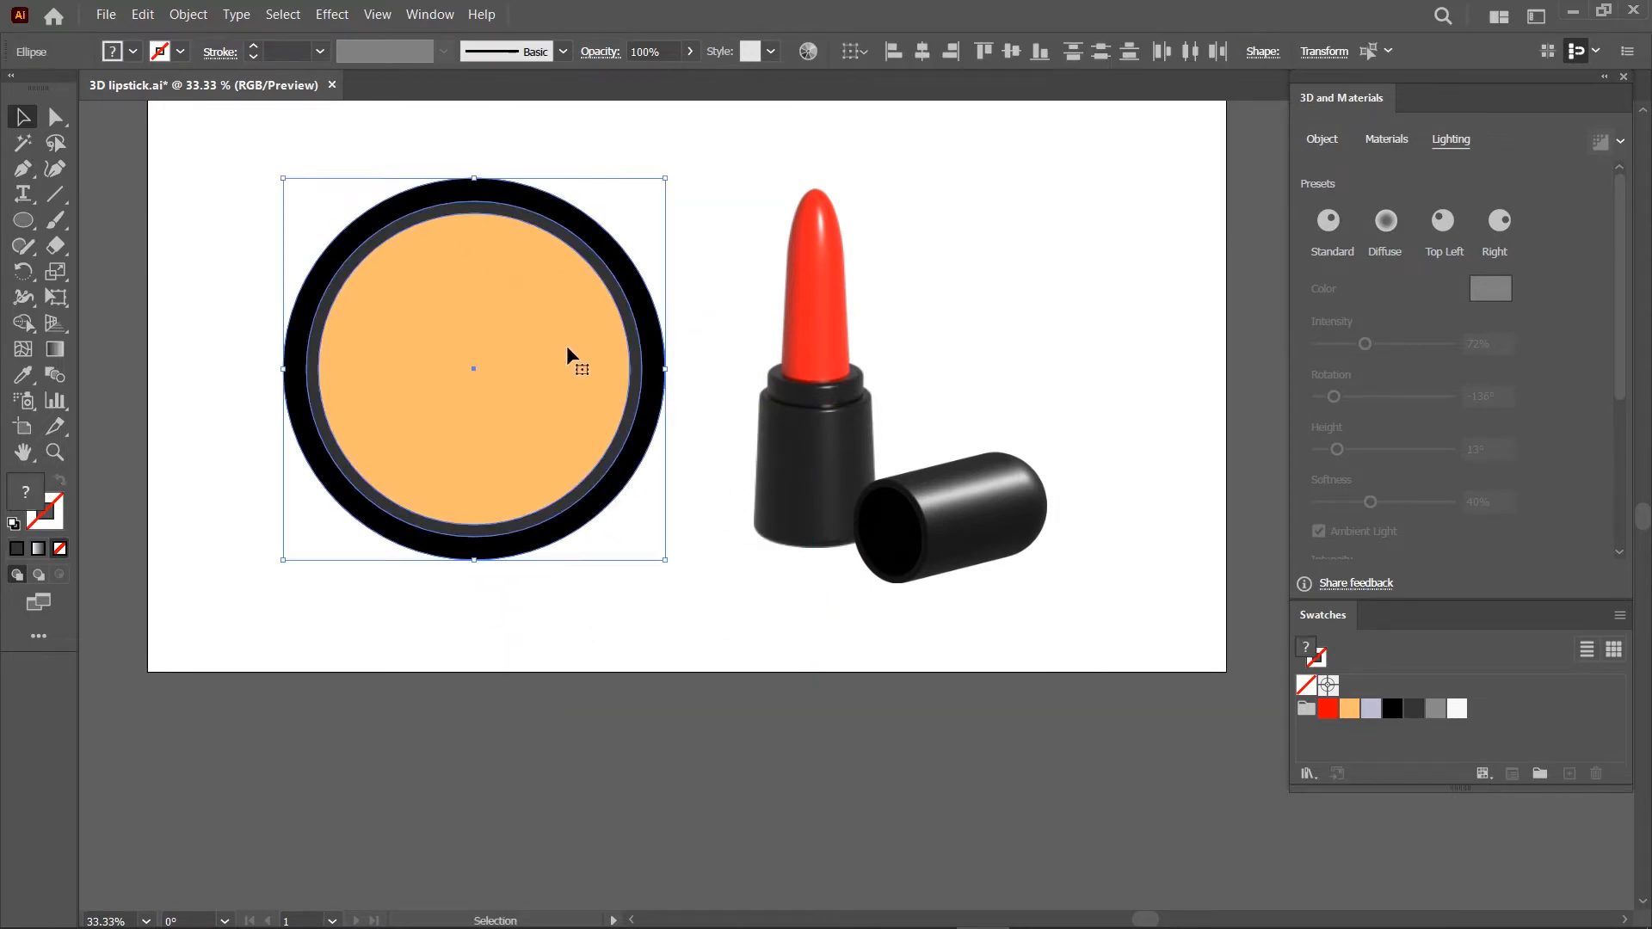
right_click(567, 350)
left_click(626, 465)
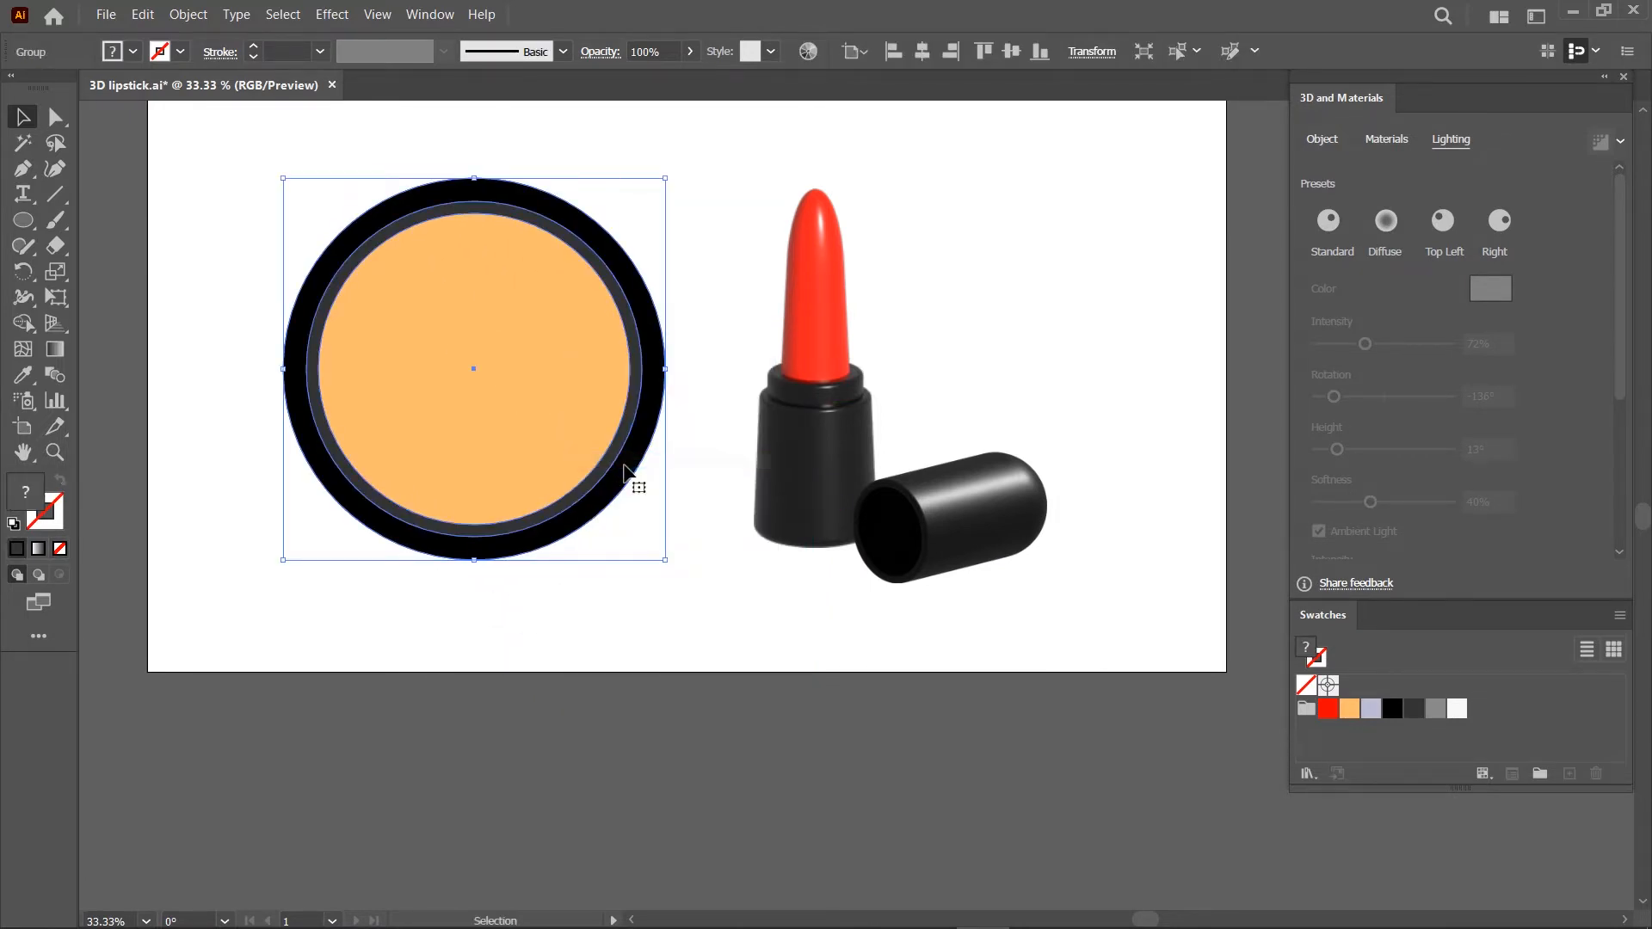
Extrude the circle group in 3D with a depth of 60 px
left_click(1322, 142)
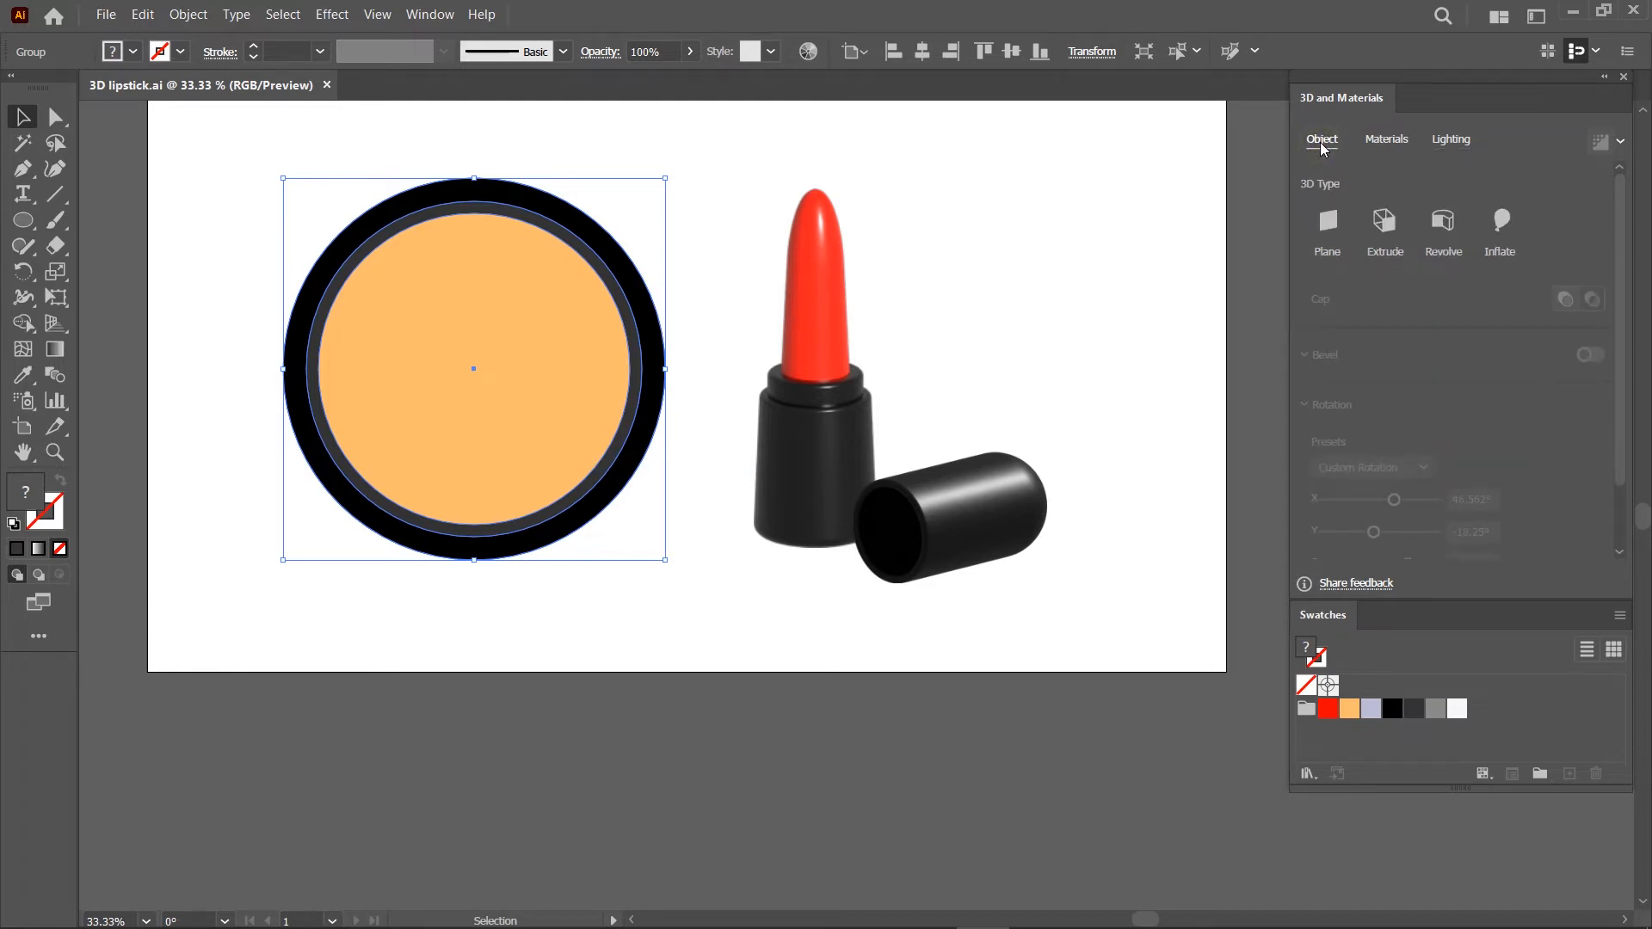
left_click(1385, 222)
left_click_drag(1511, 305, 1465, 307)
type("60")
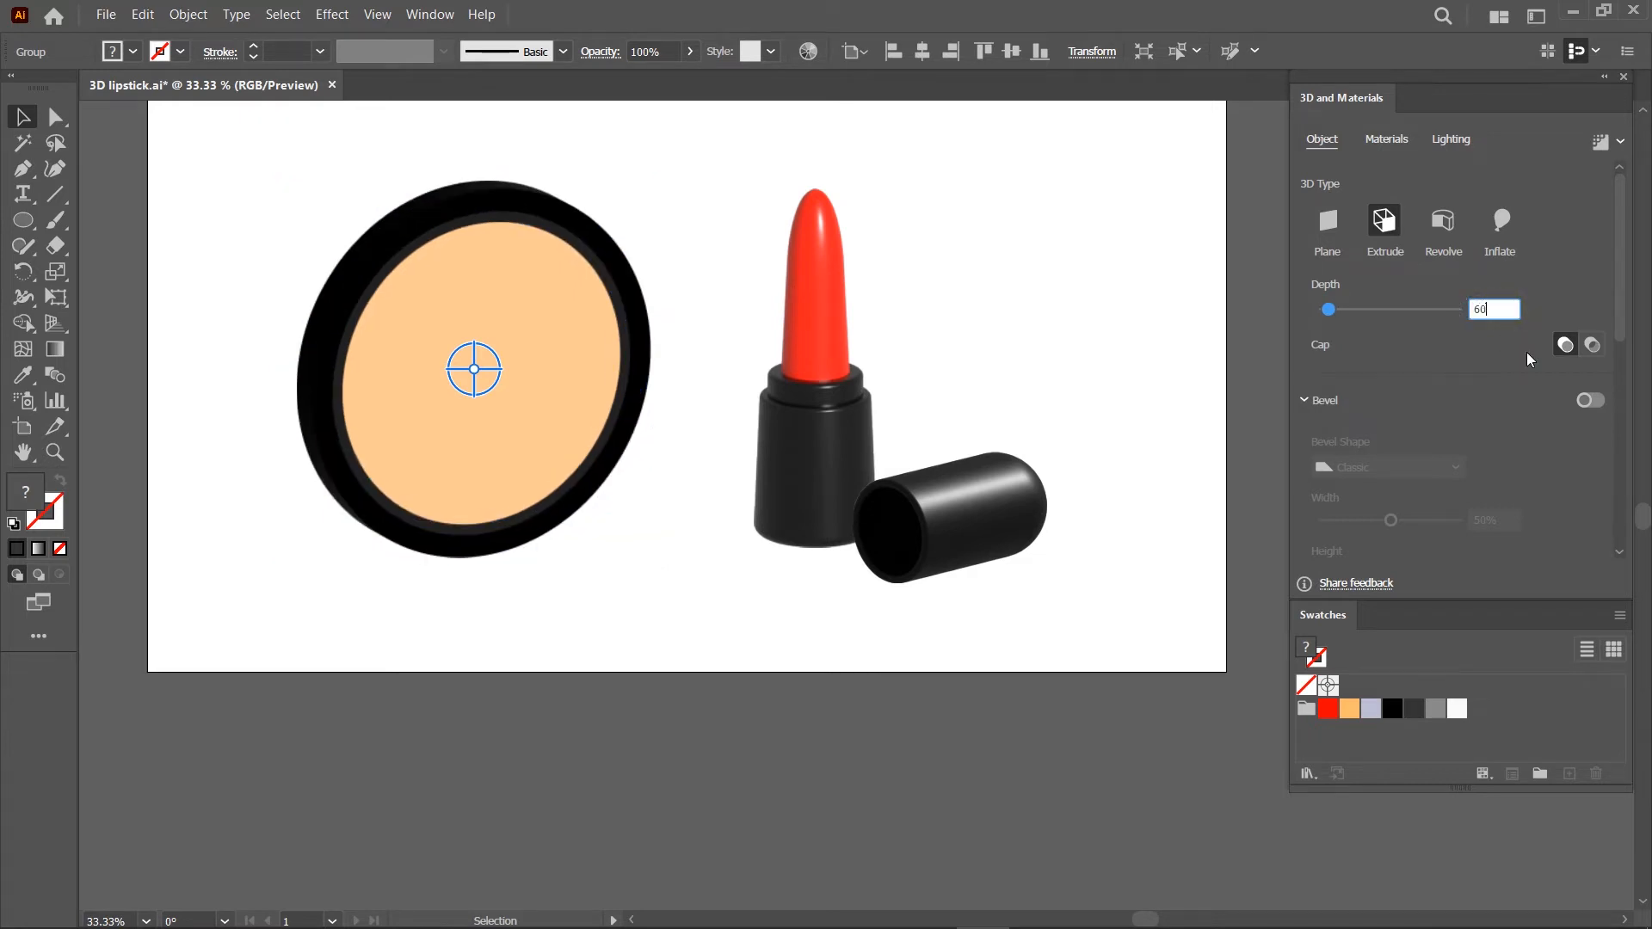
Add a Round bevel to the extruded compact with 40% width and 35% height
left_click(1590, 399)
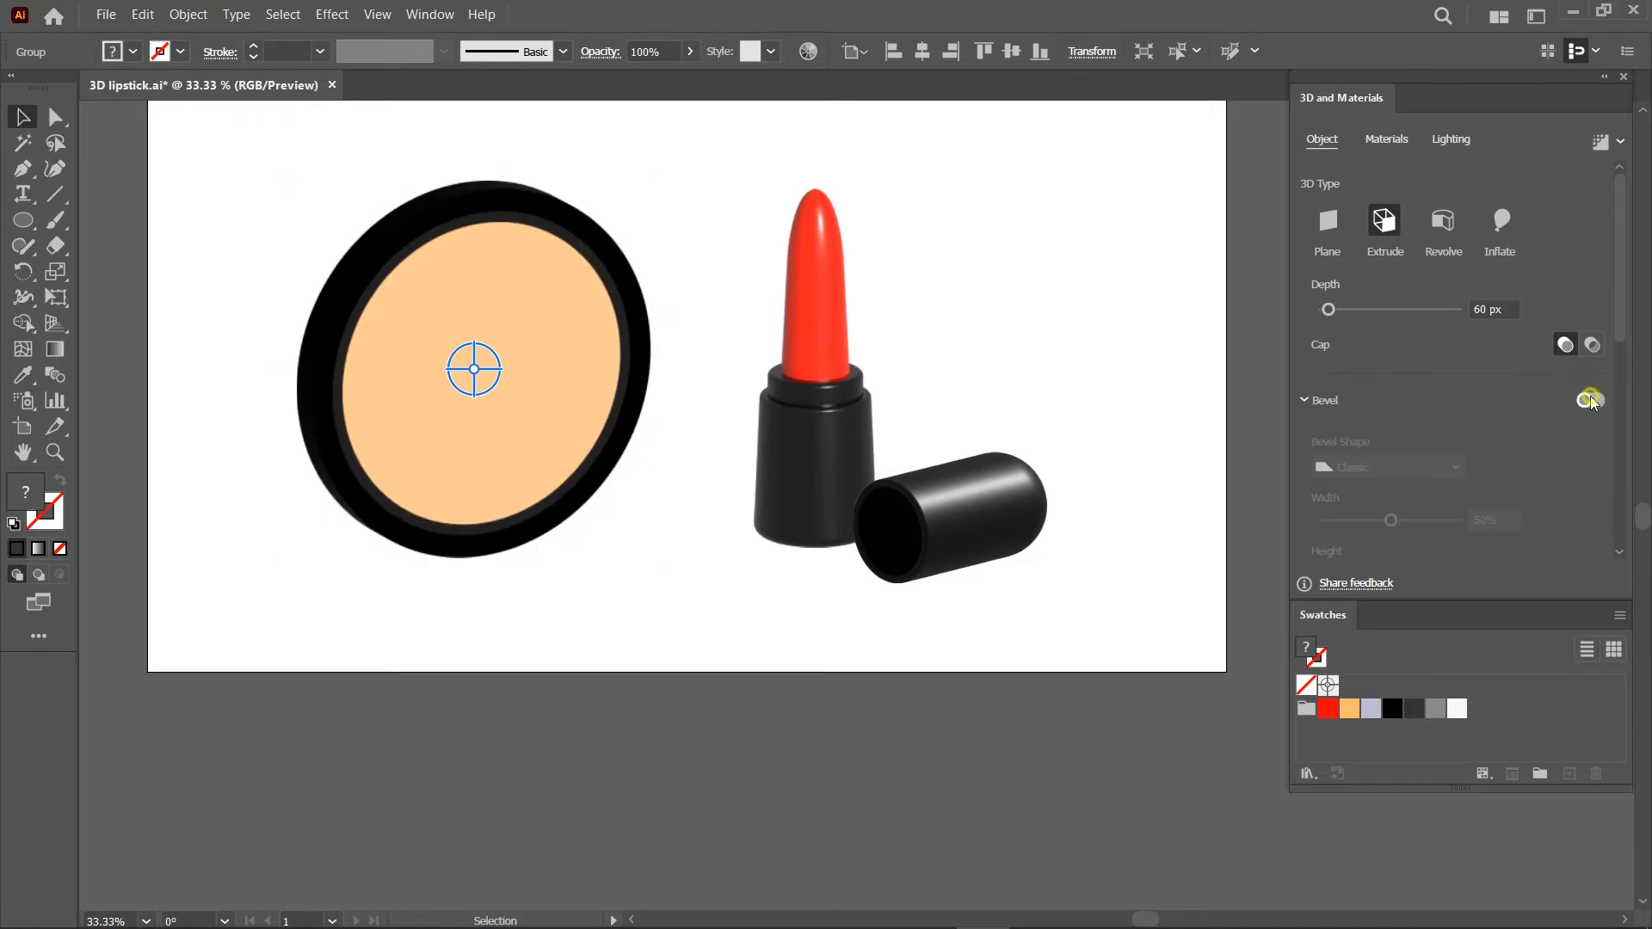
left_click(1425, 469)
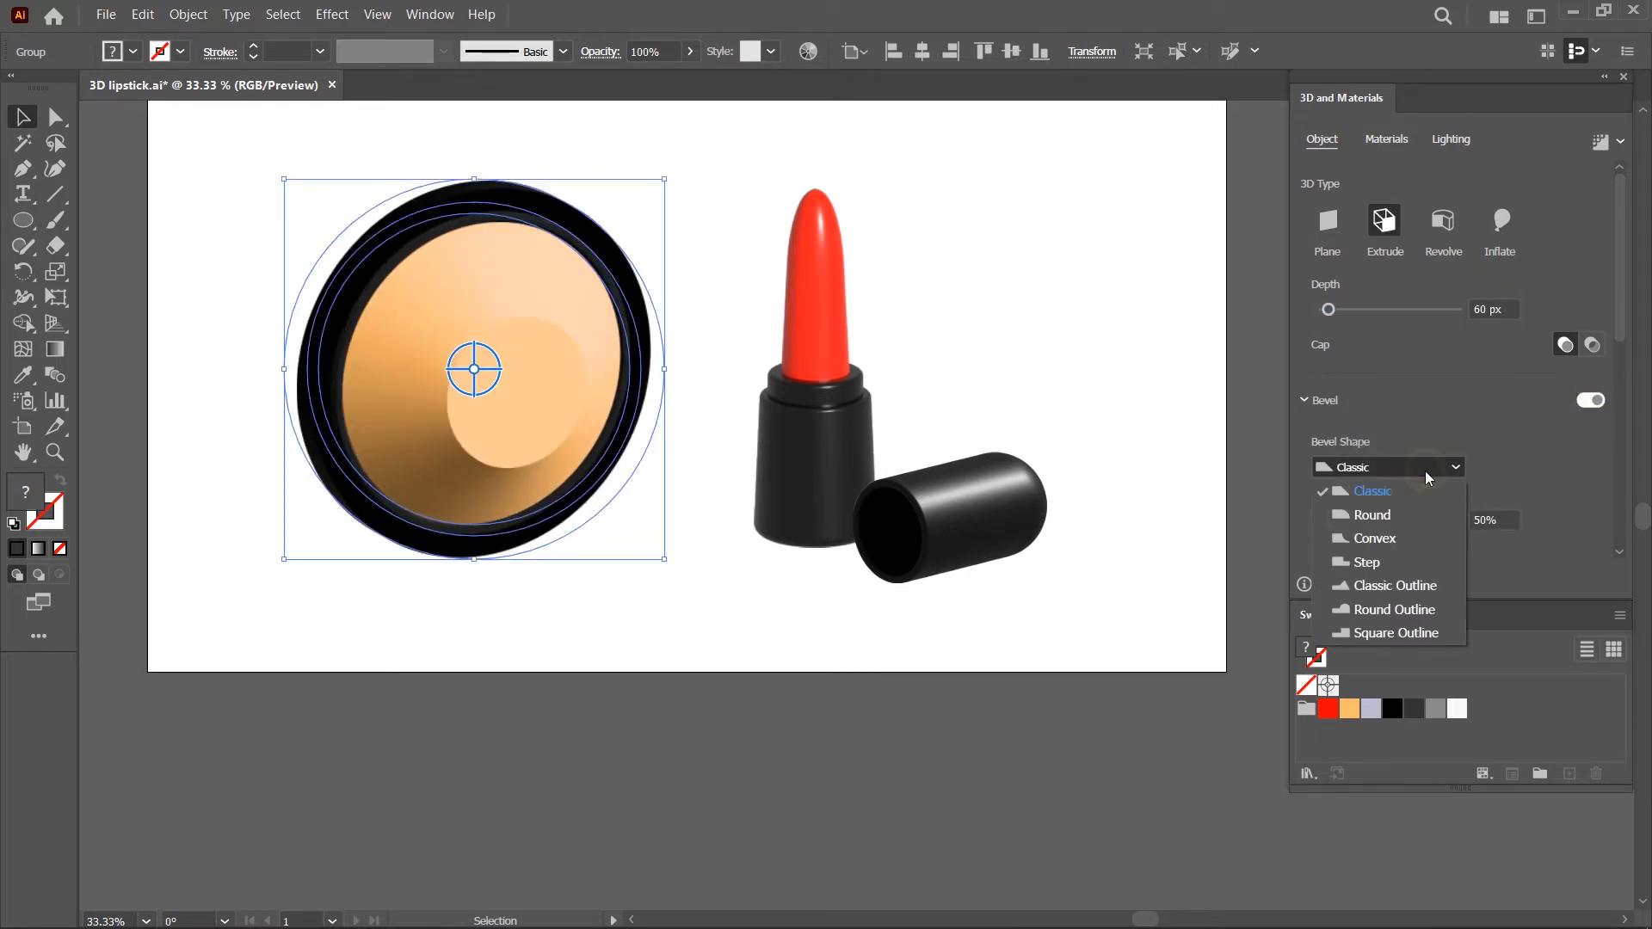
left_click(1405, 510)
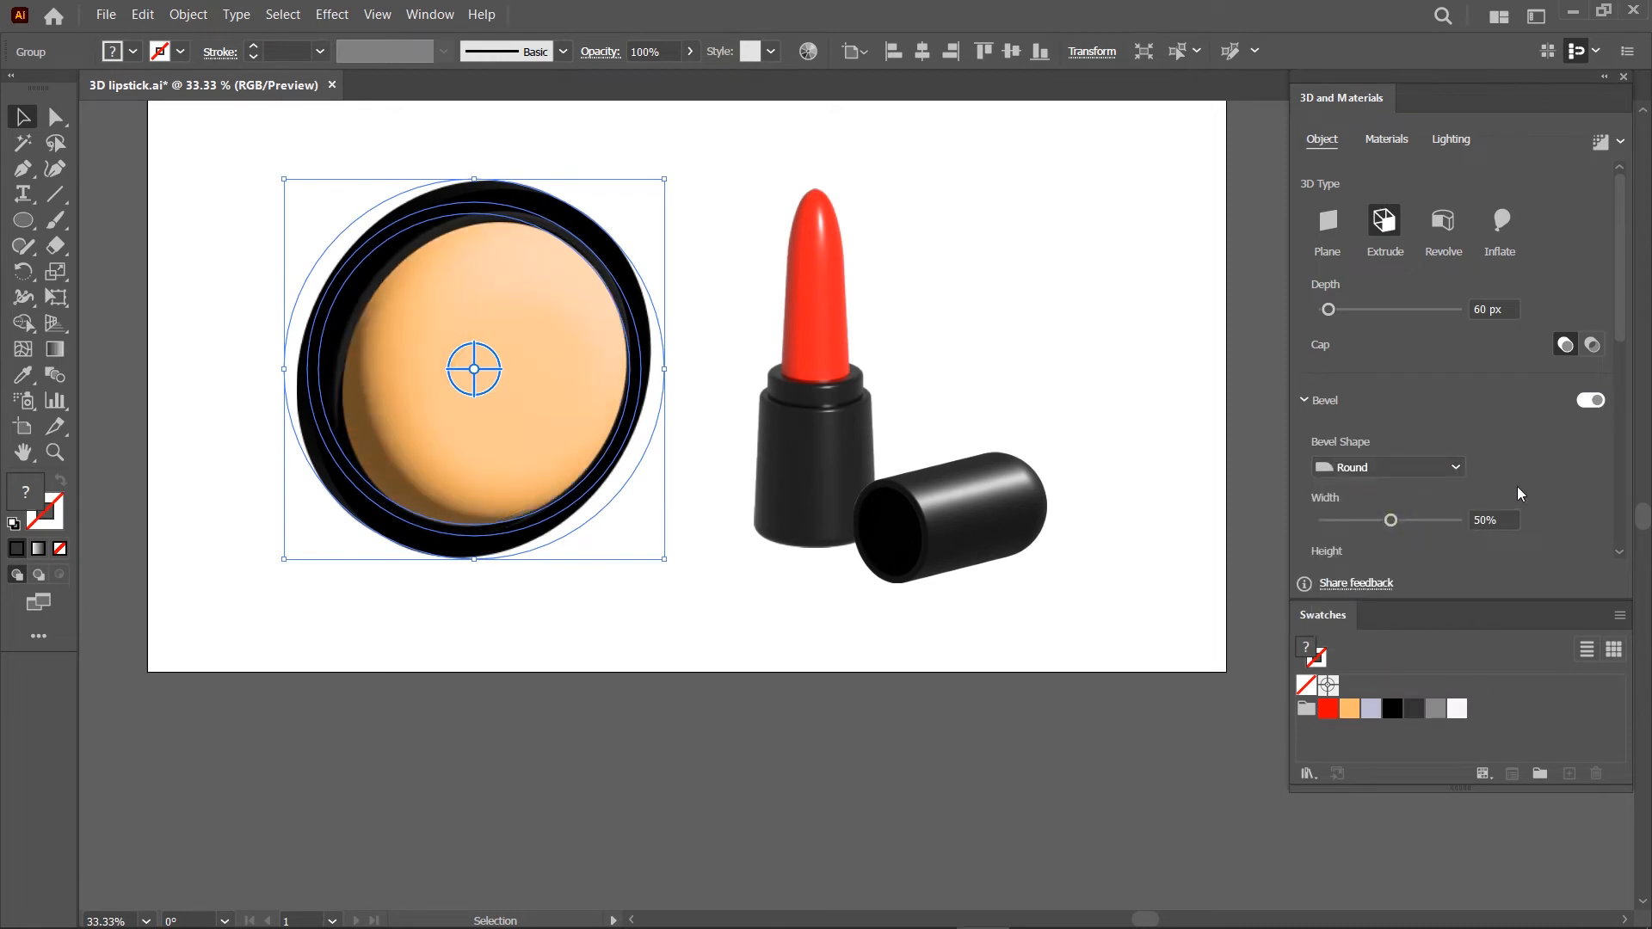
scroll(1517, 487, "down", 3)
left_click(1489, 281)
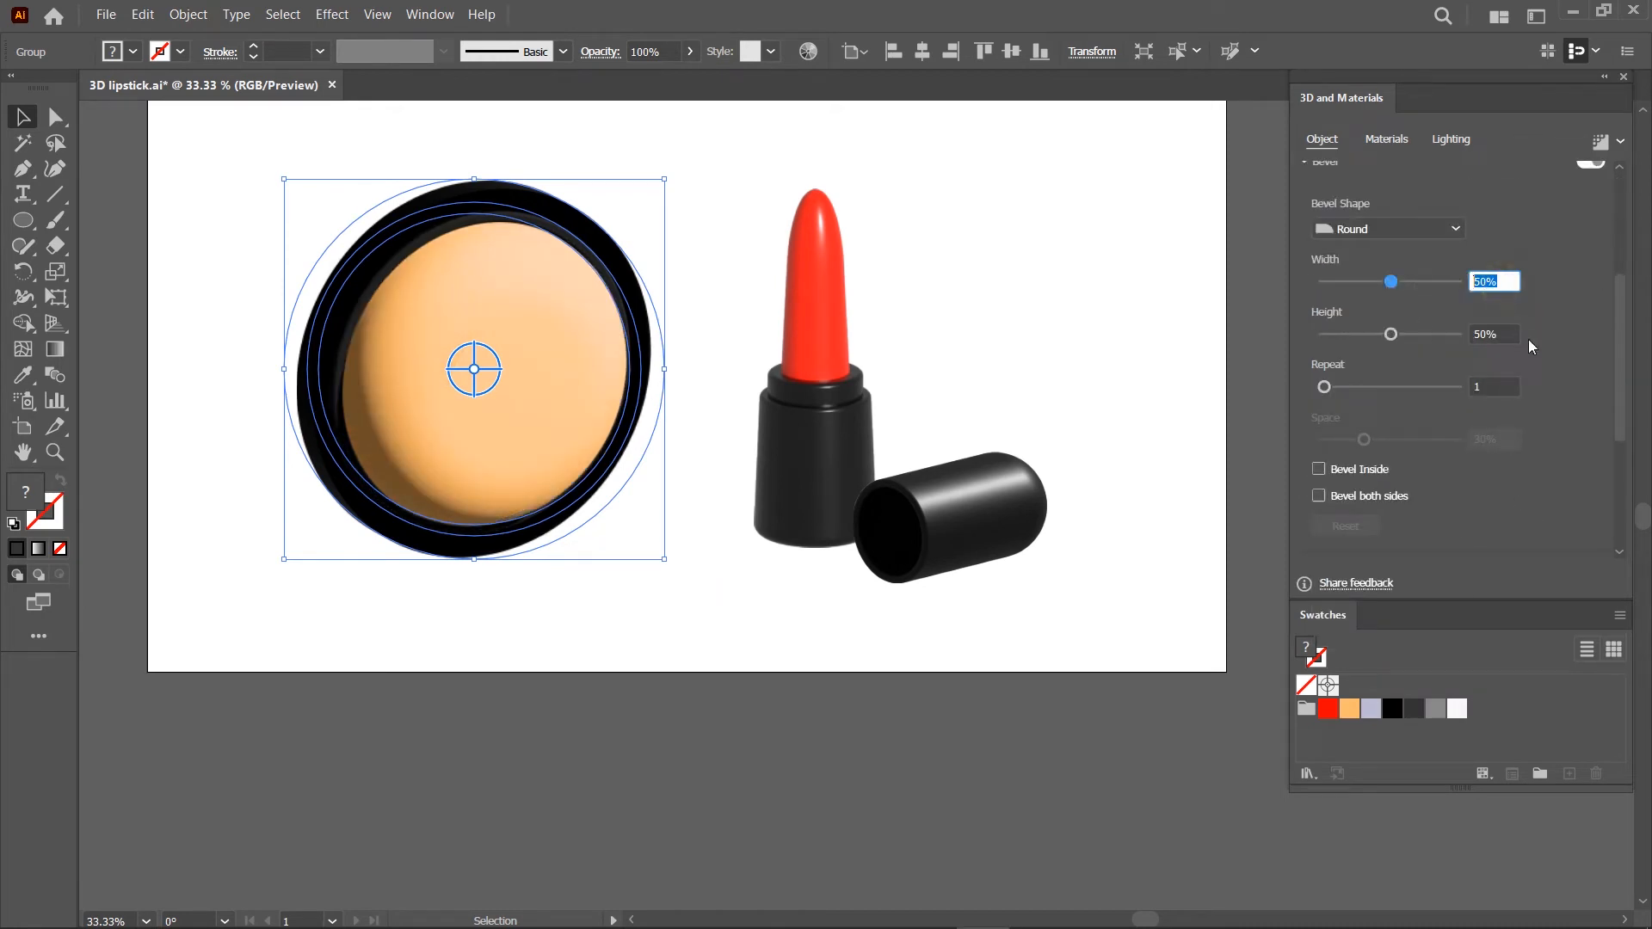
type("40")
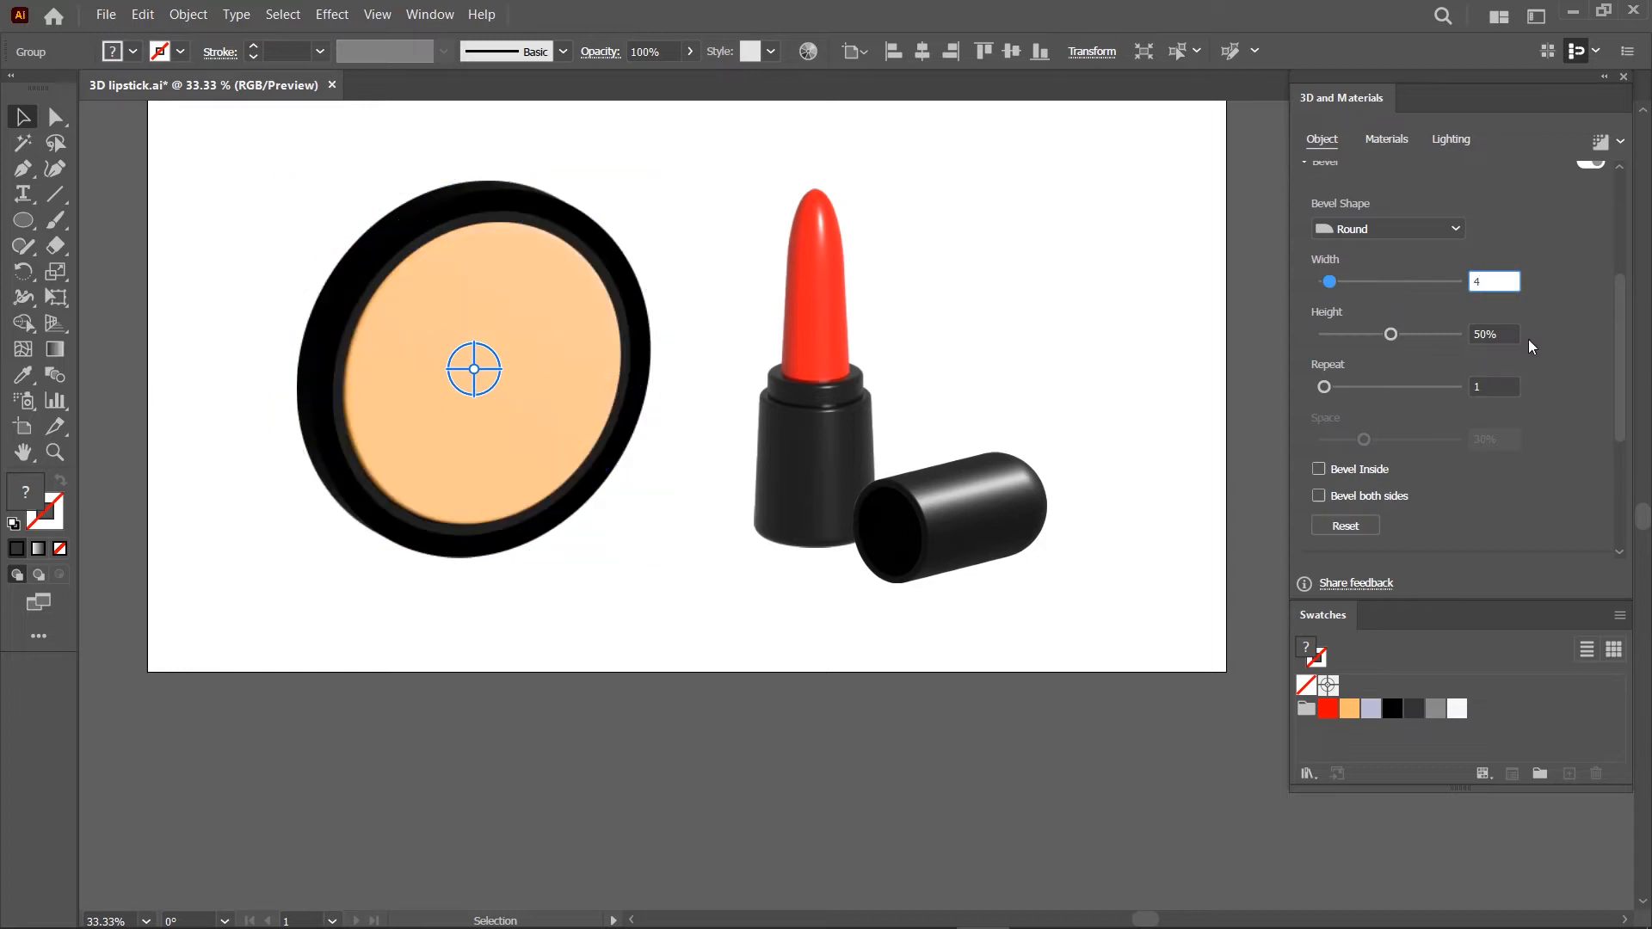
left_click(1503, 333)
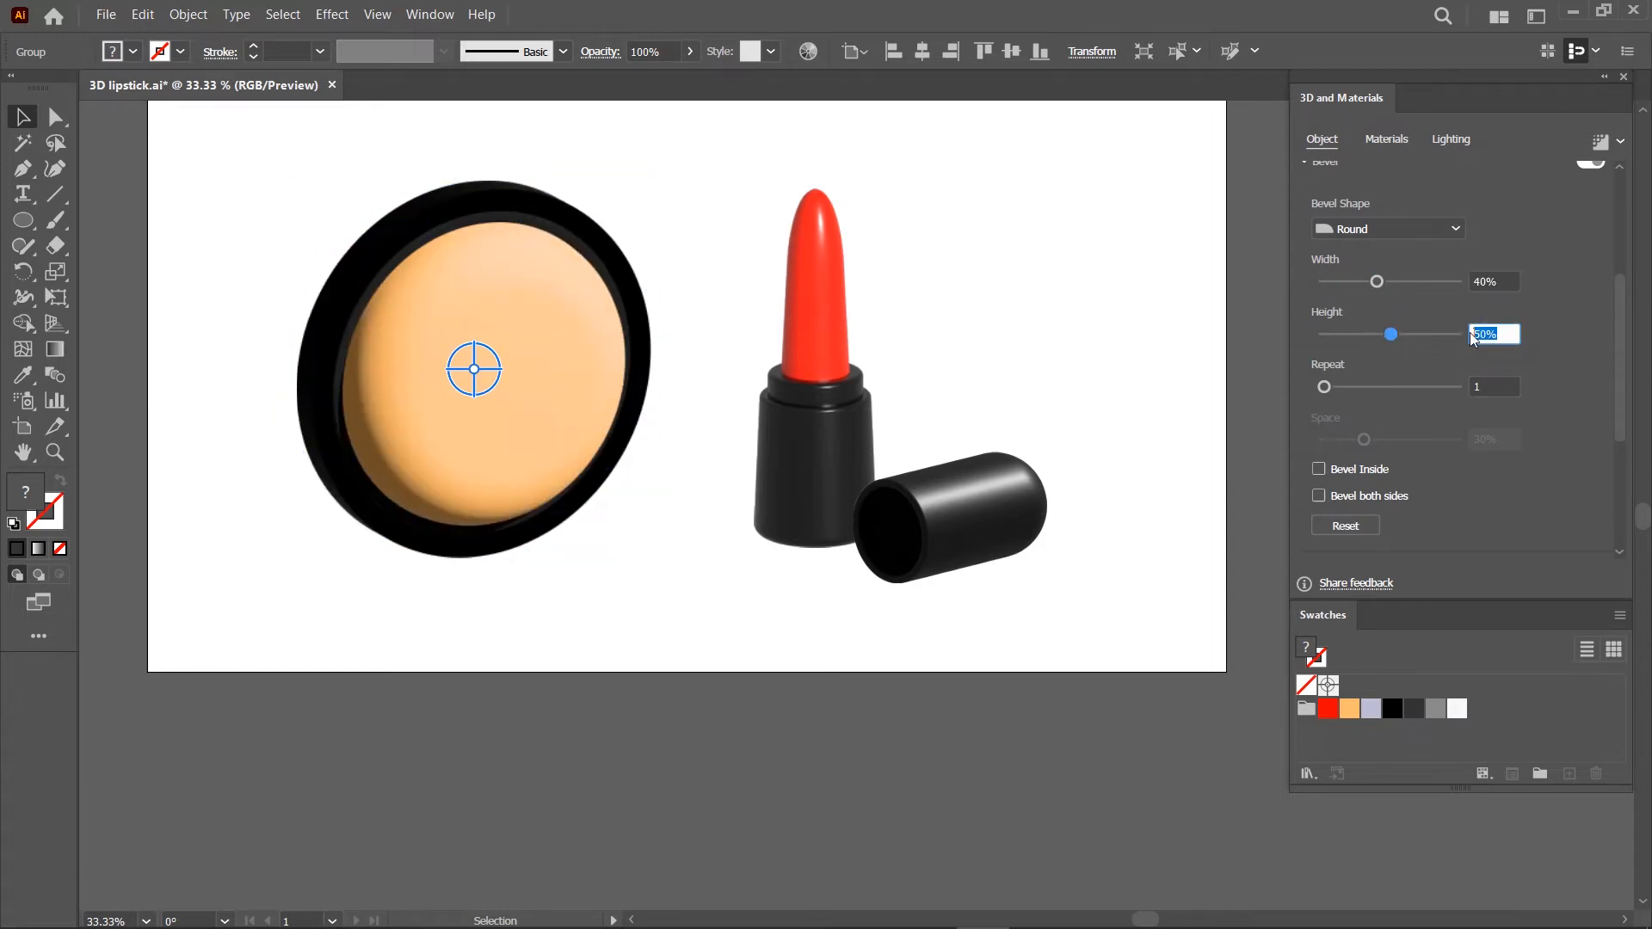
type("35")
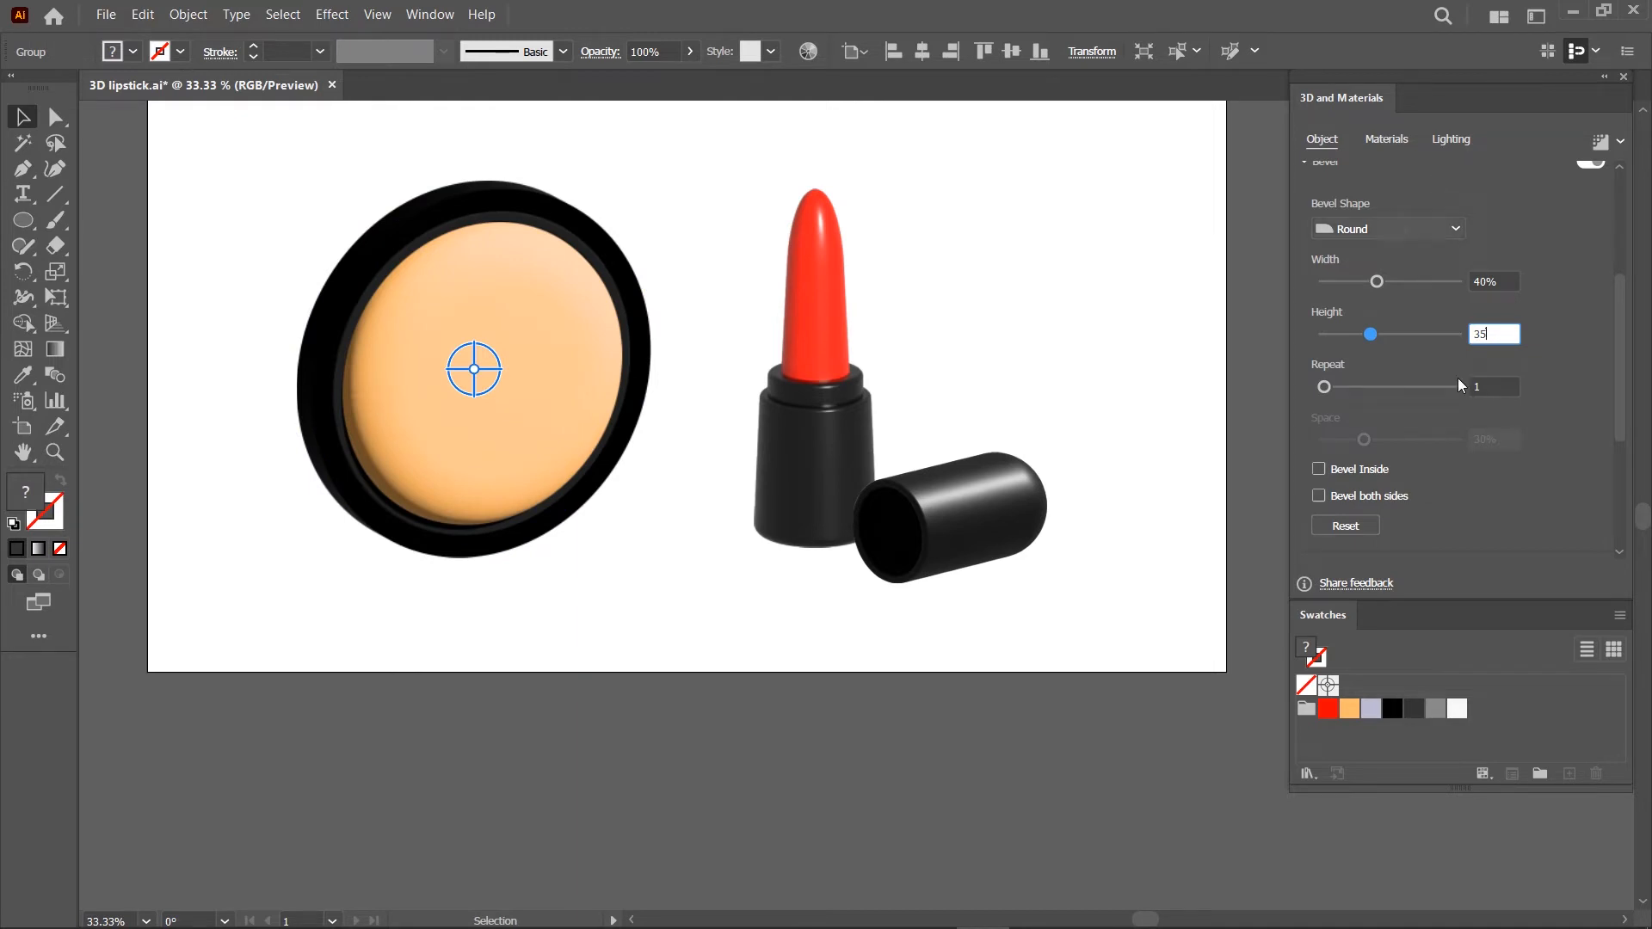
Apply the Off-Axis Bottom rotation preset to the compact
scroll(1478, 411, "down", 3)
left_click(1406, 394)
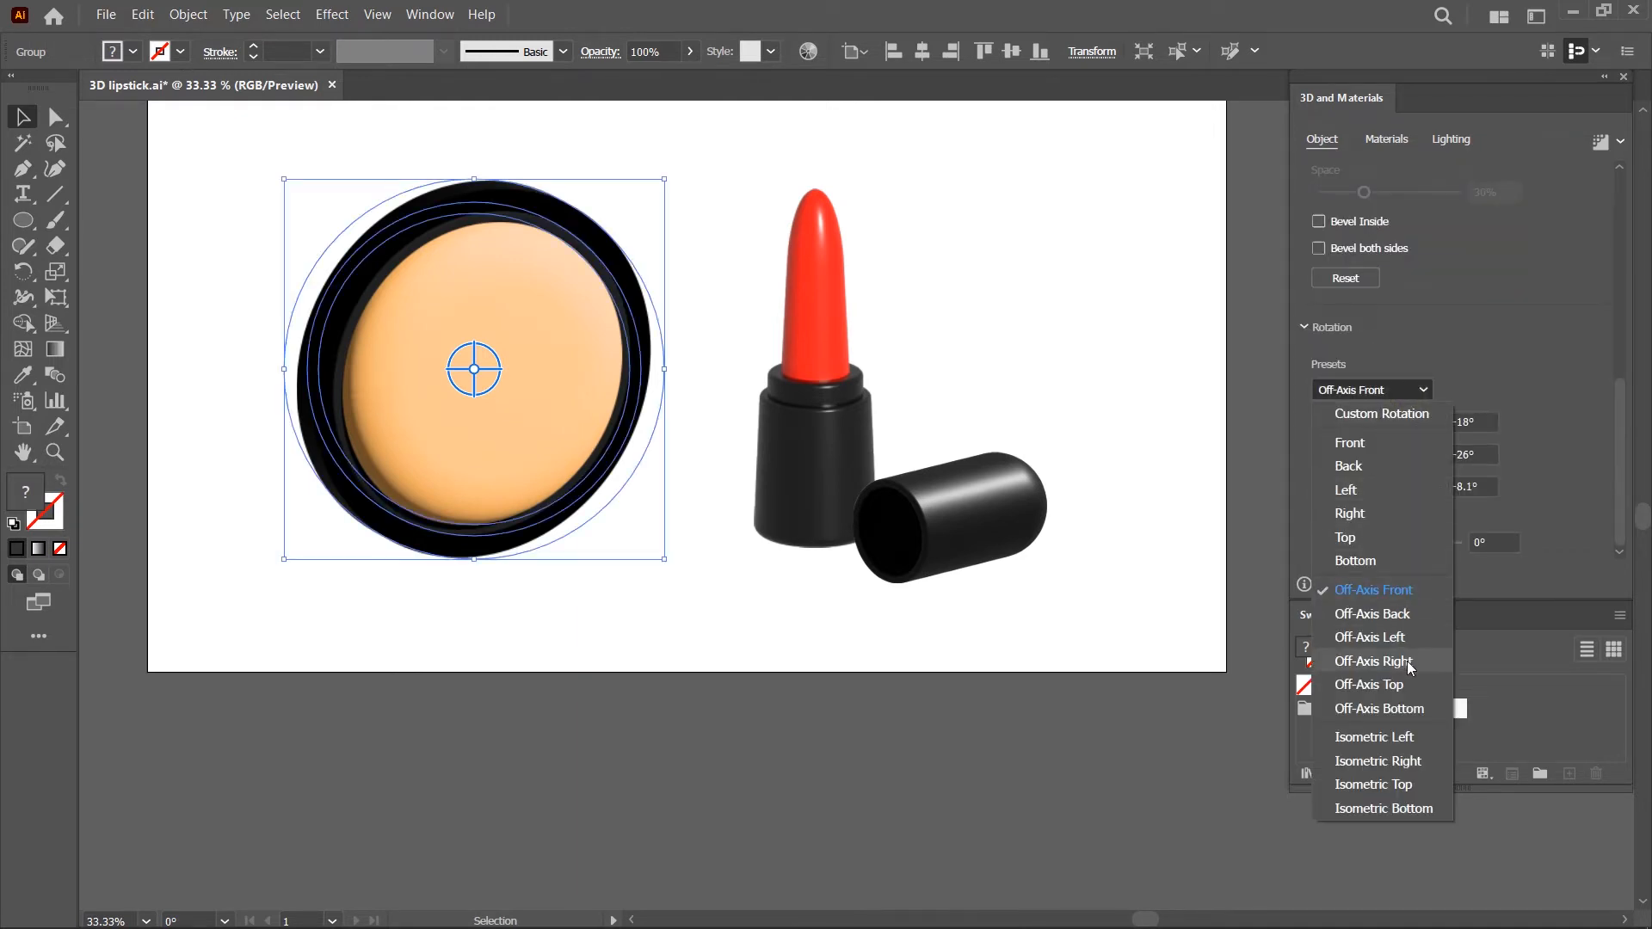
left_click(1397, 708)
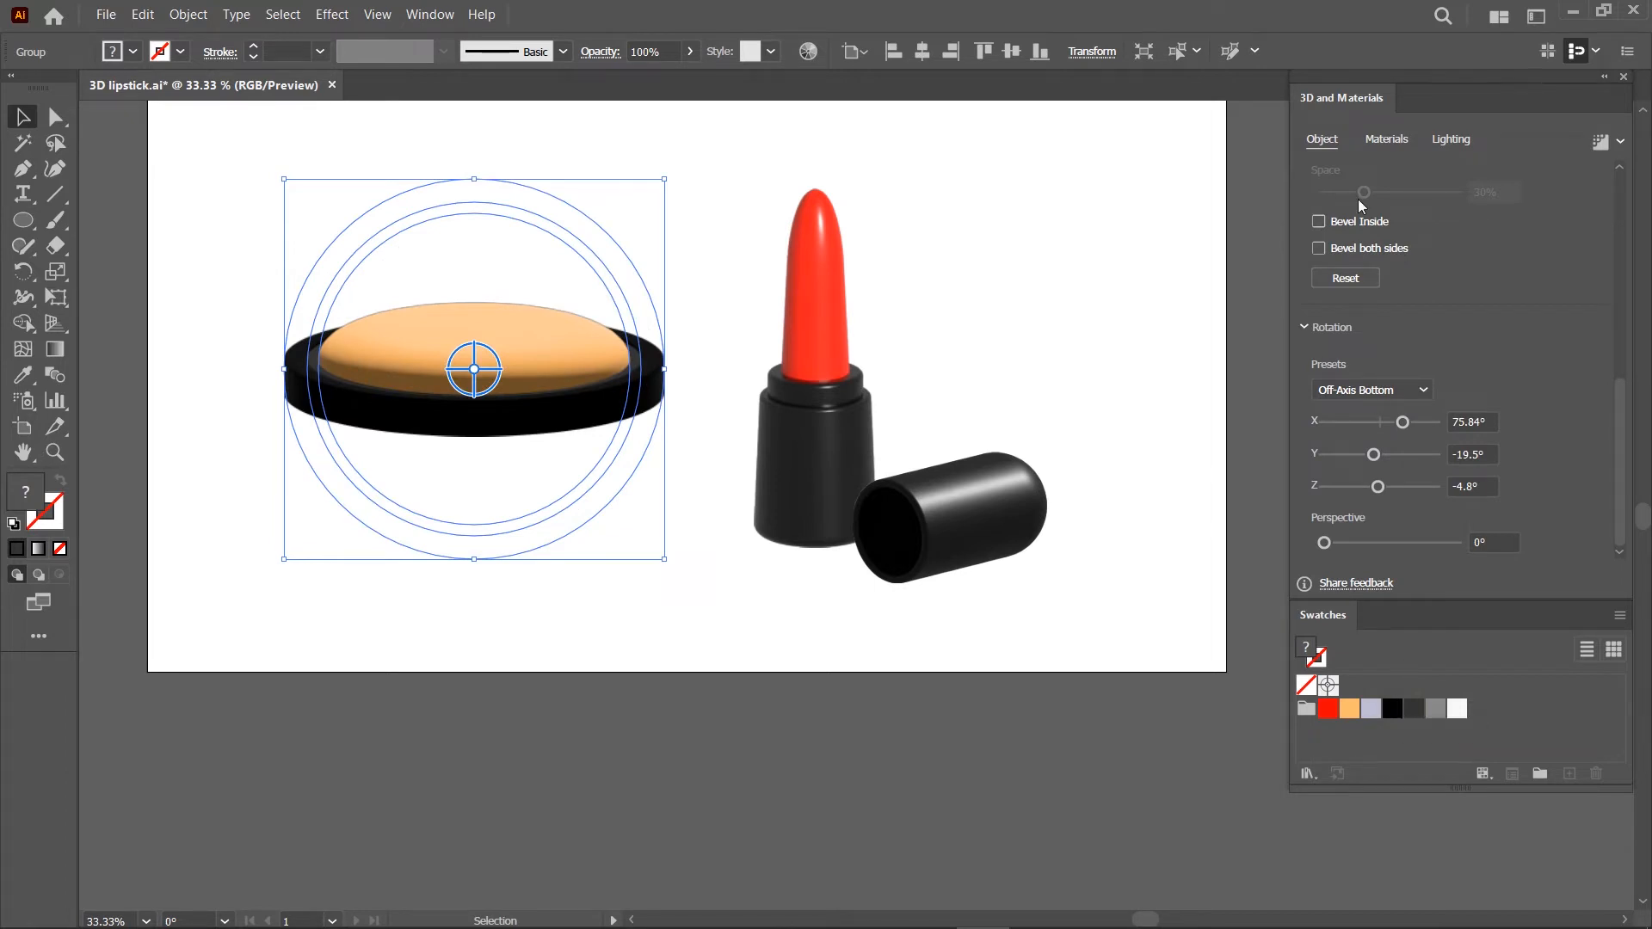
Set the compact's lighting to 68° rotation, 78° height and 50% softness
left_click(1406, 142)
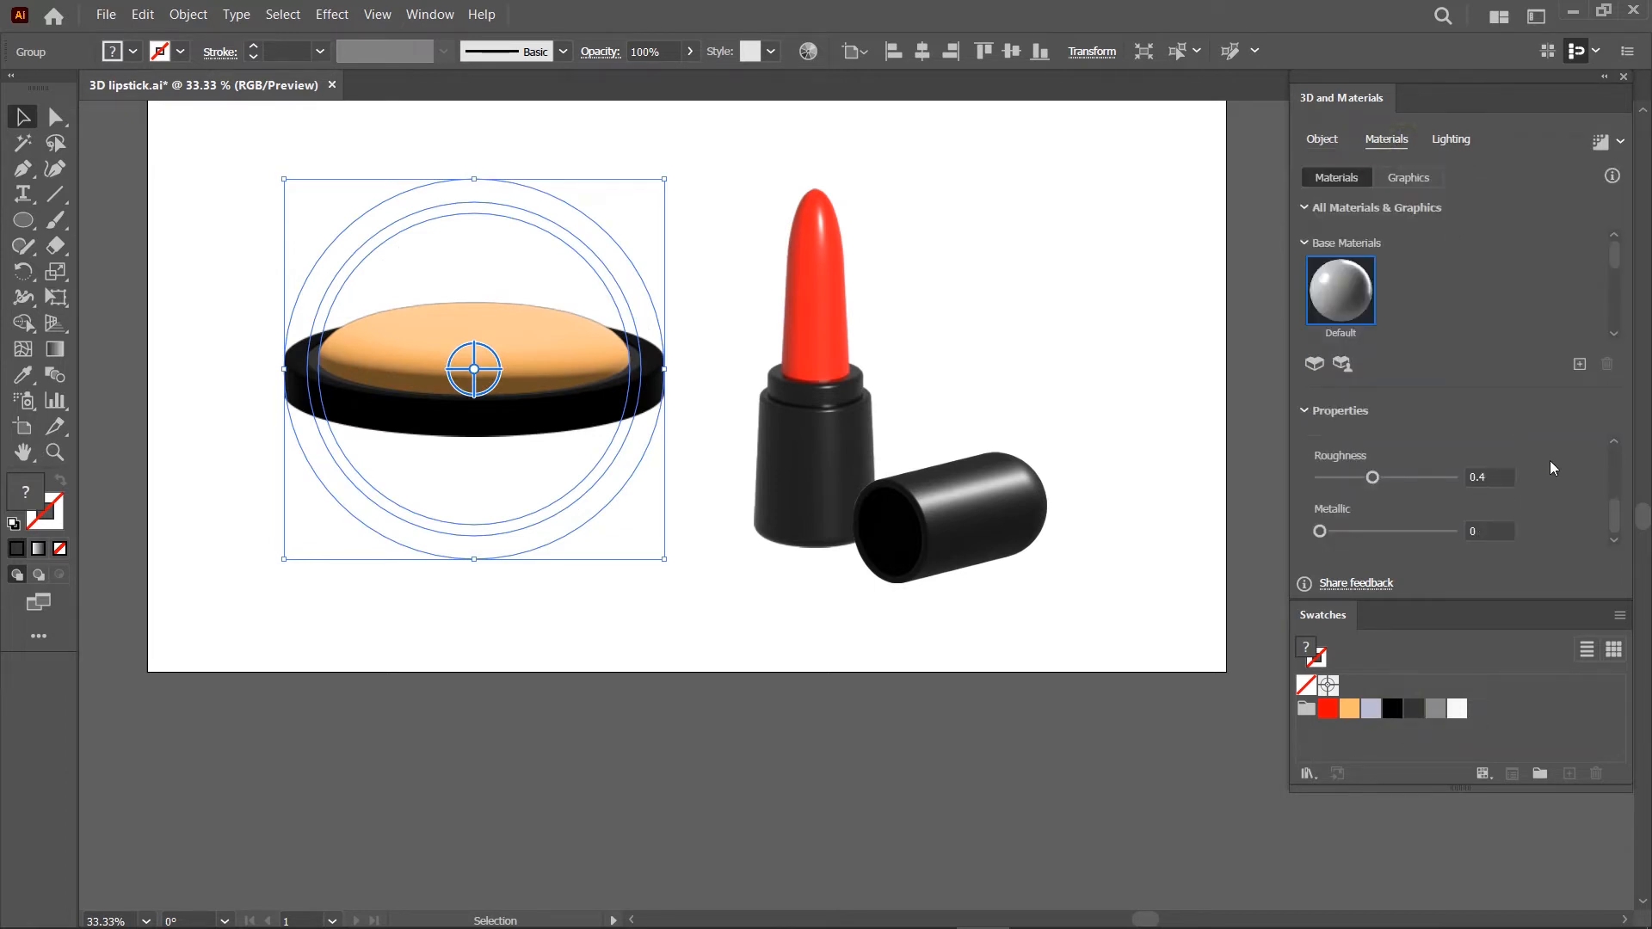
left_click(1482, 476)
left_click(1452, 140)
left_click_drag(1502, 393, 1477, 393)
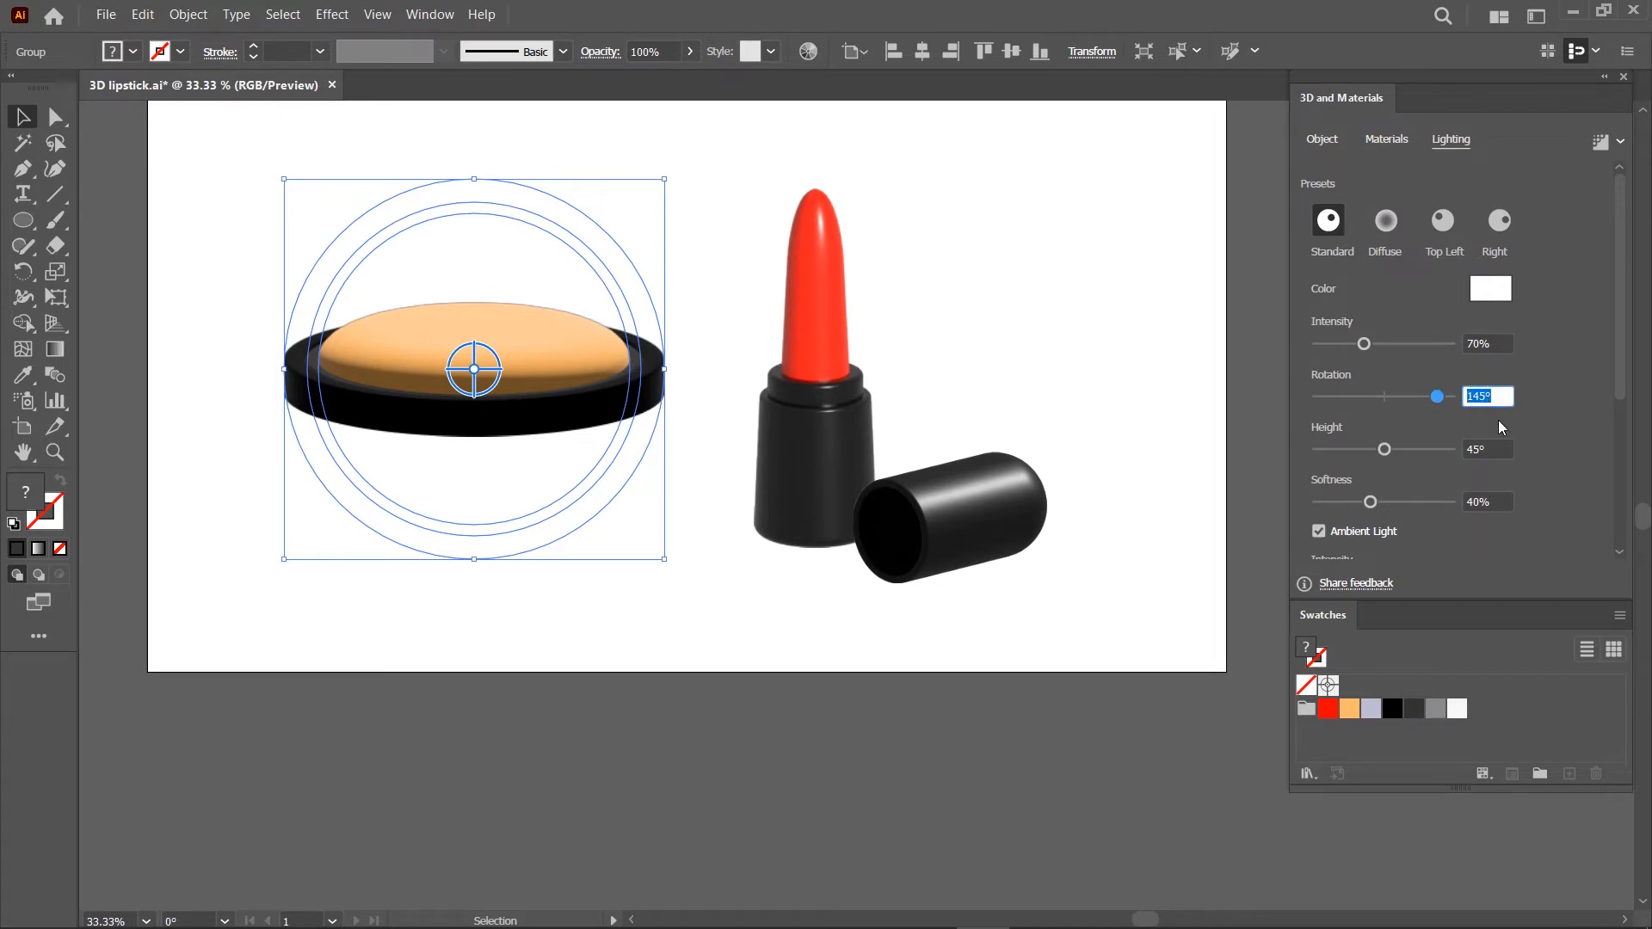
type("68")
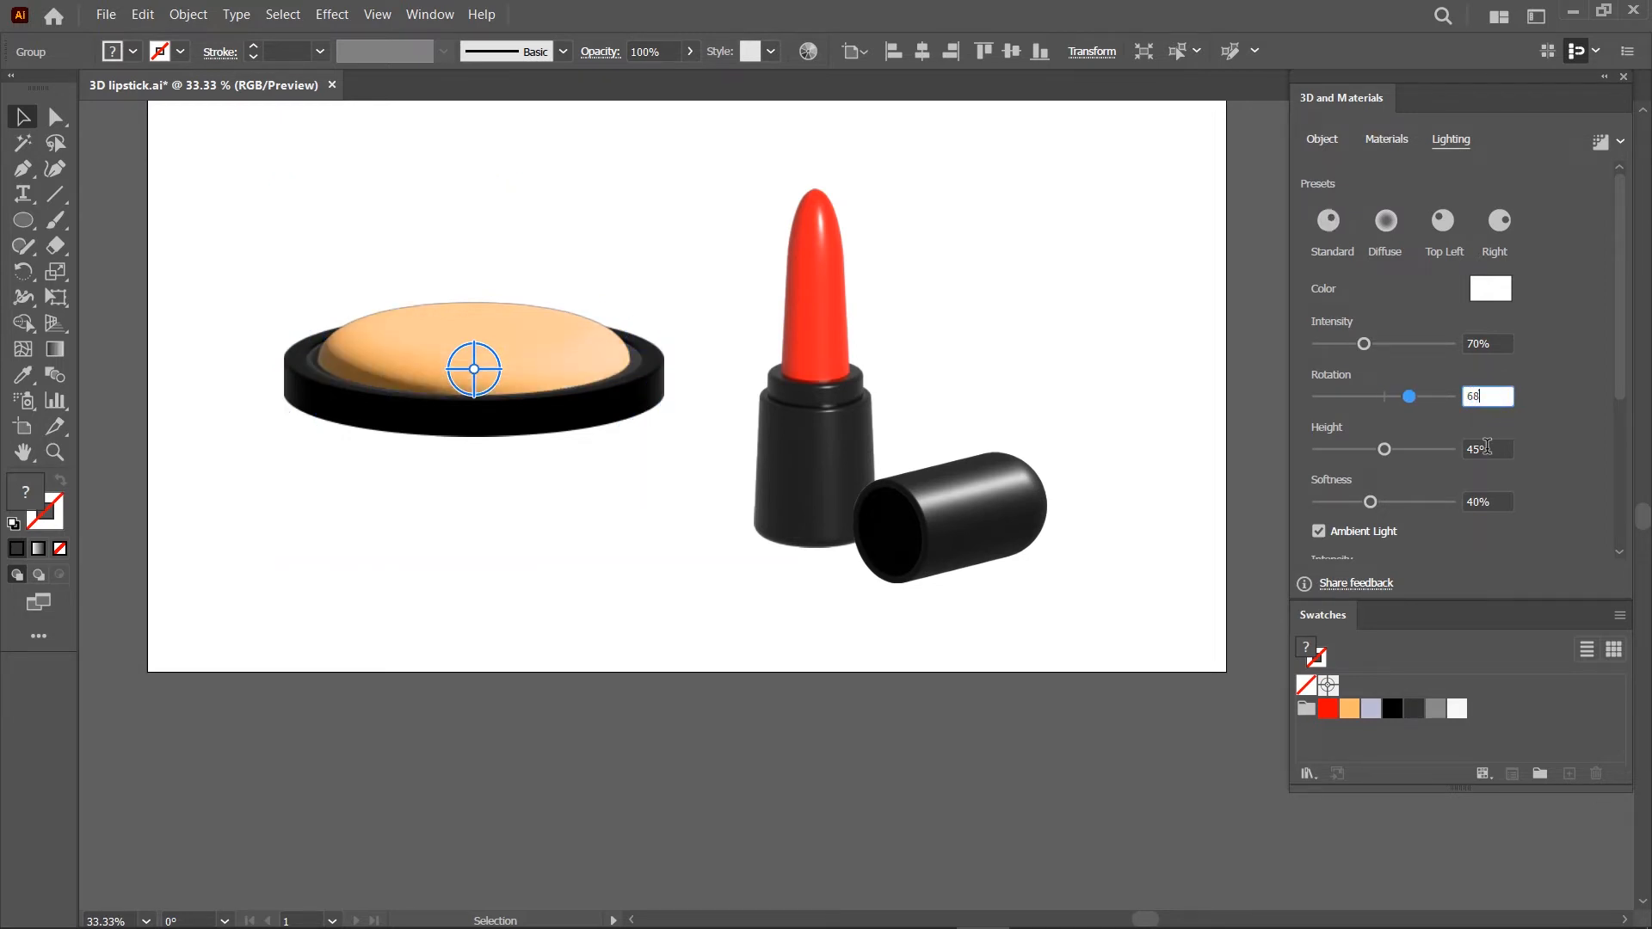
left_click(1487, 447)
type("7")
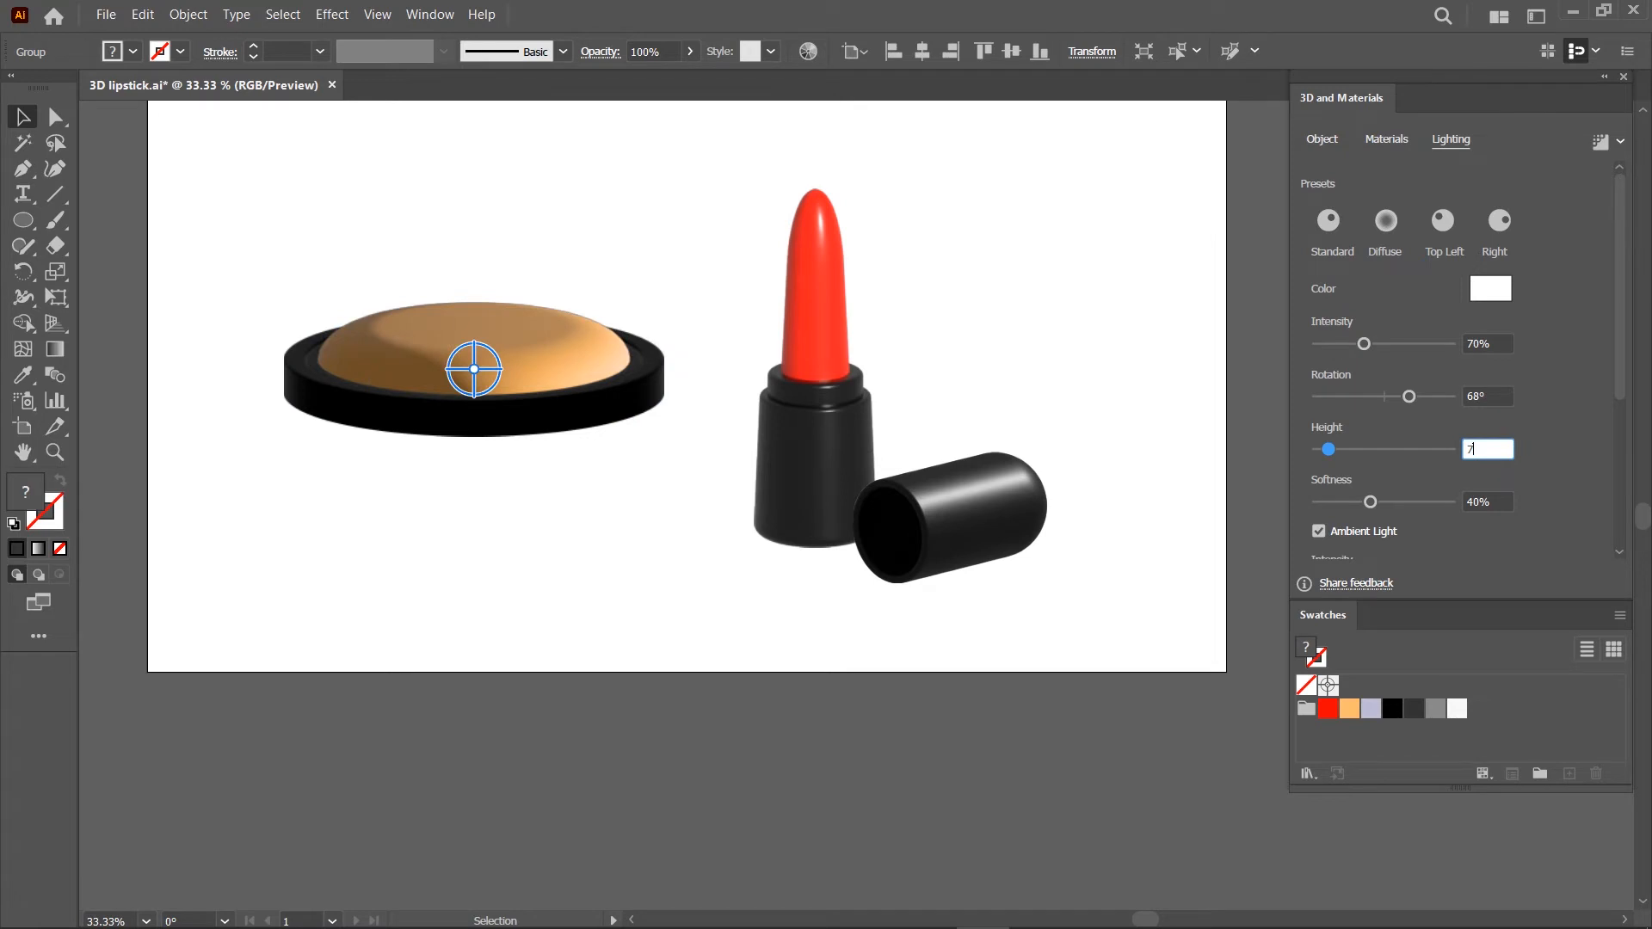
type("8")
key("Tab")
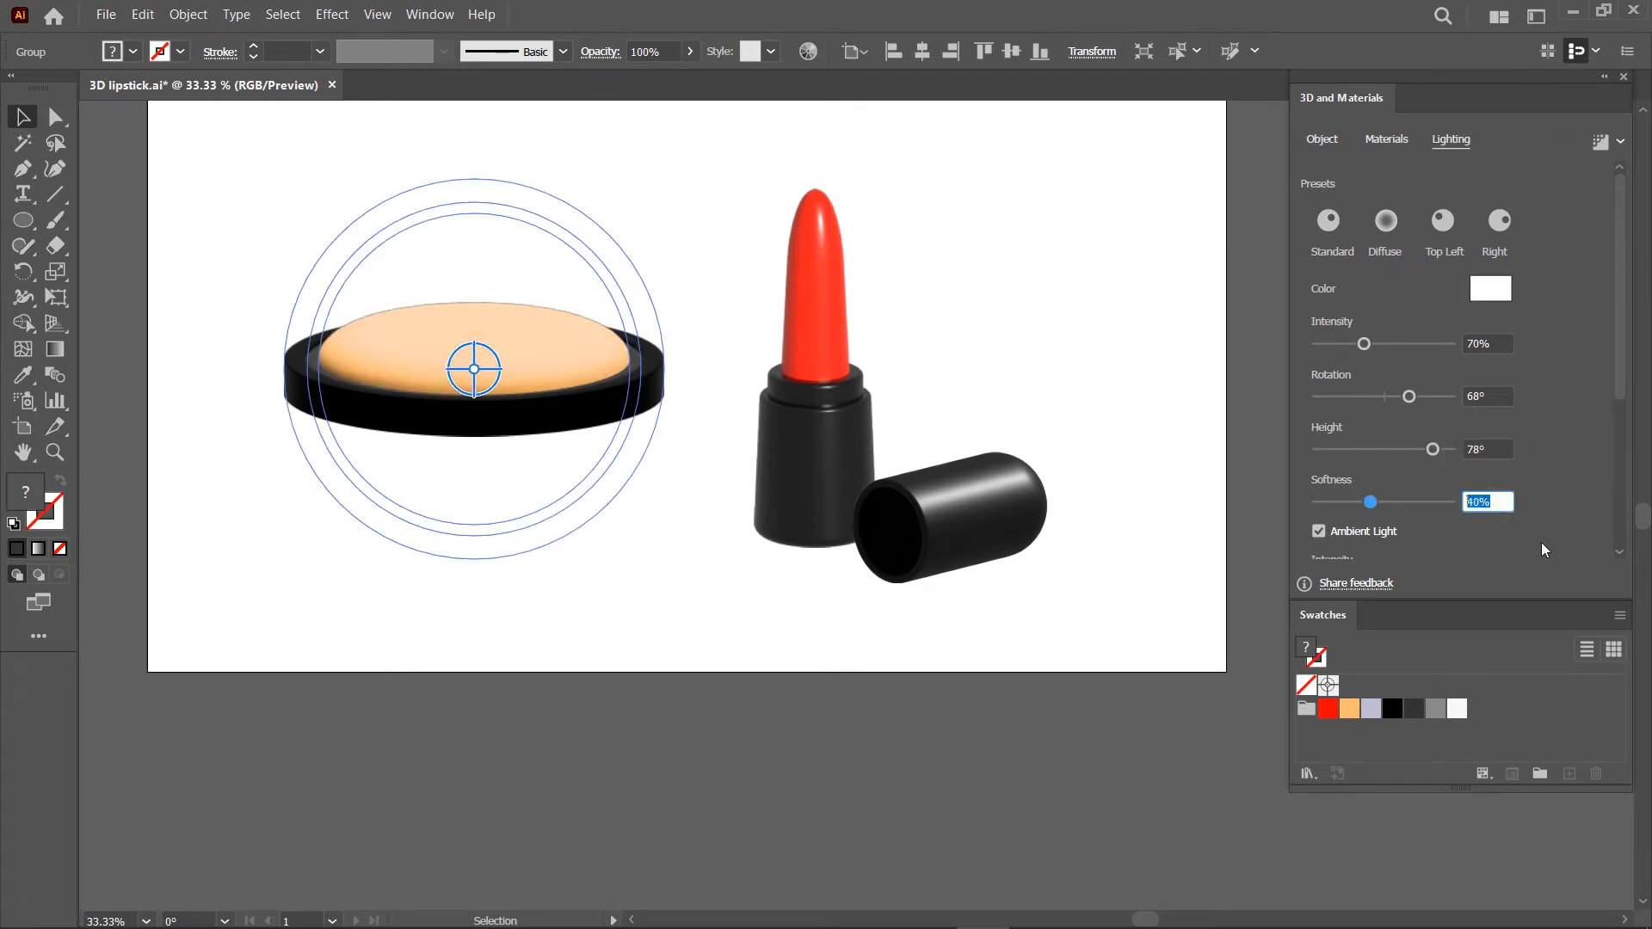
type("50")
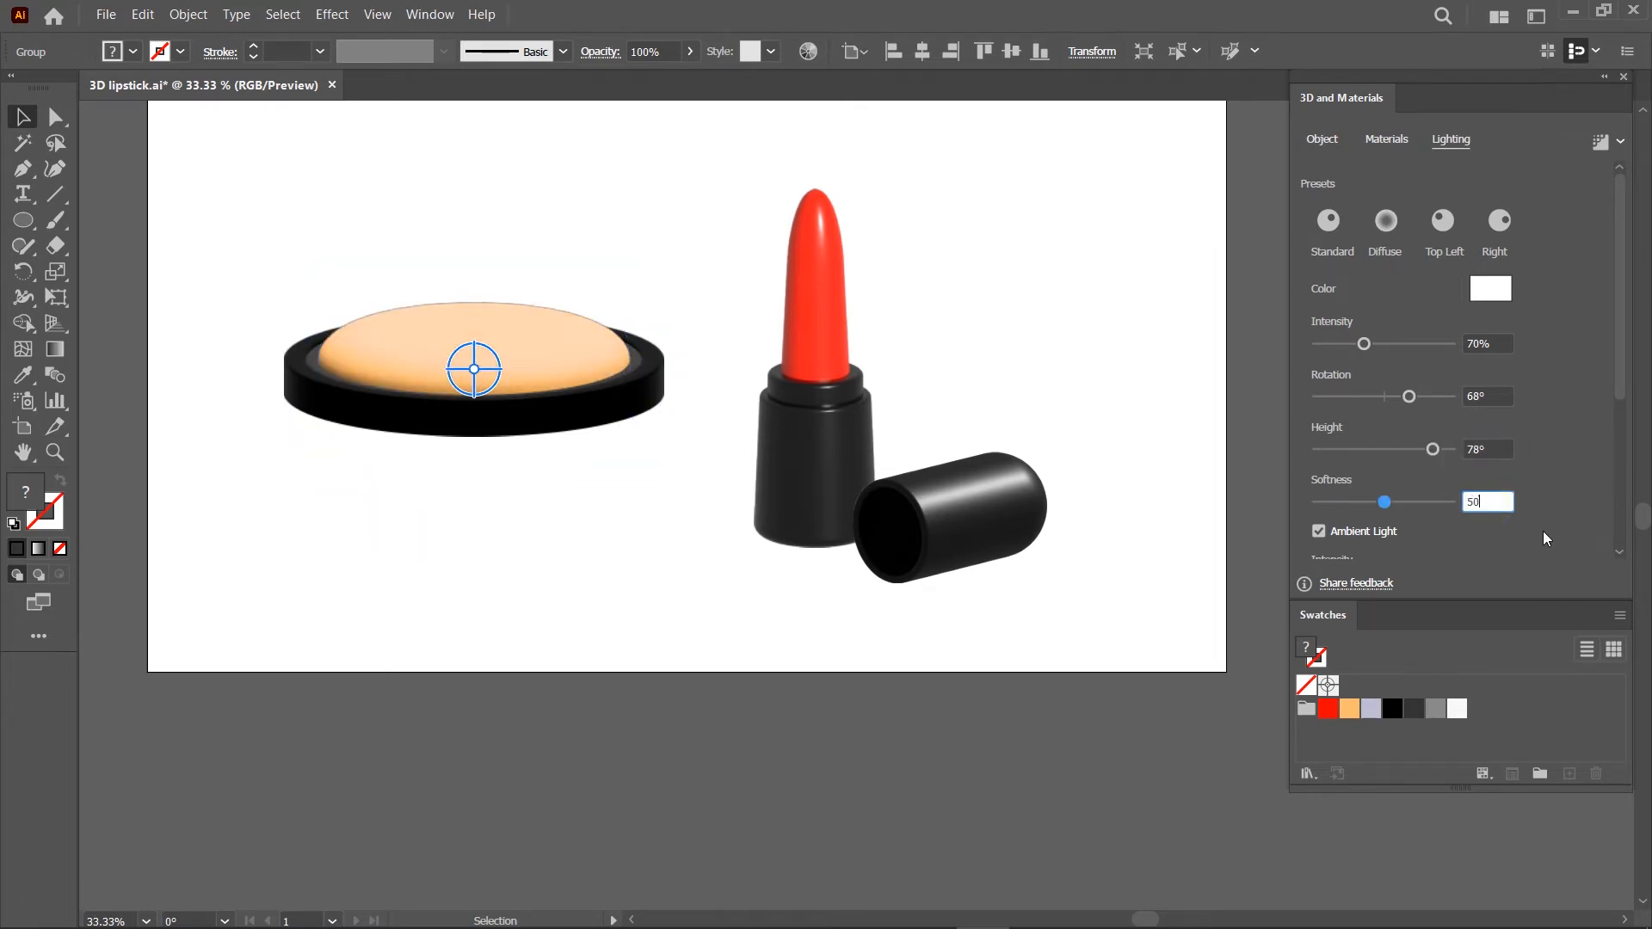
key("Return")
Render the compact with ray tracing and move it down to sit beside the base of the lipstick
left_click(1600, 144)
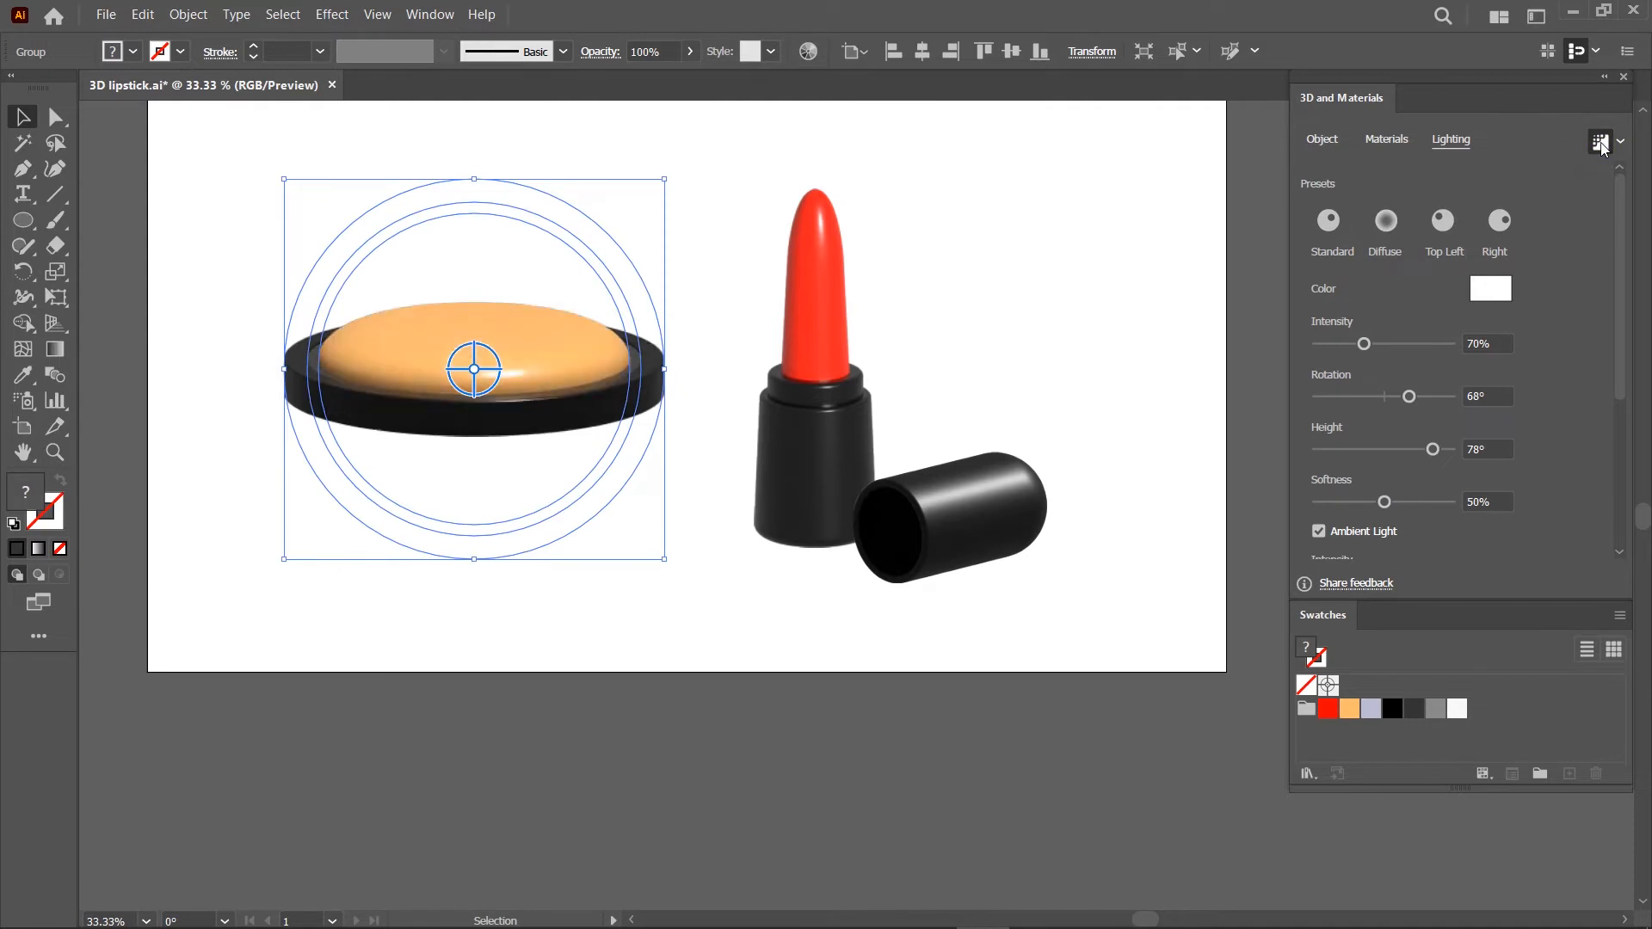
left_click_drag(577, 342, 671, 543)
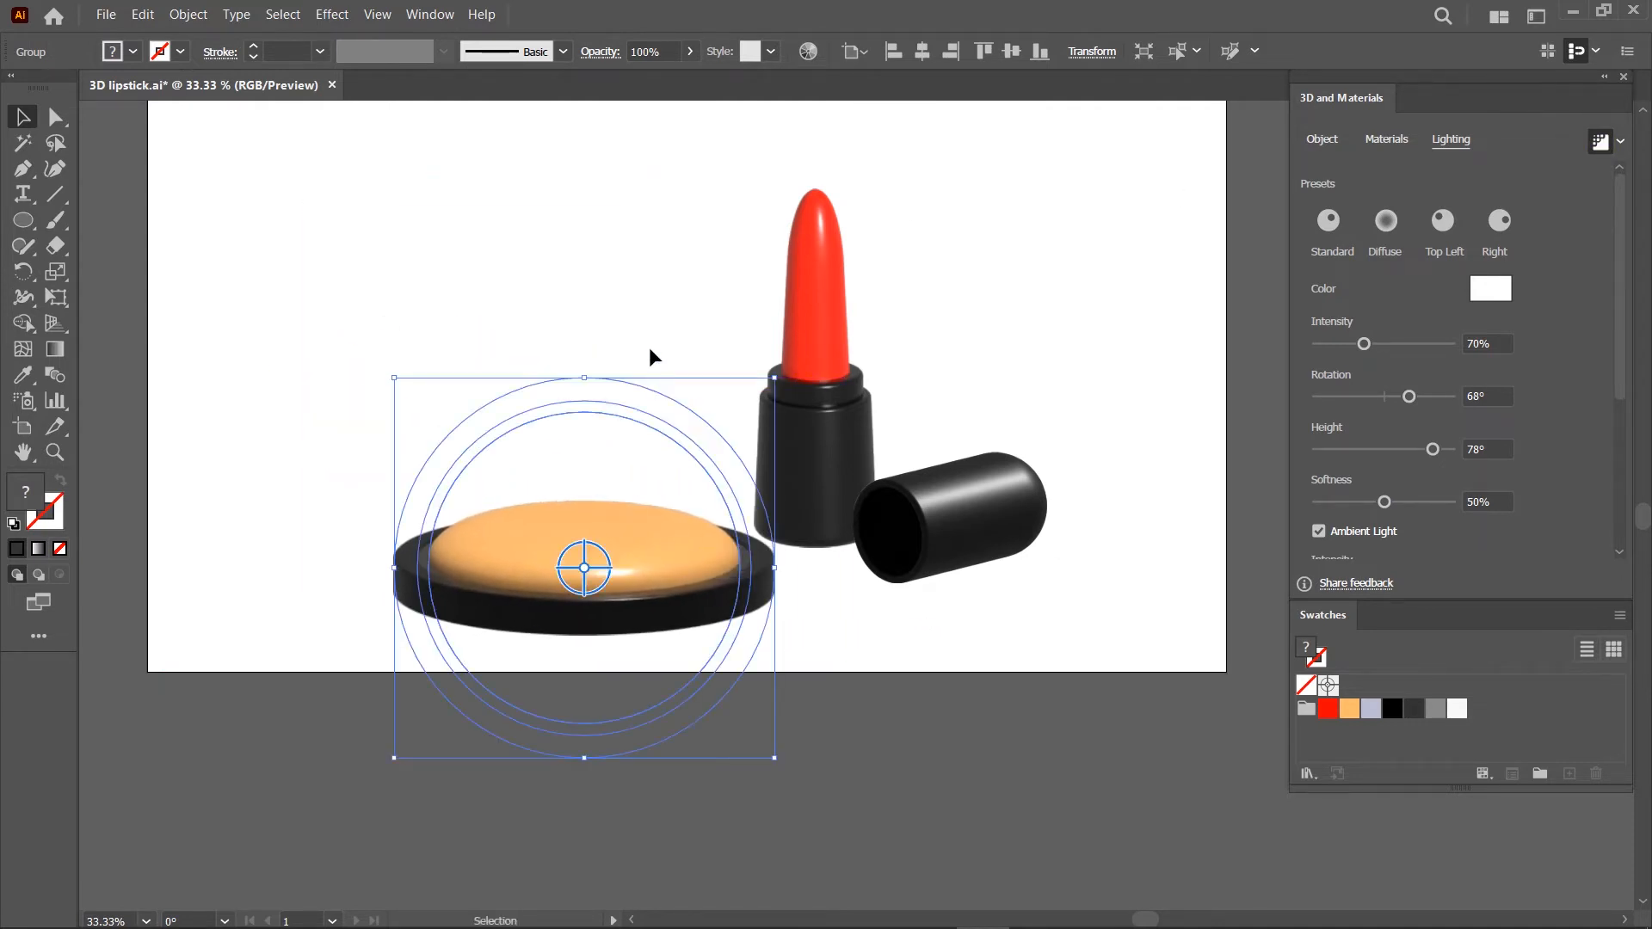
left_click(647, 340)
Draw two circles of slightly different sizes above the compact and fill the larger one with black
left_click(23, 222)
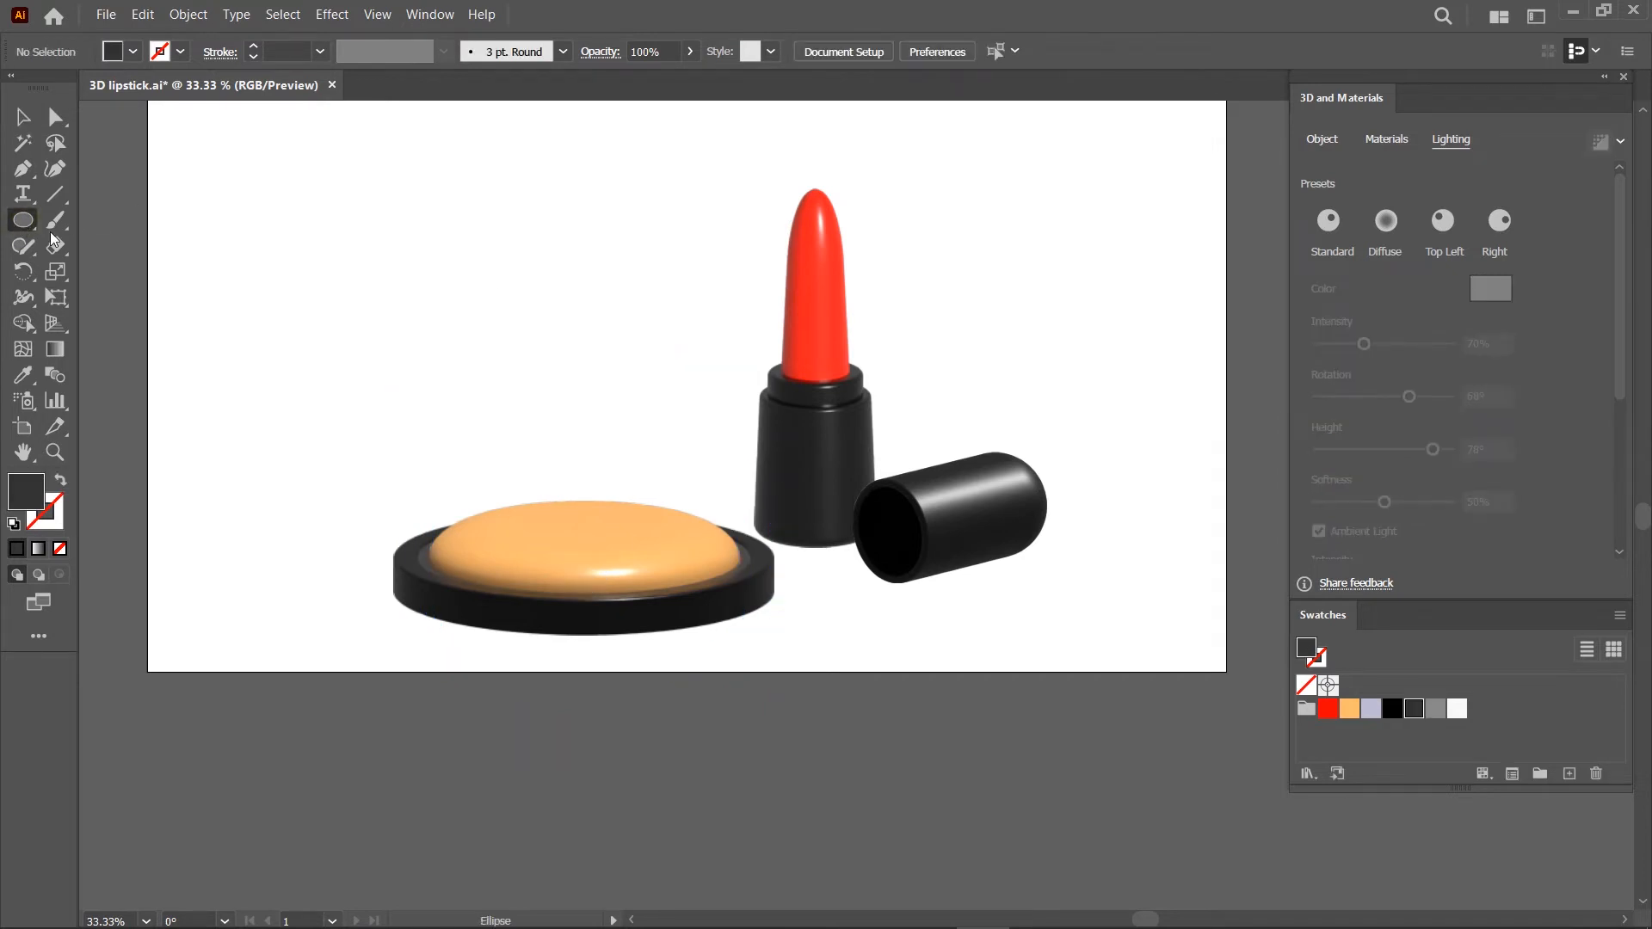
mouse_move(393, 271)
left_mouse_down()
mouse_move(573, 271)
mouse_move(776, 302)
left_mouse_up()
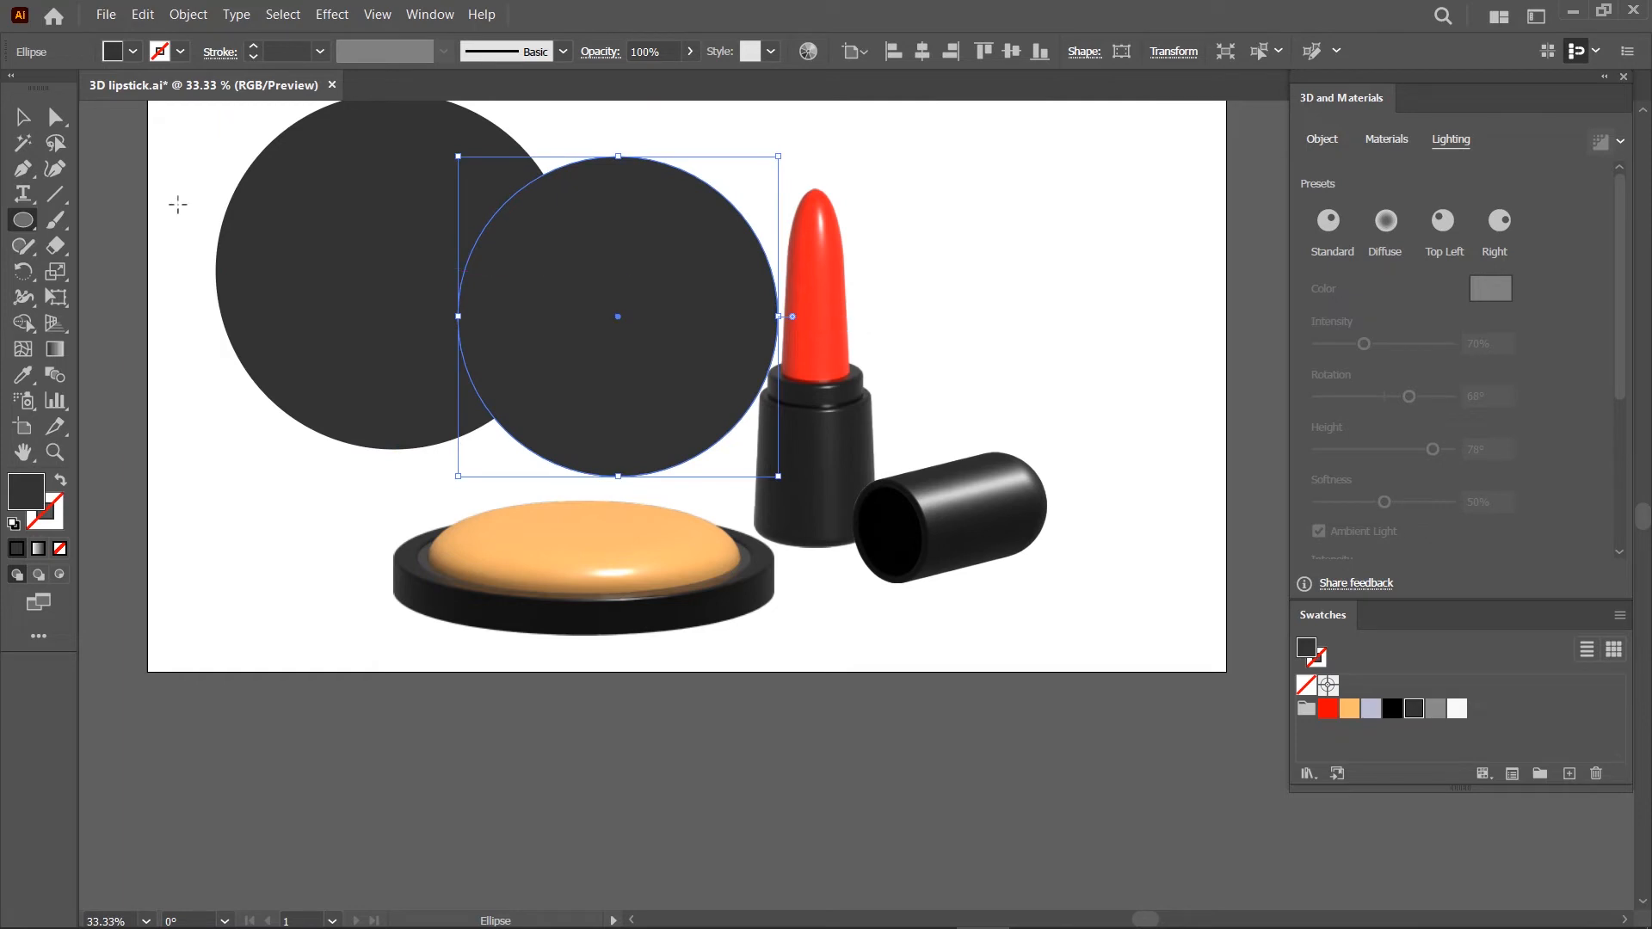
left_click(23, 116)
left_click(292, 298)
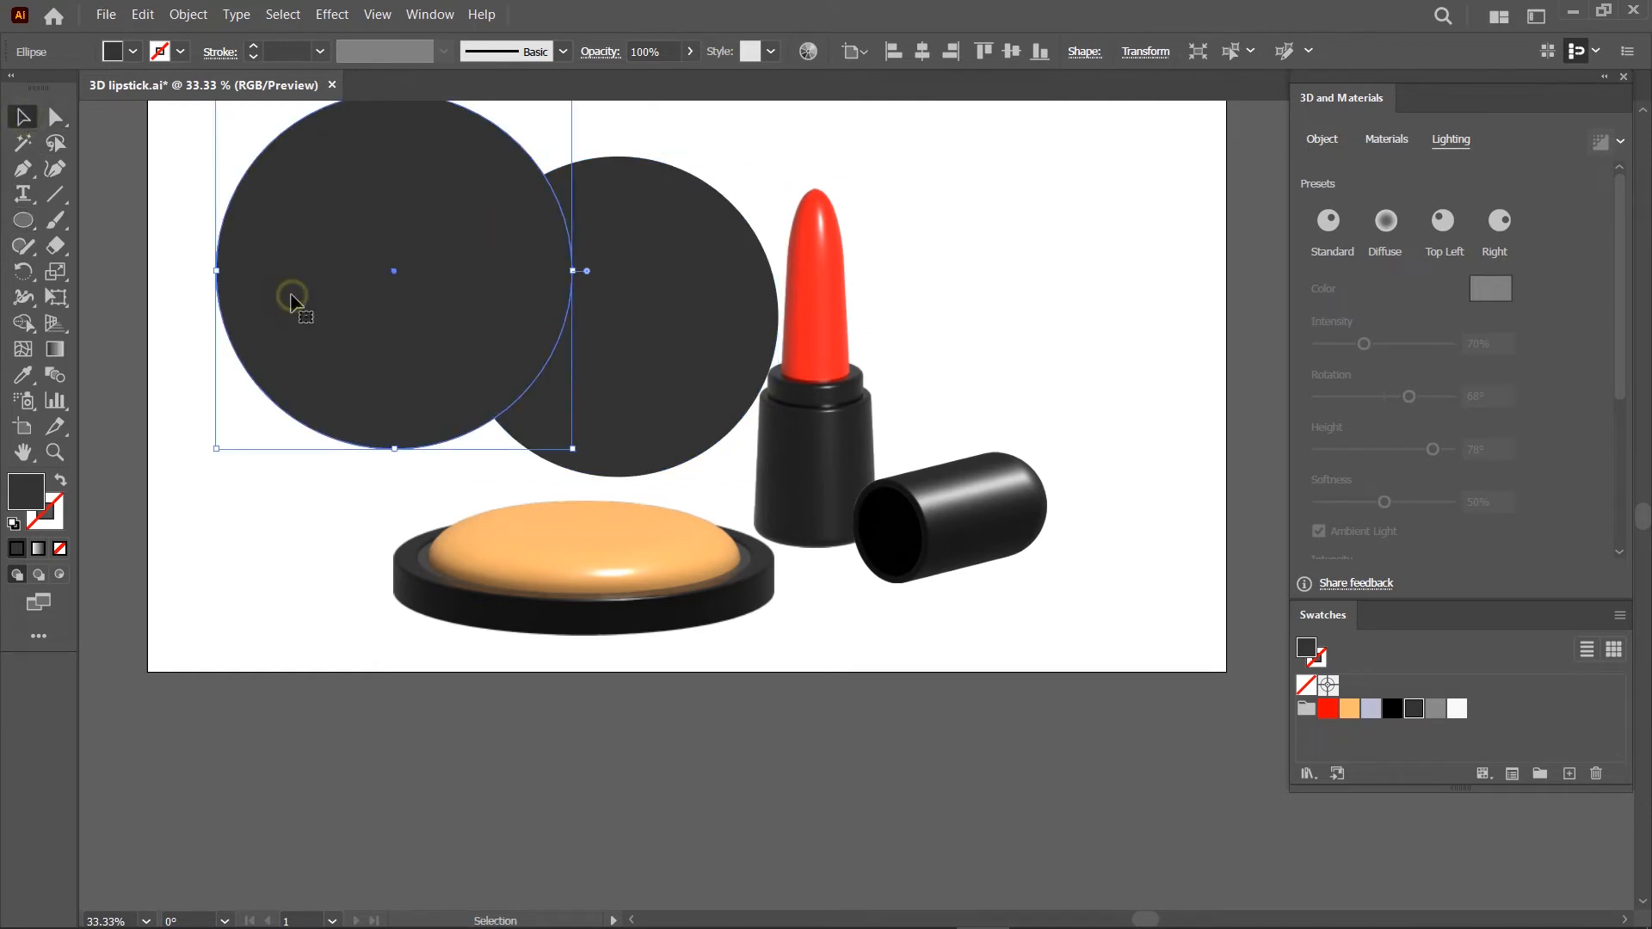
left_click(1392, 709)
Centre the two circles on each other horizontally and vertically, and place them in the artboard's upper-left area
left_click_drag(191, 208, 409, 298)
left_click(922, 50)
left_click(1011, 51)
left_click(652, 268)
Fill the inner circle with a linear gradient running diagonally from upper right to lower left, with two intermediate colour stops
left_click(417, 303)
double_click(54, 348)
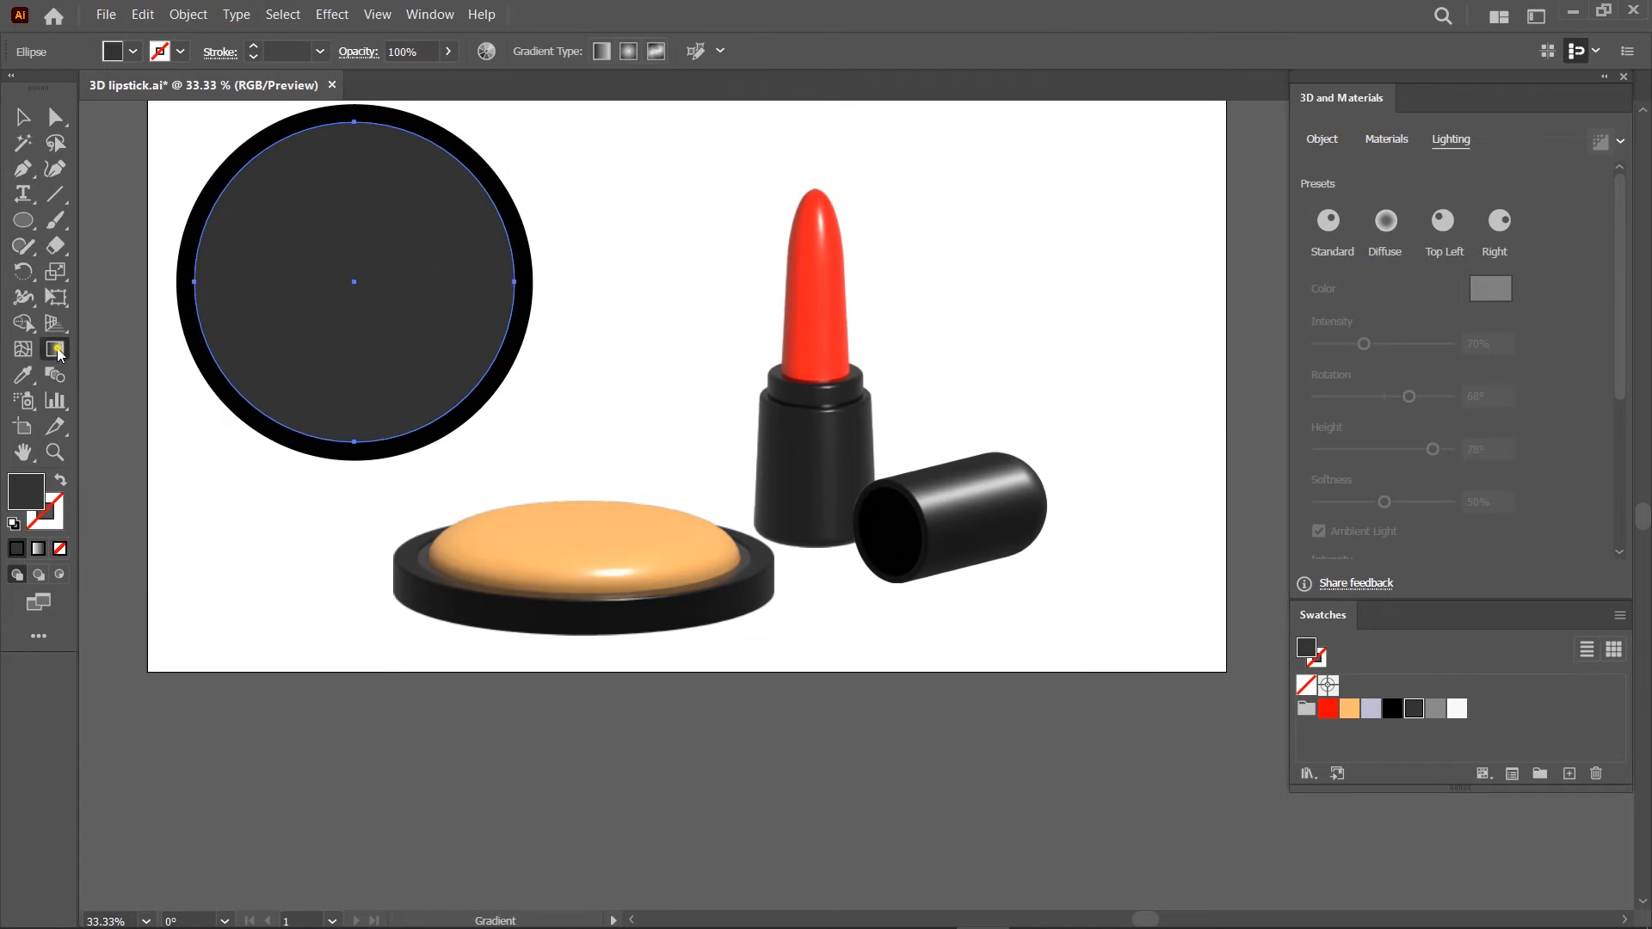
left_click(793, 679)
left_click_drag(467, 148, 179, 492)
left_click_drag(353, 284, 306, 350)
left_click(395, 254)
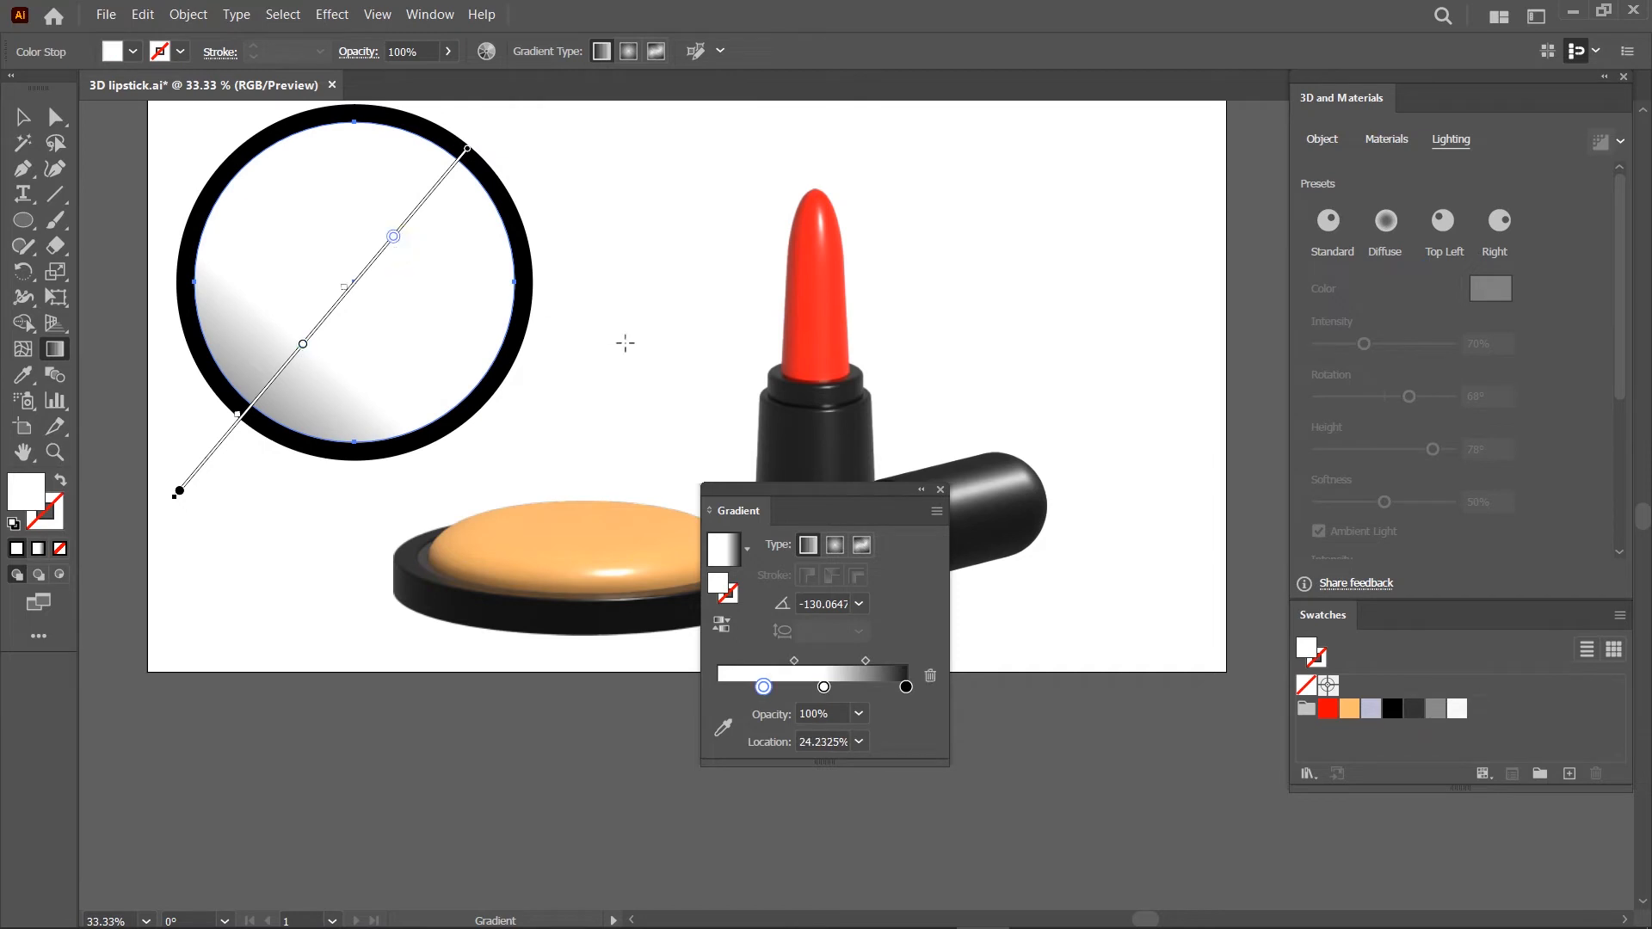
Colour the first intermediate gradient stop off-white, the second one grey, and the end stop off-white (R=248 G=248 B=248)
double_click(763, 687)
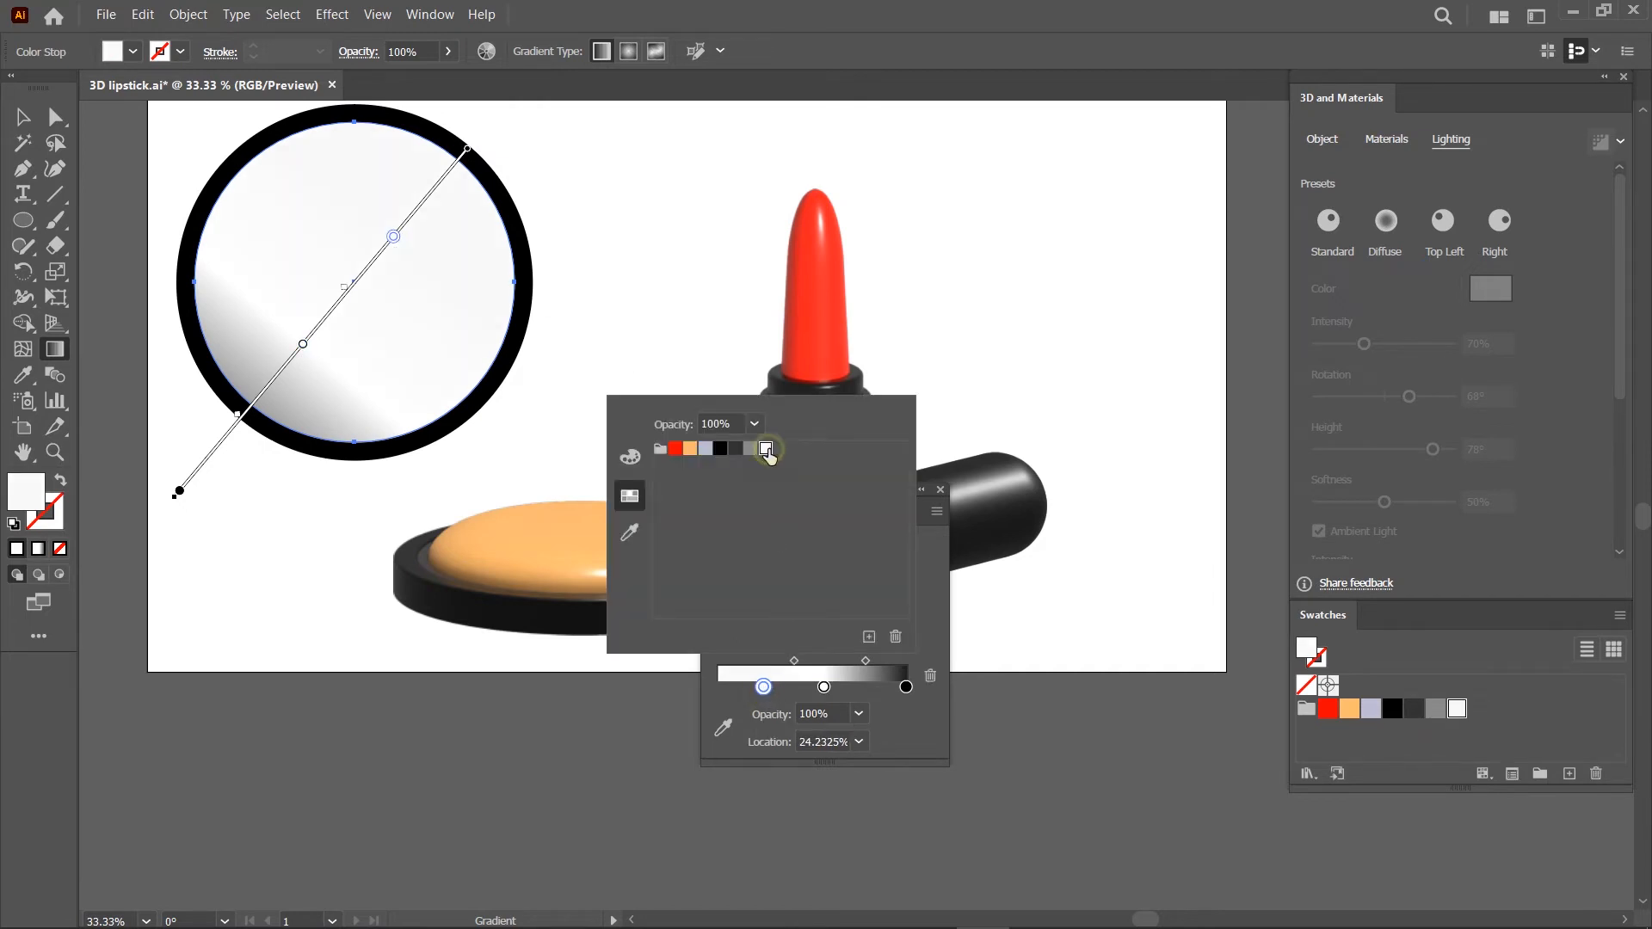
left_click(308, 351)
left_click(303, 345)
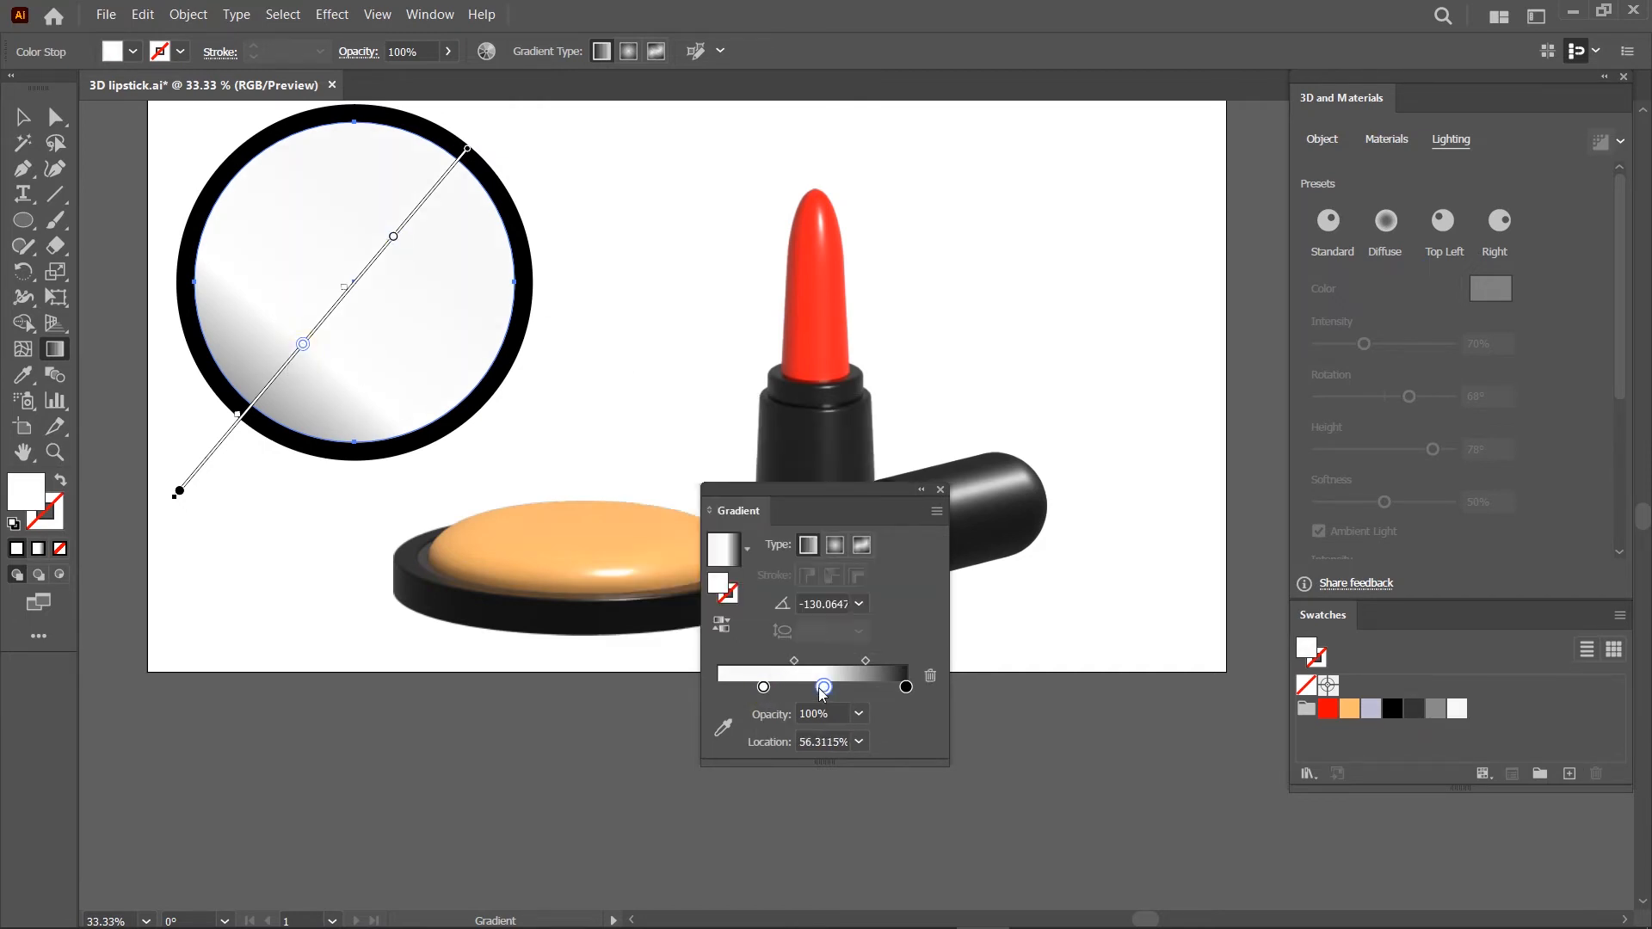
double_click(823, 687)
left_click(750, 449)
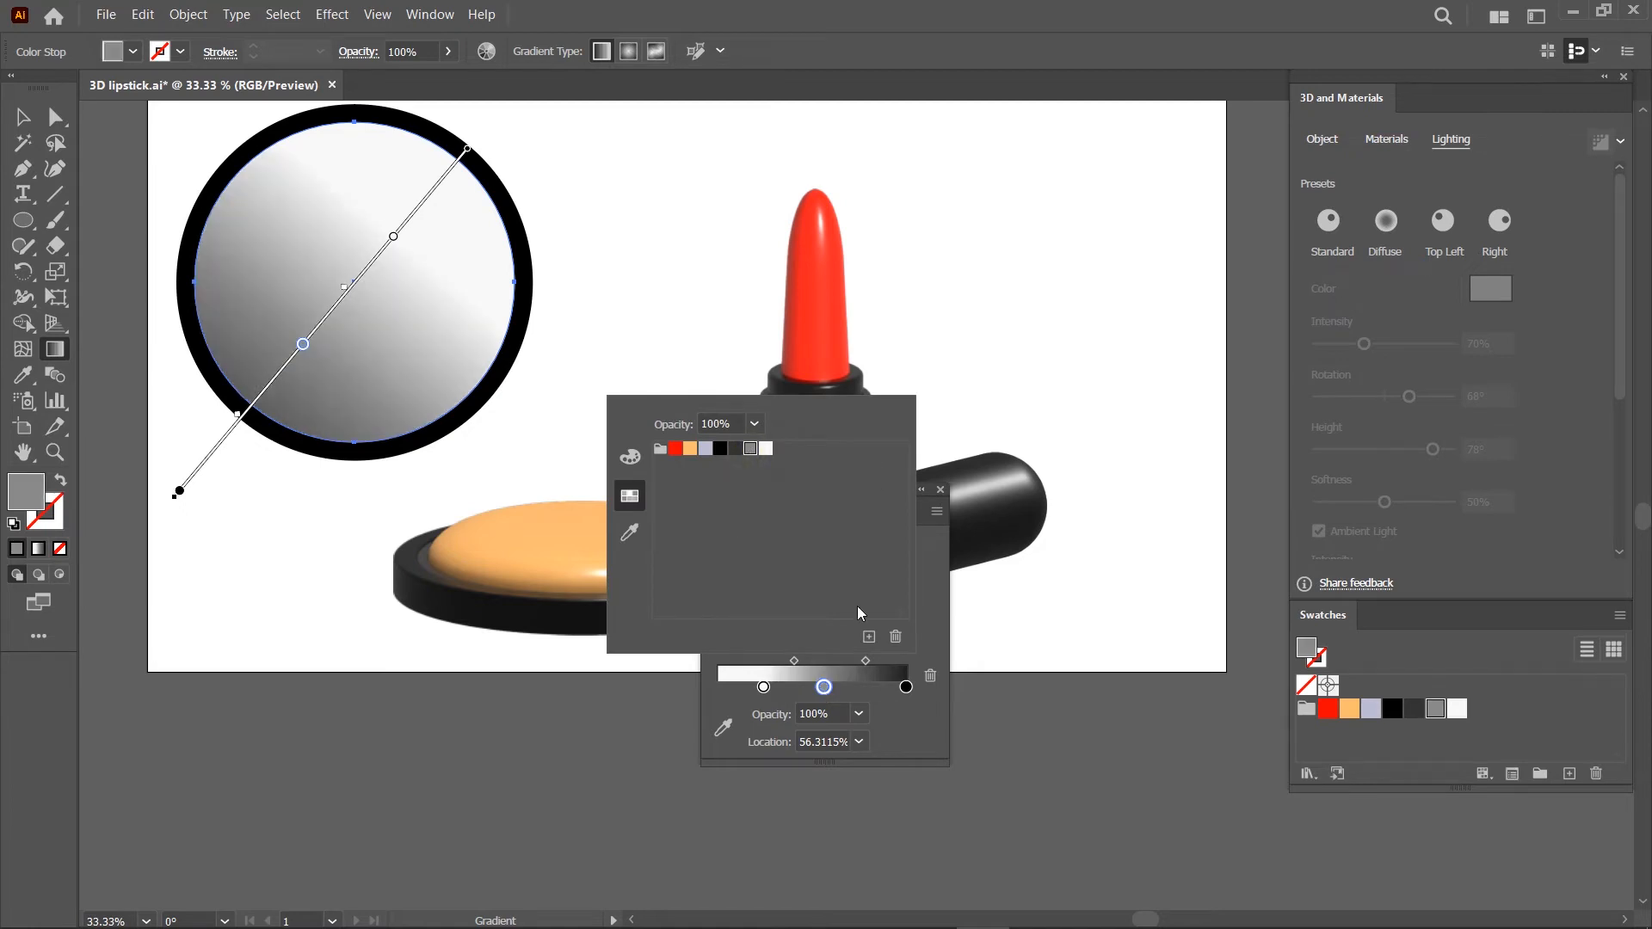
left_click(906, 688)
left_click(765, 449)
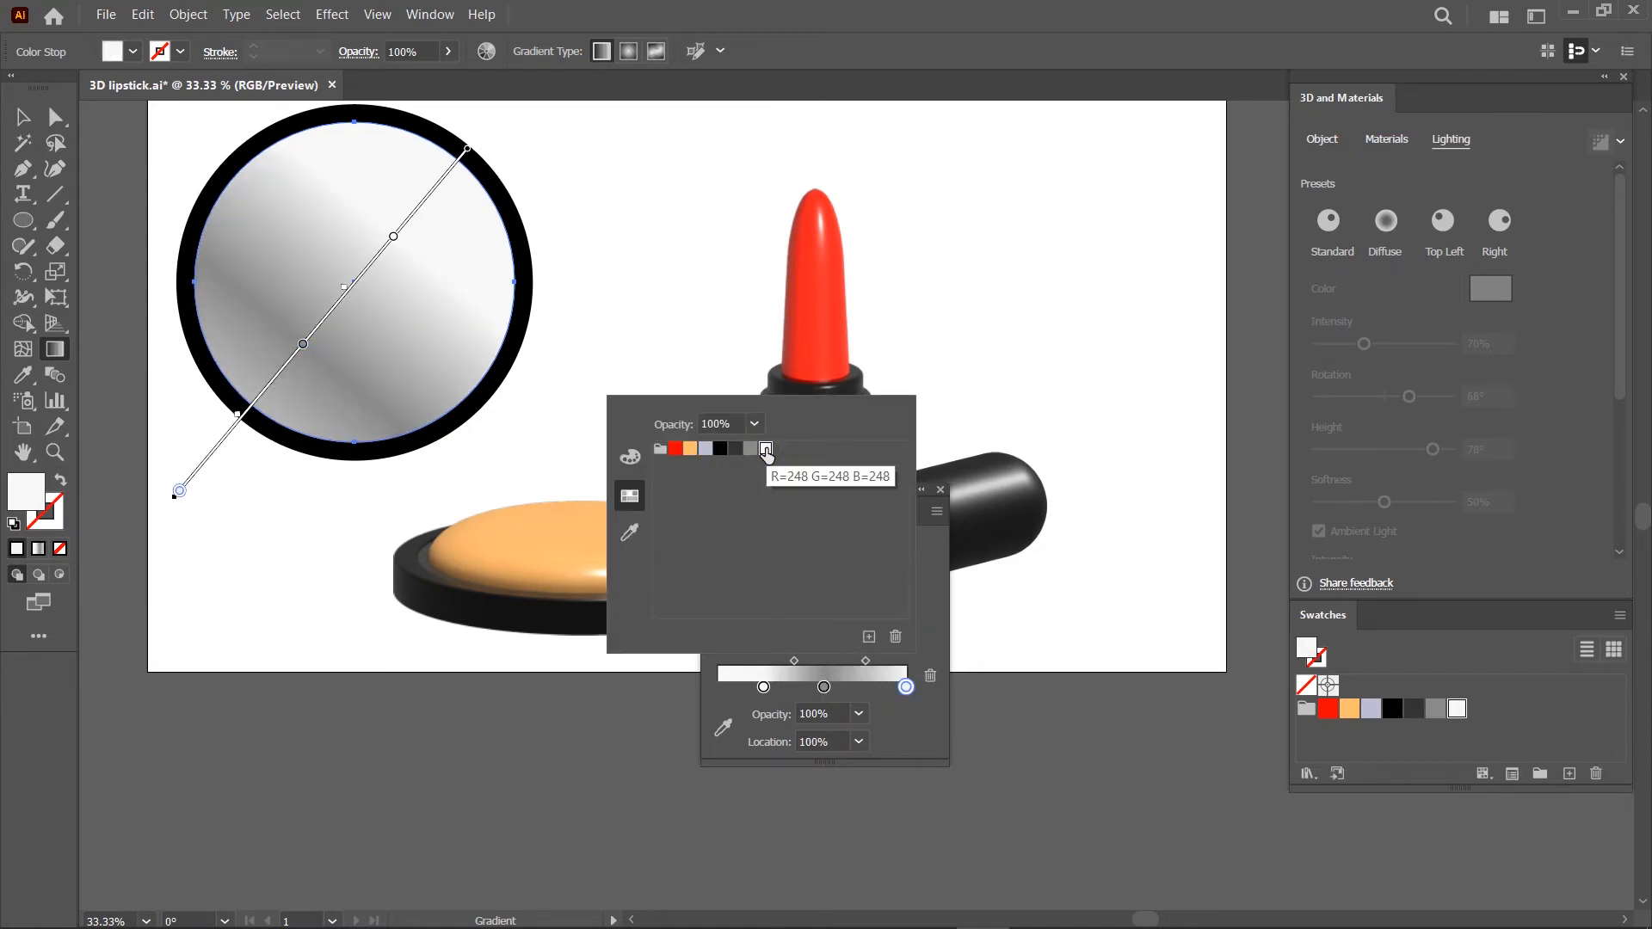
Shift the grey and off-white intermediate gradient stops towards the gradient's lower-left end
left_click(305, 346)
left_click_drag(303, 345, 276, 375)
left_click_drag(393, 245, 350, 295)
key("v")
left_click(940, 490)
Group the black circle with the gradient circle and save the document
left_click_drag(590, 176, 370, 338)
right_click(442, 306)
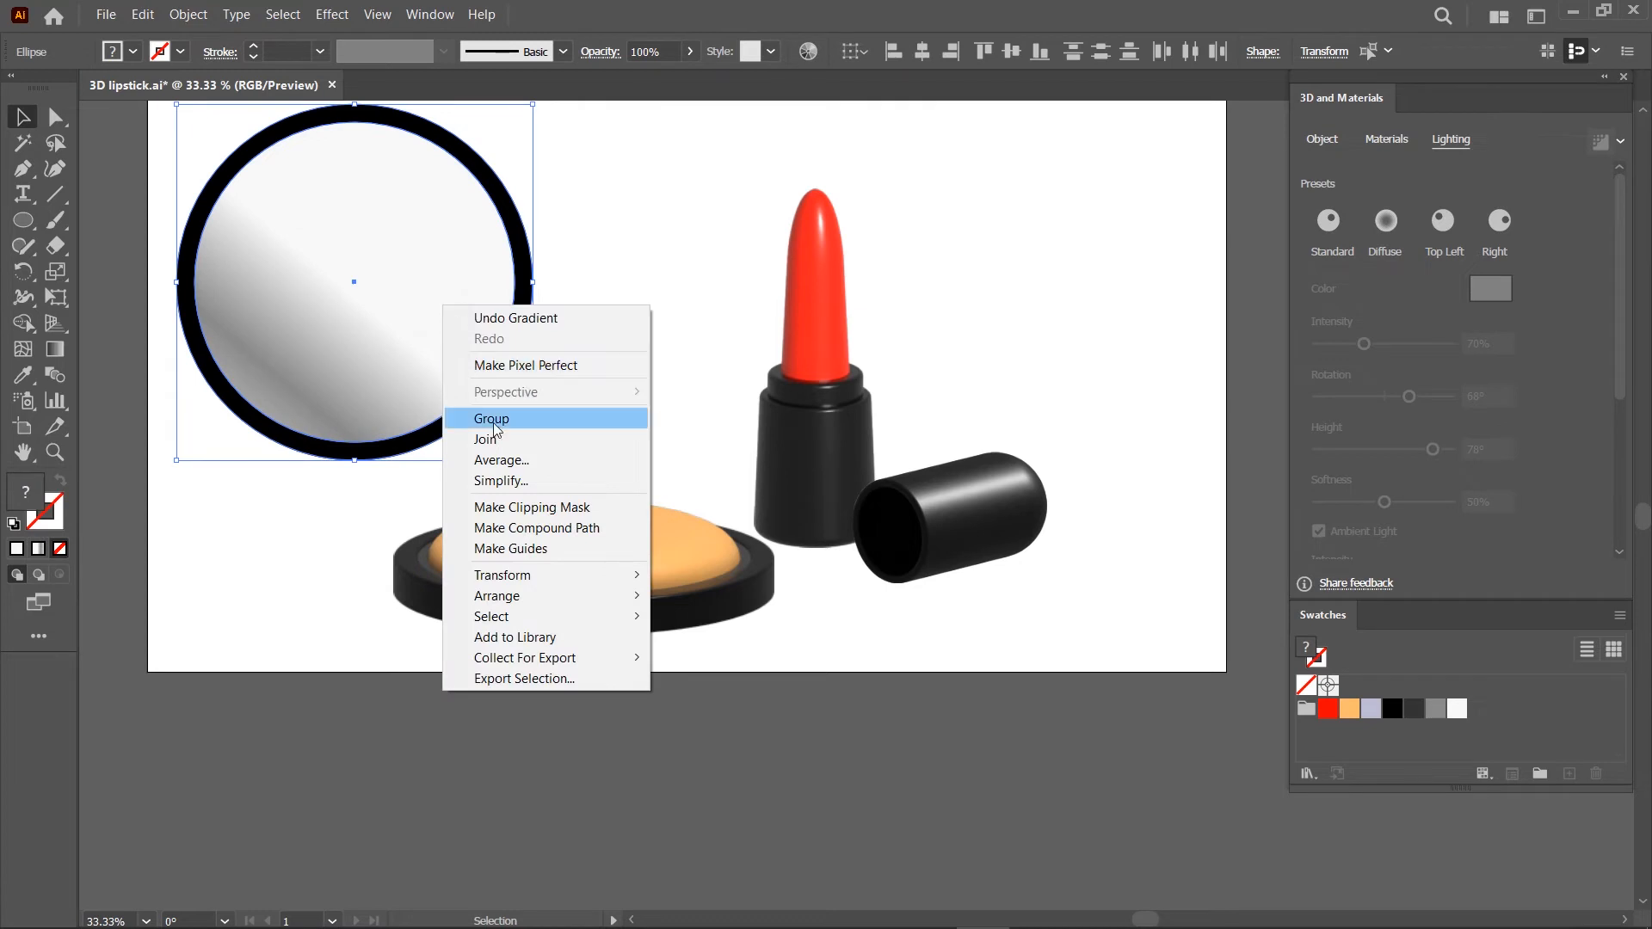
left_click(500, 419)
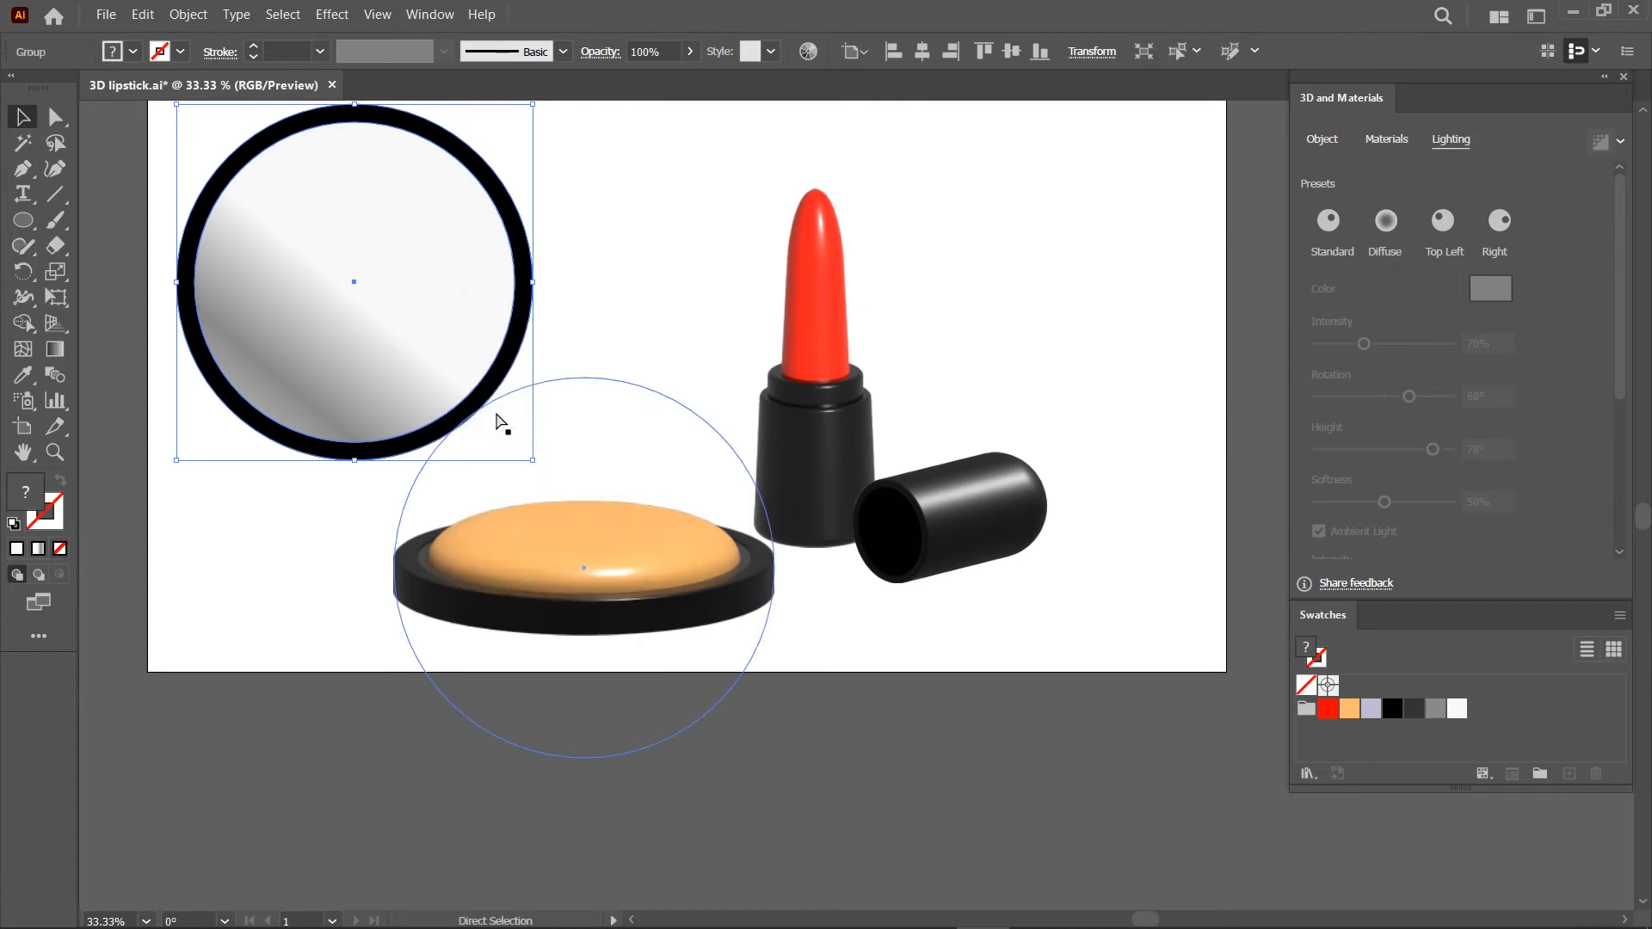
key("ctrl+s")
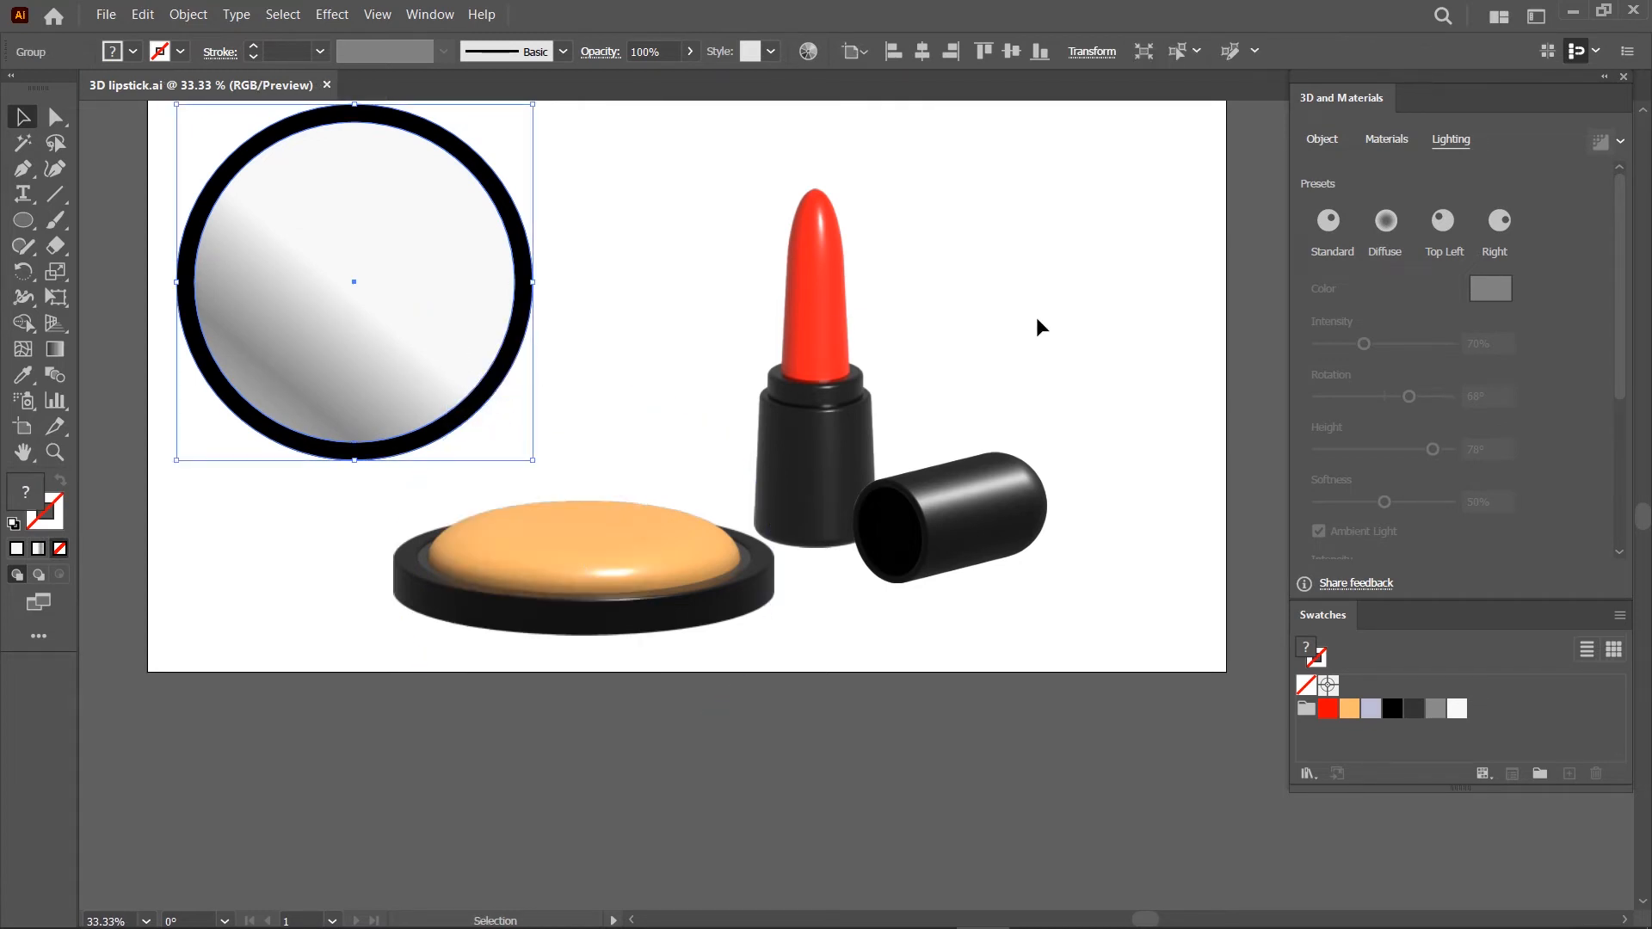
Inflate the mirror group in 3D with a depth of 33 px and a volume of 0%
left_click(1326, 145)
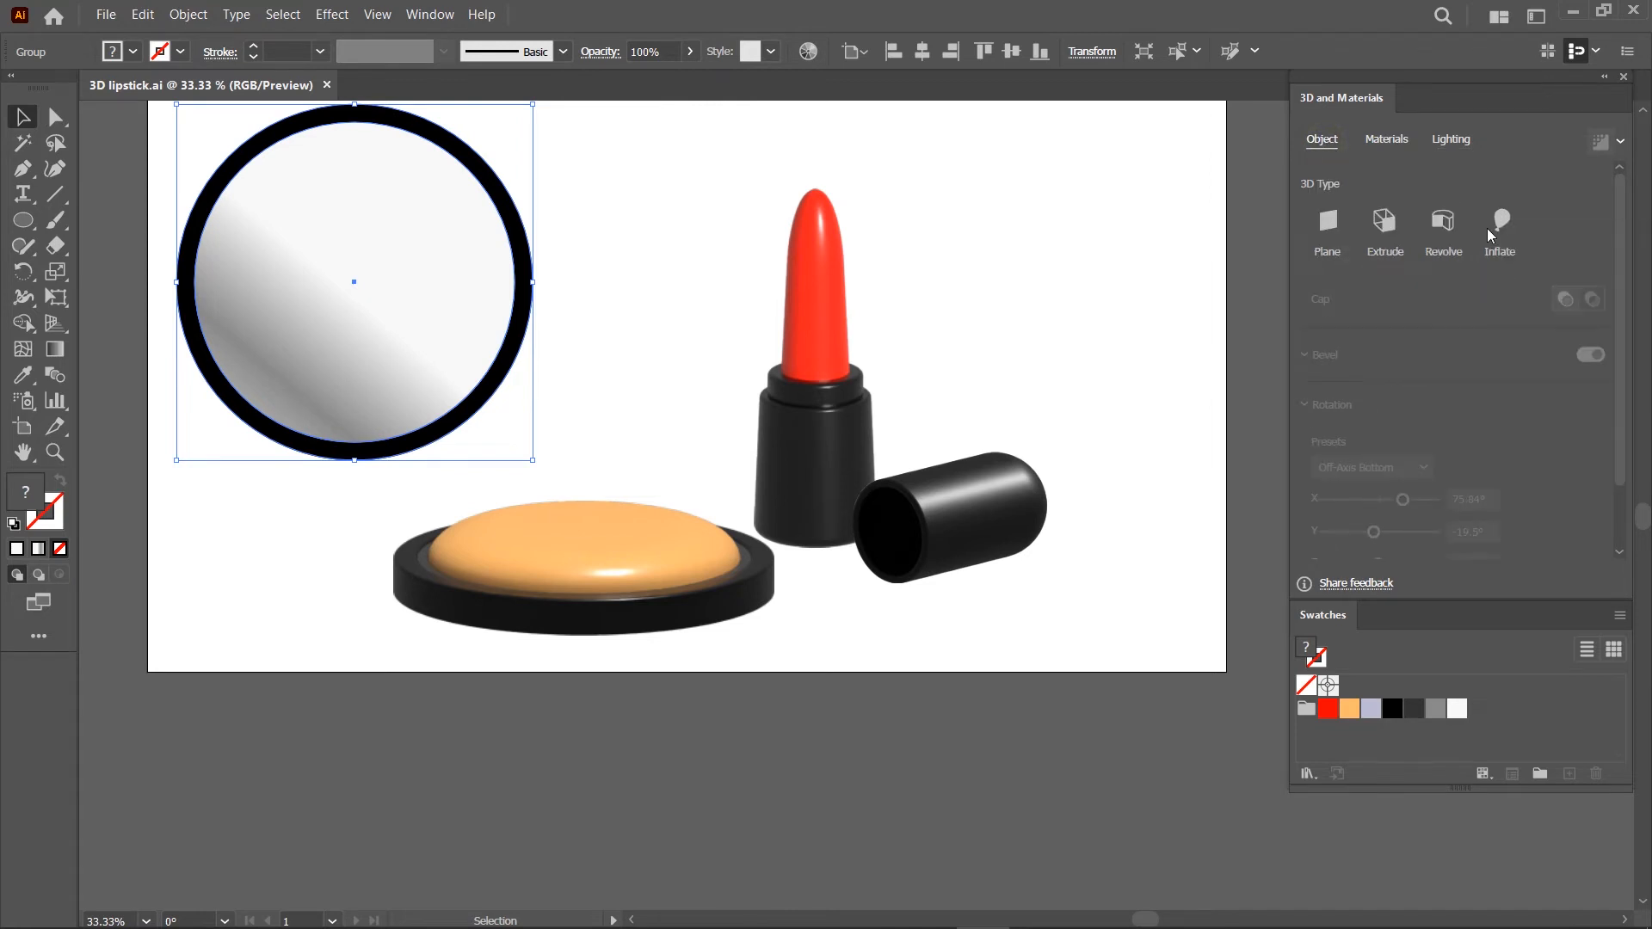
left_click(1498, 239)
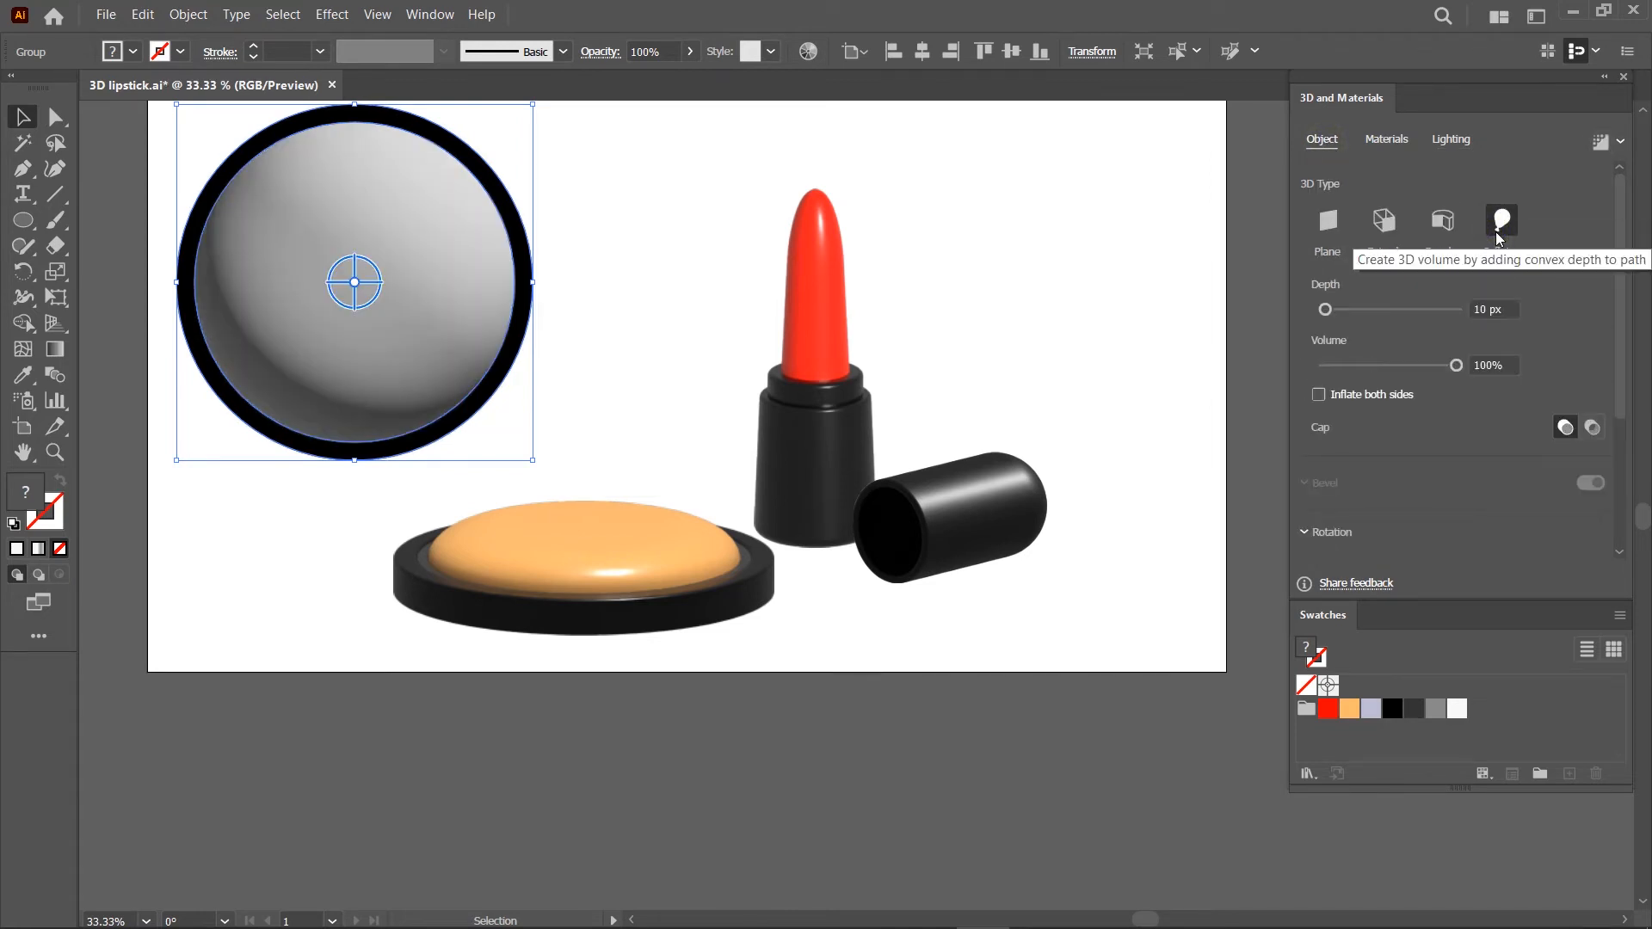
left_click(1515, 304)
type("33")
left_click(1493, 365)
type("0")
Move the mirror down to the compact's edge and rotate it in 3D so that it leans diagonally
left_click_drag(433, 337, 451, 413)
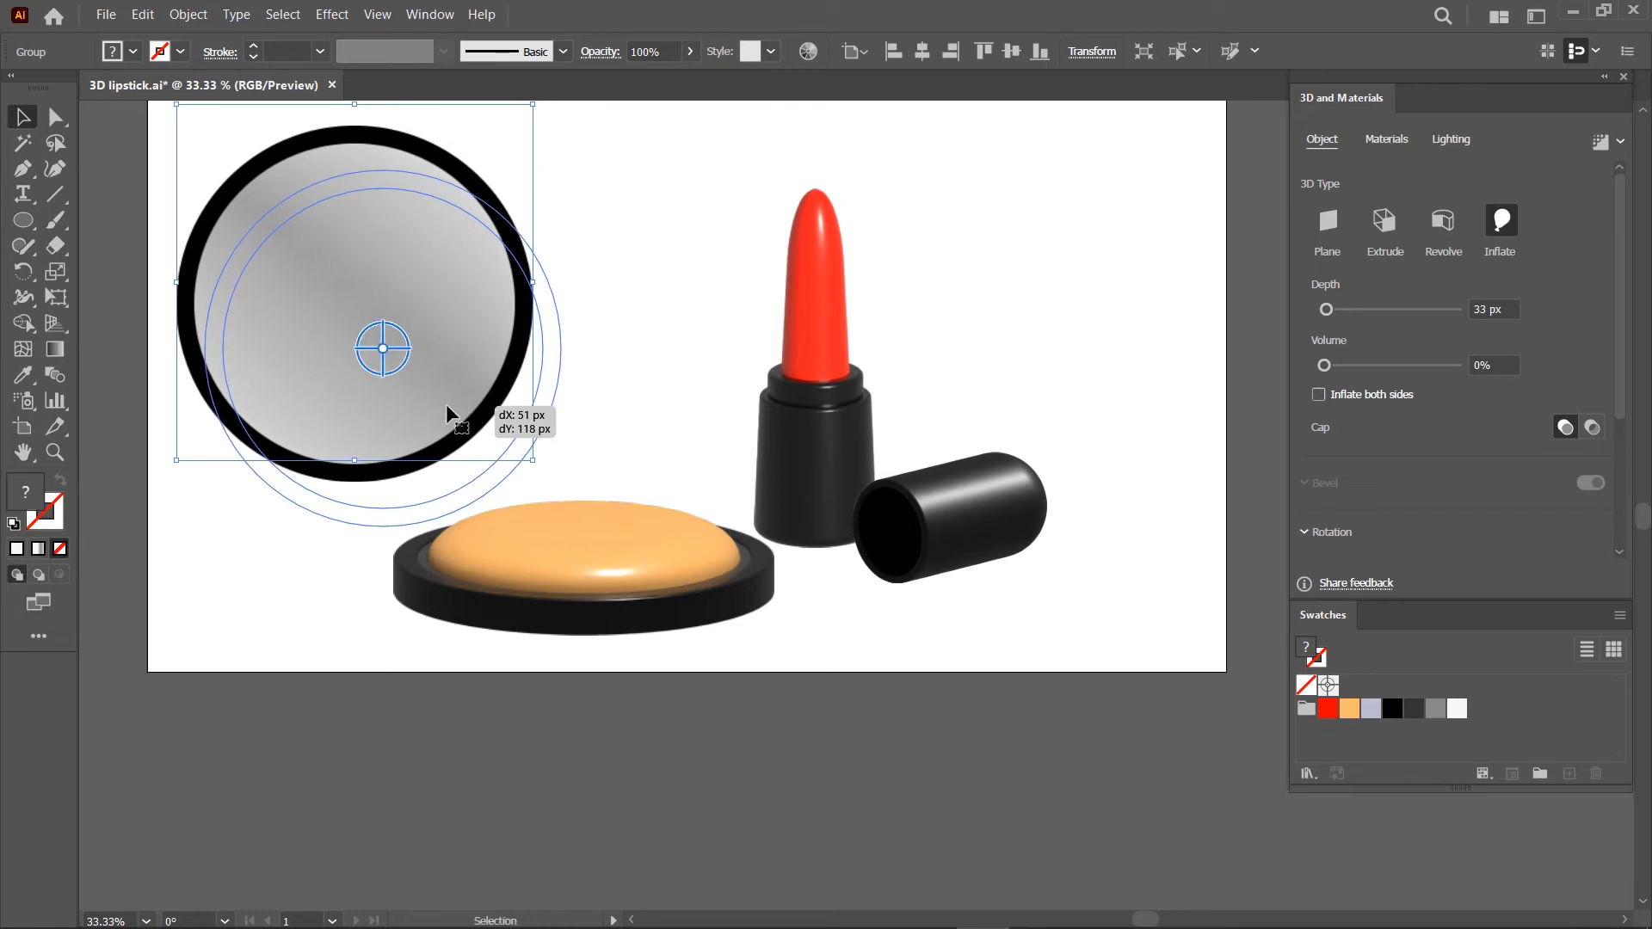
left_click_drag(383, 370, 395, 332)
mouse_move(468, 375)
left_mouse_down()
mouse_move(462, 389)
mouse_move(370, 368)
mouse_move(445, 365)
left_mouse_up()
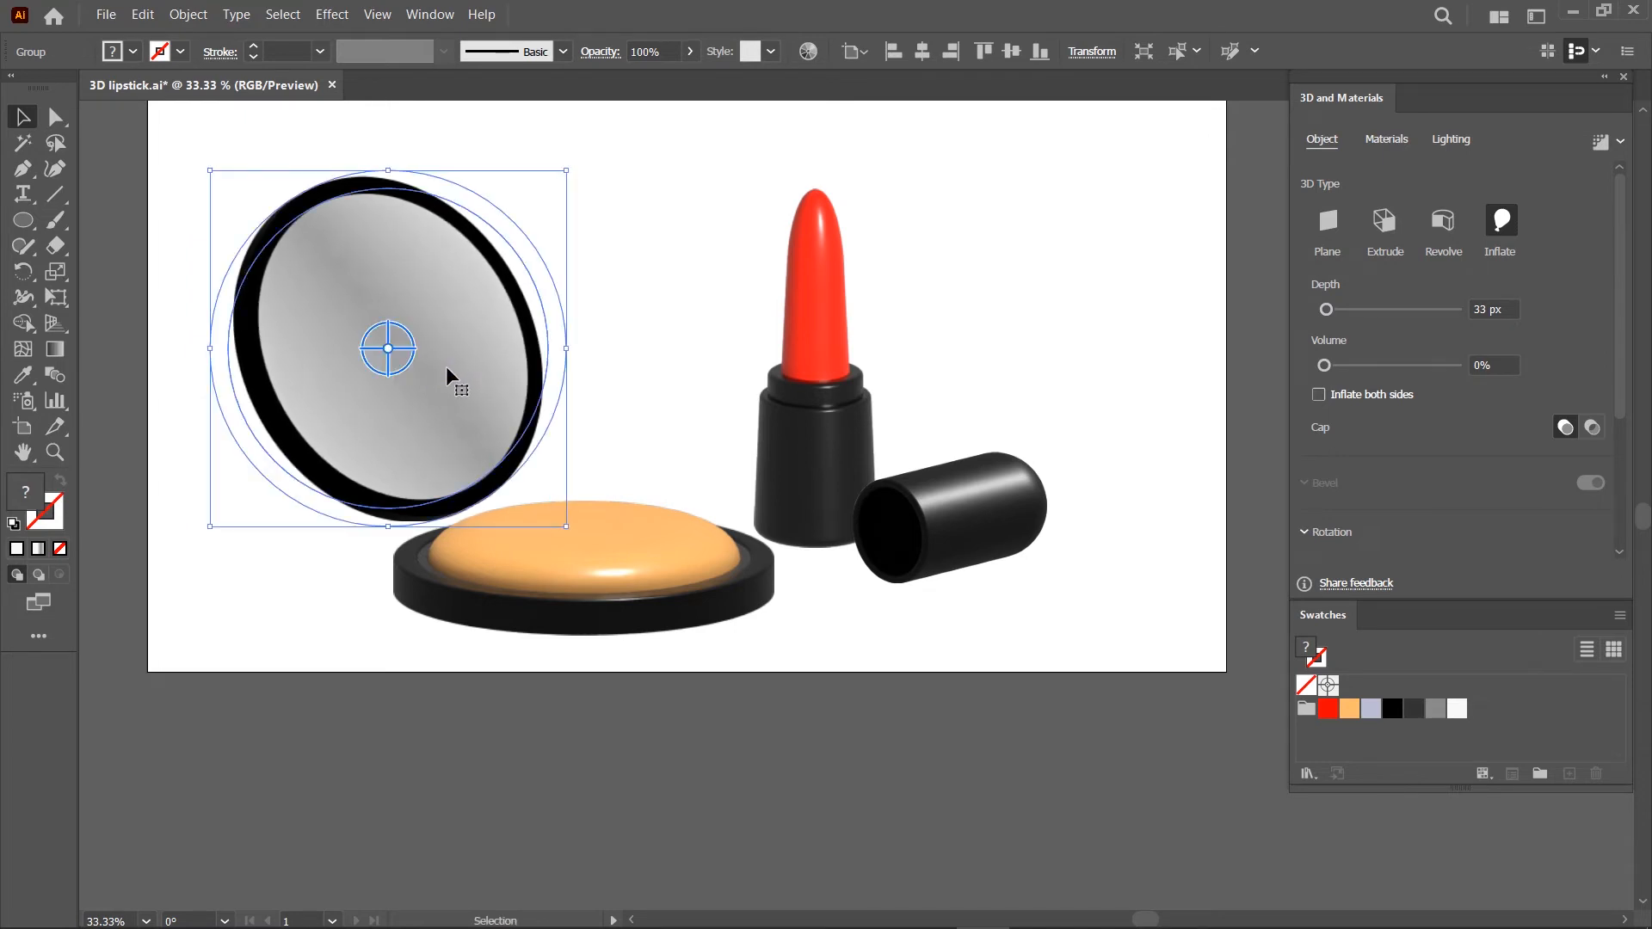
Set the mirror's lighting rotation to 65° and the light height to 60°
left_click(1451, 140)
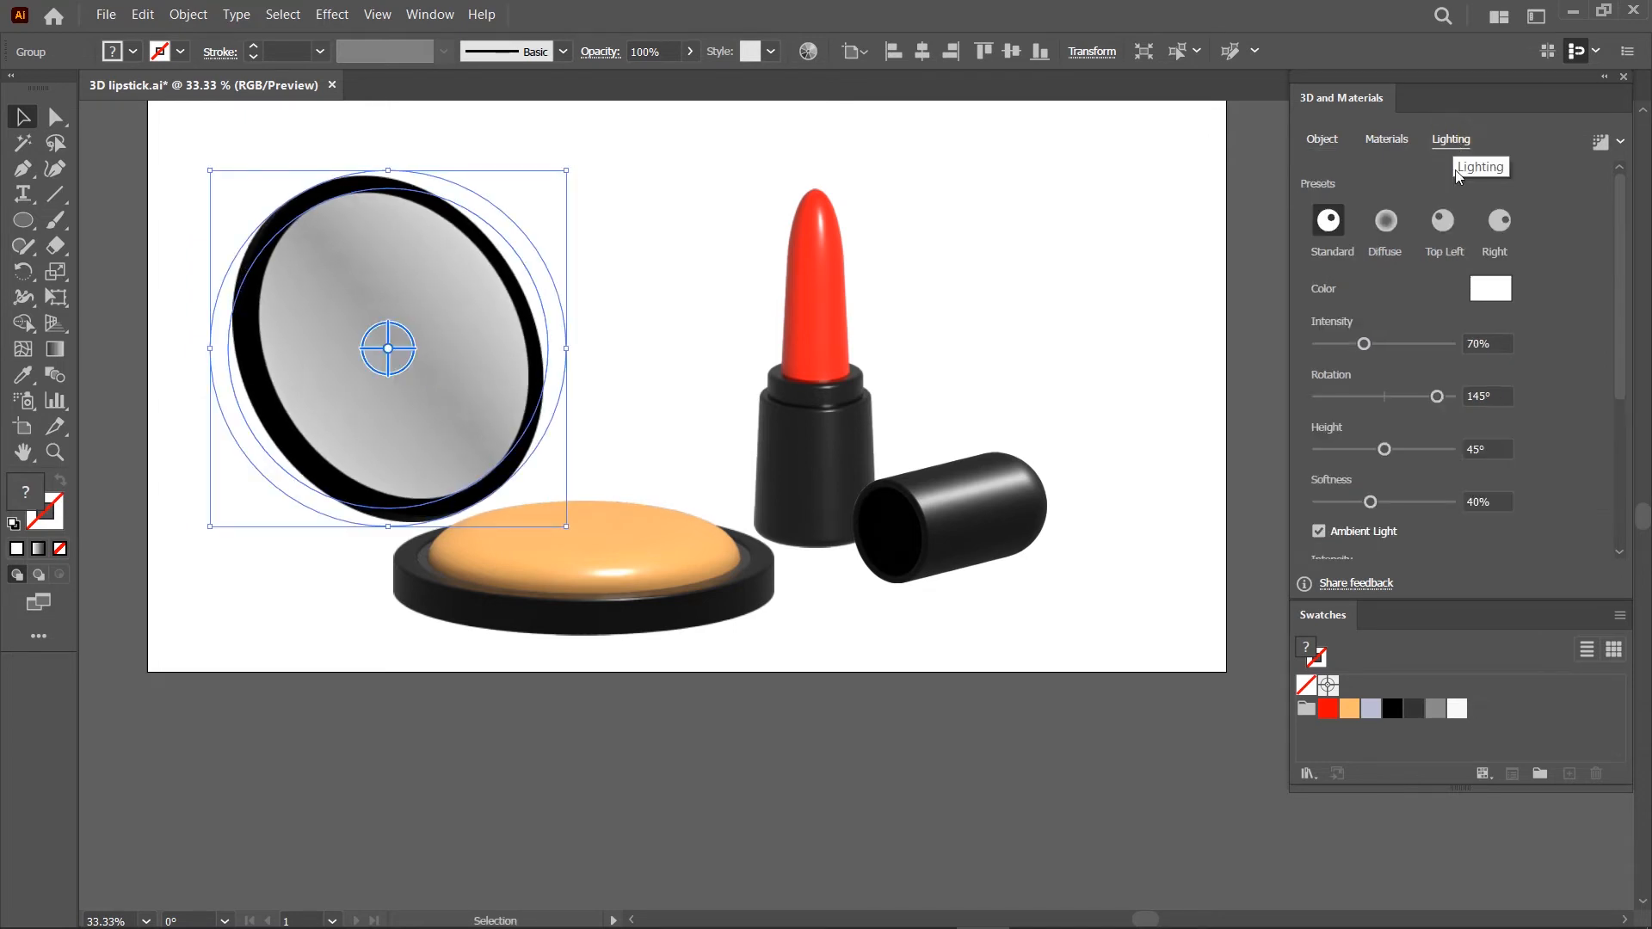
left_click(1497, 395)
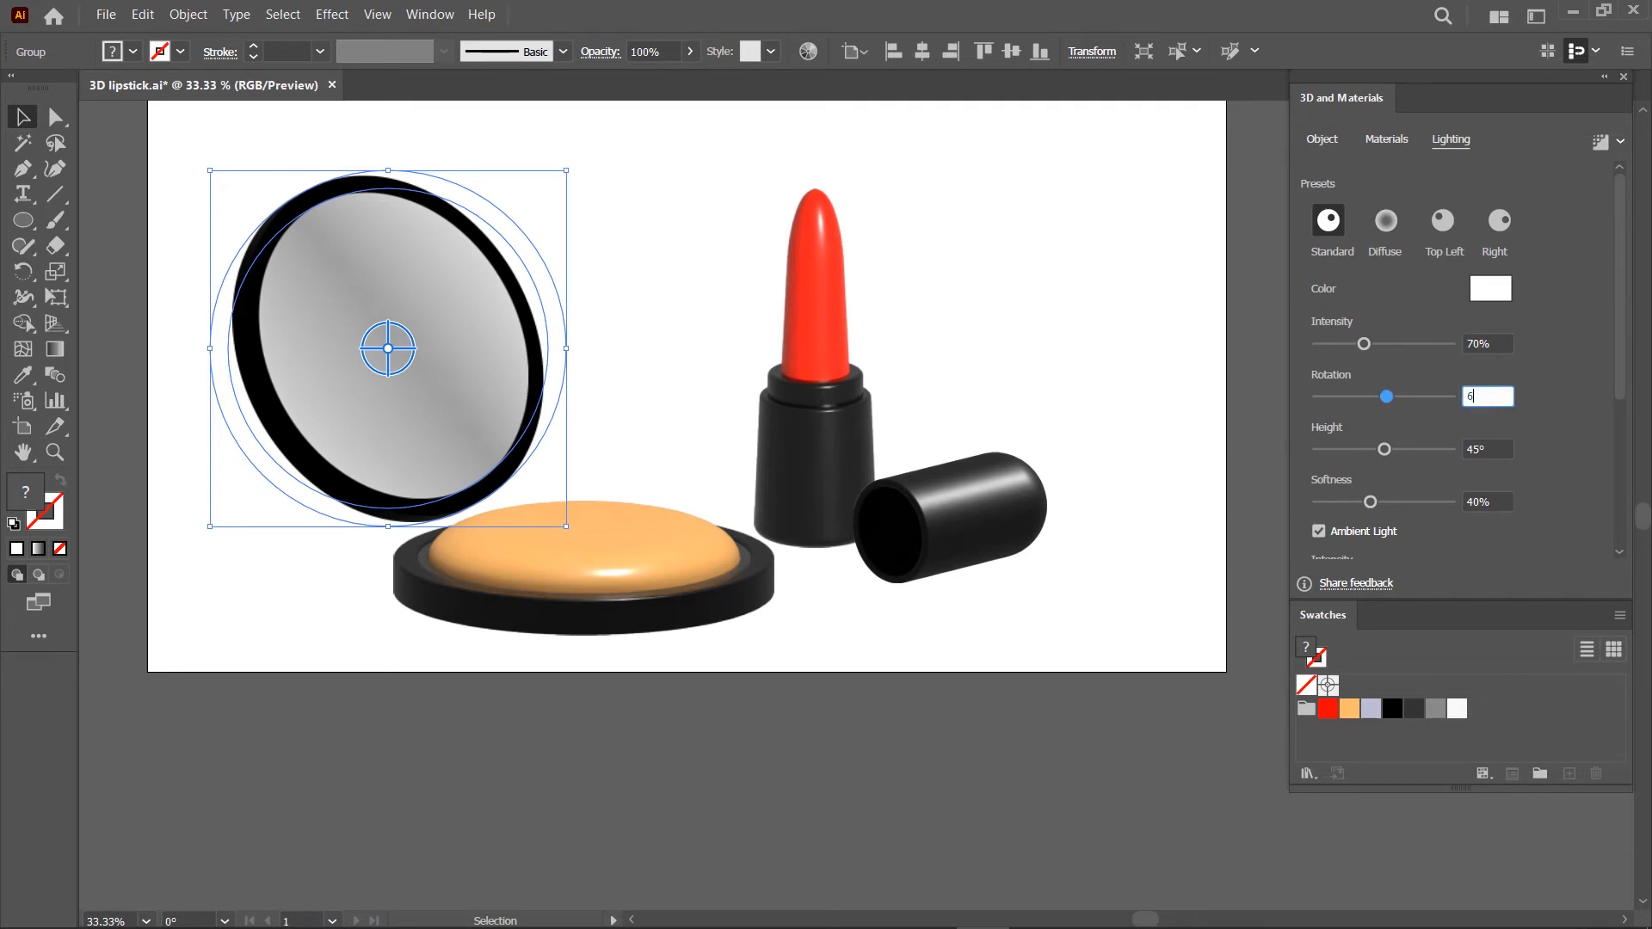
type("65")
left_click(1467, 451)
type("6")
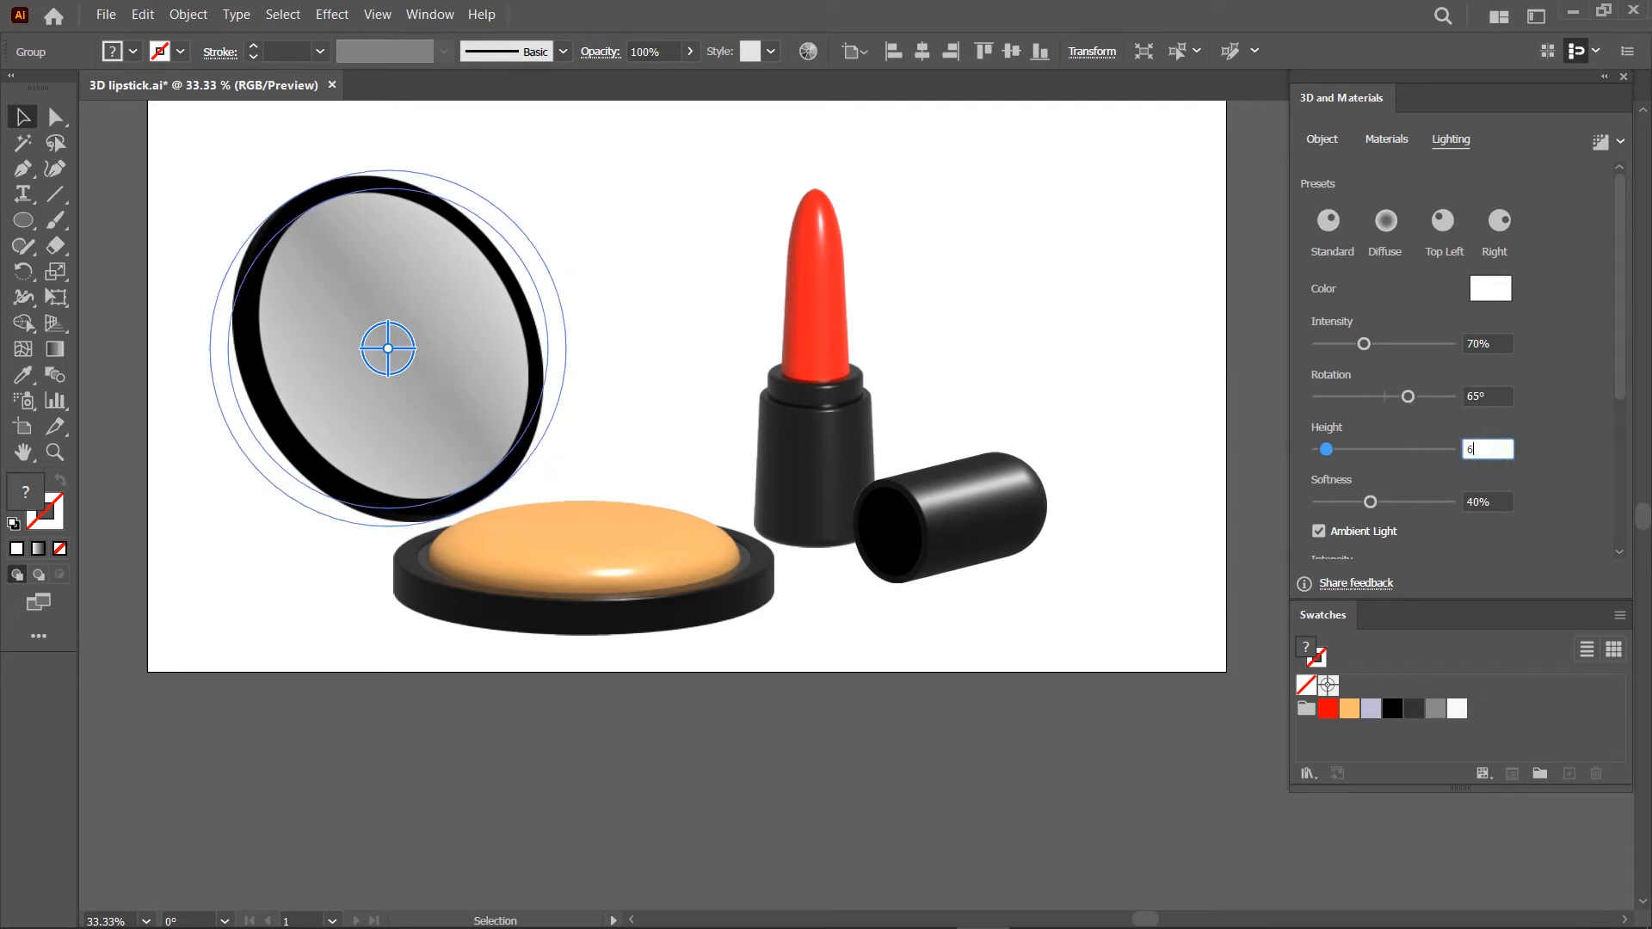
type("0")
key("Return")
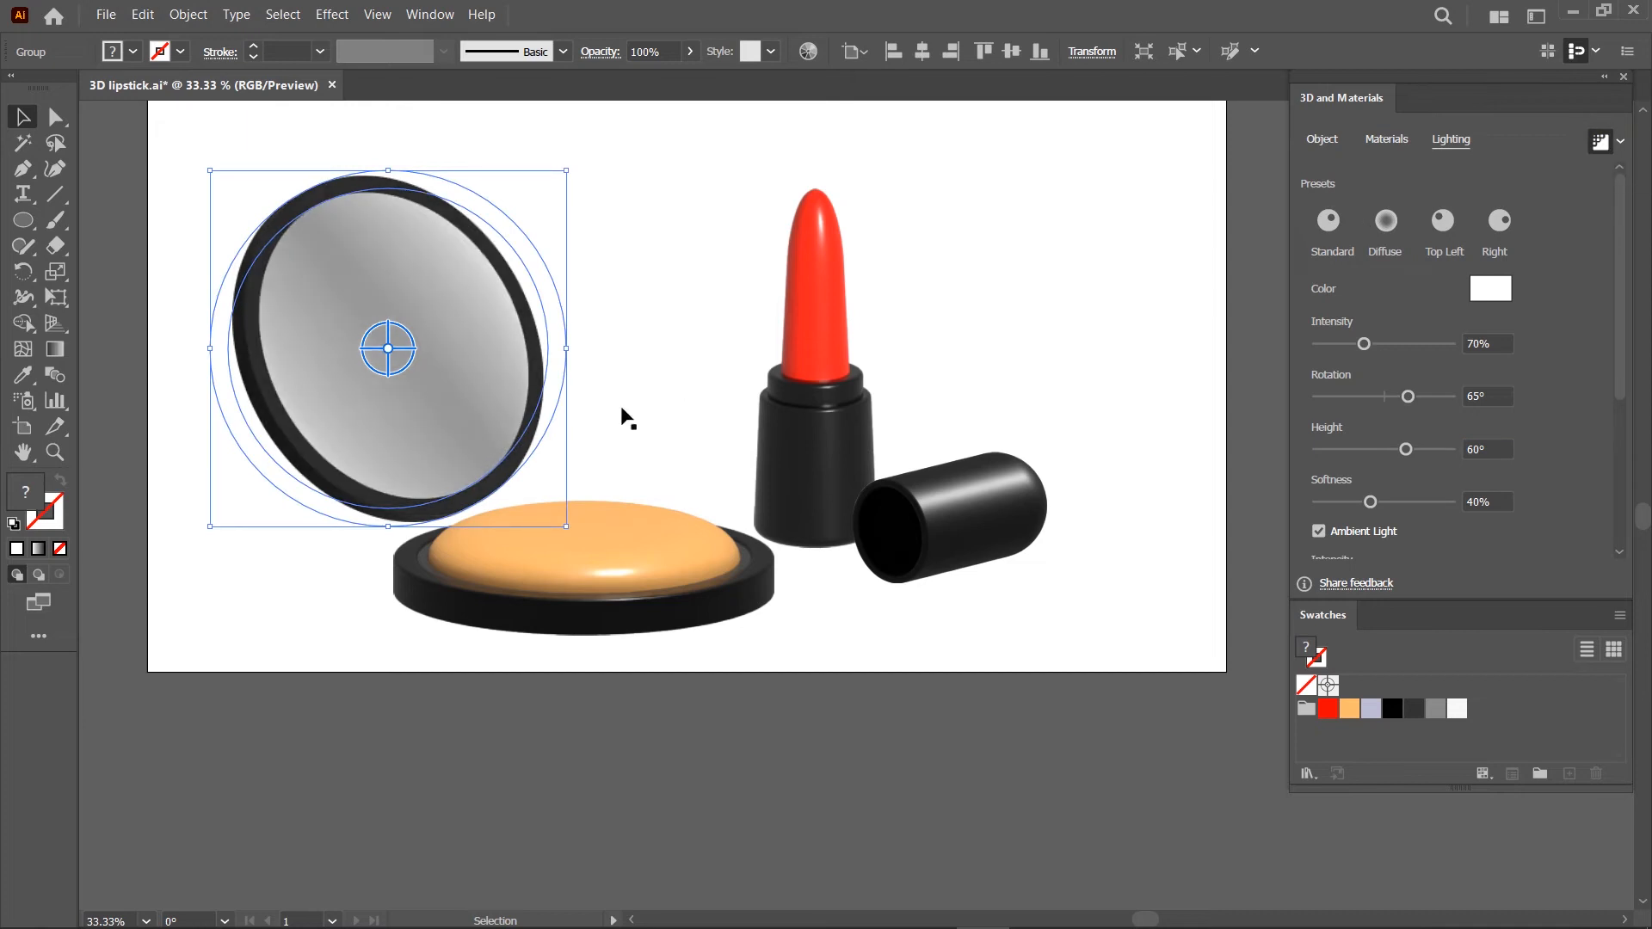
Isolate the mirror's inner gradient circle and recolour its grey gradient stop to #AAAAAA
double_click(448, 418)
left_click(448, 417)
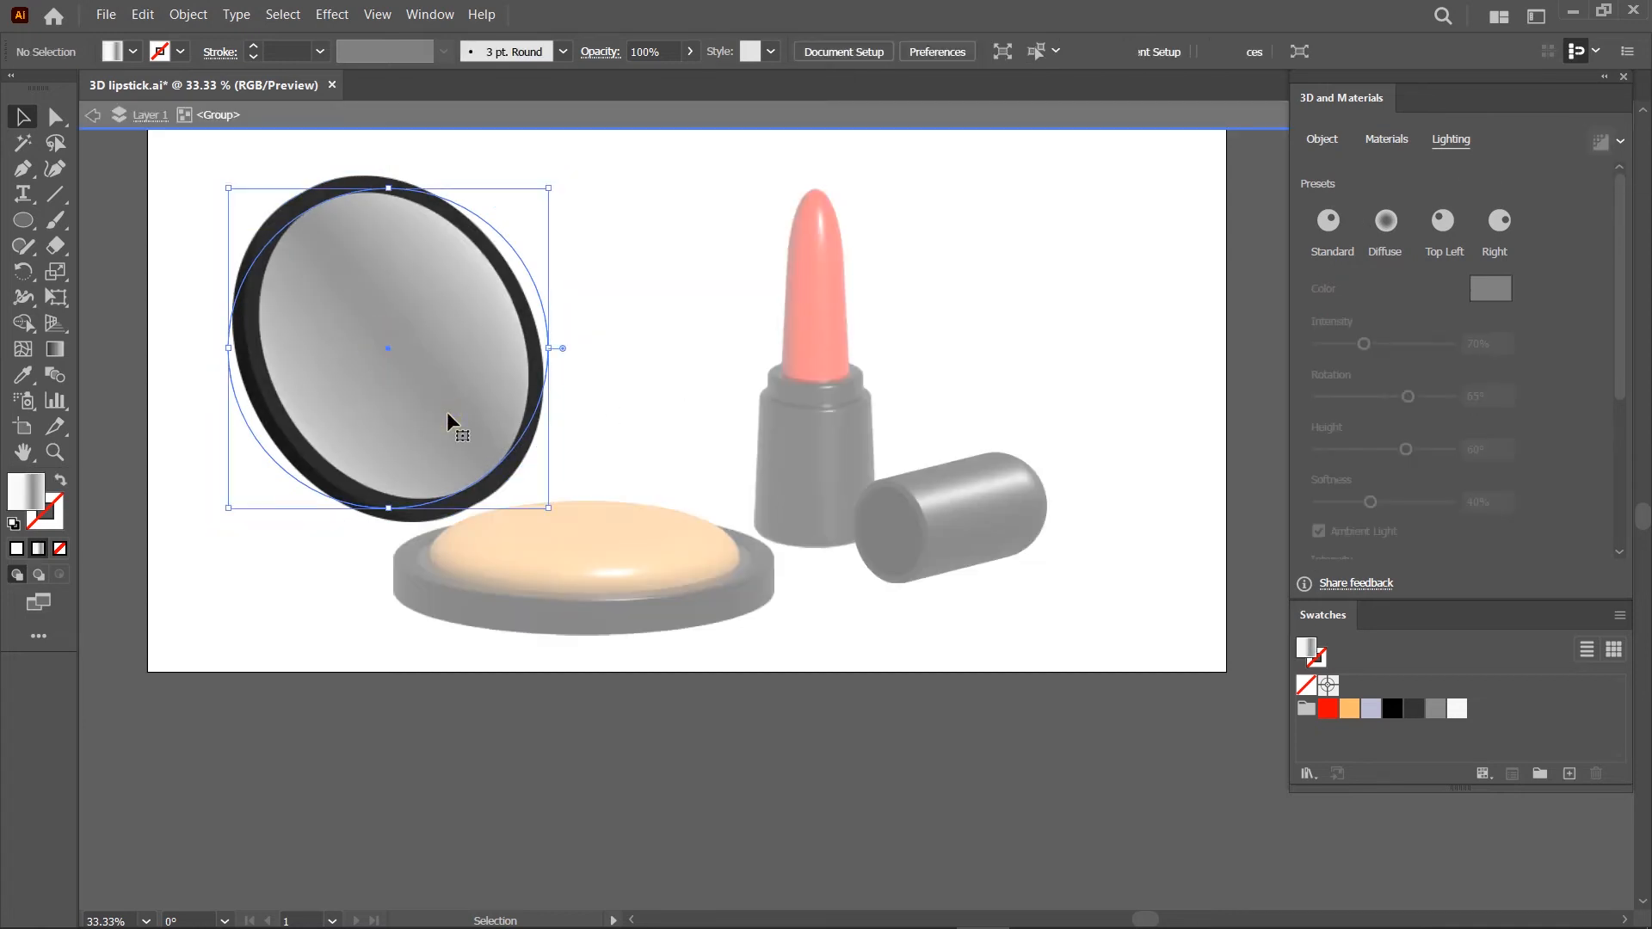
left_click(54, 349)
left_click(310, 442)
double_click(26, 492)
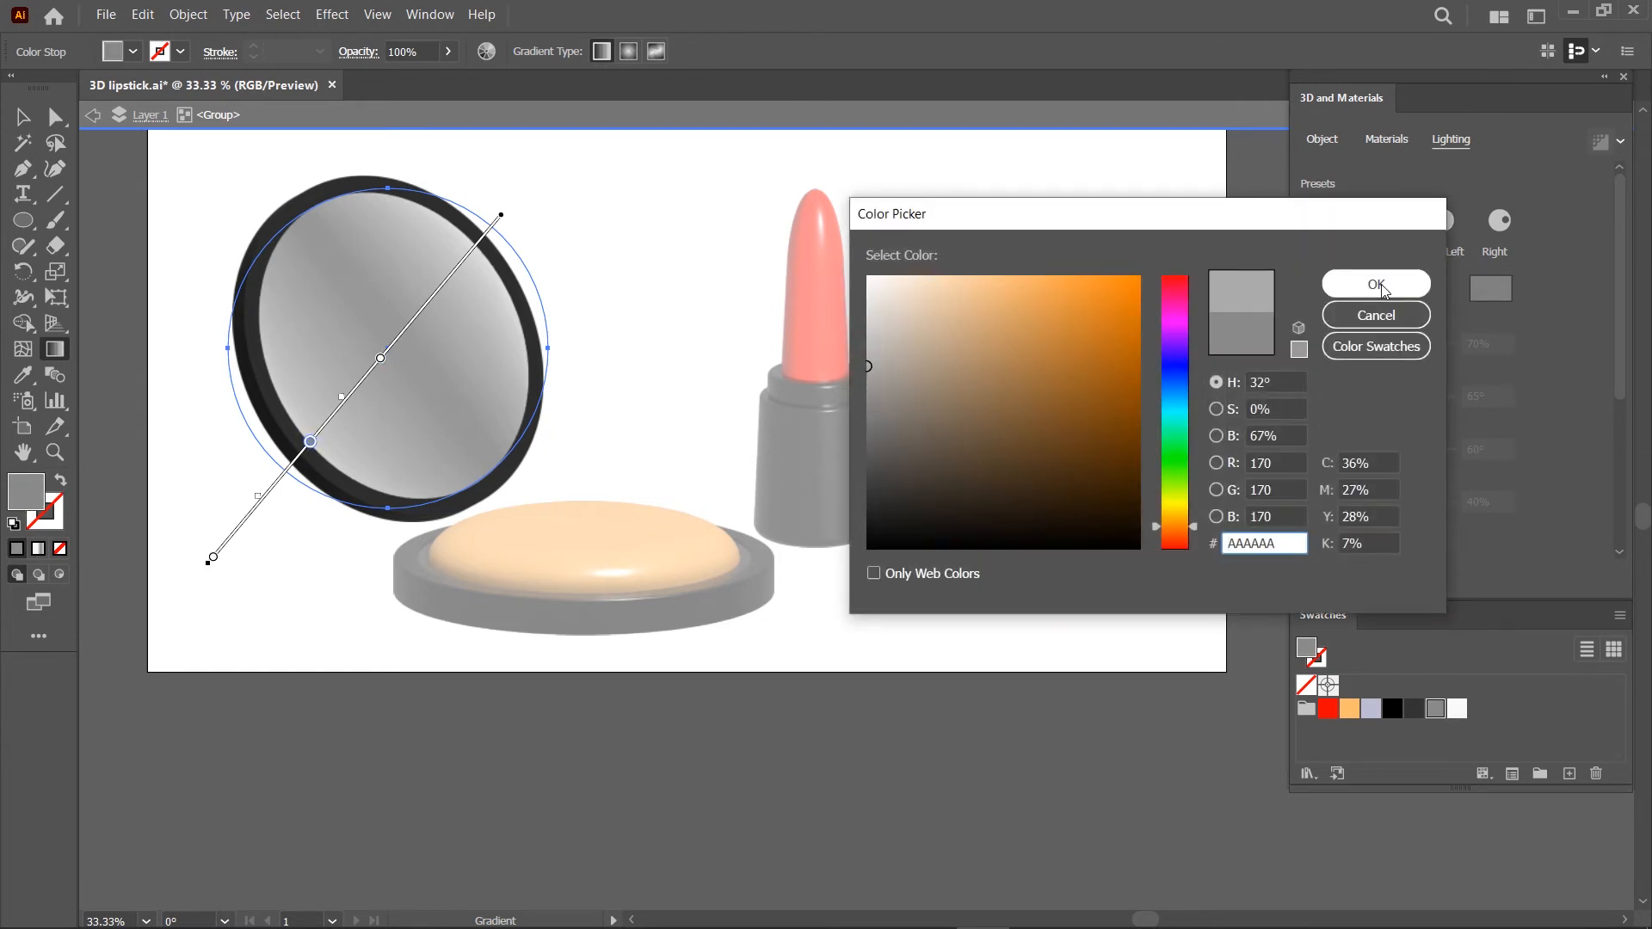
left_click(1374, 285)
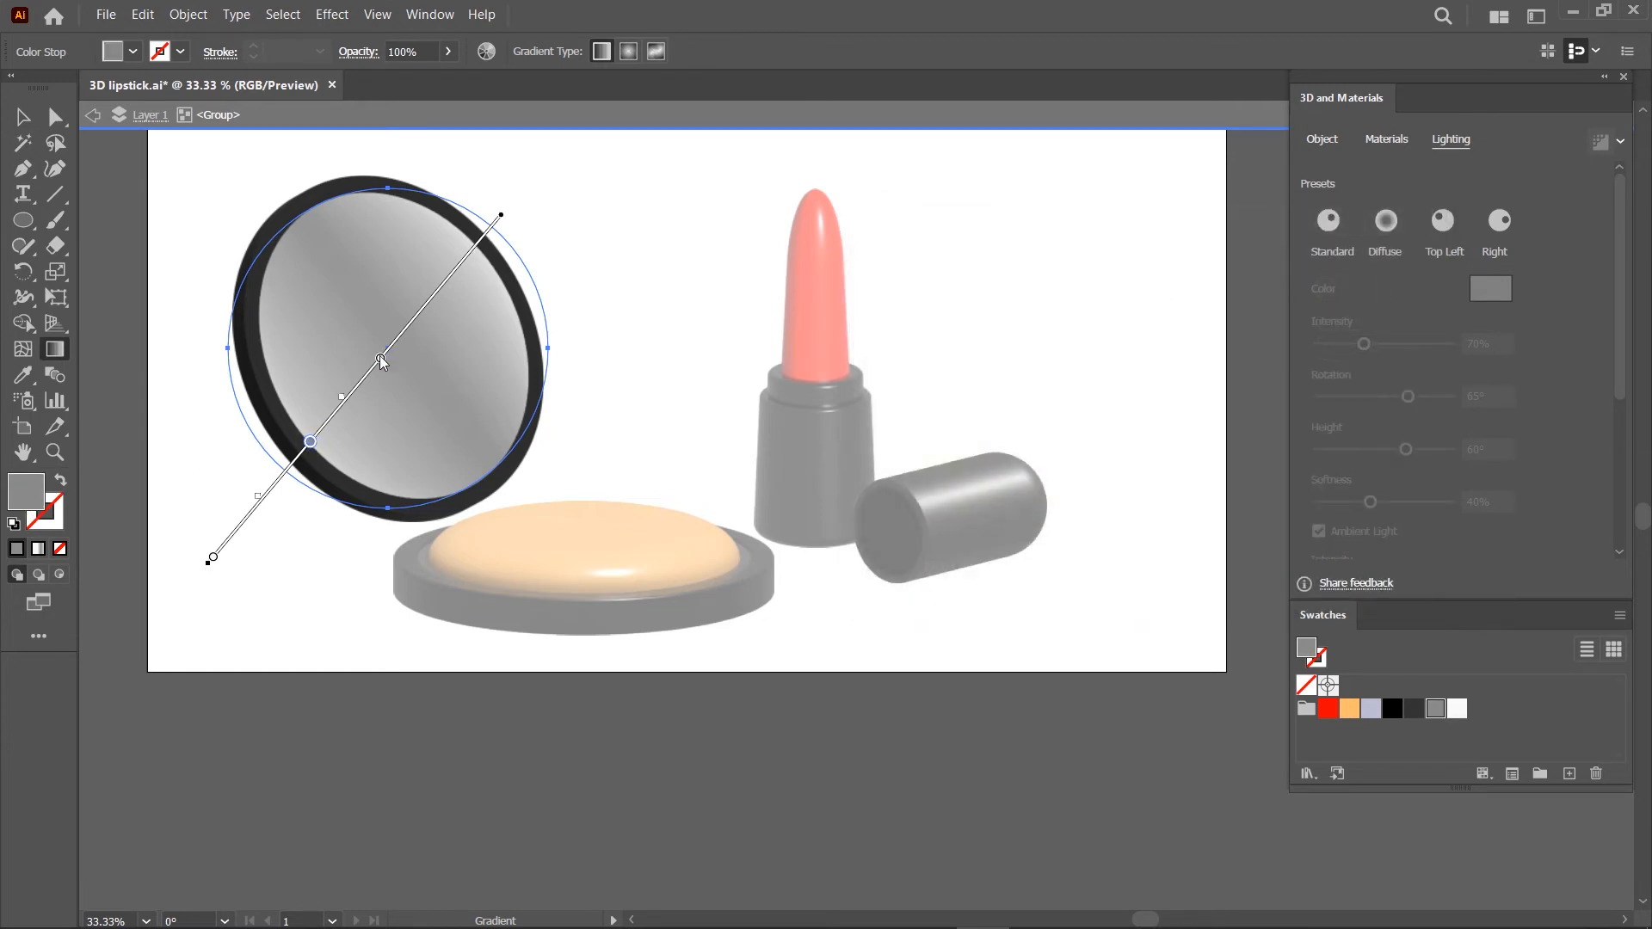
Tighten the mirror gradient's light stops around the grey stop near its lower-left part and leave isolation mode
left_click_drag(311, 442, 342, 403)
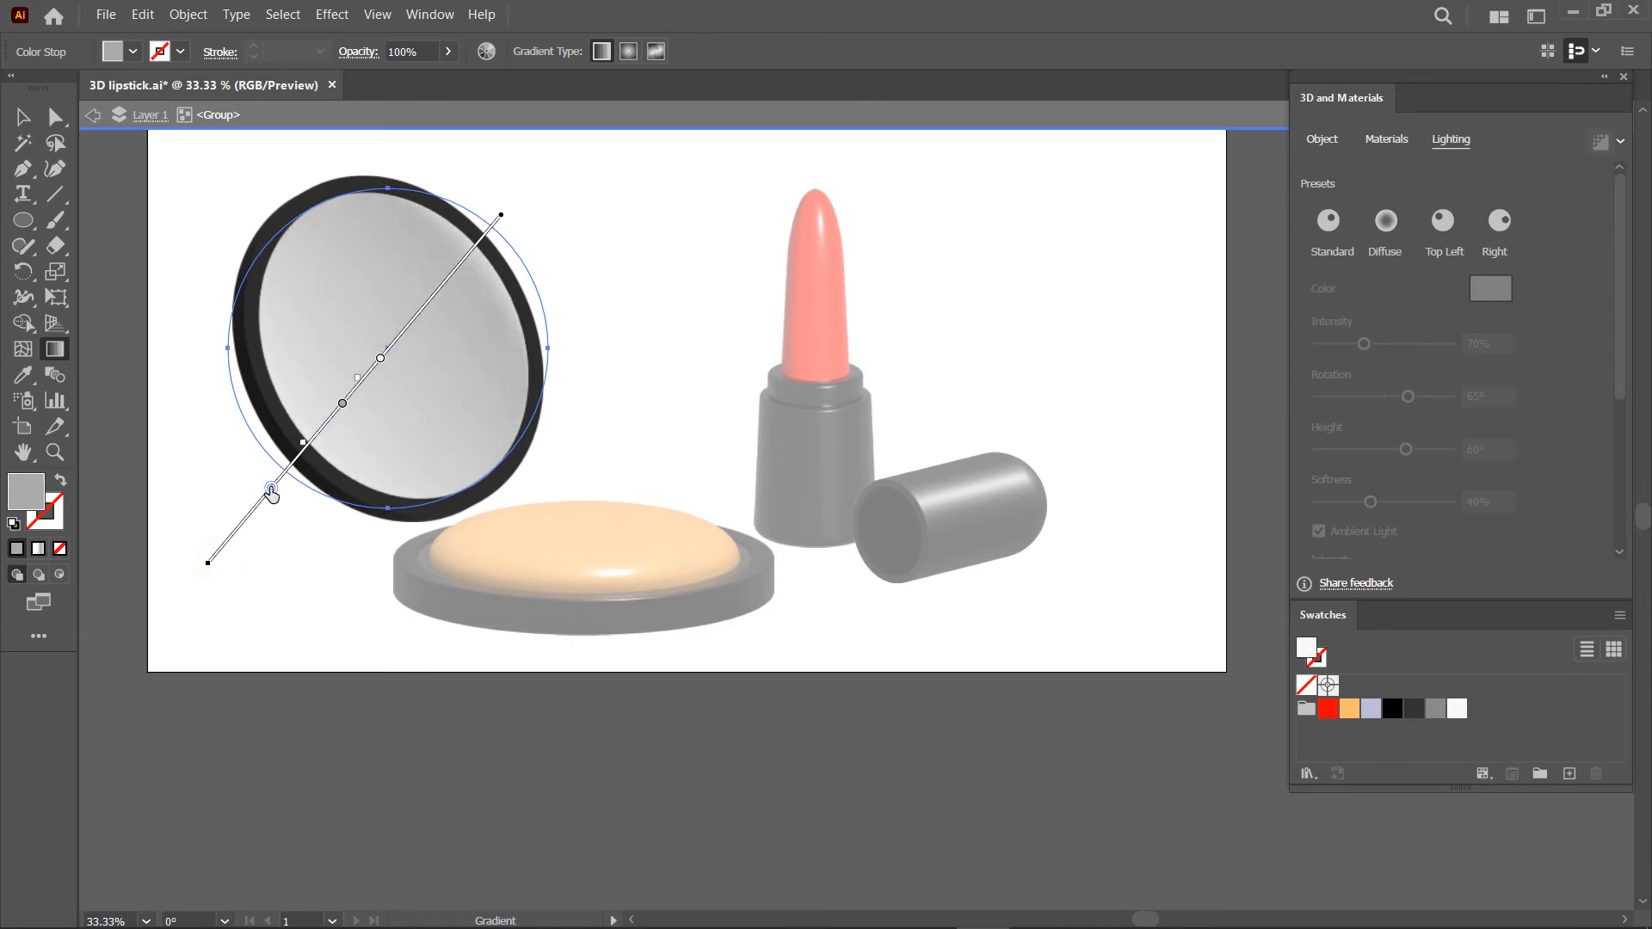
left_click_drag(272, 490, 286, 472)
left_click_drag(342, 405, 327, 423)
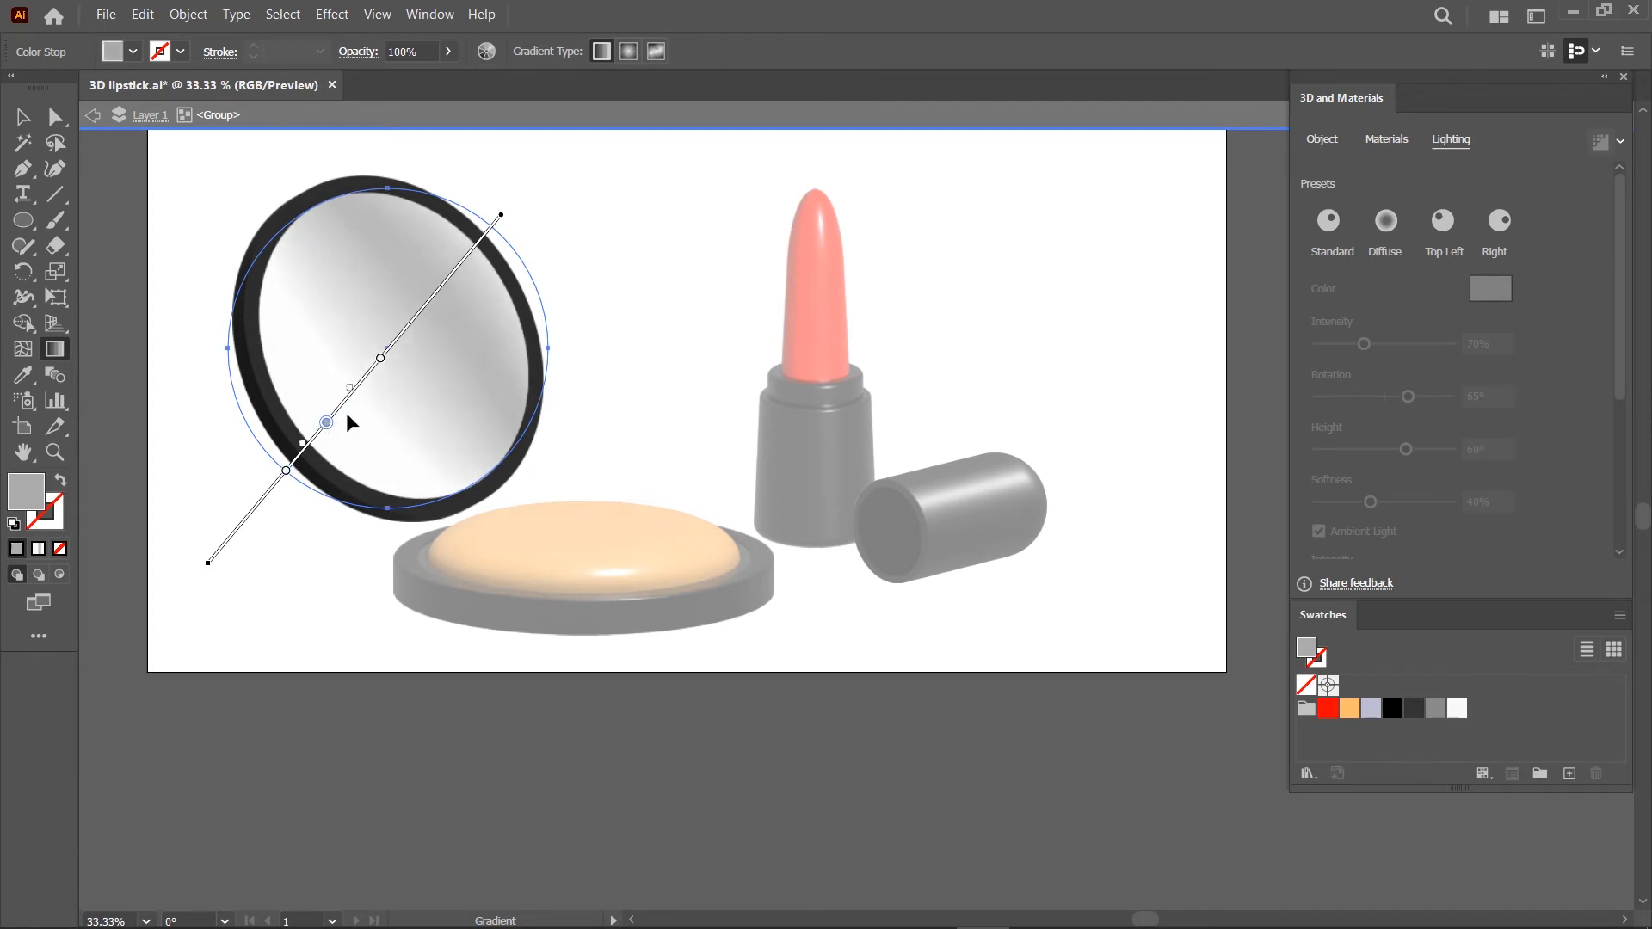
left_click_drag(380, 358, 366, 378)
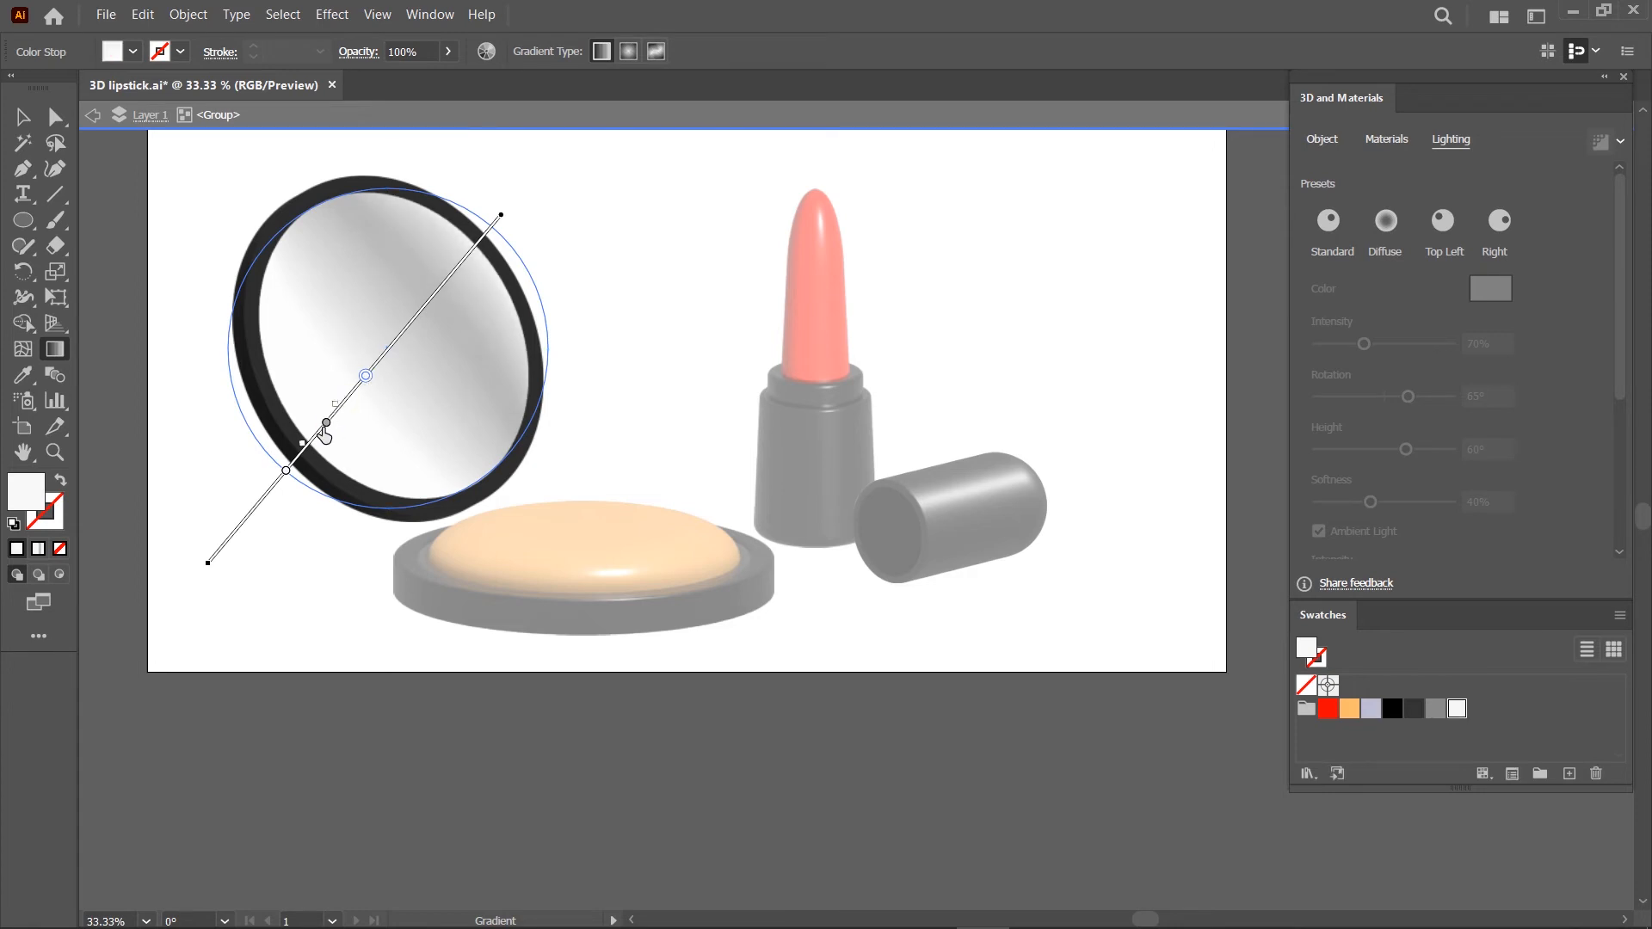
left_click_drag(323, 432, 320, 430)
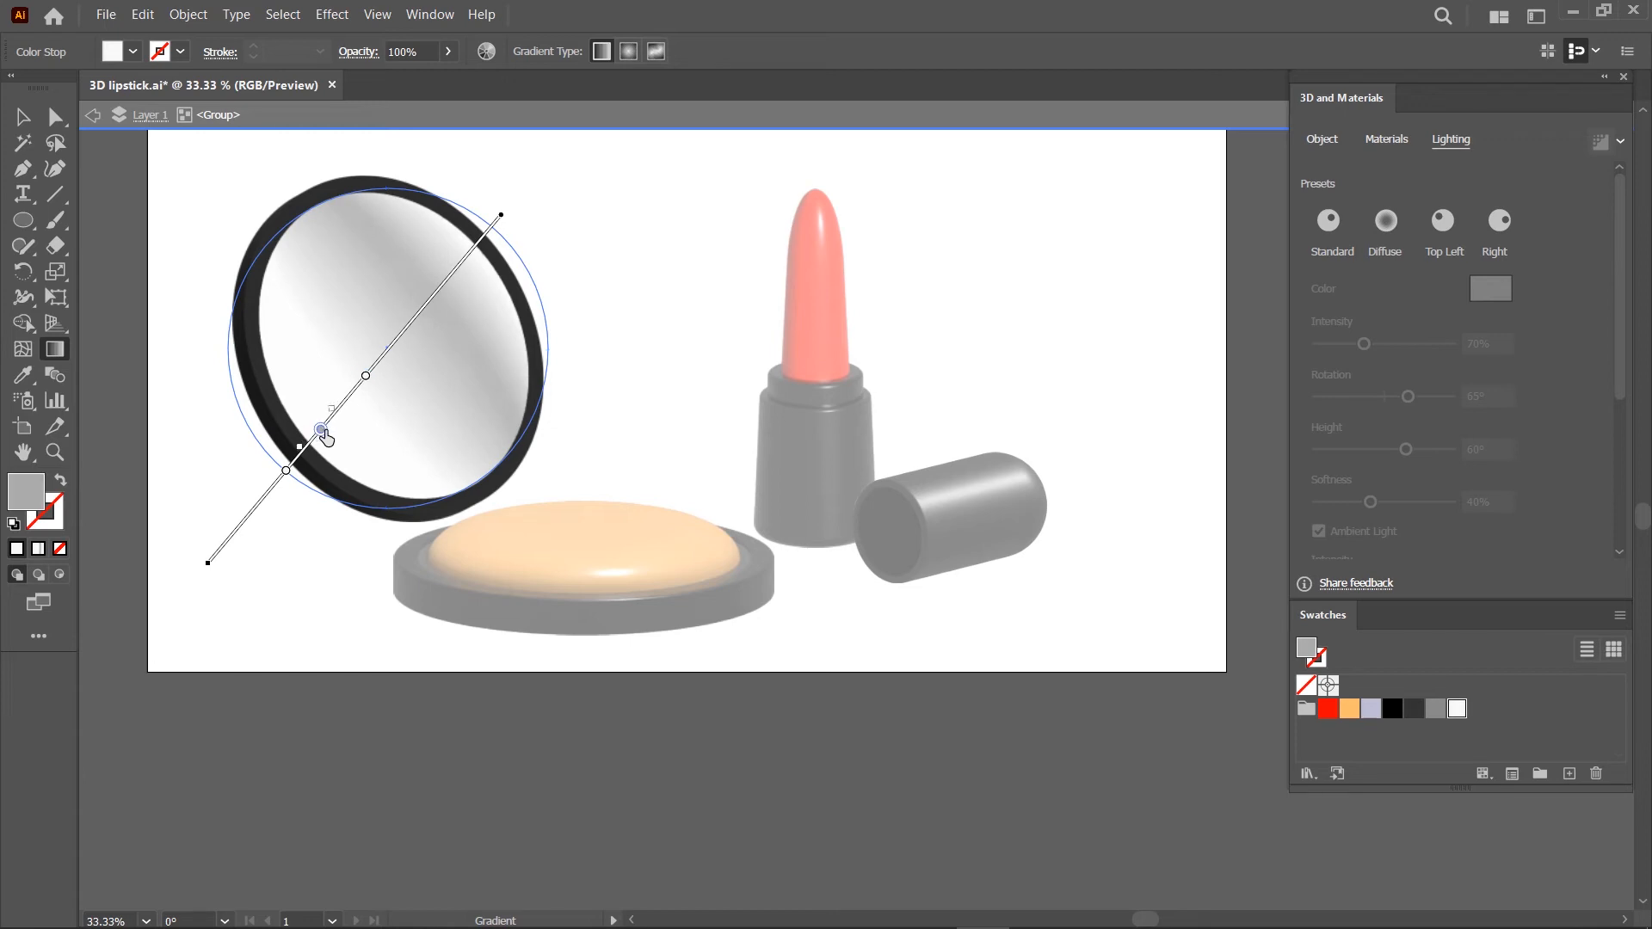
key("v")
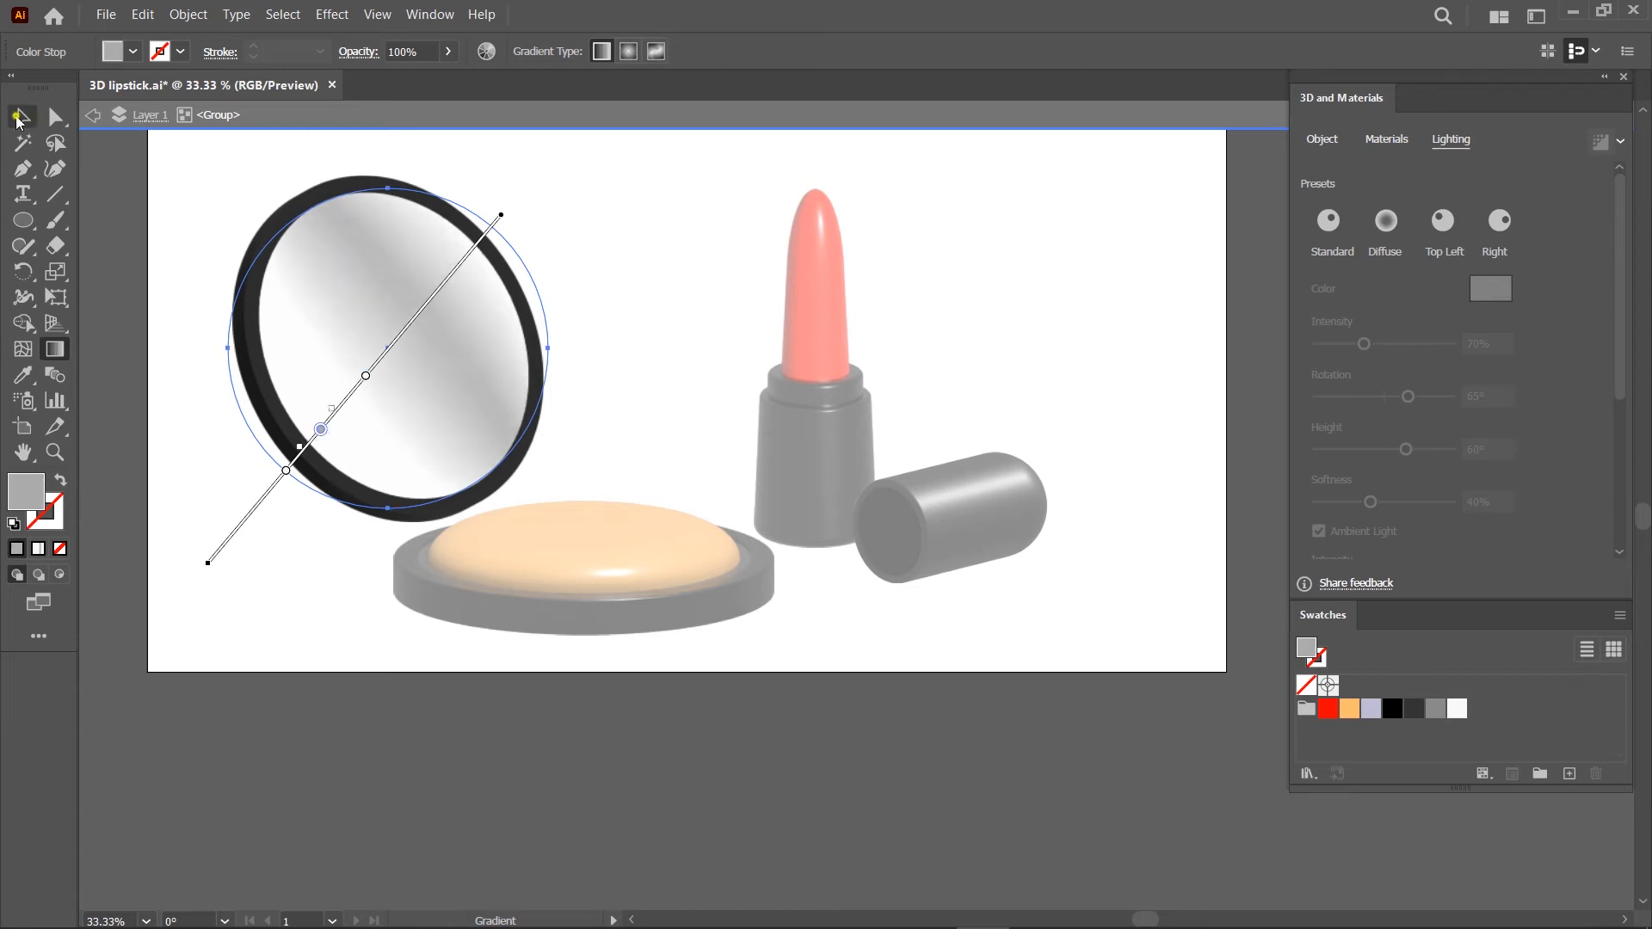
double_click(168, 367)
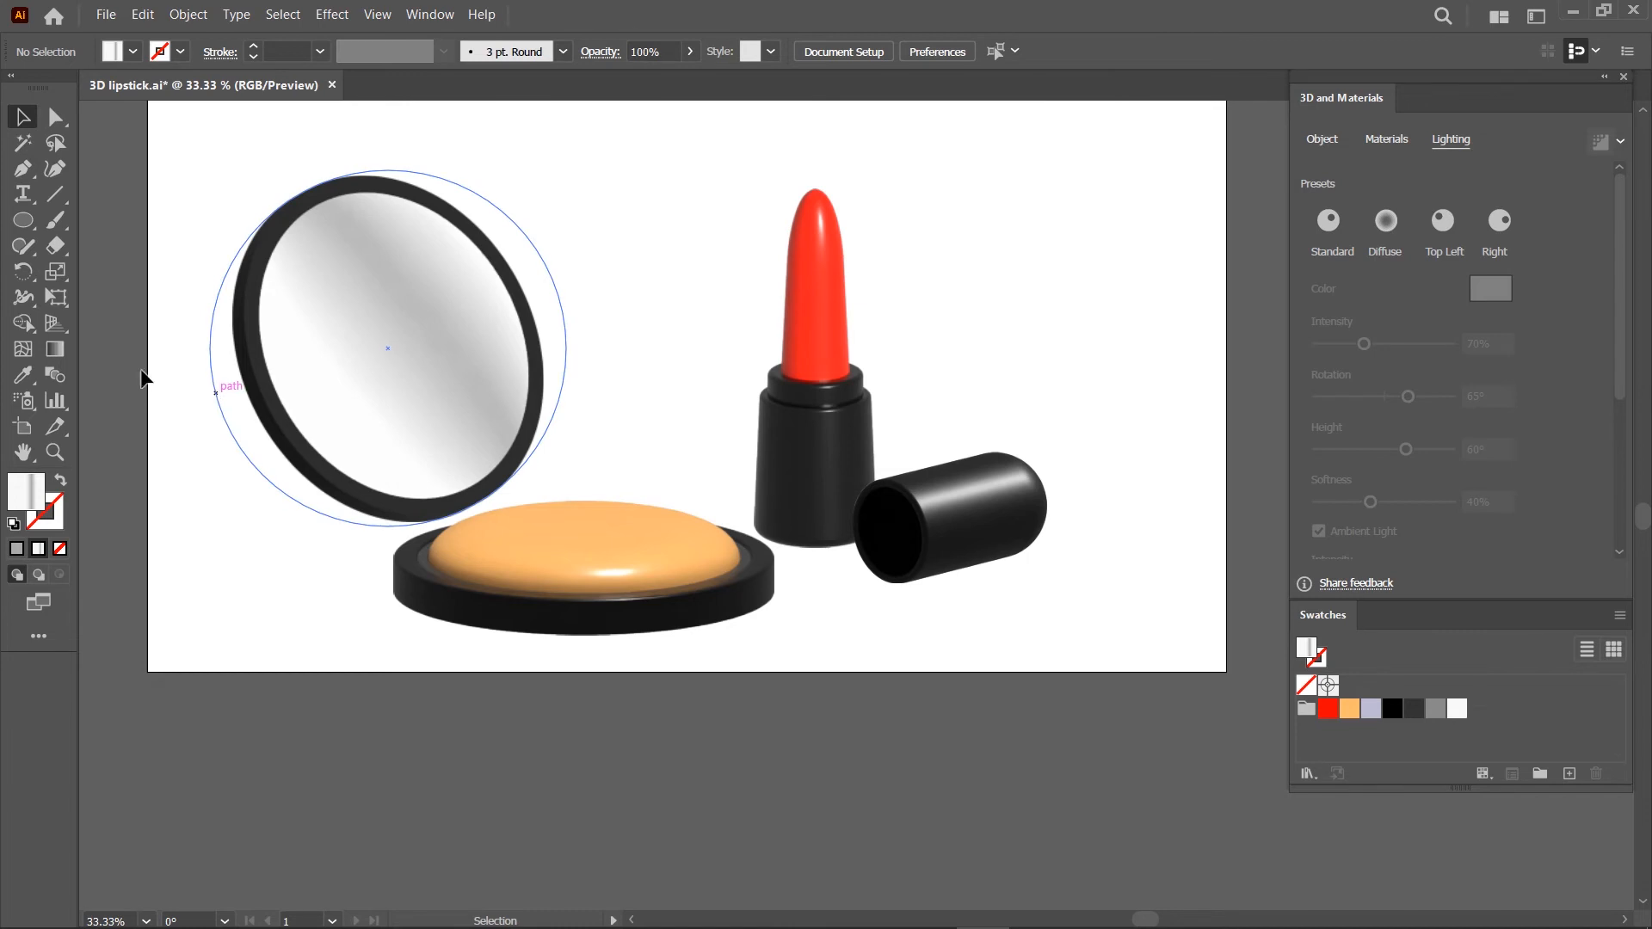
Draw a small open L-shaped curve with the Pen tool beside the compact, below the mirror
left_click(25, 177)
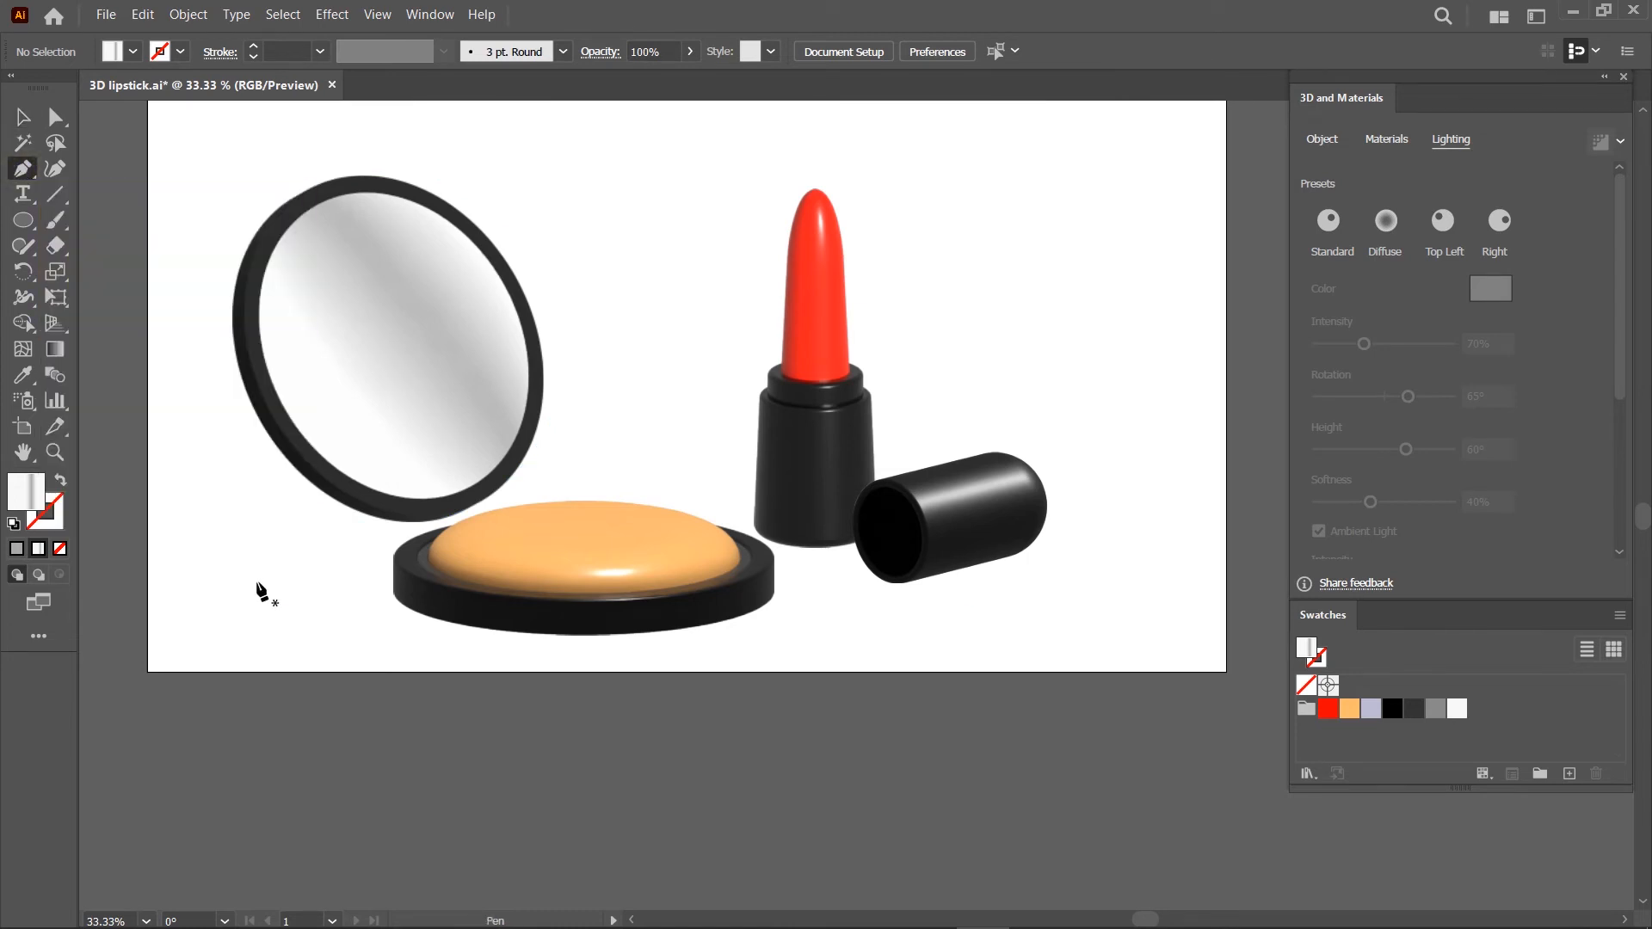
scroll(258, 582, "up", 2)
left_click(272, 527)
left_click_drag(292, 584, 317, 585)
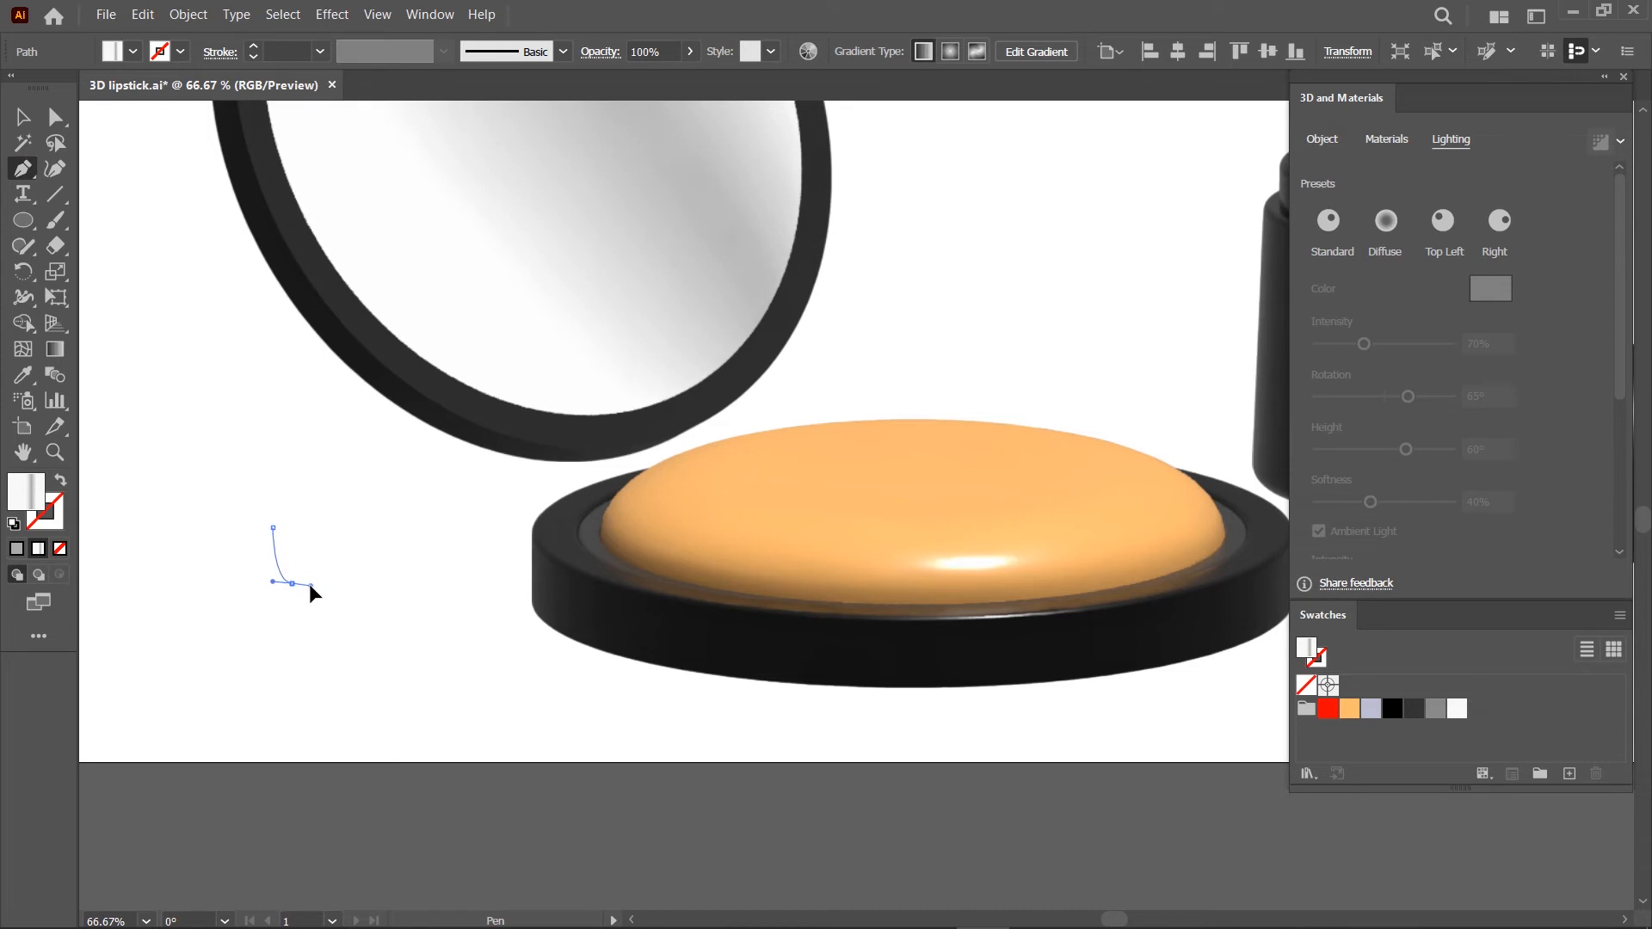
left_click(339, 584)
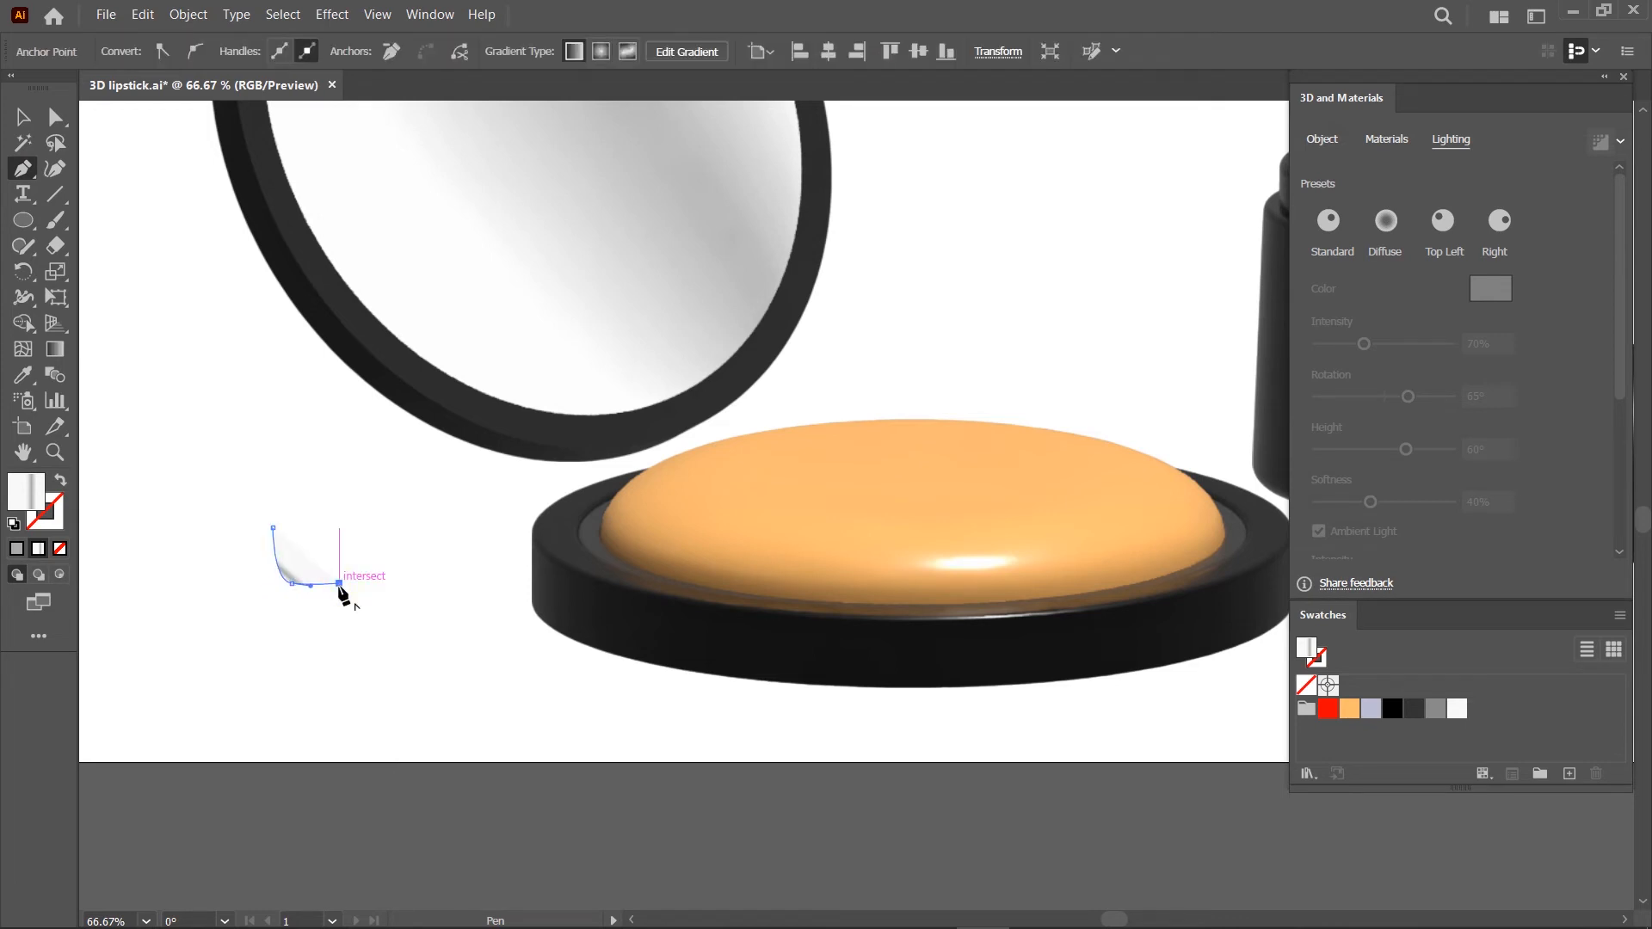
Give the small curve a black stroke and no fill
left_click(24, 117)
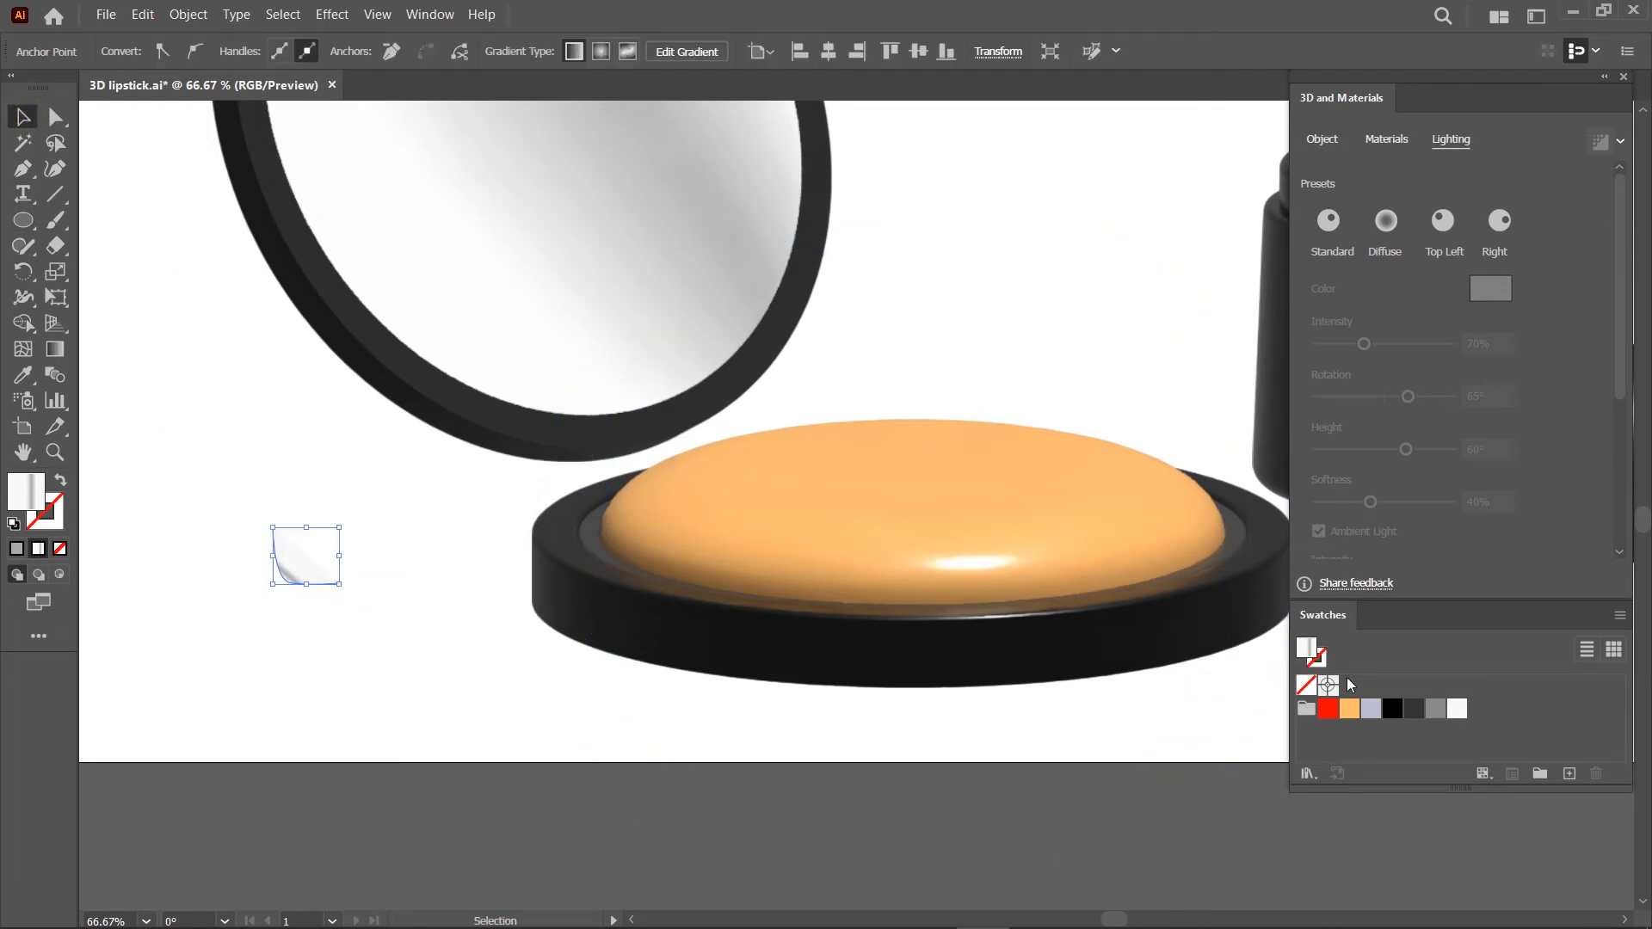
left_click(1391, 708)
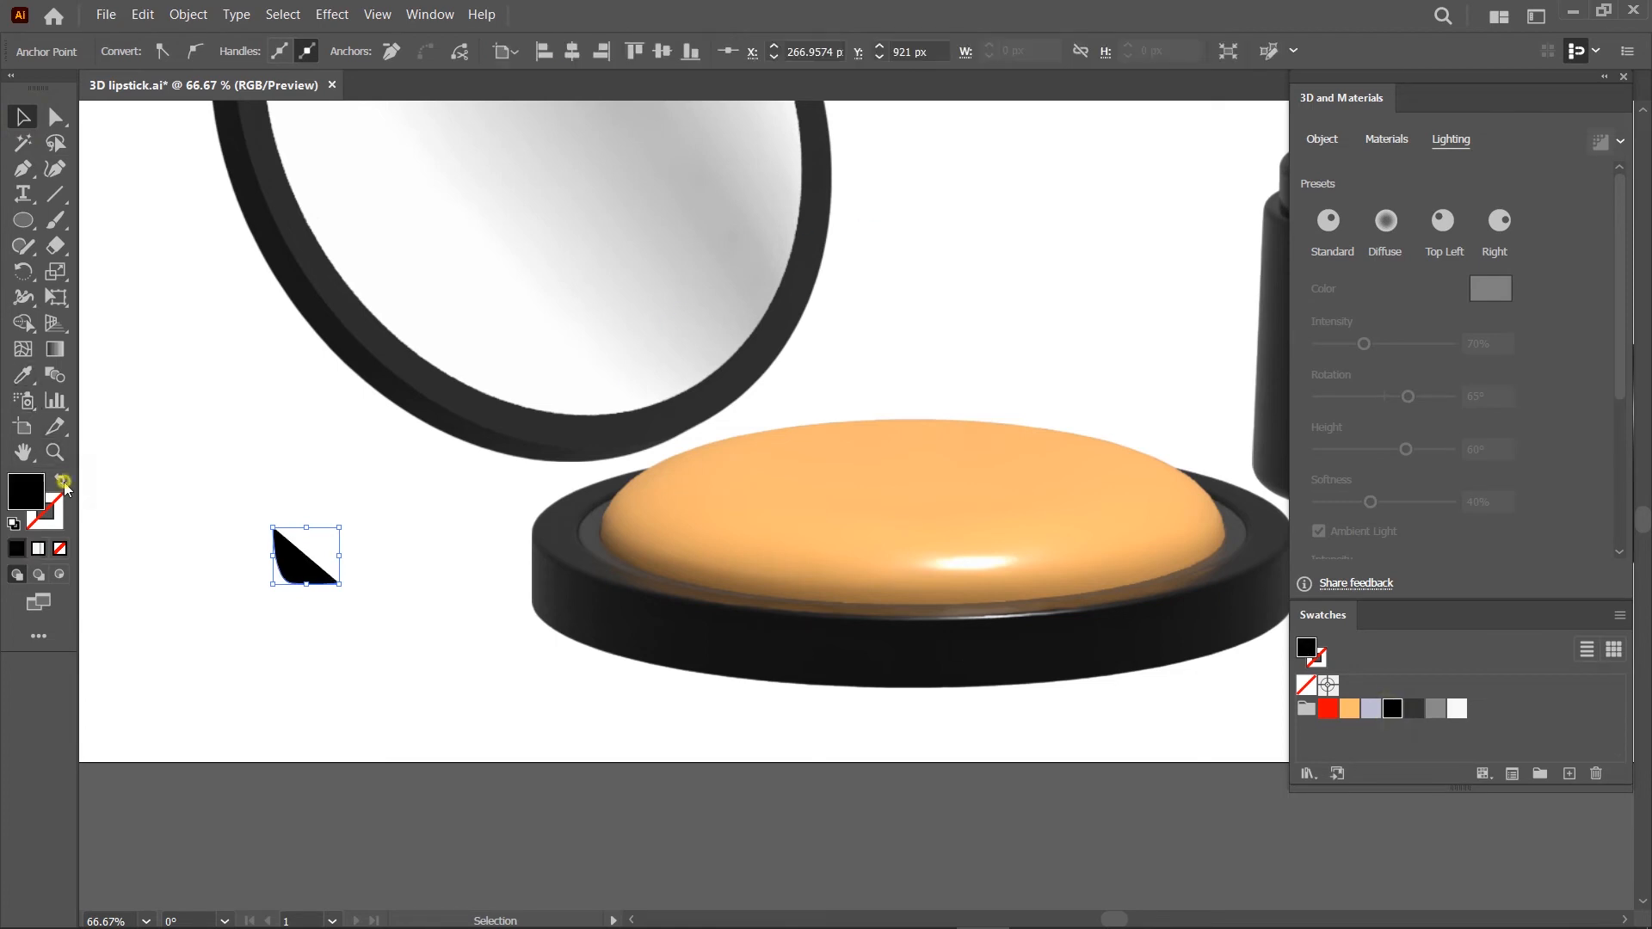
left_click(63, 482)
Reshape the small curve's middle anchor and handle into a smooth arc
left_click(55, 117)
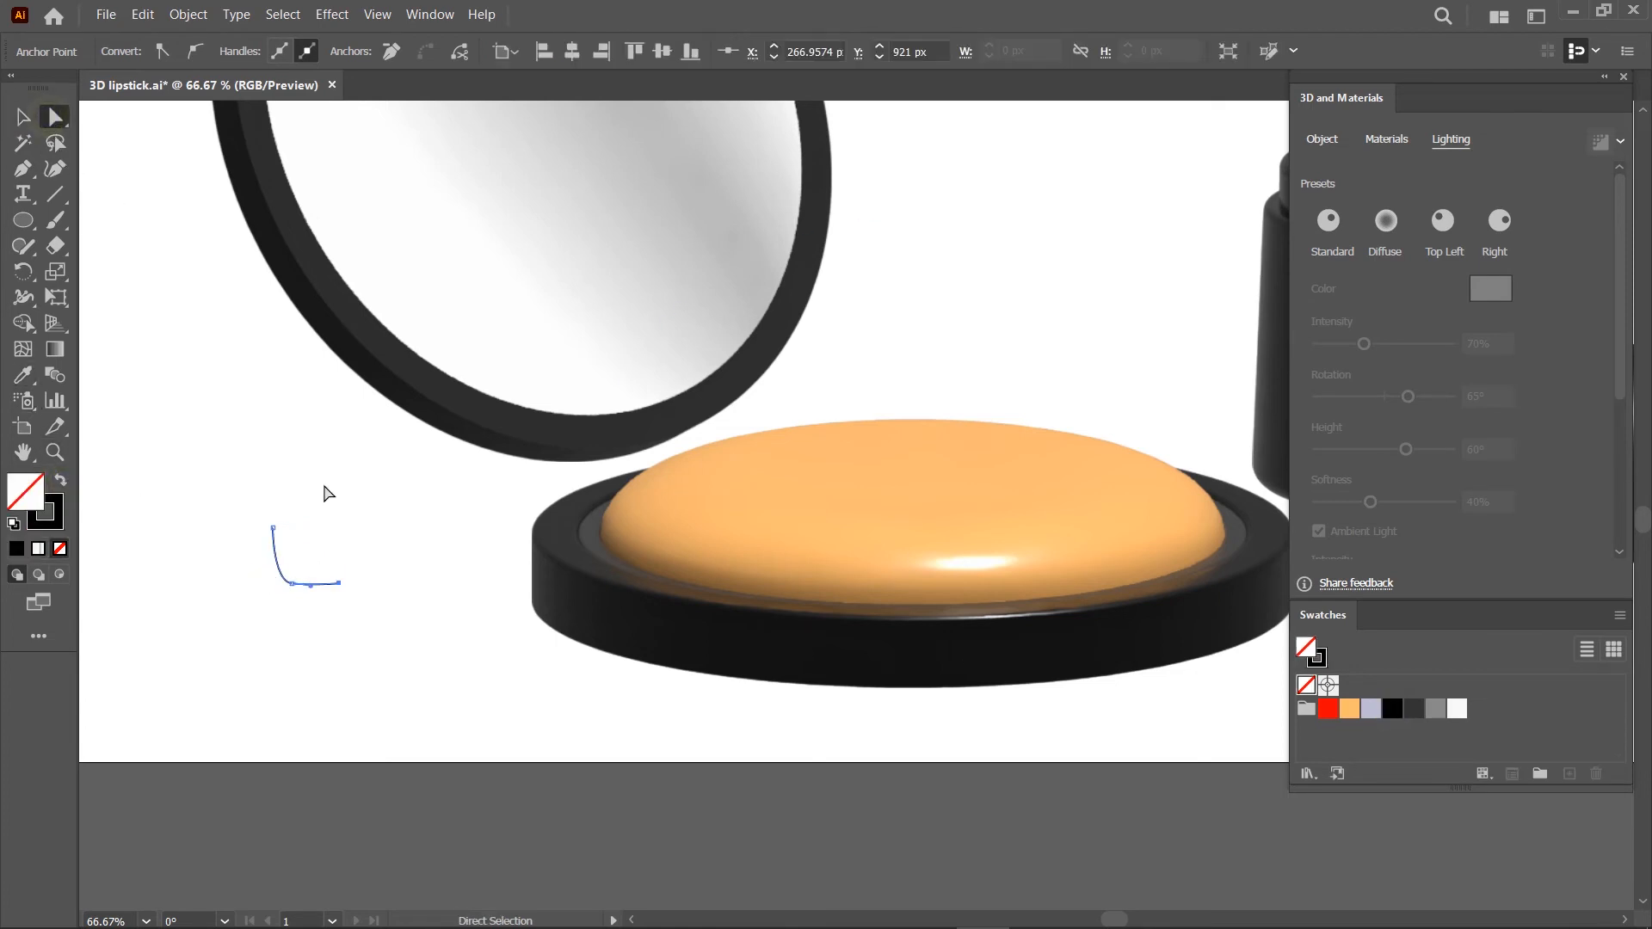
left_click(294, 590)
left_click_drag(293, 584, 314, 585)
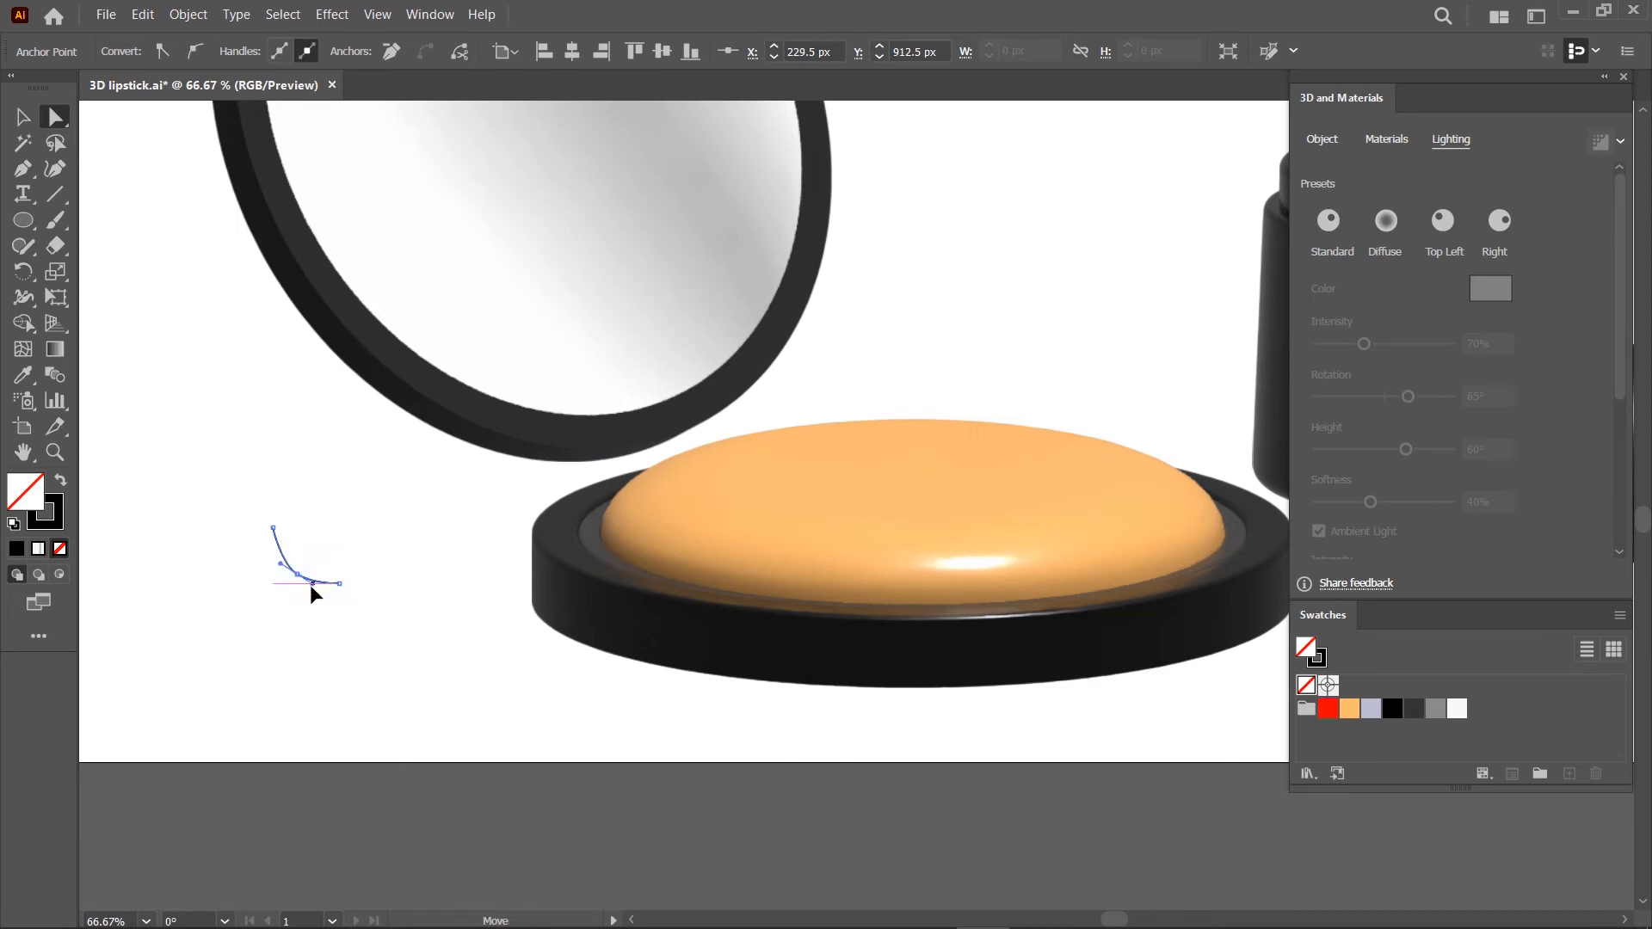
left_click_drag(281, 562, 272, 561)
Set the arc's stroke weight to 22 pt
left_click(22, 121)
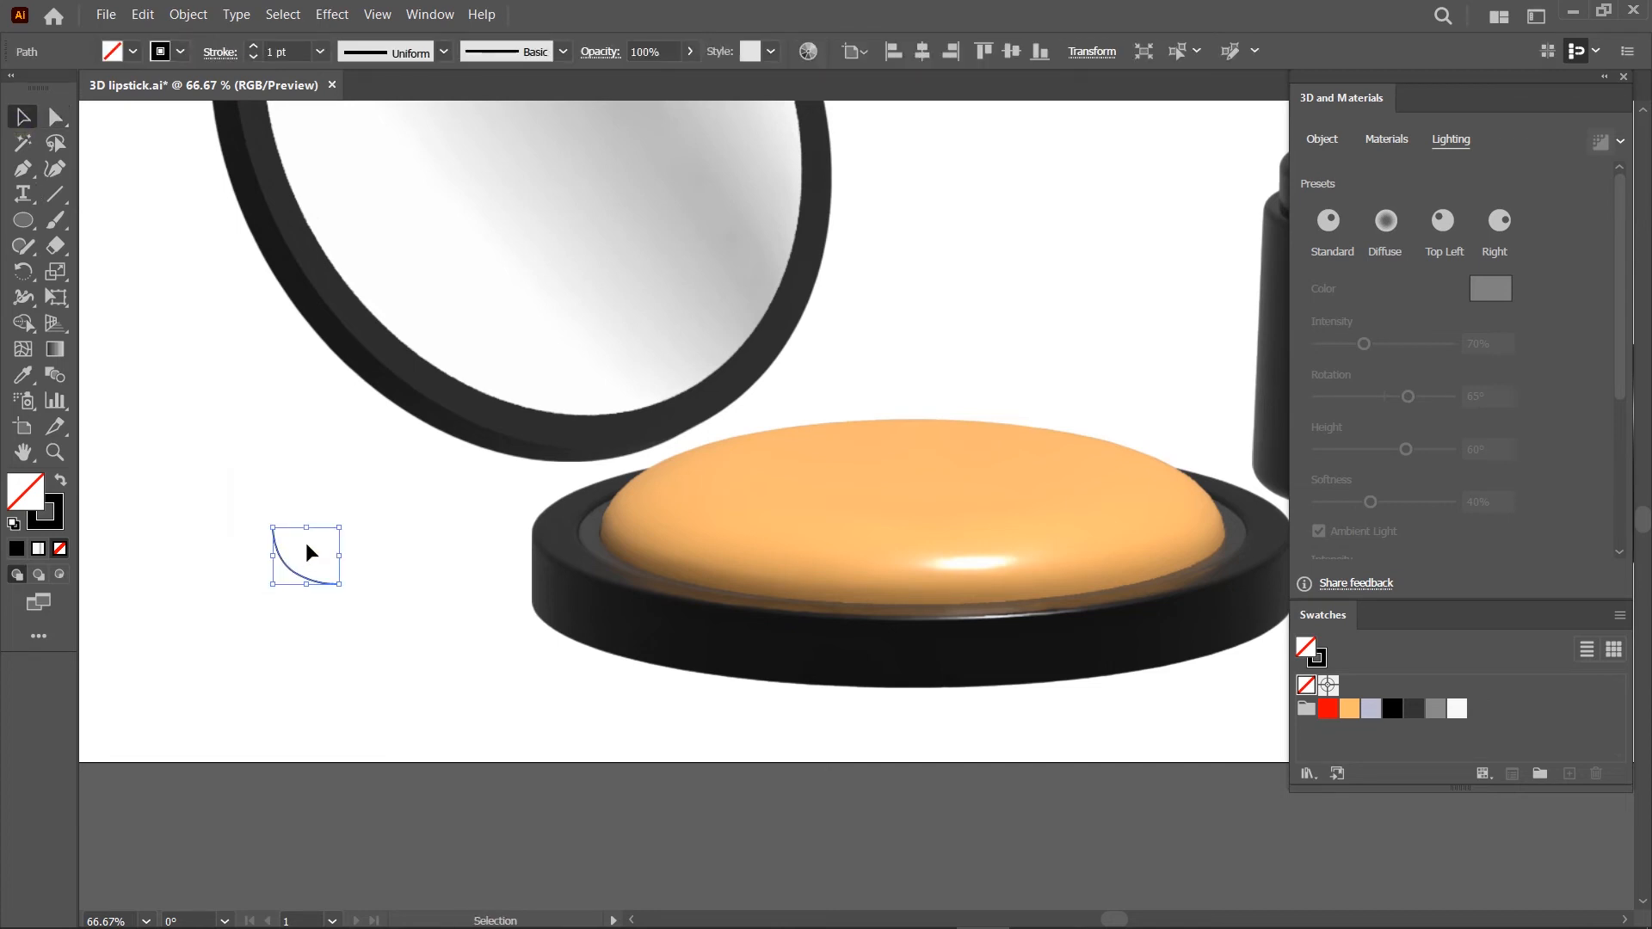
double_click(270, 51)
key("Return")
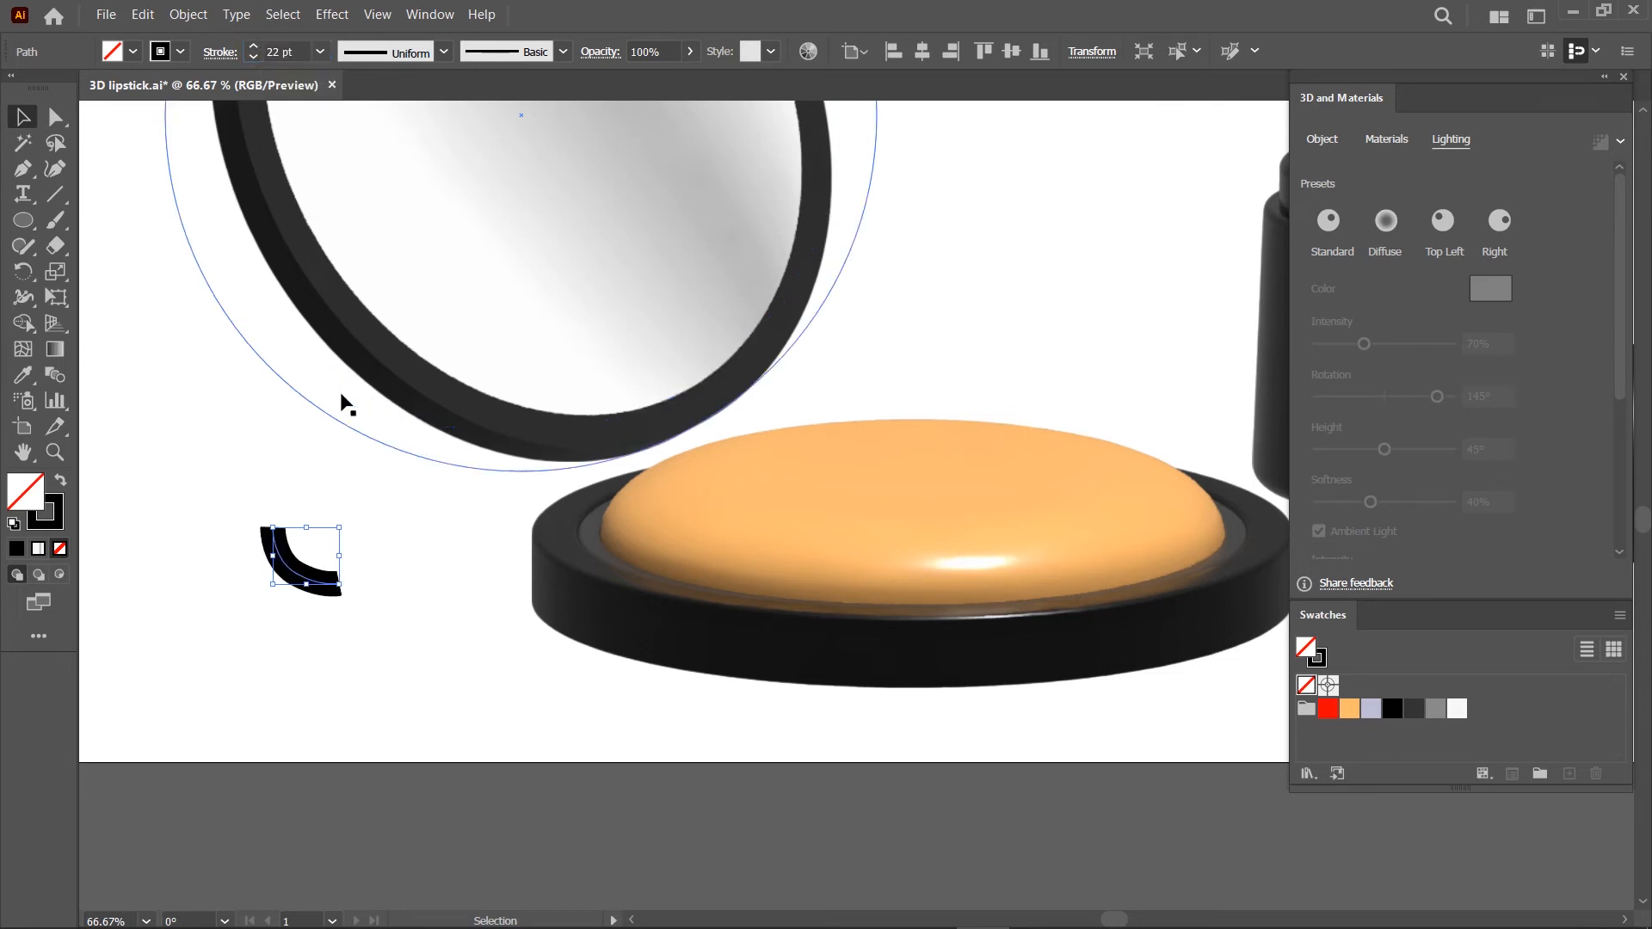
Extrude the thick arc in 3D and rotate it to suit a hinge
left_click(1325, 144)
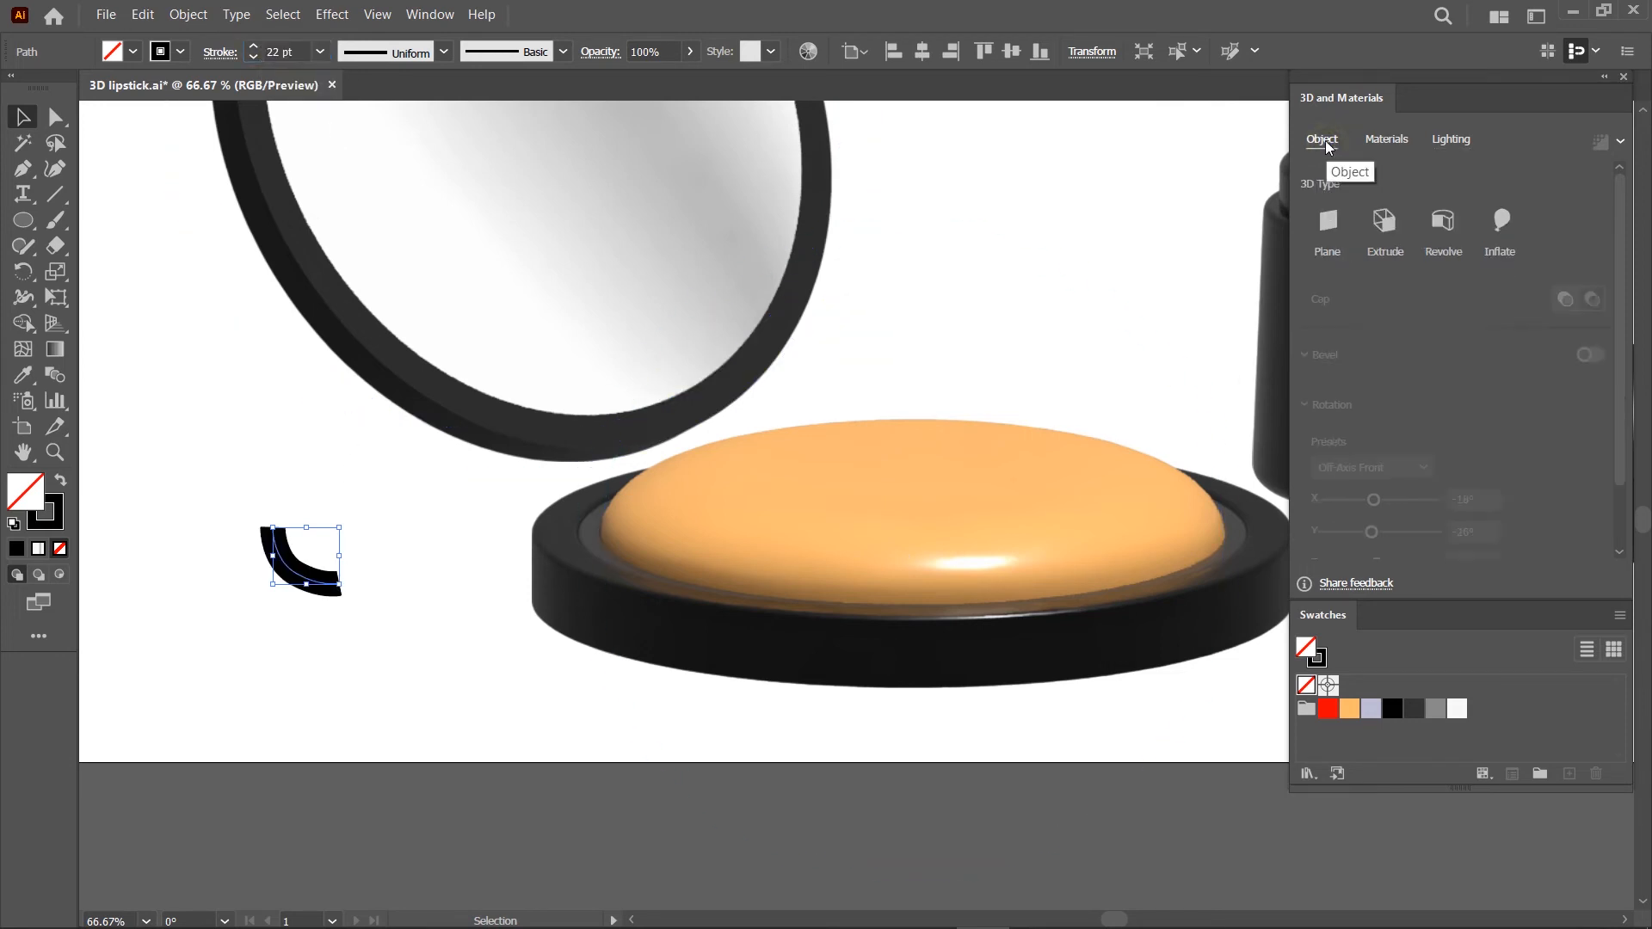
left_click(1379, 231)
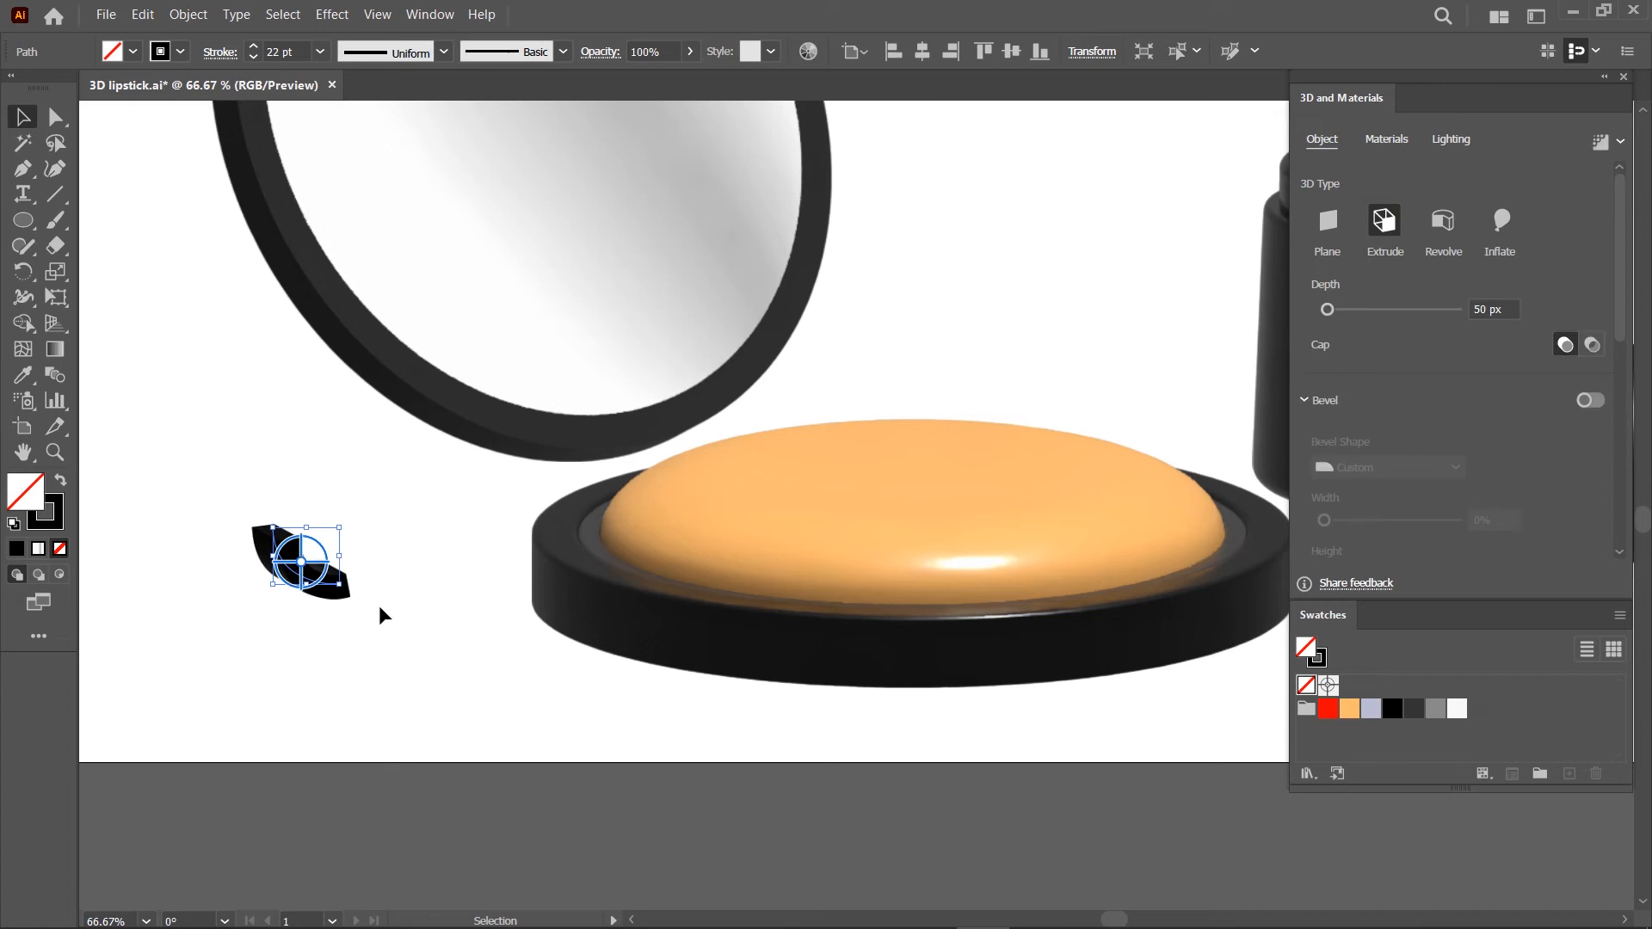
left_click_drag(299, 578, 217, 582)
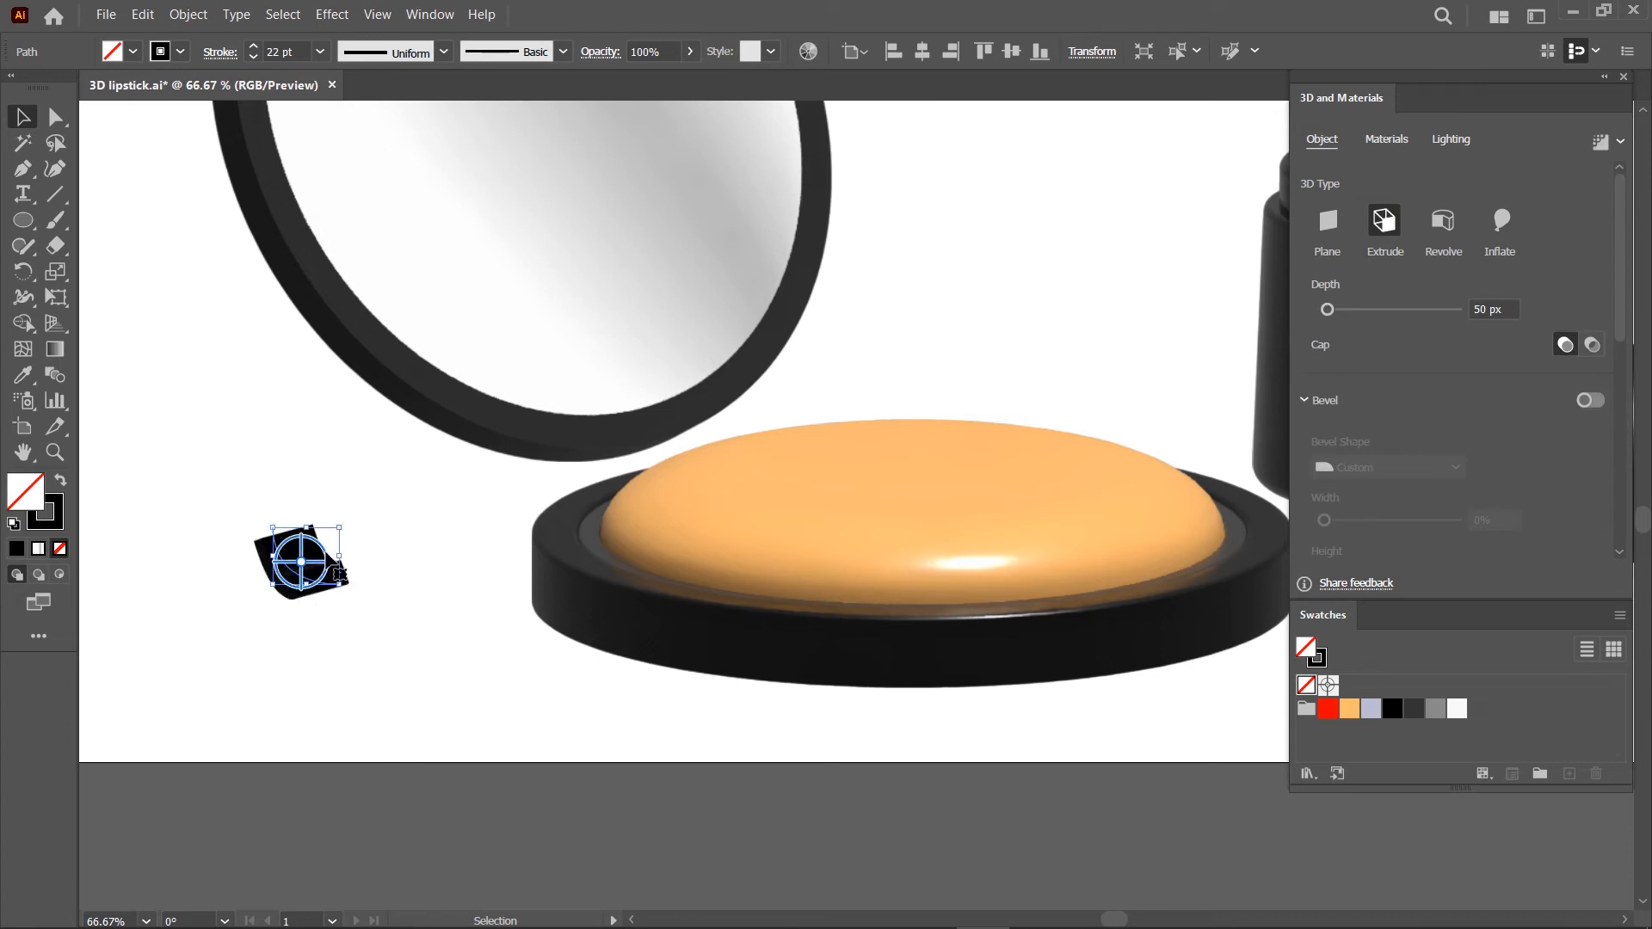
Place the extruded hinge between the mirror and the compact's rim and send it to the back
left_click_drag(325, 552, 641, 456)
left_click(350, 539)
scroll(654, 465, "up", 2)
right_click(629, 444)
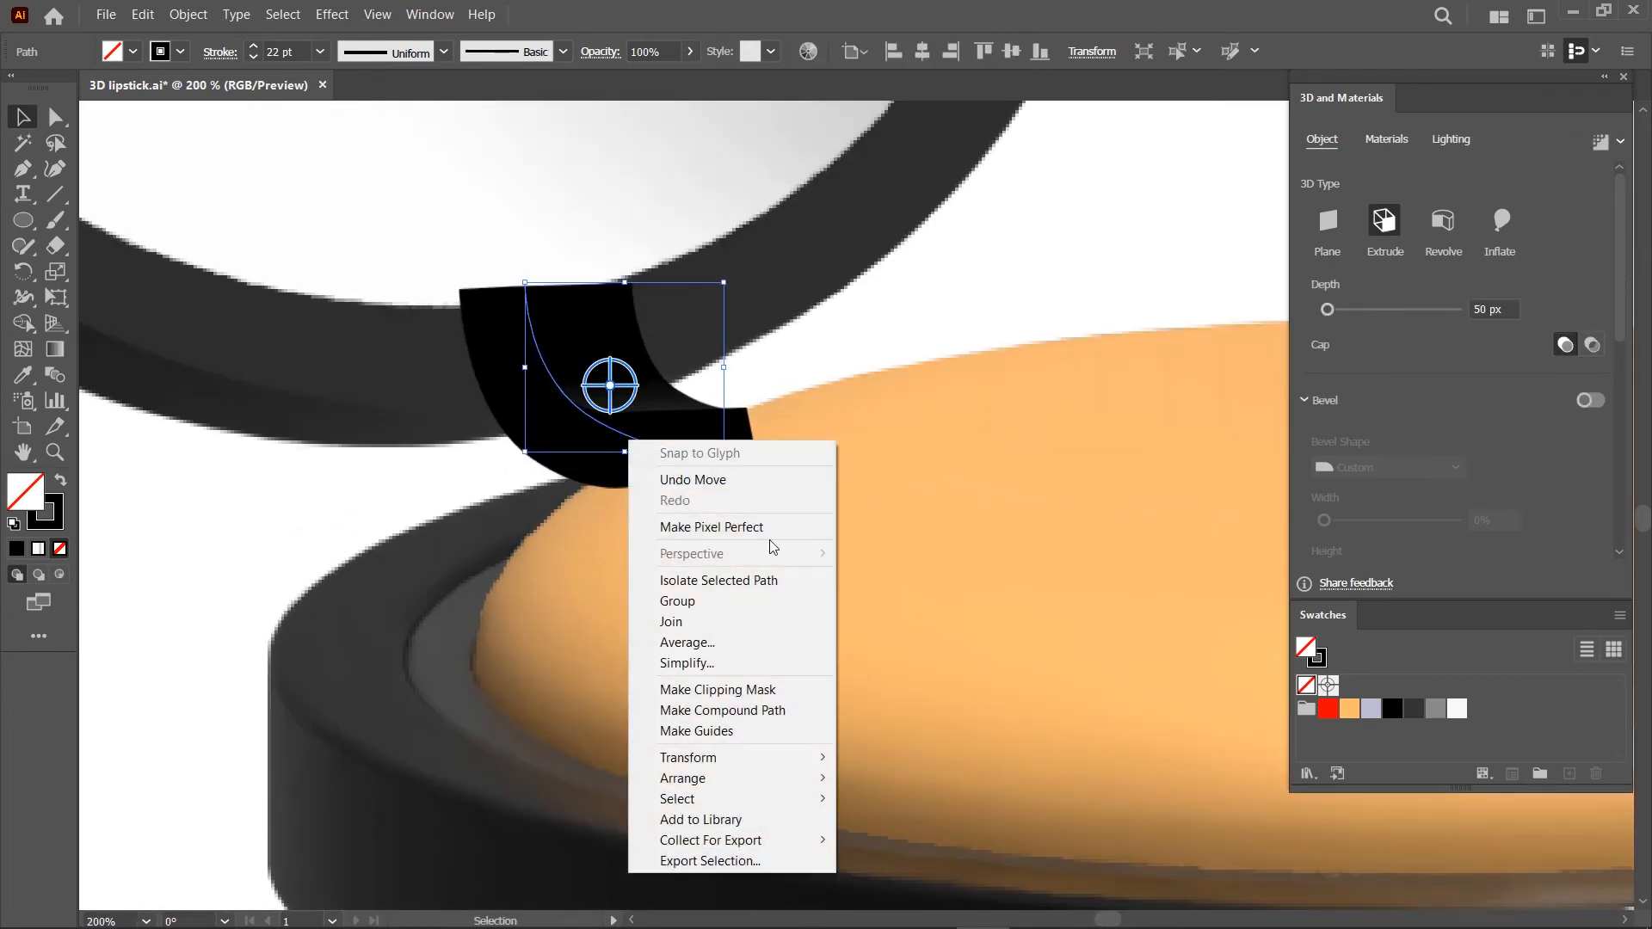
mouse_move(747, 782)
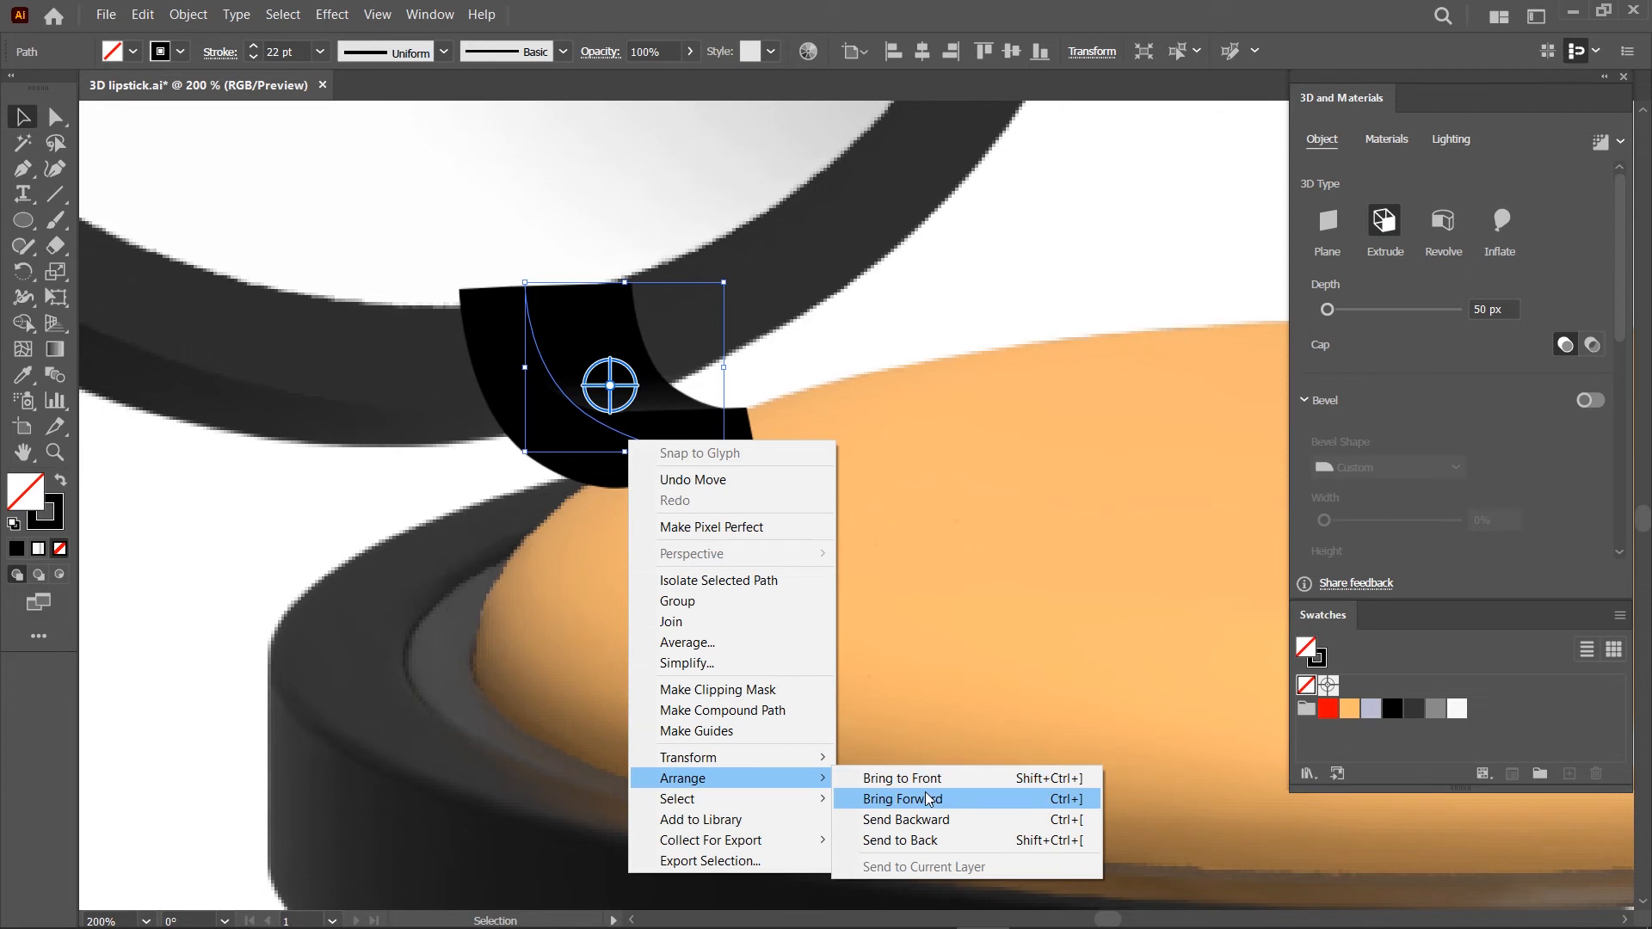
left_click(915, 839)
left_click_drag(589, 463, 565, 491)
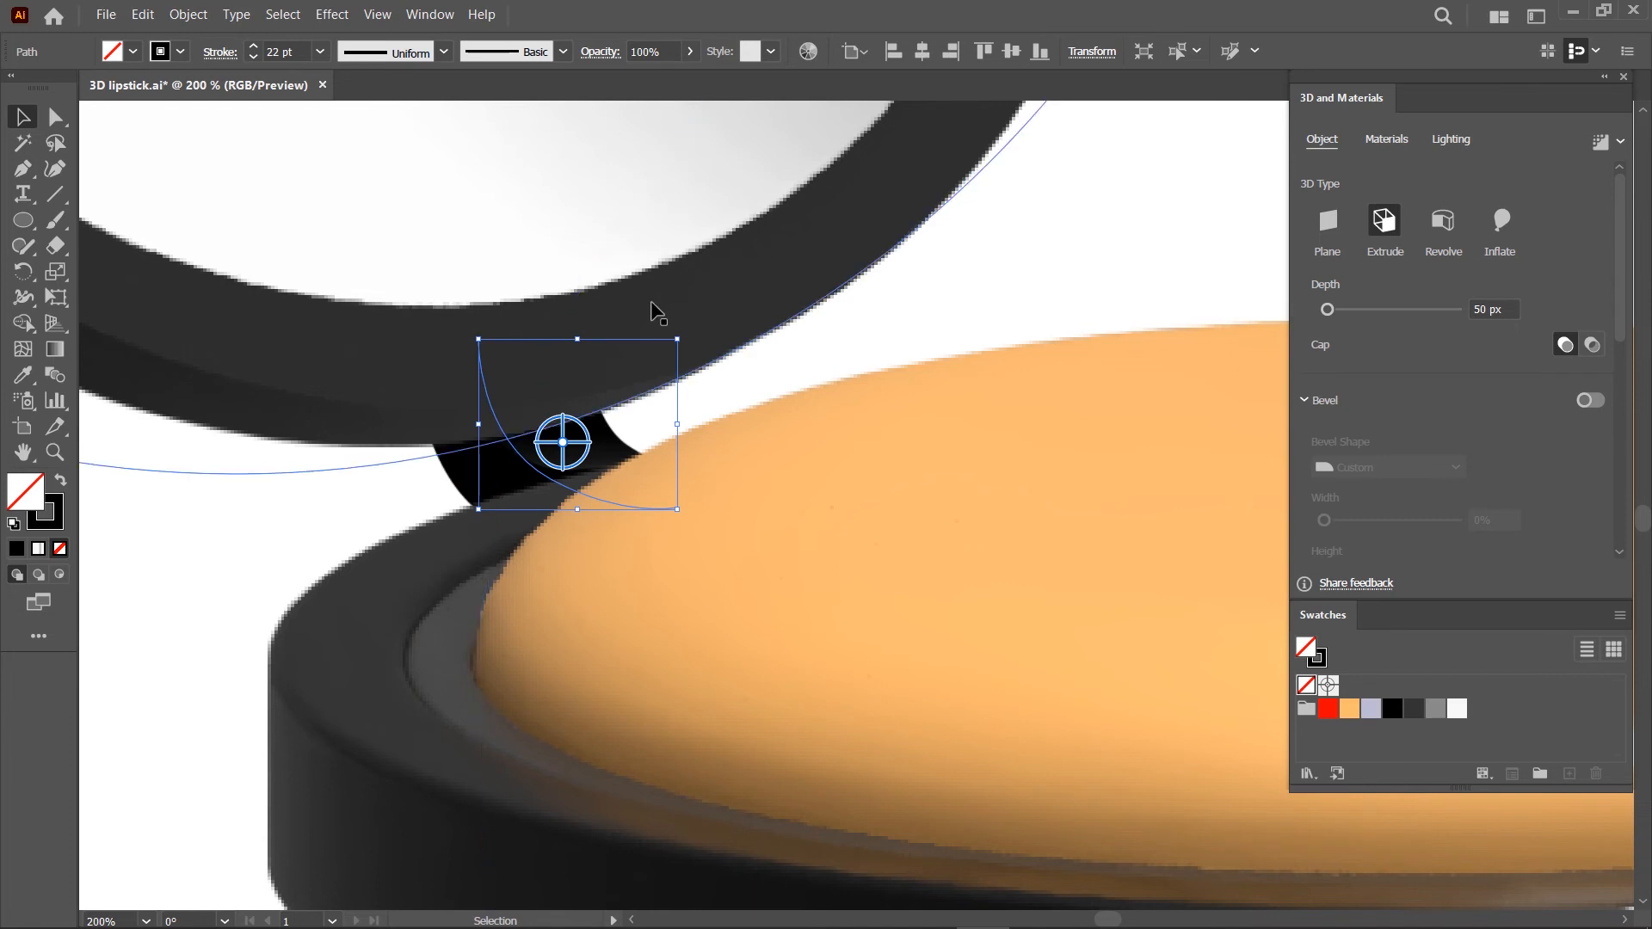
Shift the mirror slightly up, away from the compact
key("ctrl+minus")
mouse_move(613, 210)
left_mouse_down()
mouse_move(604, 184)
mouse_move(604, 222)
left_mouse_up()
left_click(568, 363)
scroll(568, 363, "up", 2)
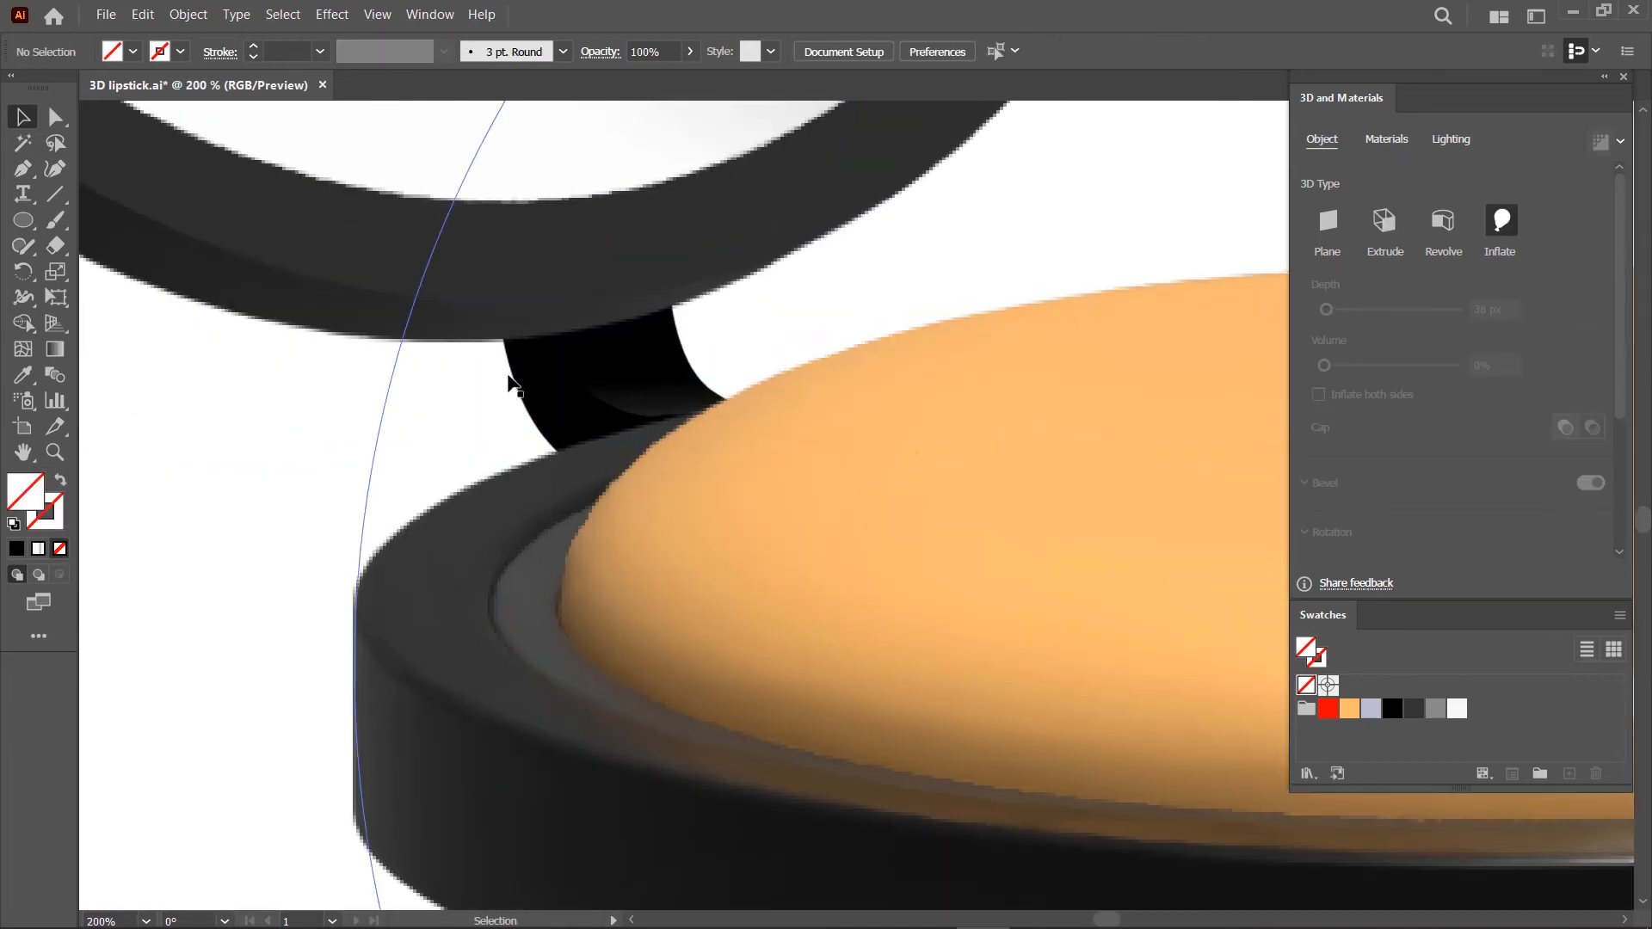
Move the hinge towards the compact's outer edge and stretch it slightly taller so it joins mirror and base
left_click(621, 391)
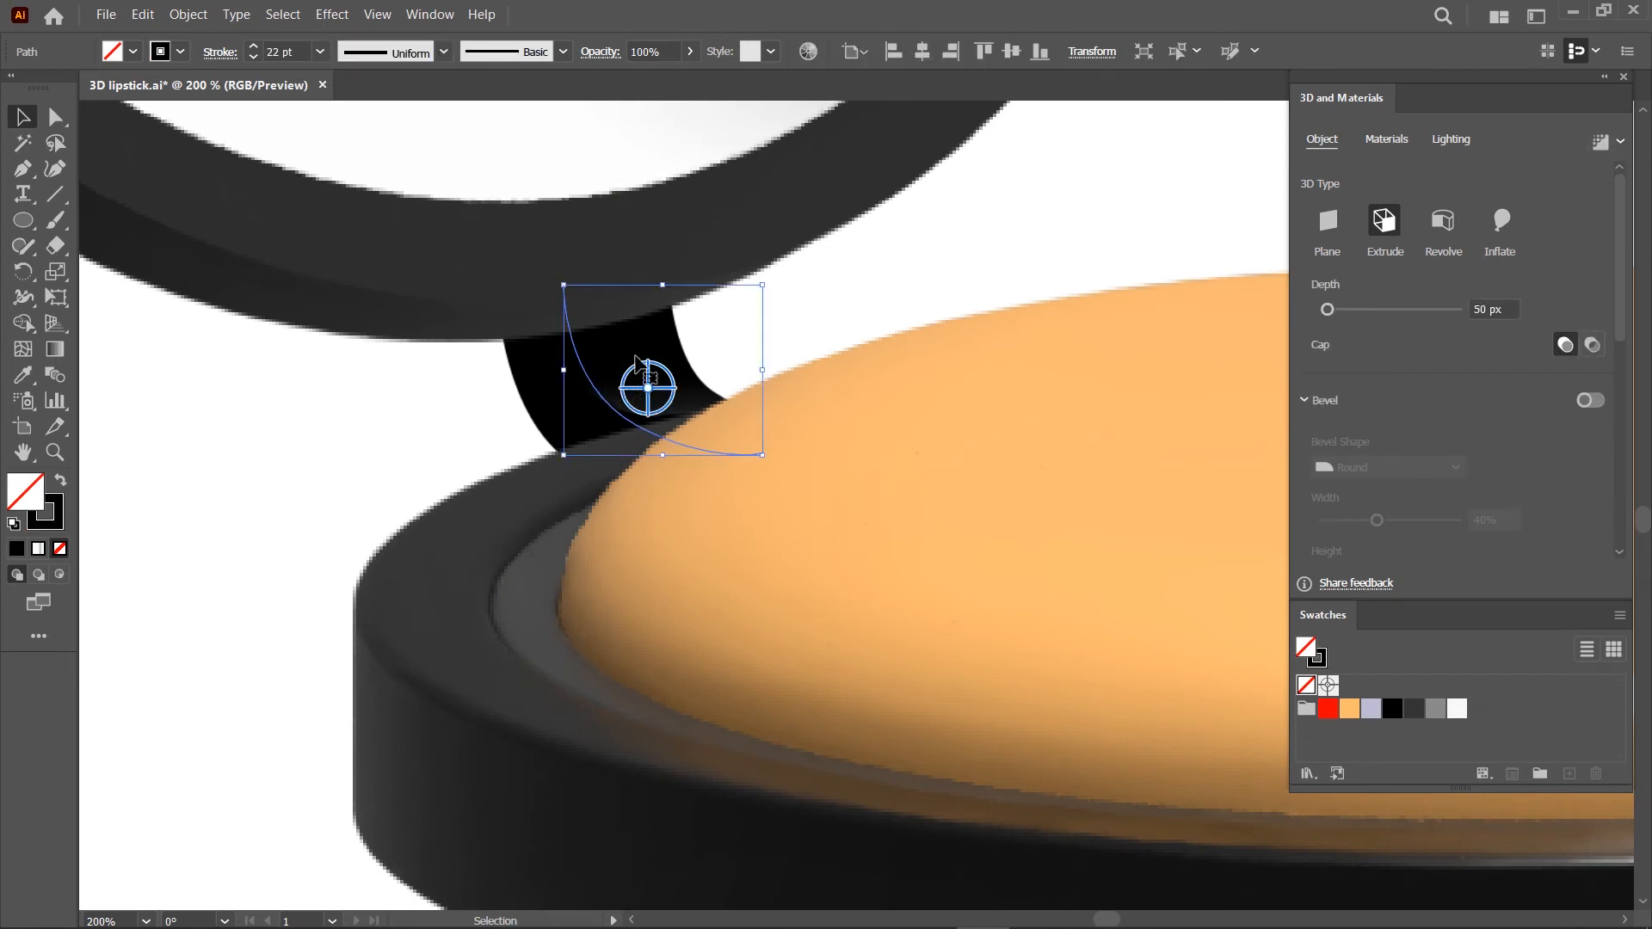
left_click_drag(638, 349, 575, 404)
left_click_drag(473, 424, 502, 389)
left_click_drag(588, 309, 590, 276)
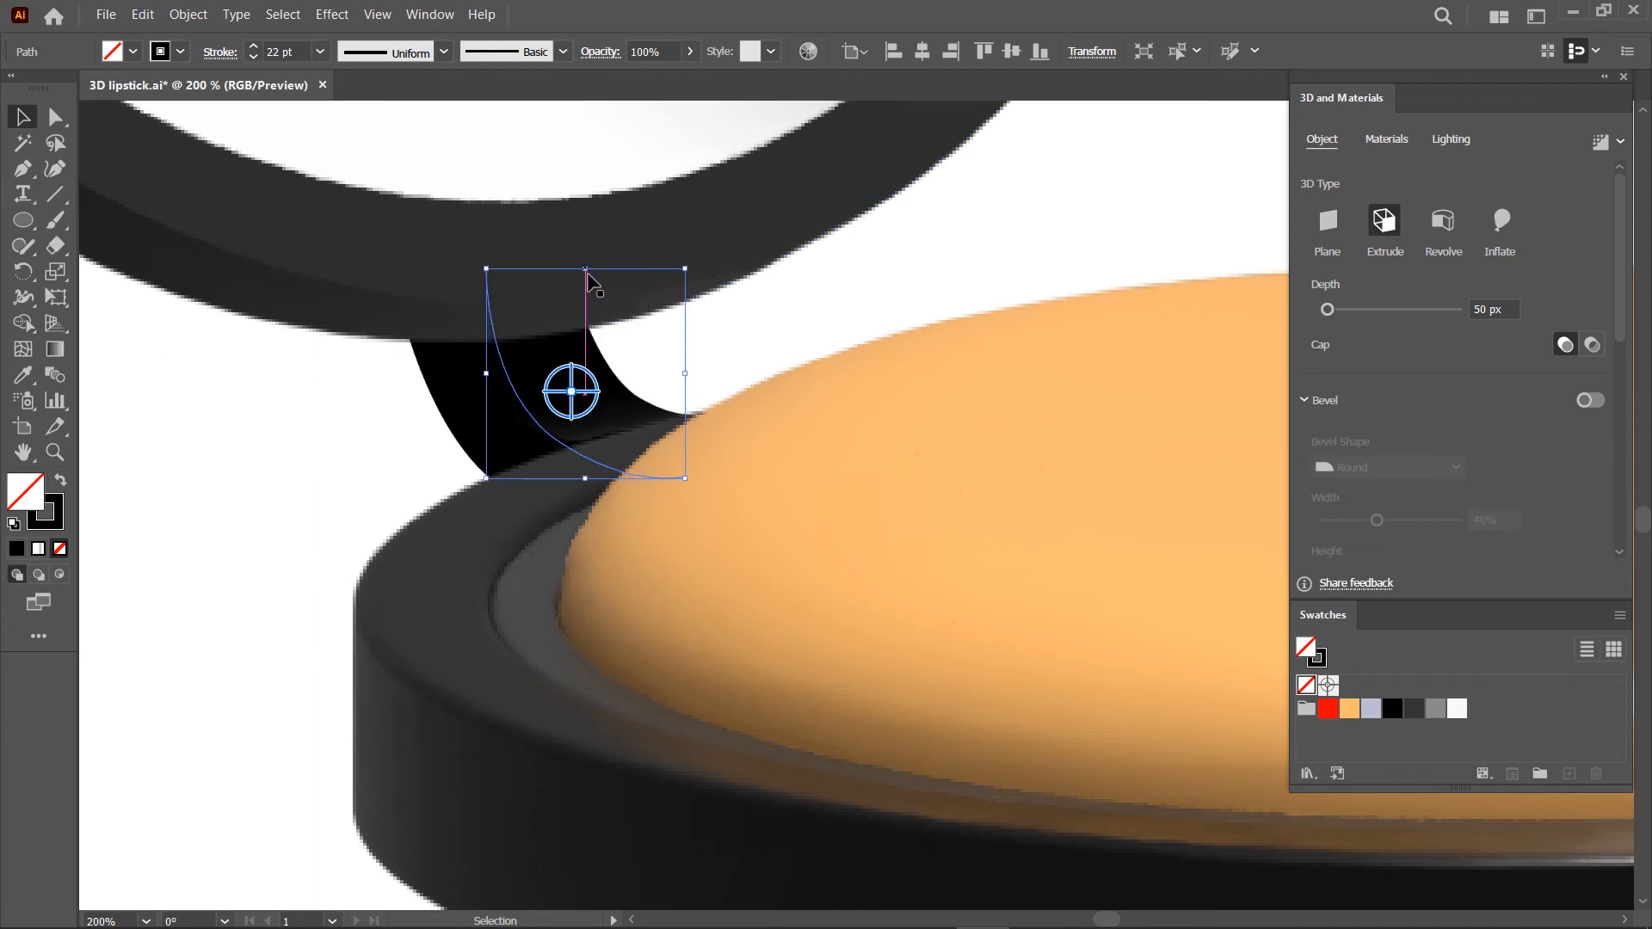
left_click_drag(510, 436, 514, 439)
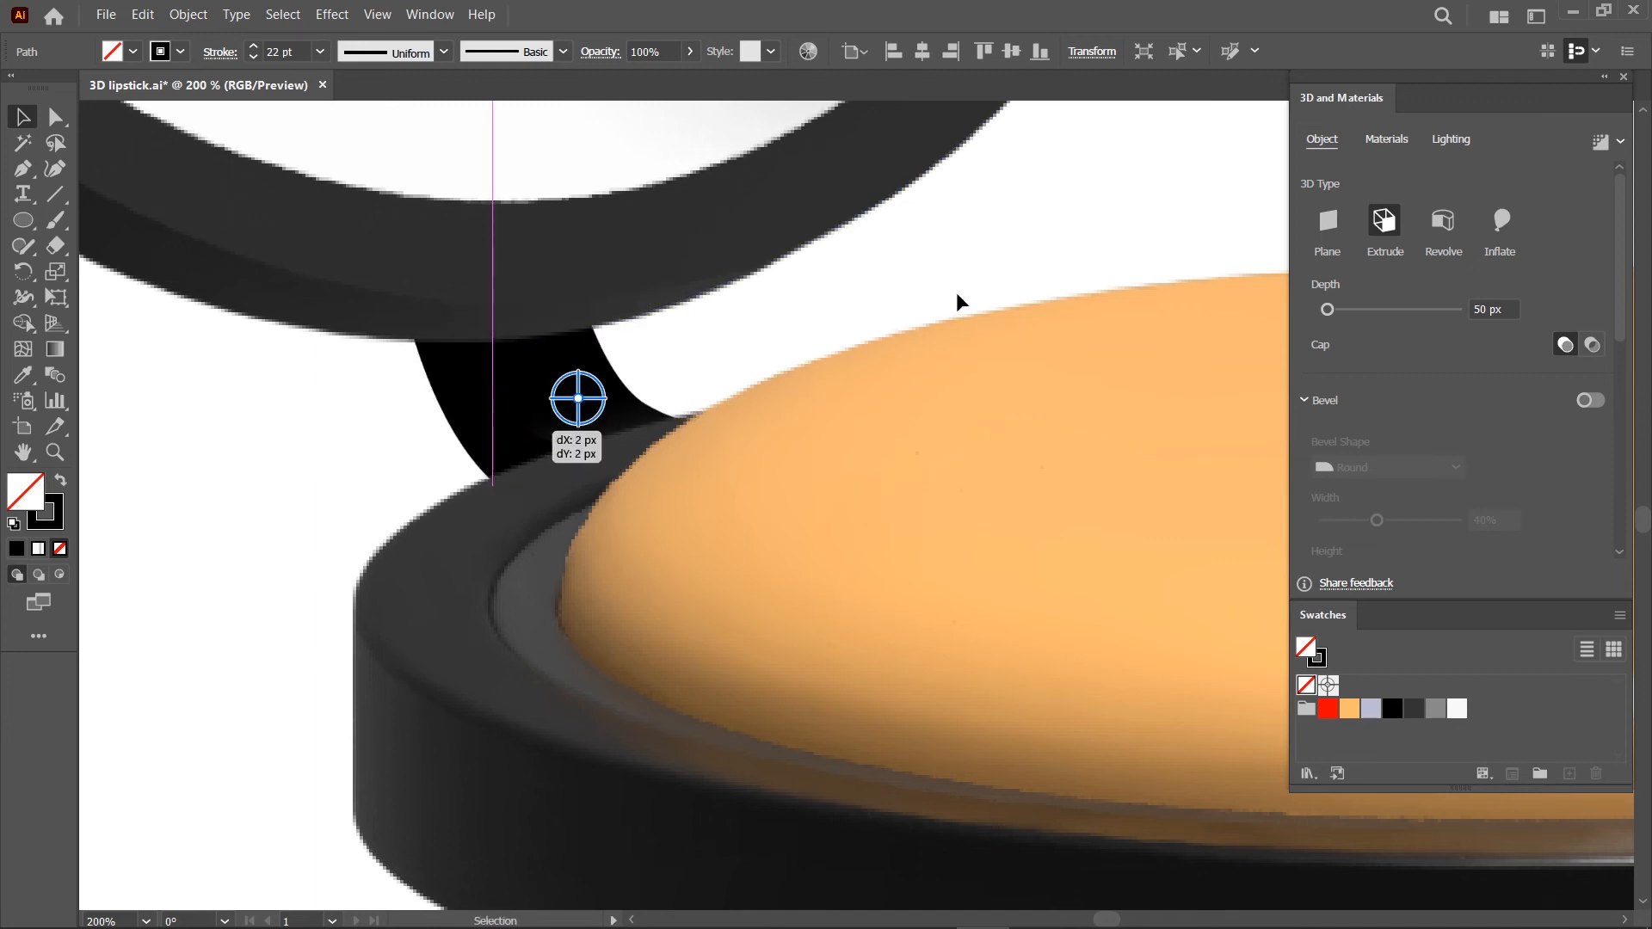
Set the hinge's extrusion depth to 60 px and its lighting rotation to -47°
left_click(1477, 309)
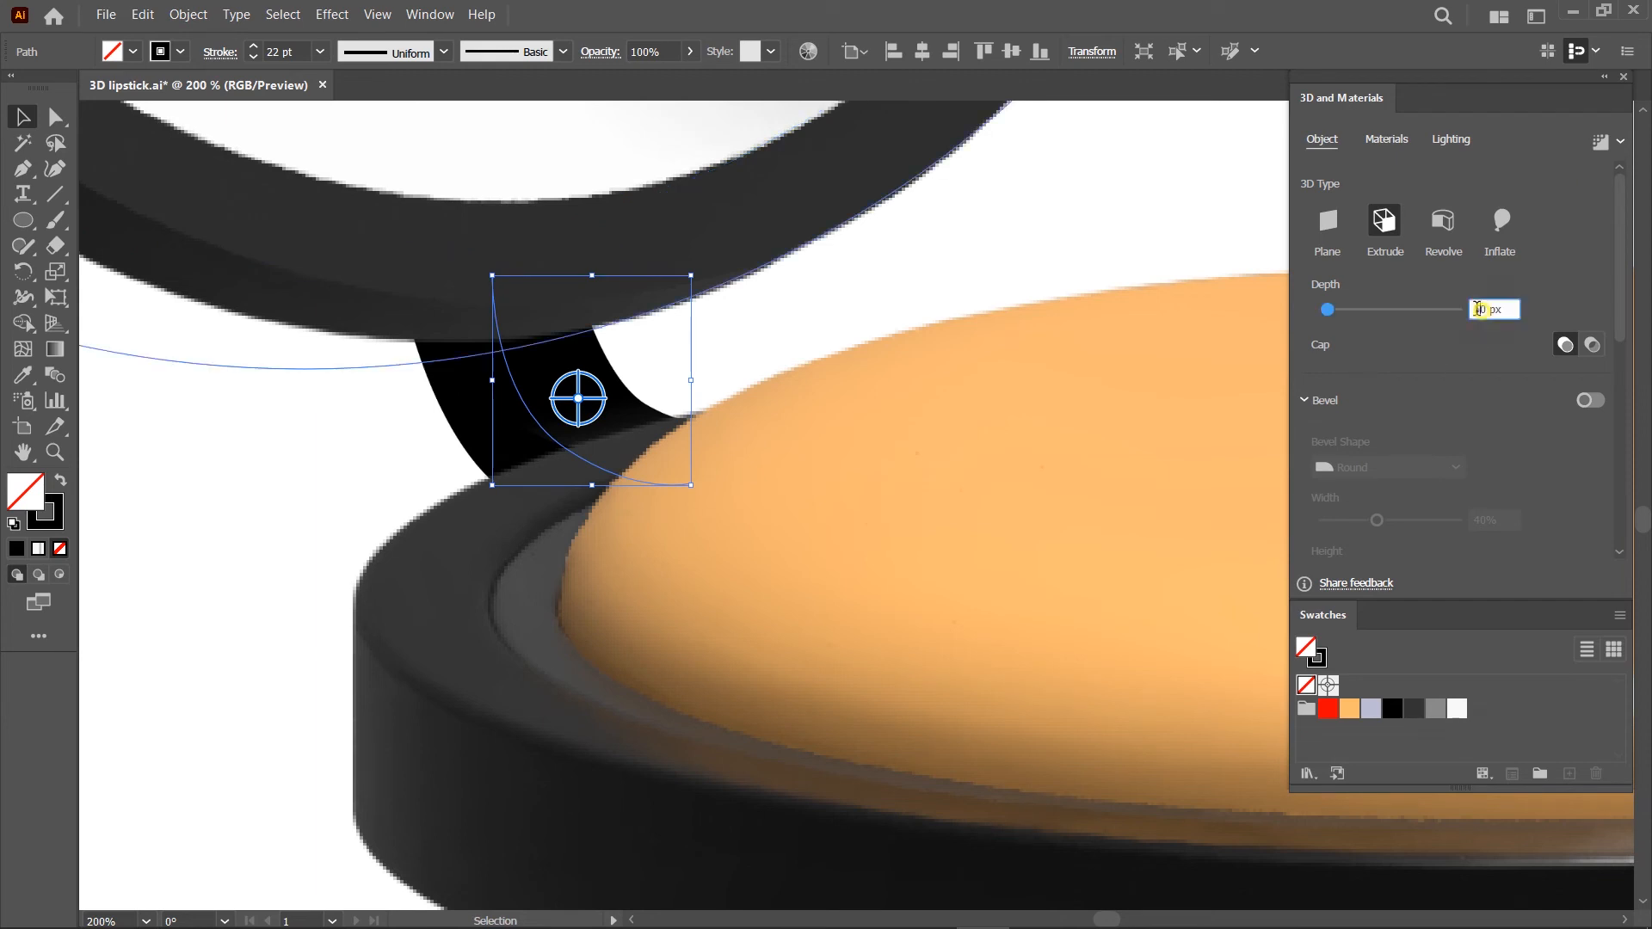
type("60")
key("Return")
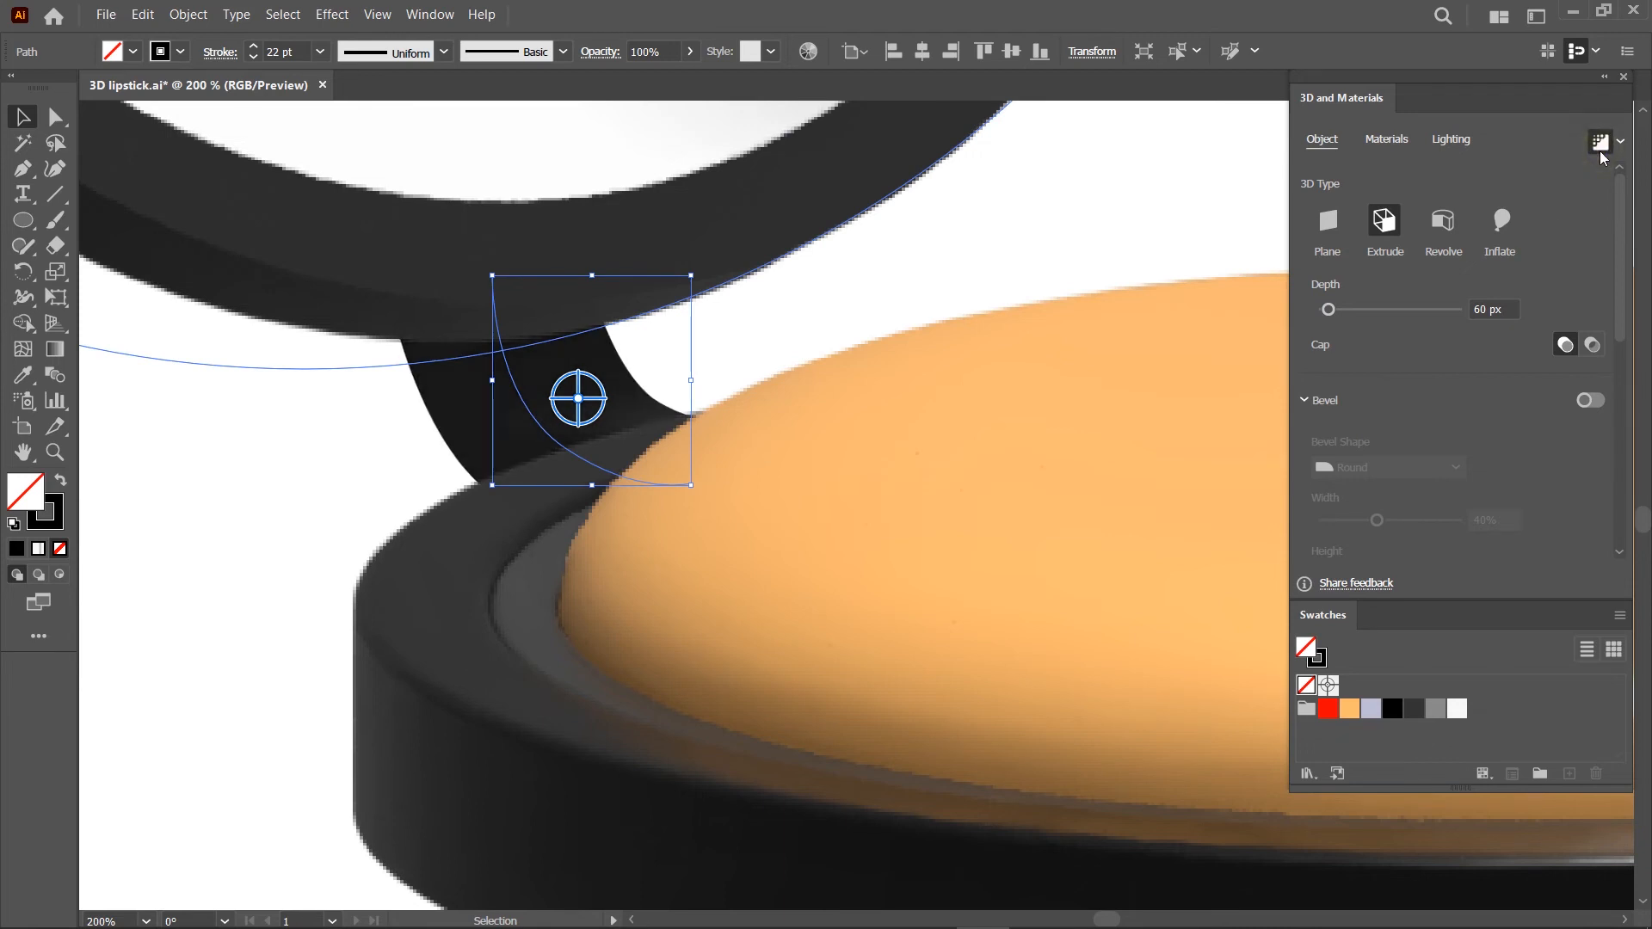
left_click(1454, 140)
left_click_drag(1447, 399, 1365, 392)
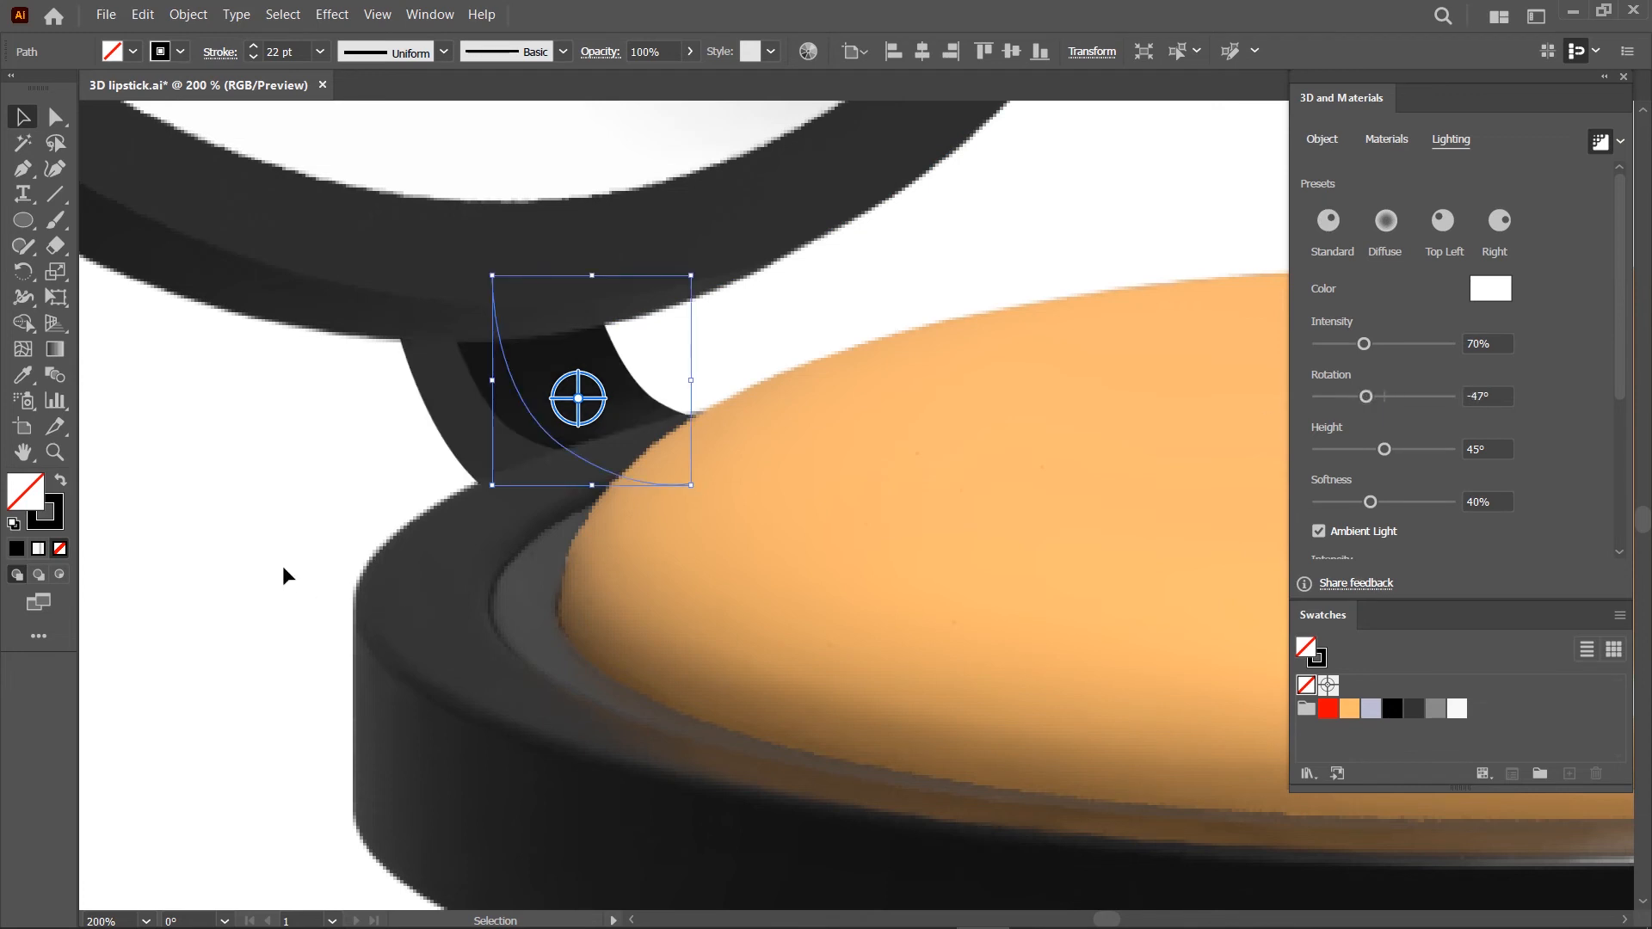
Shift the compact slightly, and move the lipstick and its cap together slightly upward on the artboard
left_click(293, 602)
scroll(345, 629, "down", 5)
key("ctrl+a")
left_click_drag(560, 610, 578, 597)
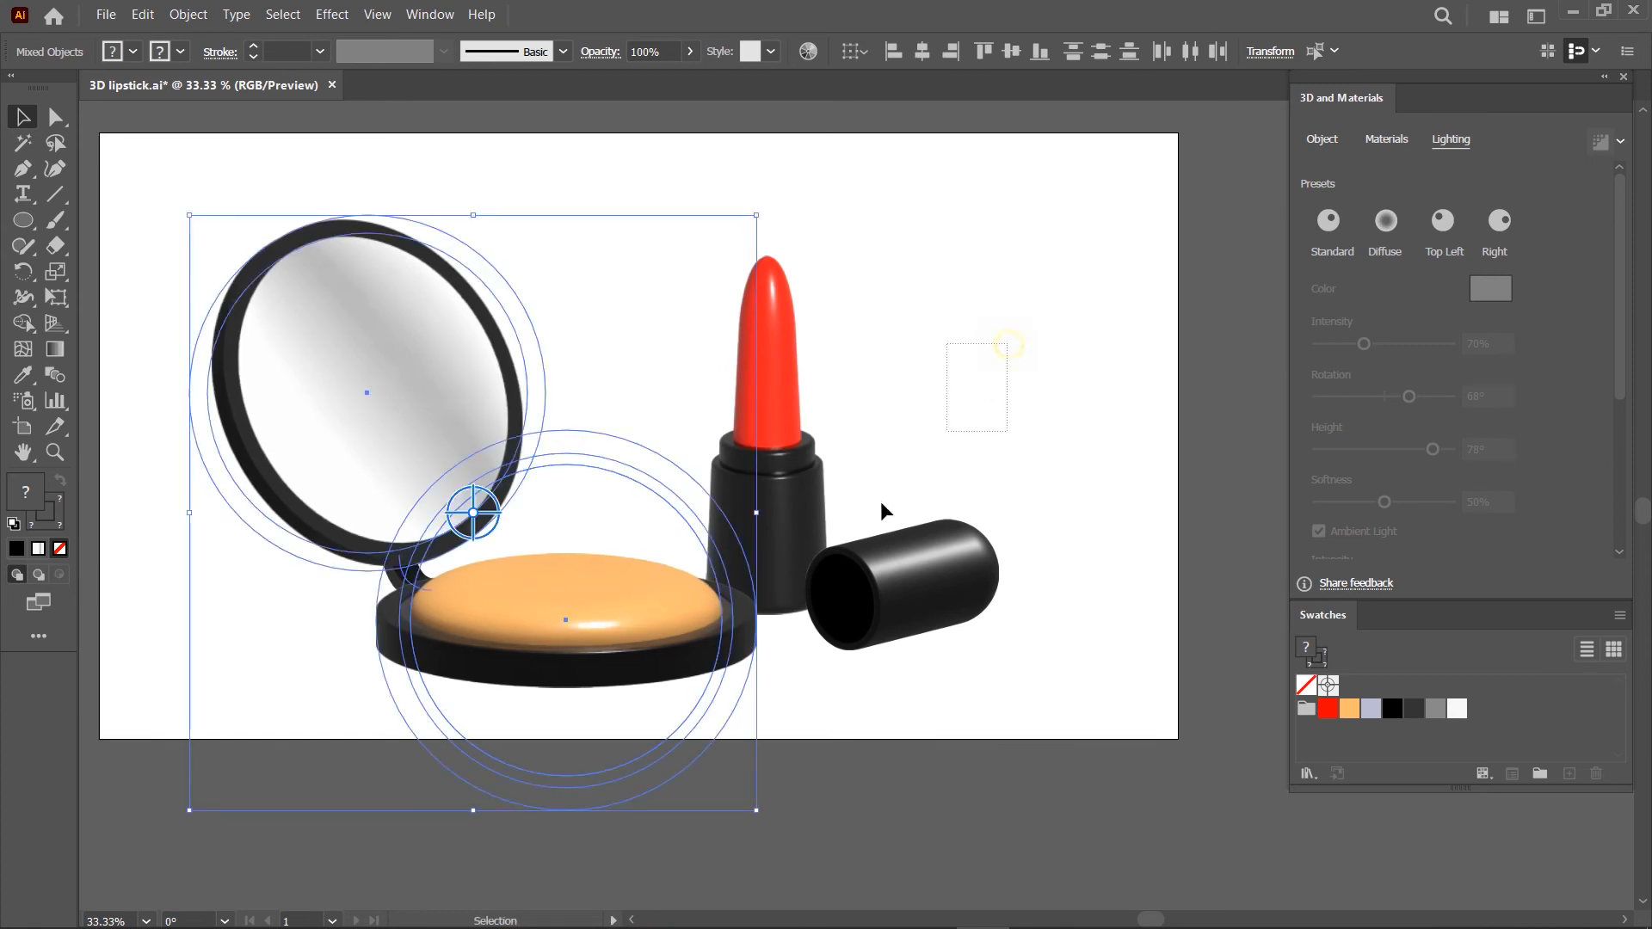
left_click(793, 599)
left_click_drag(794, 578, 804, 541)
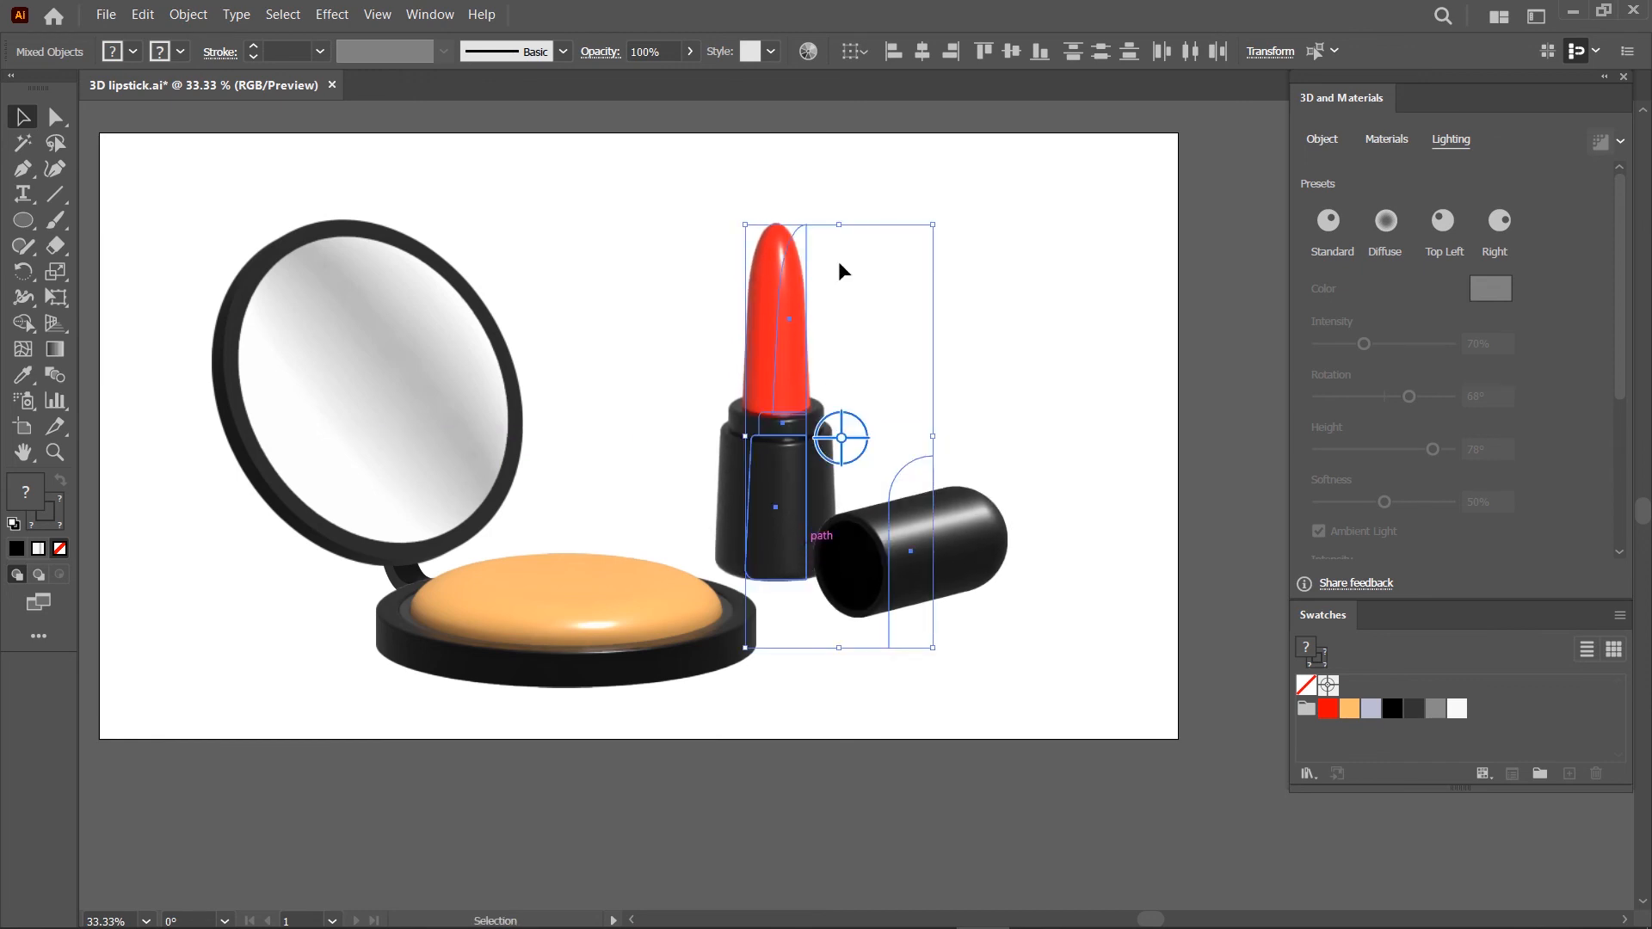
Enlarge the lipstick and its cap slightly and move them up about 24 px
left_click_drag(838, 225, 840, 198)
left_click_drag(781, 303, 782, 296)
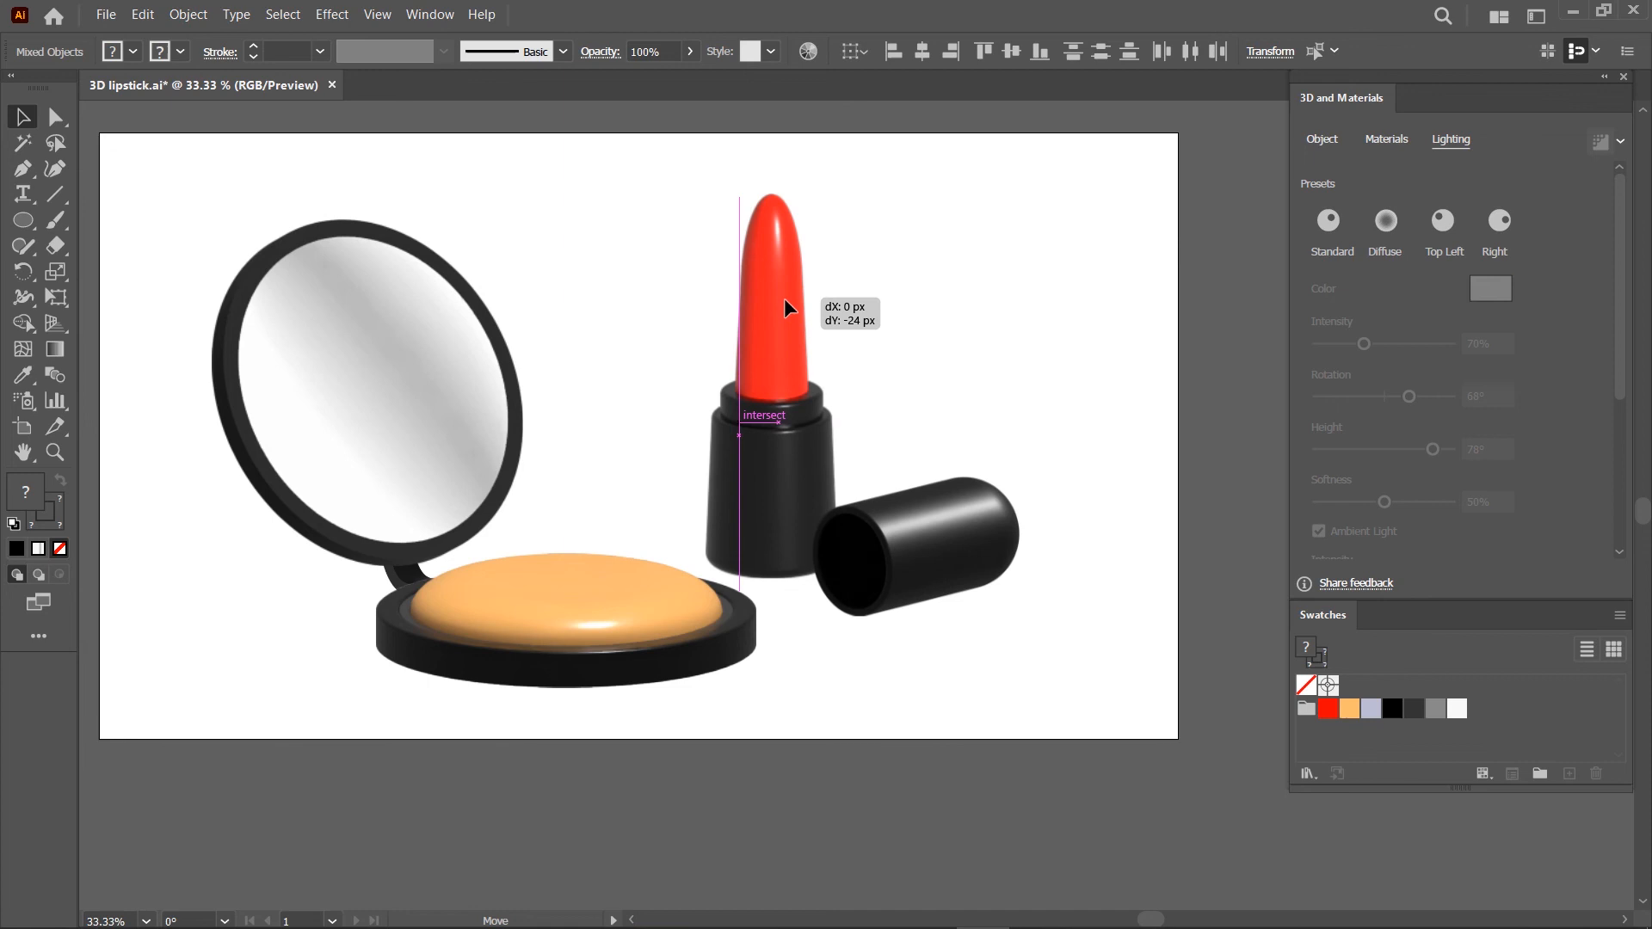
left_click_drag(783, 298, 783, 298)
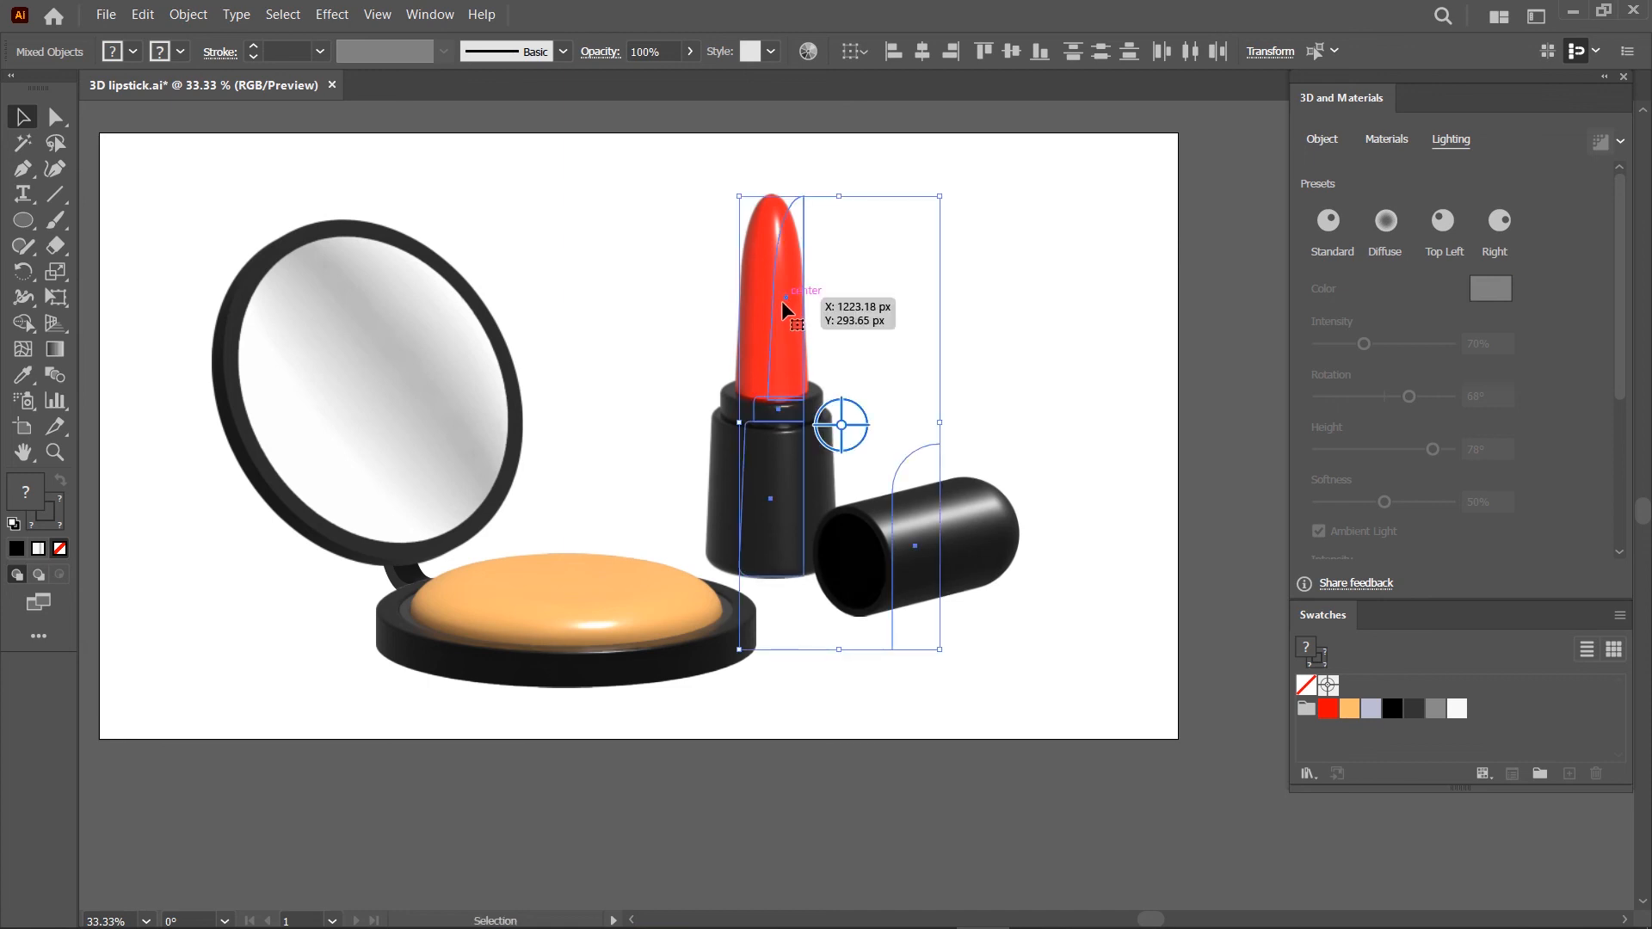
left_click(652, 404)
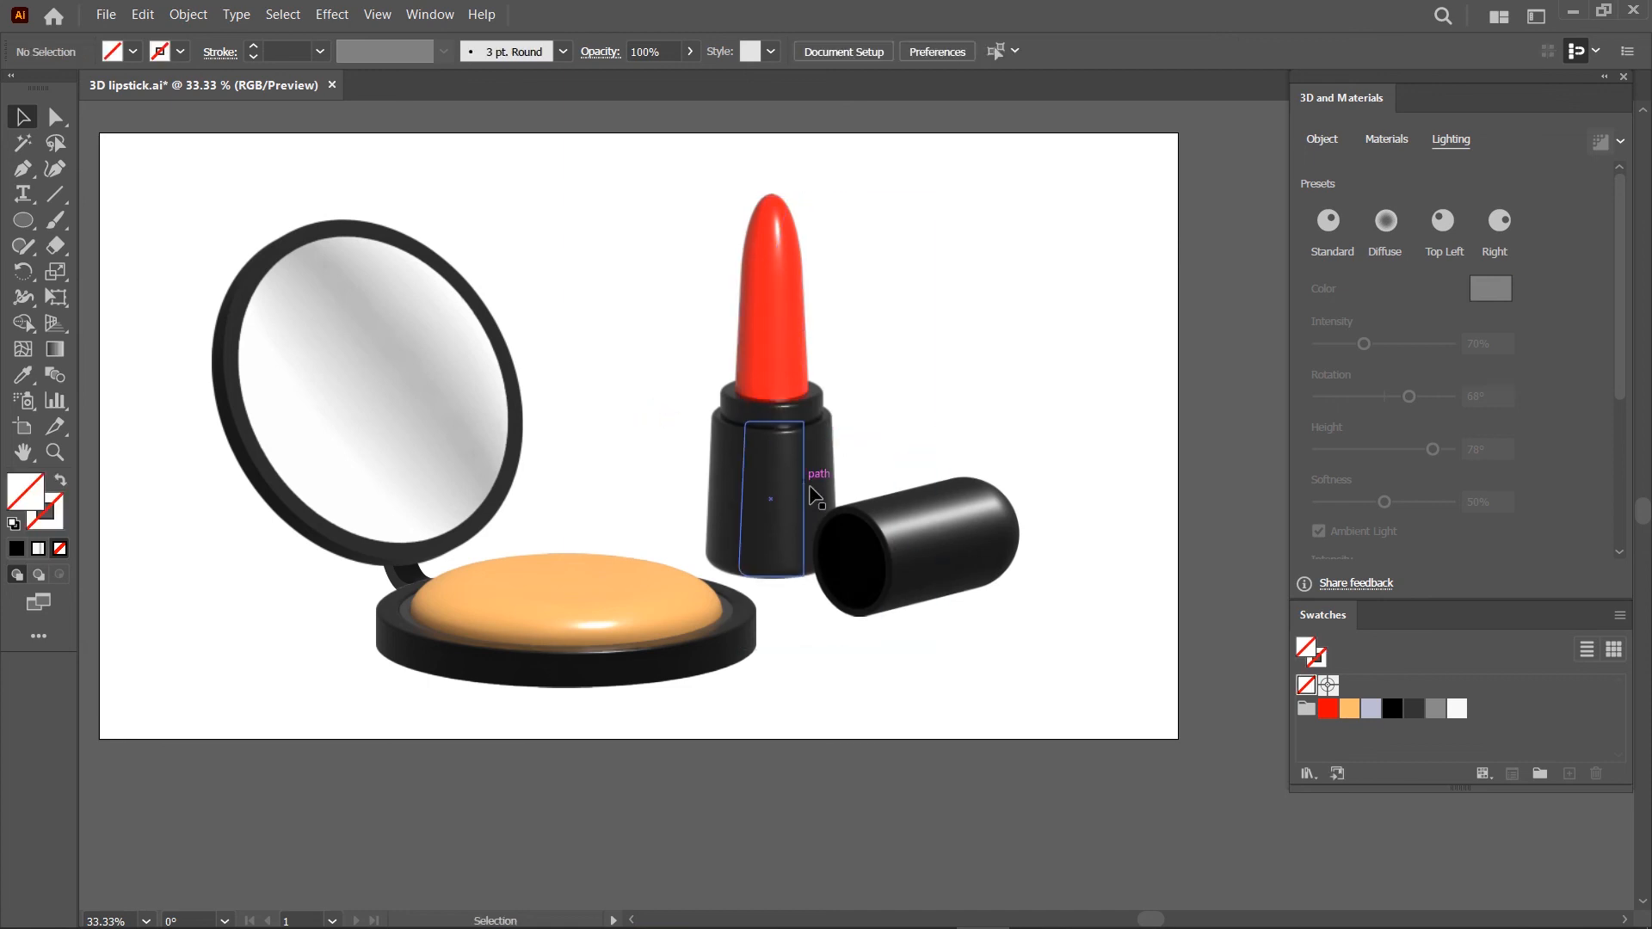
Adjust the cap's 3D rotation so it lies at a shallower tilt with its open end beside the lipstick's base
left_click(959, 548)
left_click_drag(944, 548, 940, 540)
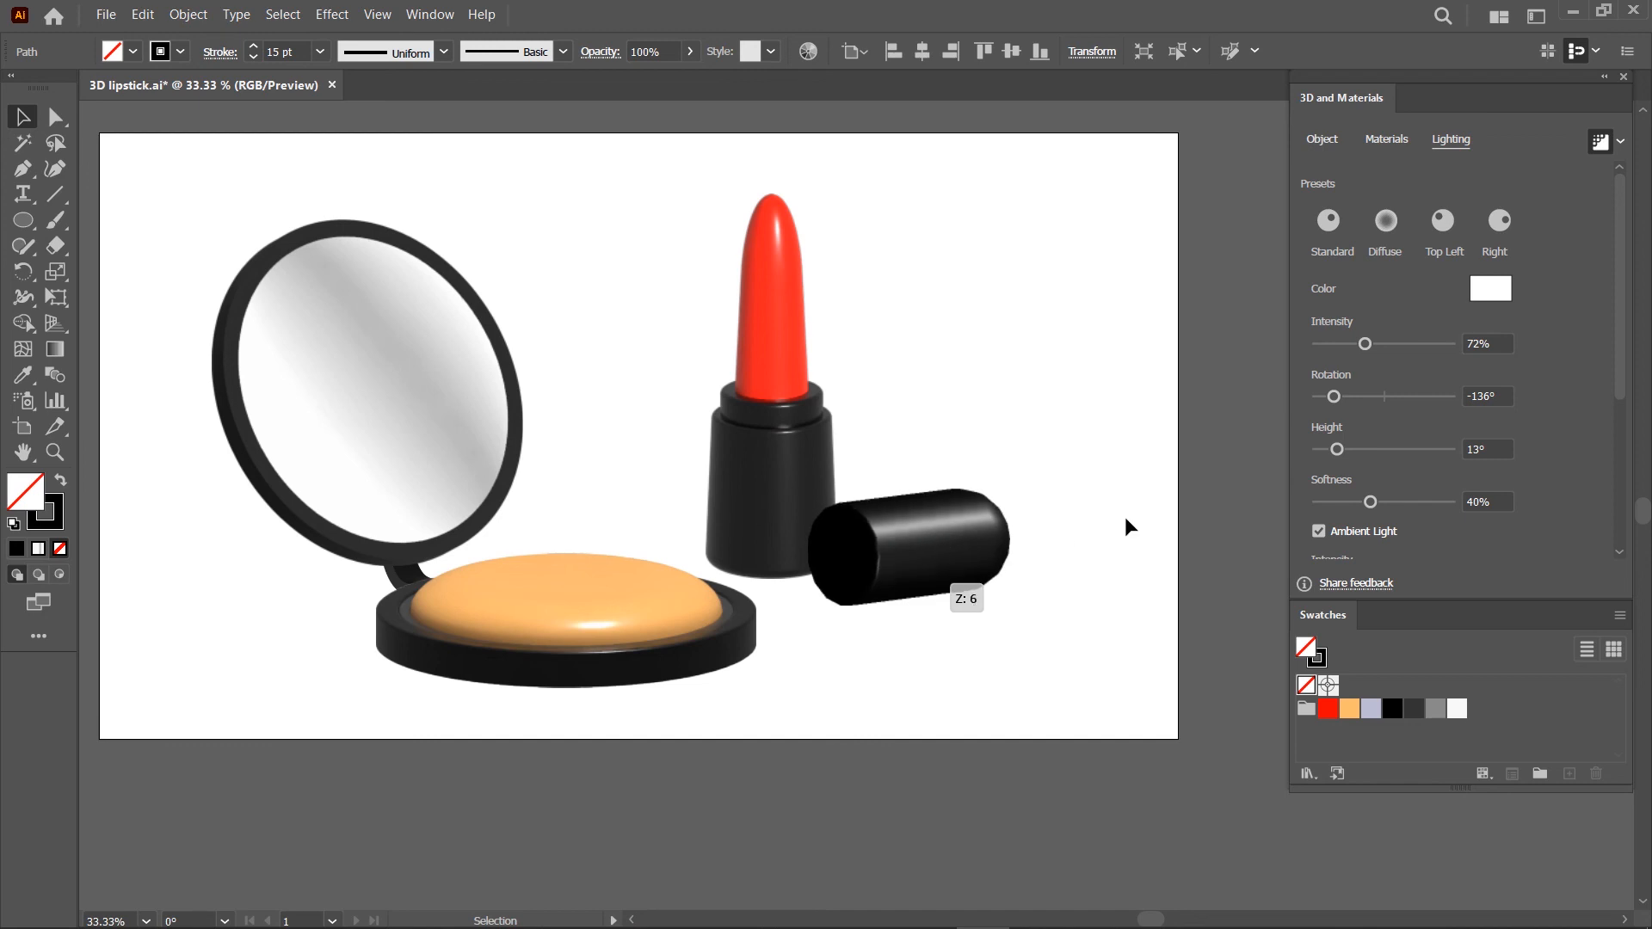
left_click_drag(1127, 526, 1124, 524)
left_click_drag(908, 559, 978, 558)
left_click(933, 689)
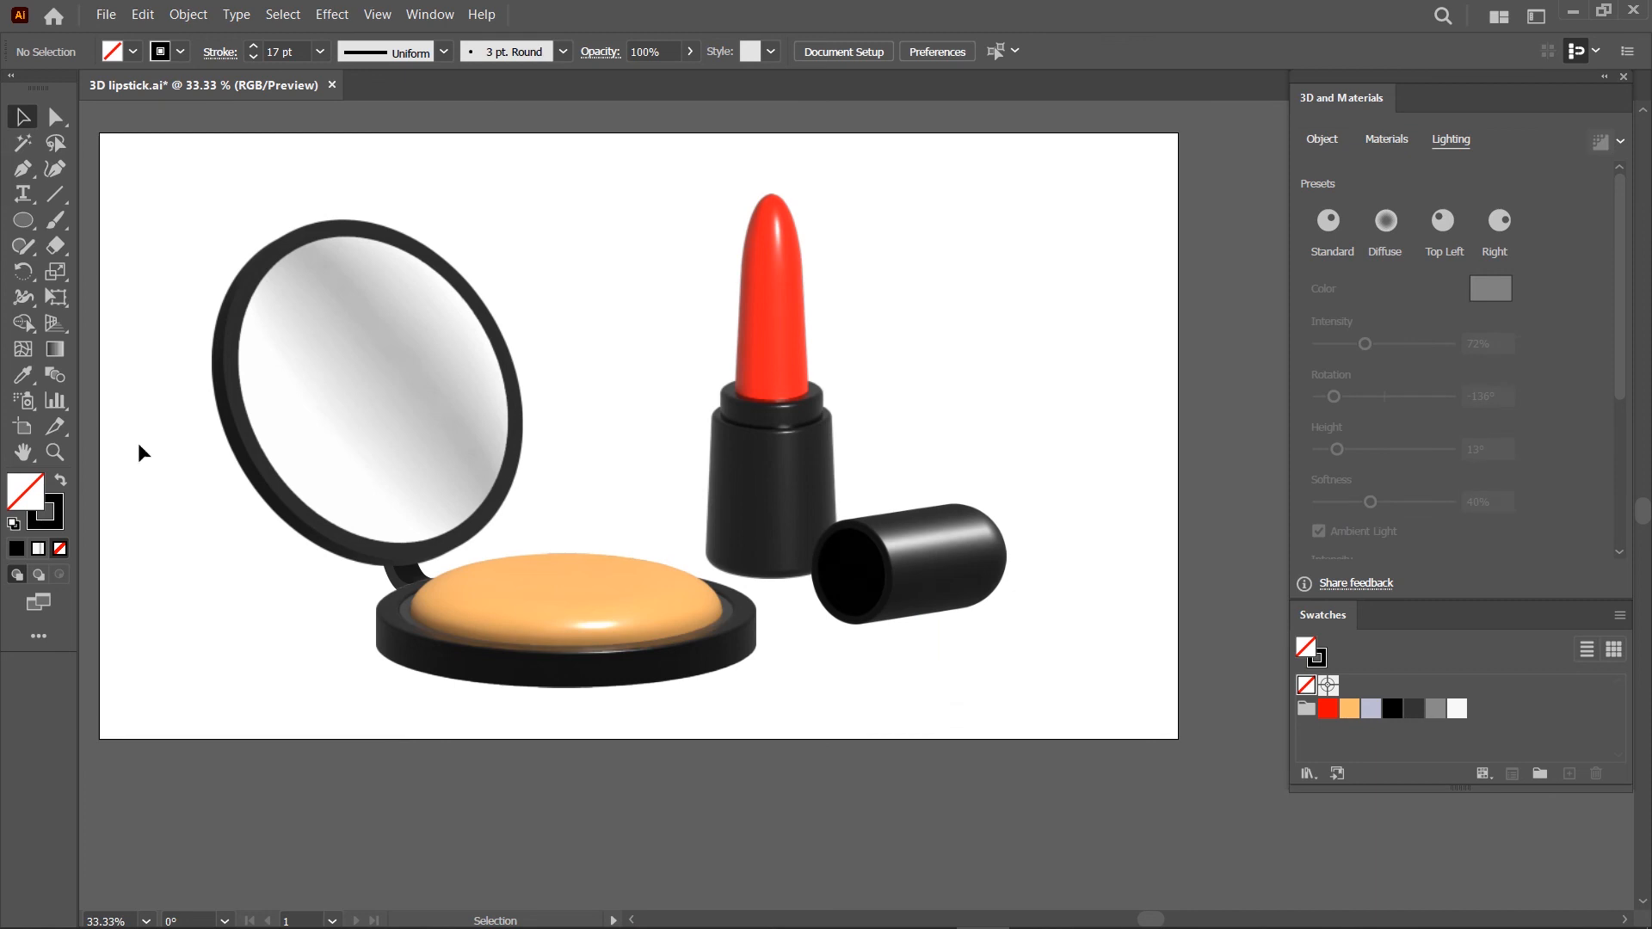
Draw a 1920 x 1080 px rectangle covering the whole artboard, with a solid fill and no stroke
left_click(32, 223)
left_click(81, 222)
scroll(899, 454, "down", 1)
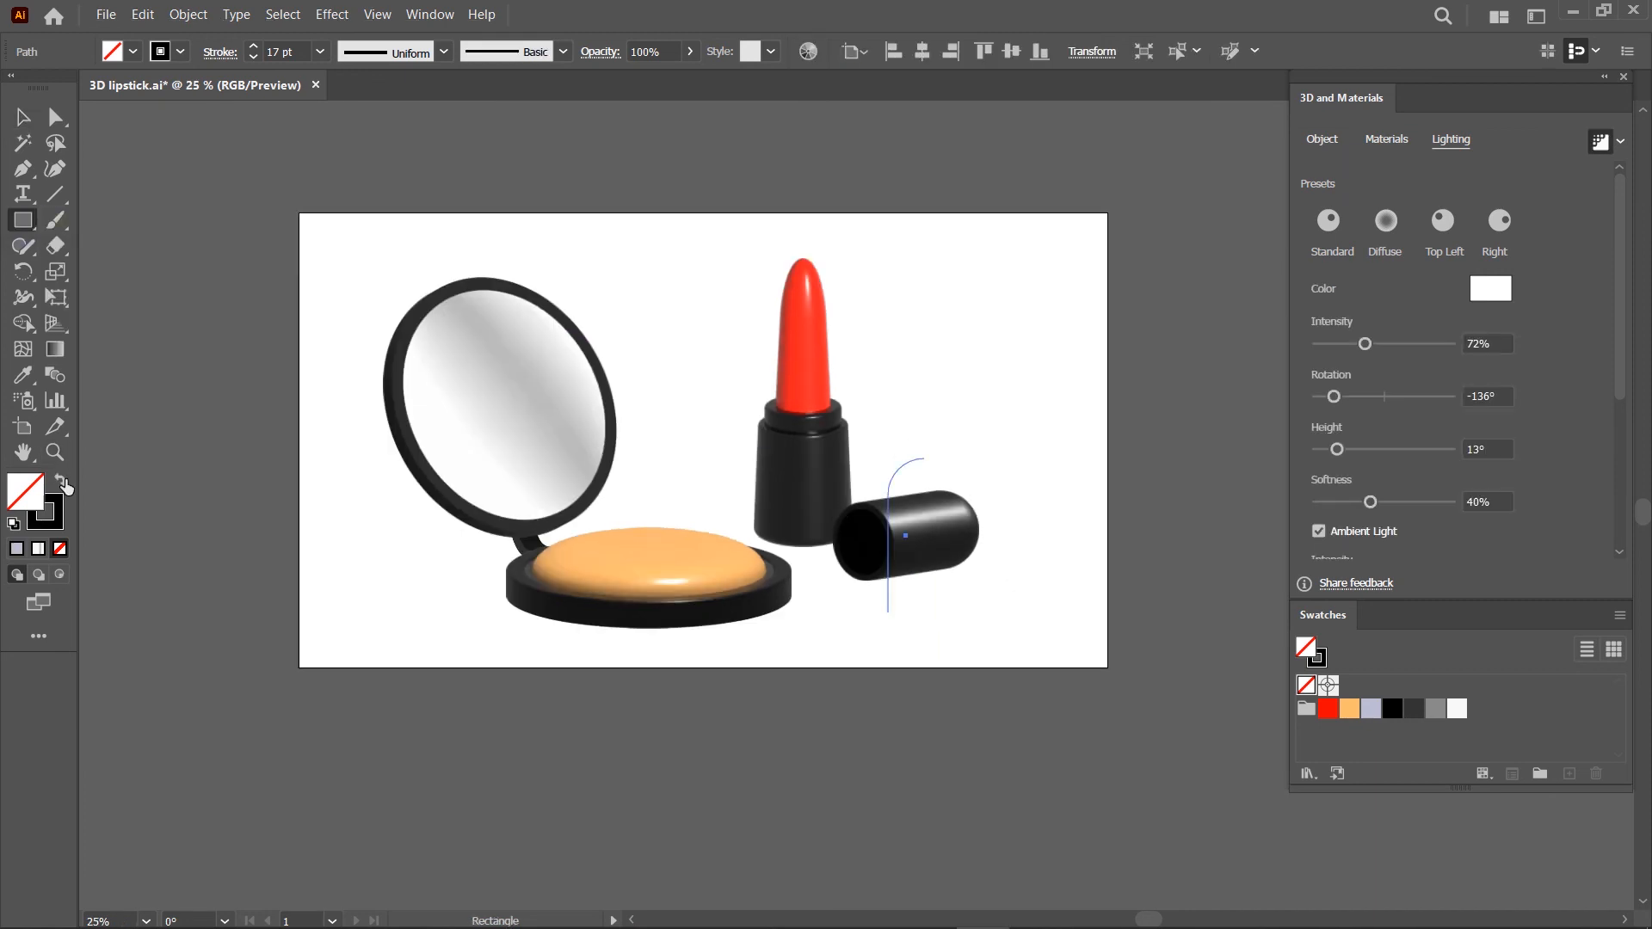
left_click(62, 482)
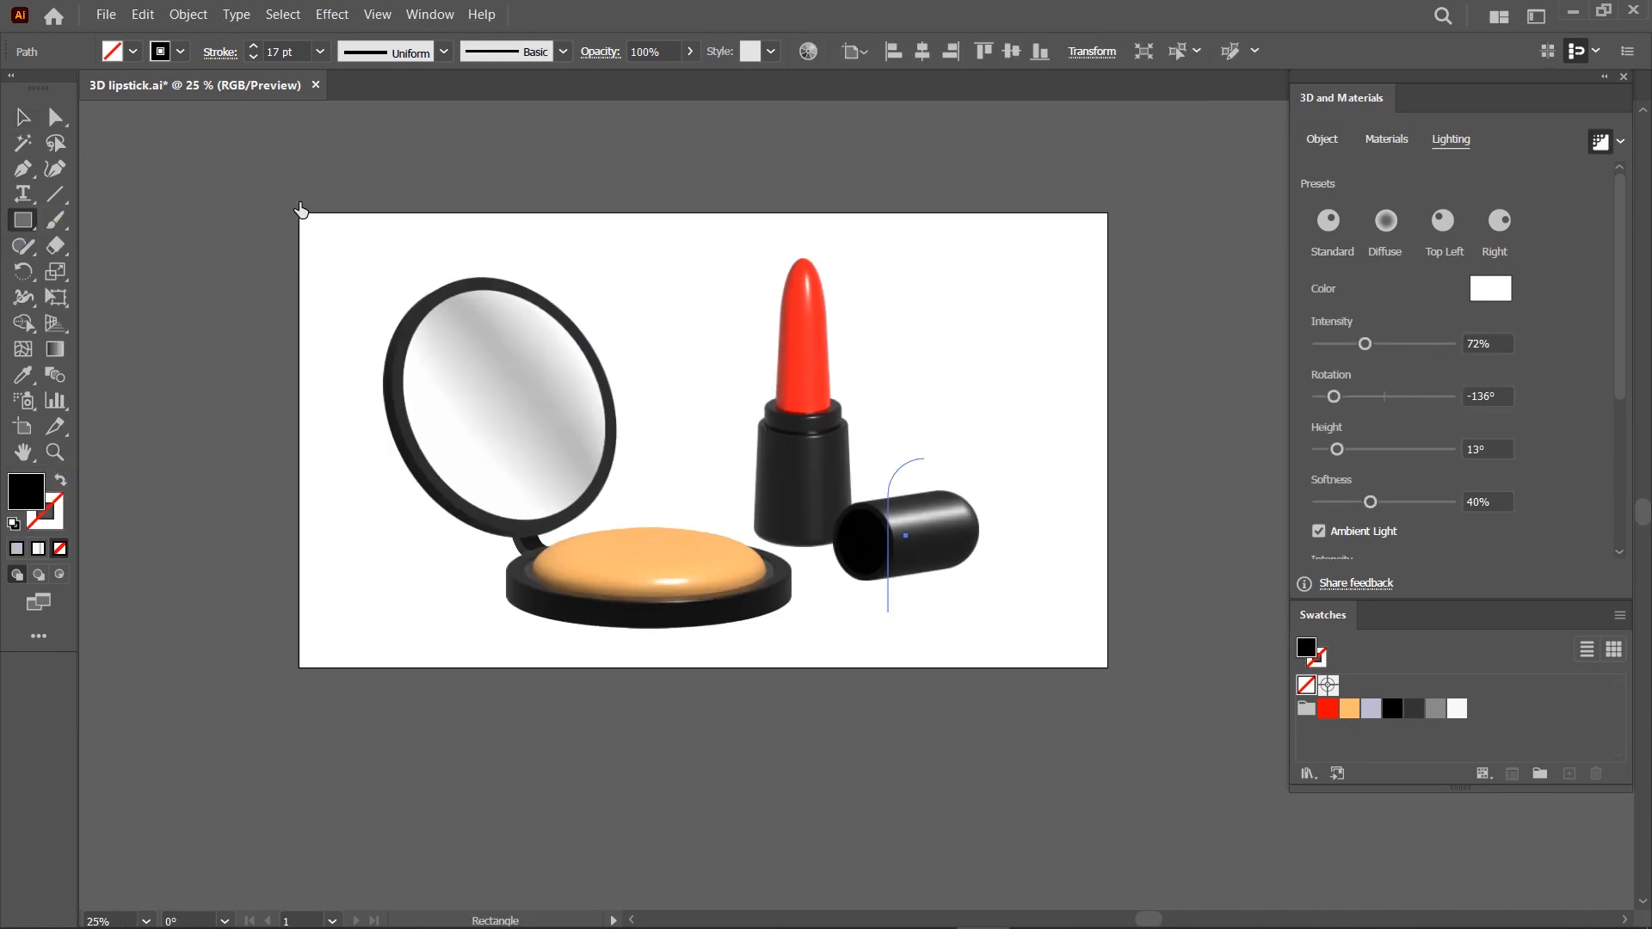
left_click_drag(298, 213, 1107, 667)
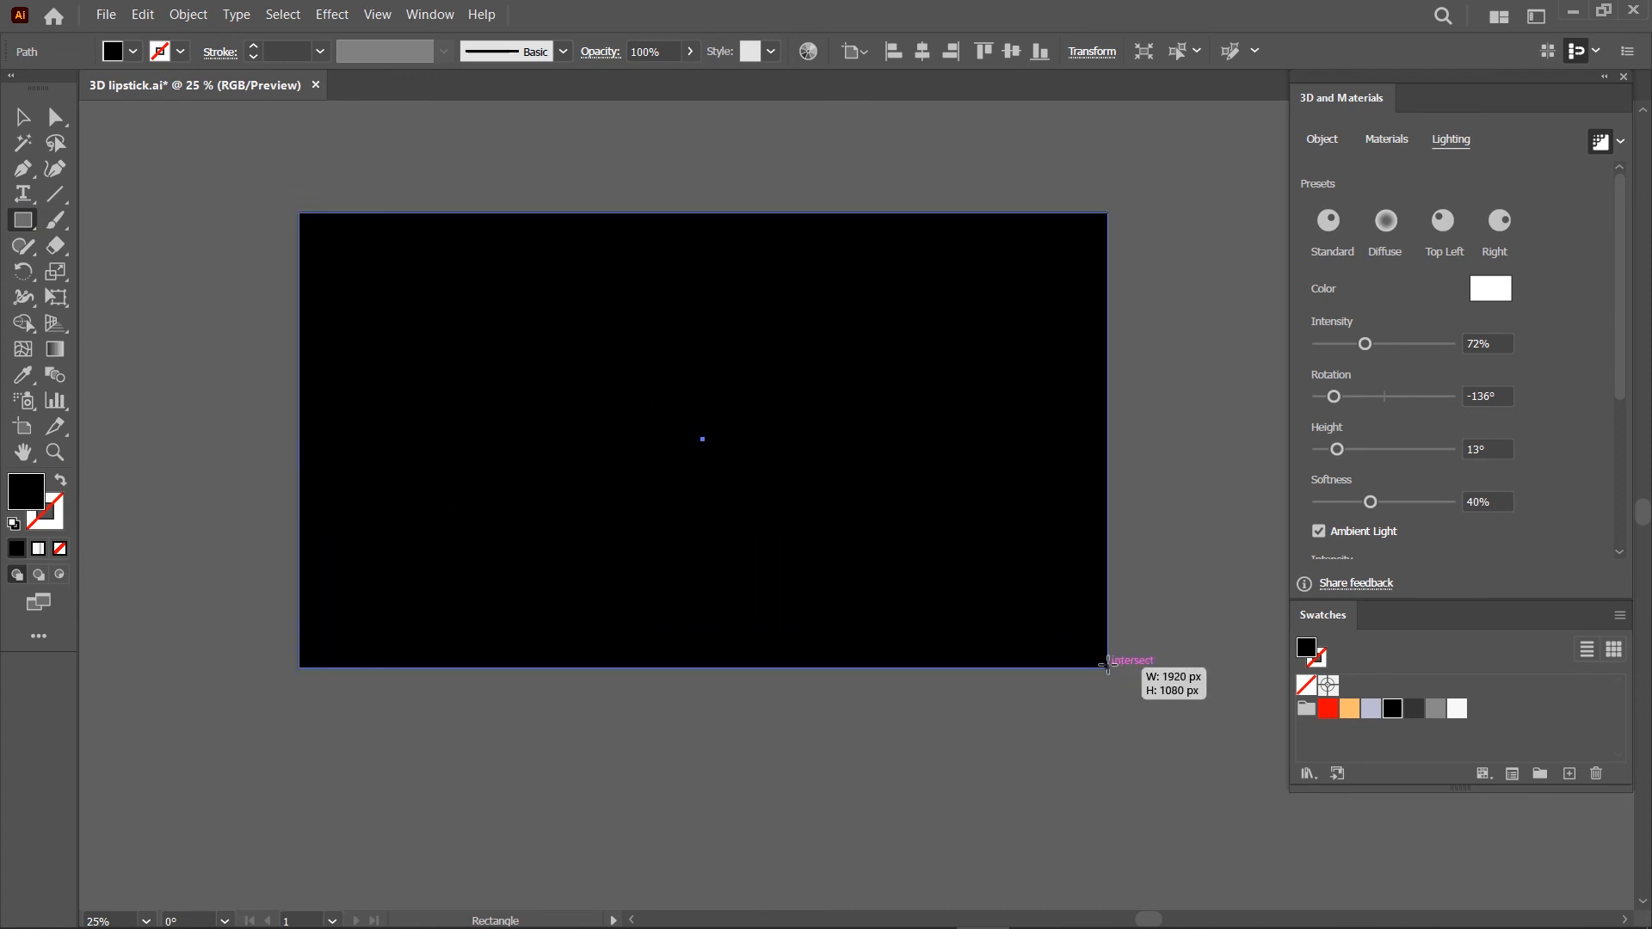
Fill the background rectangle with the pale lavender swatch, send it to the back and deselect it
left_click(1375, 713)
right_click(990, 485)
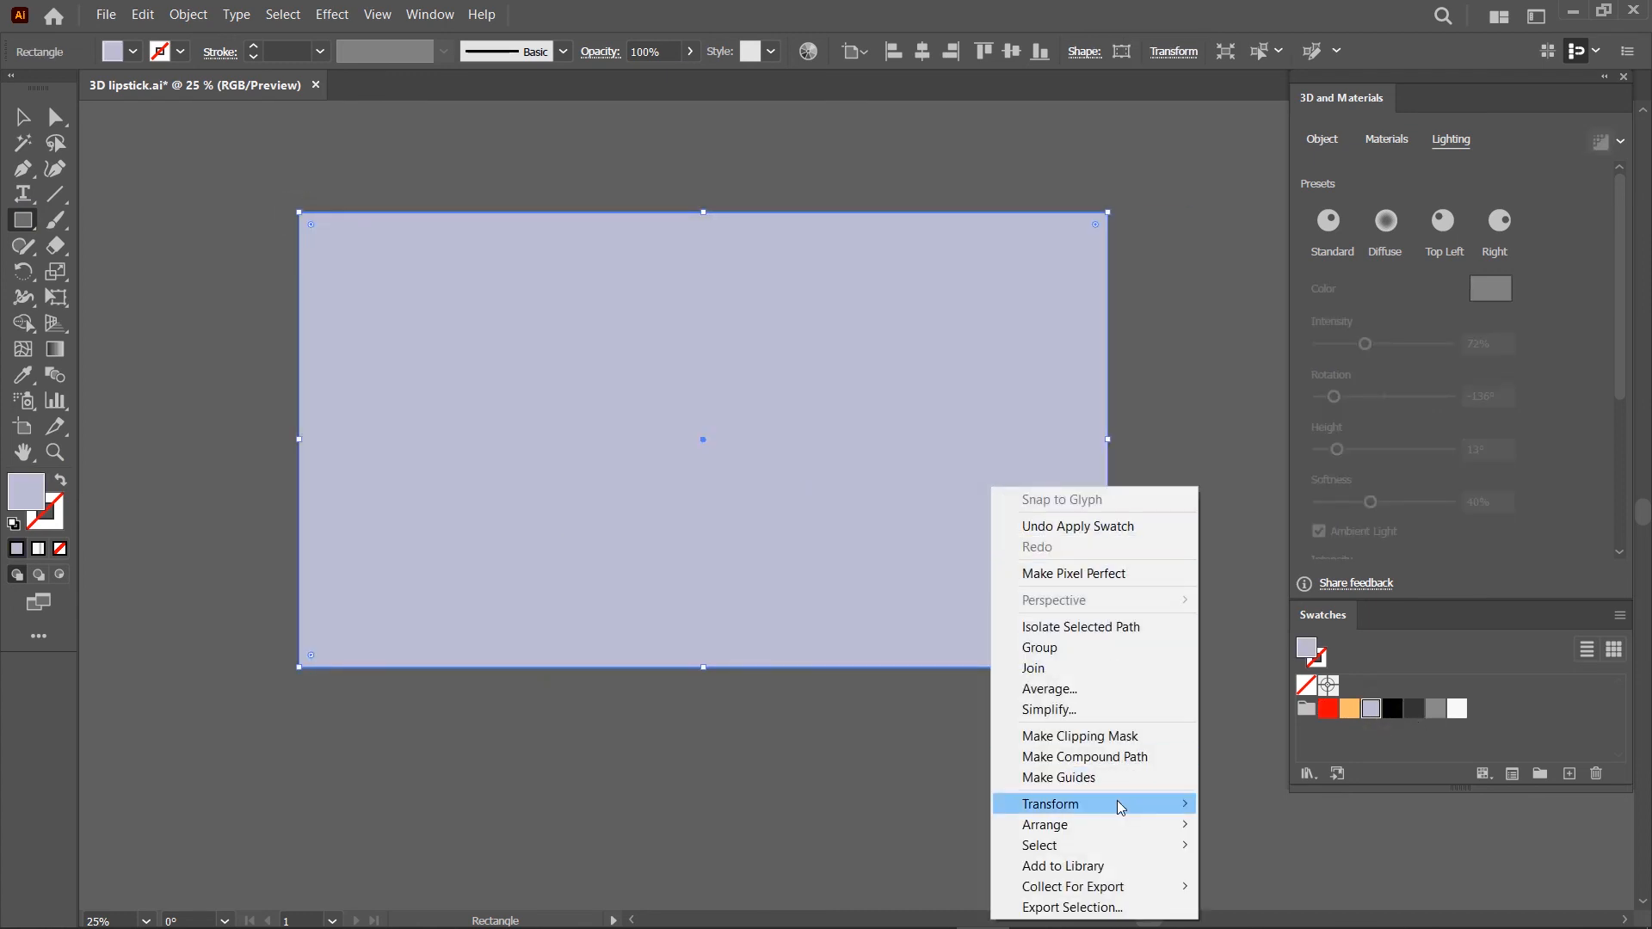
mouse_move(1154, 826)
left_click(1308, 887)
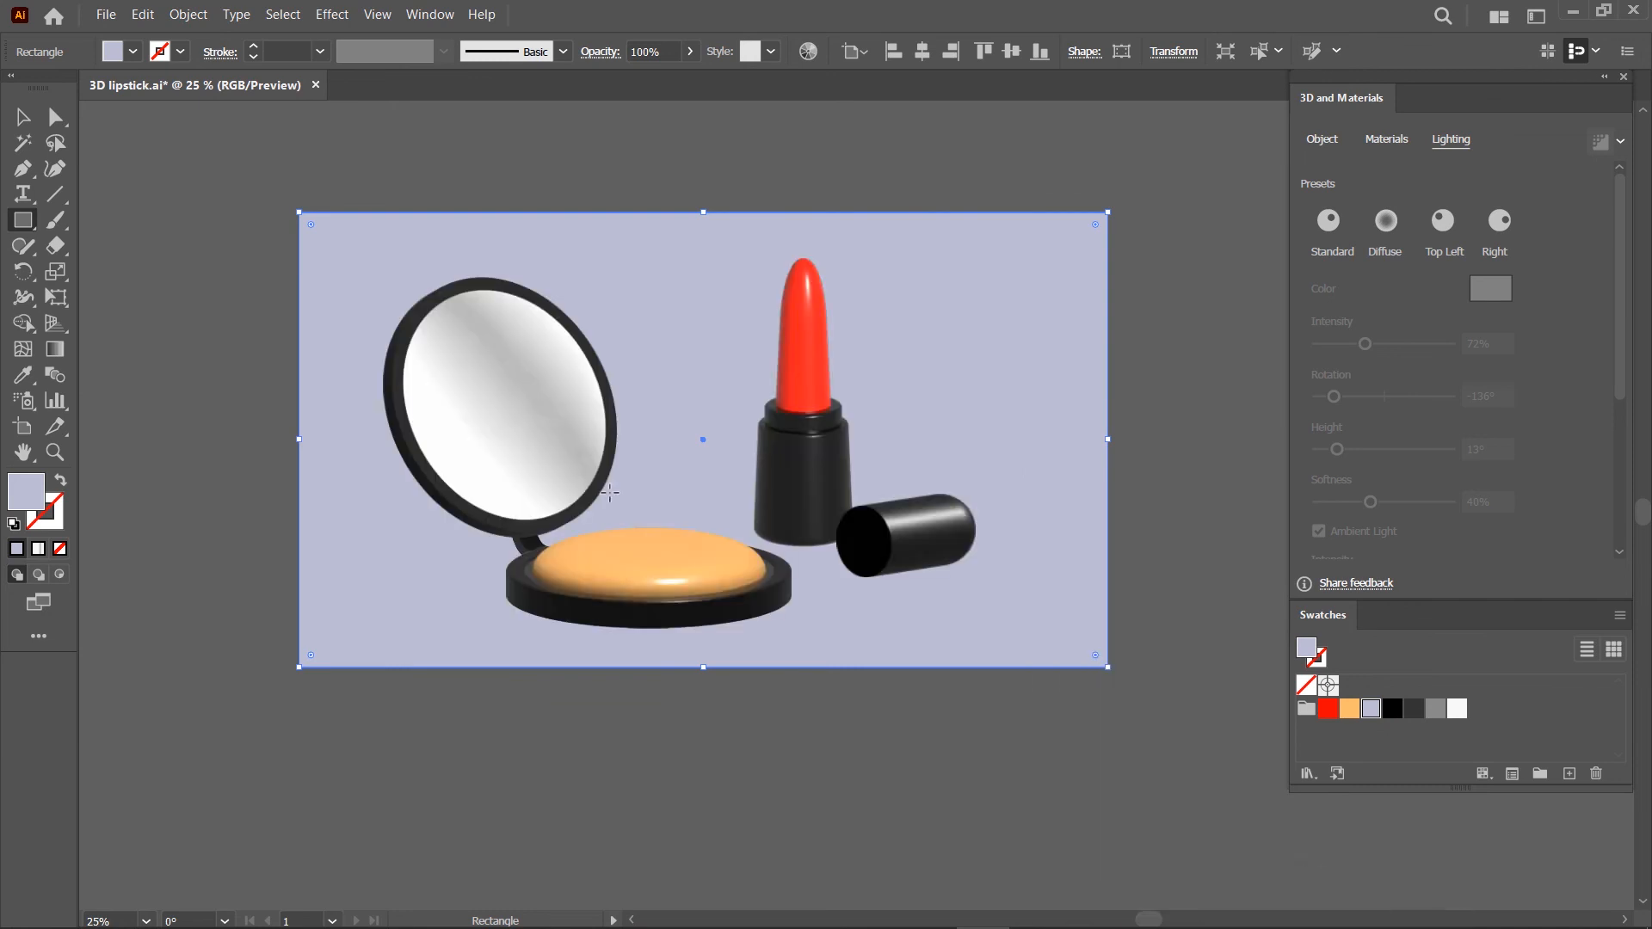
left_click(23, 117)
left_click(228, 407)
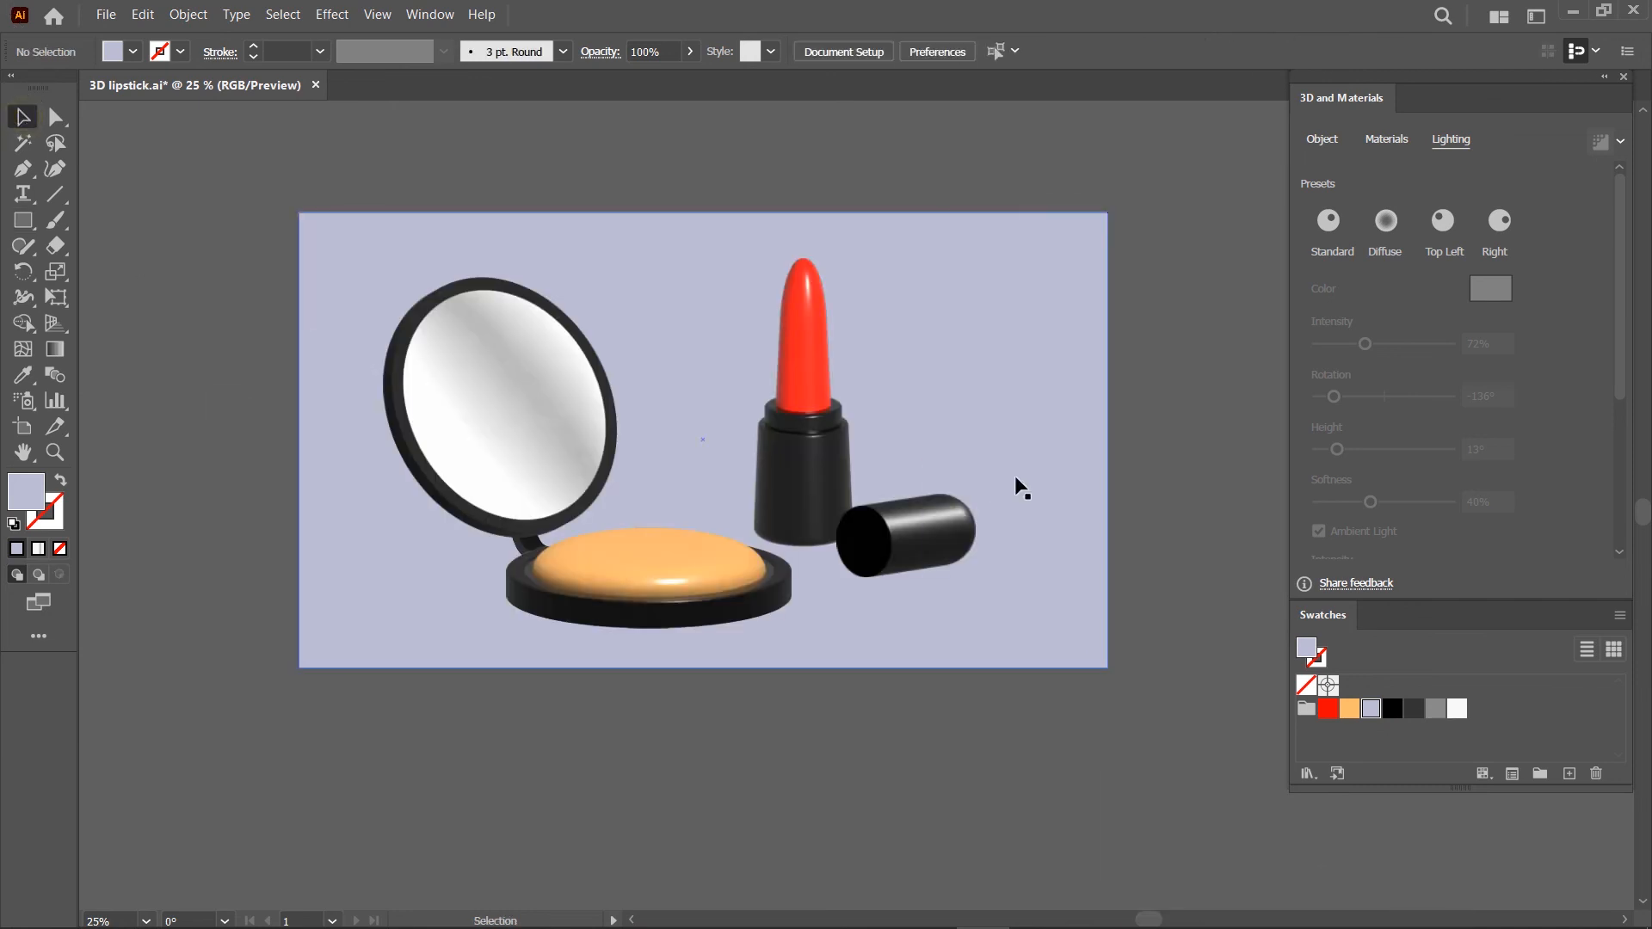